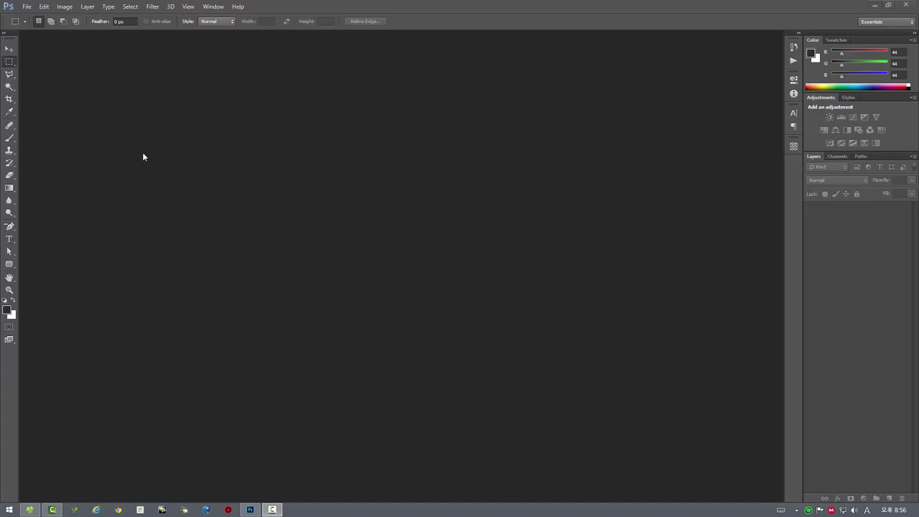
Open the panorama folder in Adobe Bridge via File > Browse in Bridge
left_click(27, 6)
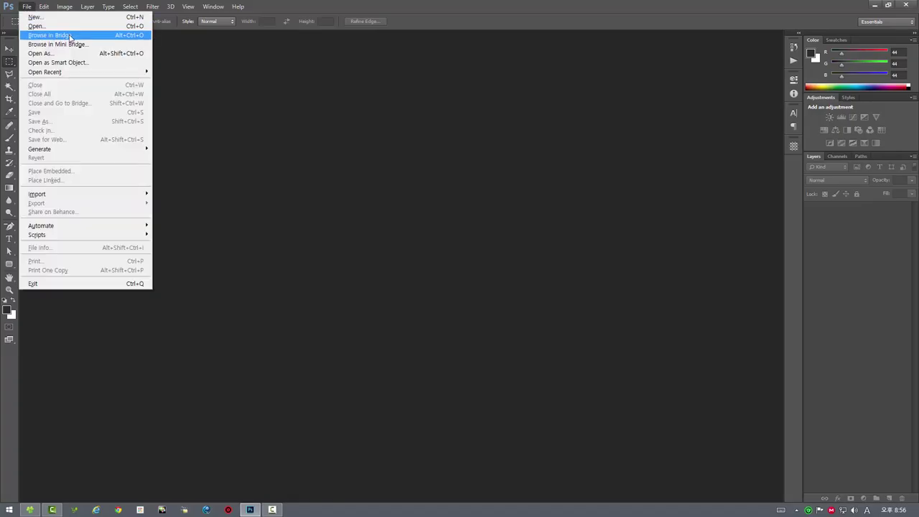
left_click(93, 35)
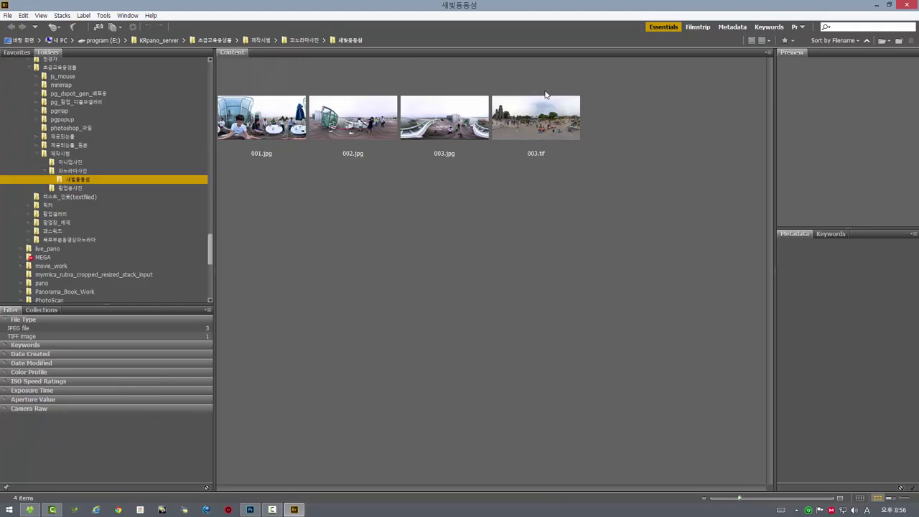
Compare GPS metadata of 001.jpg, 002.jpg, 003.jpg and 003.tif, then open 003.tif in Photoshop
left_click(543, 125)
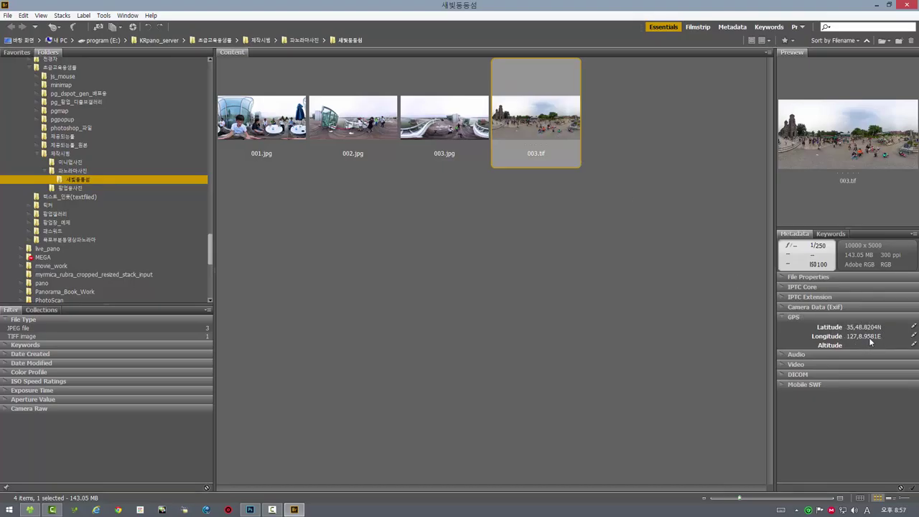
left_click(273, 122)
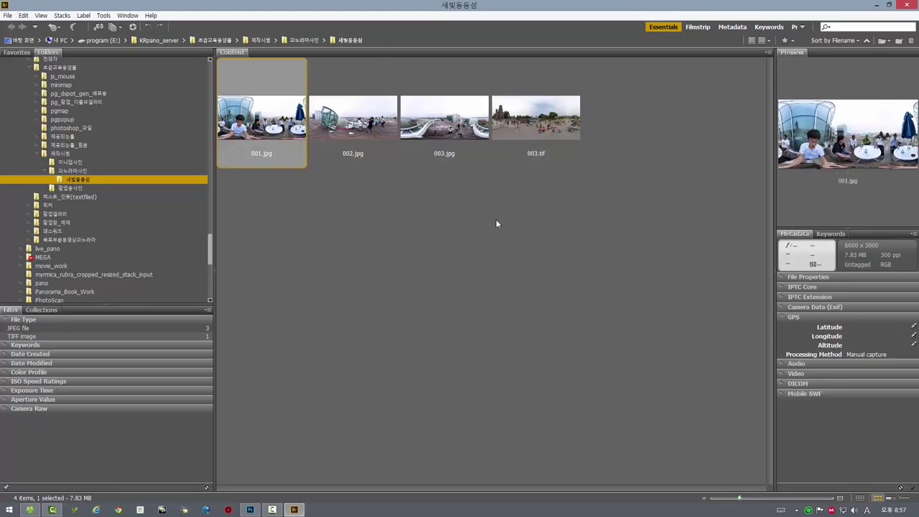
left_click(352, 122)
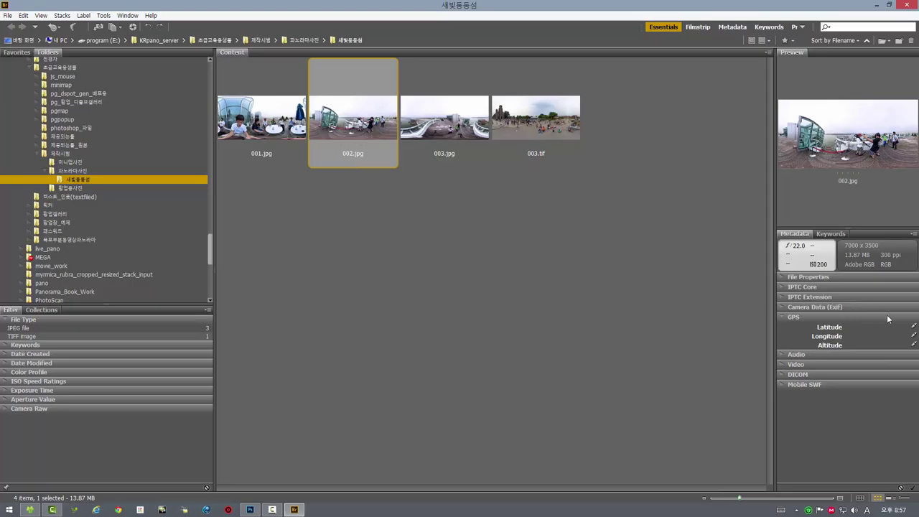
left_click(435, 113)
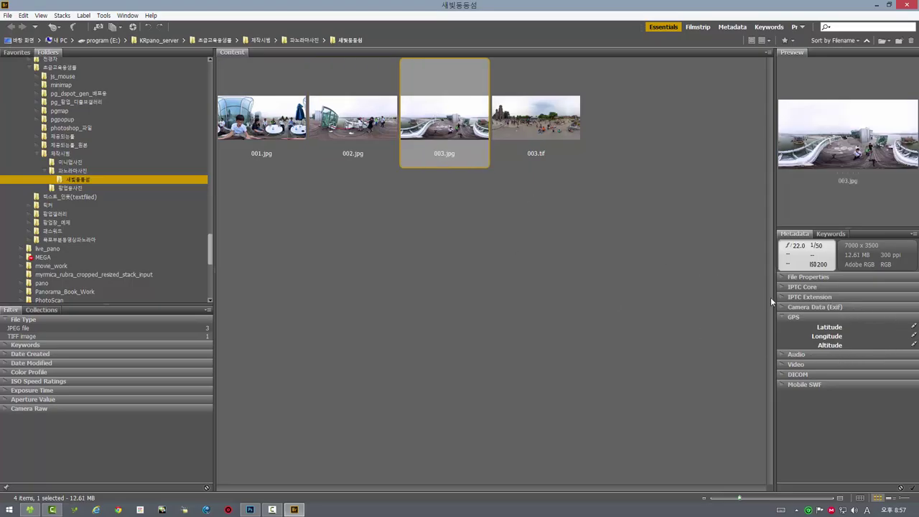
left_click(537, 123)
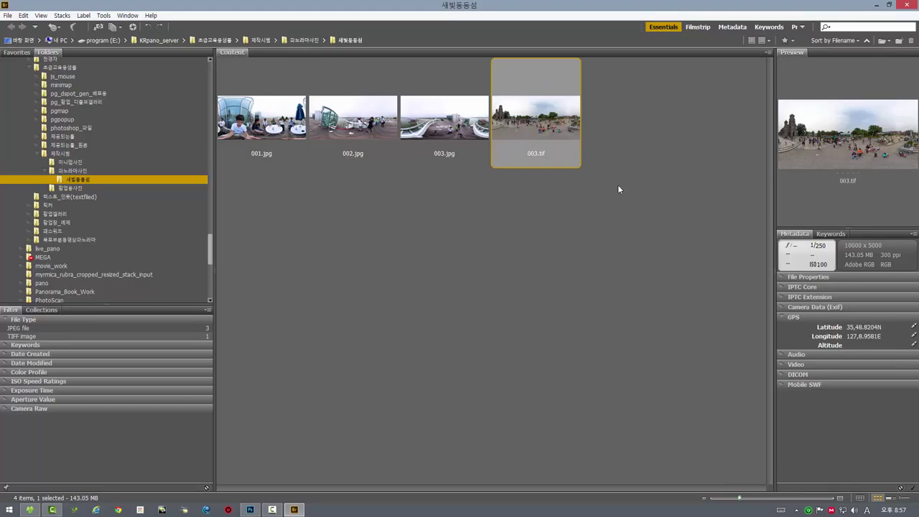
double_click(526, 117)
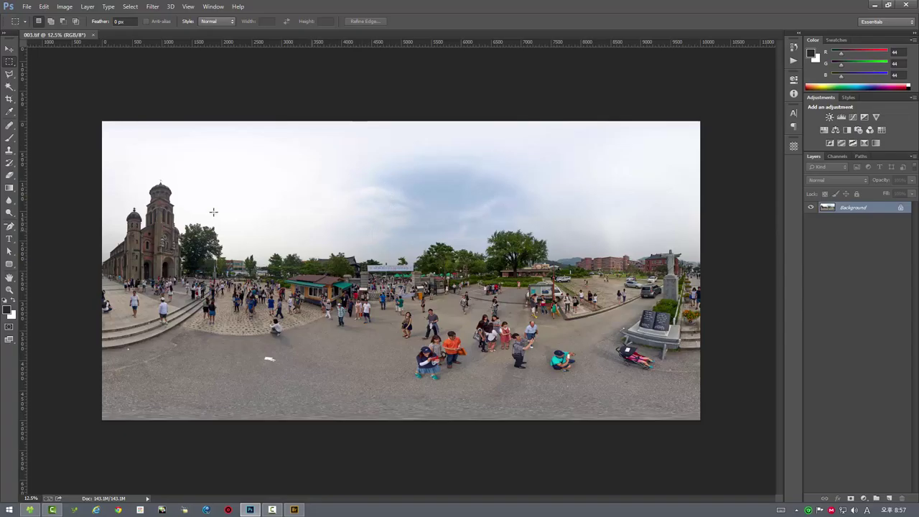
Run the File > Scripts > 파노라마 뷰어로 열기 script to view 003.tif as a panorama
left_click(27, 7)
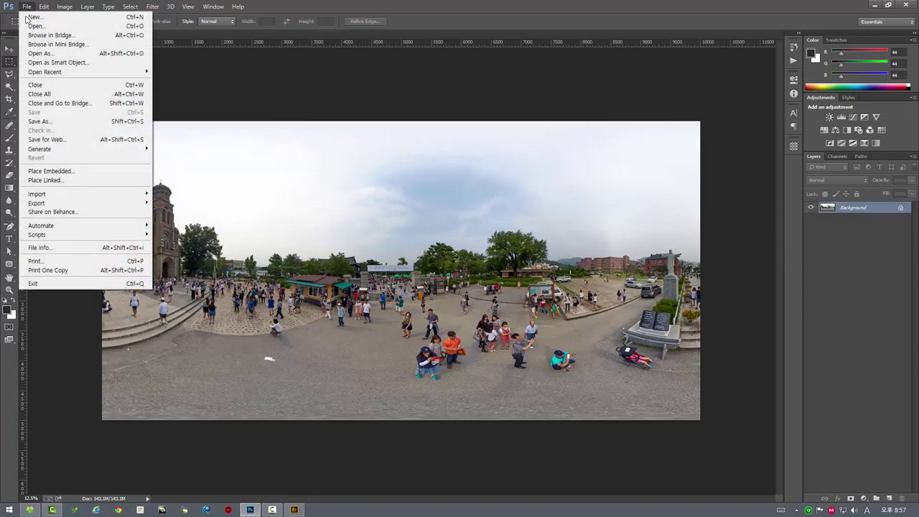
mouse_move(76, 236)
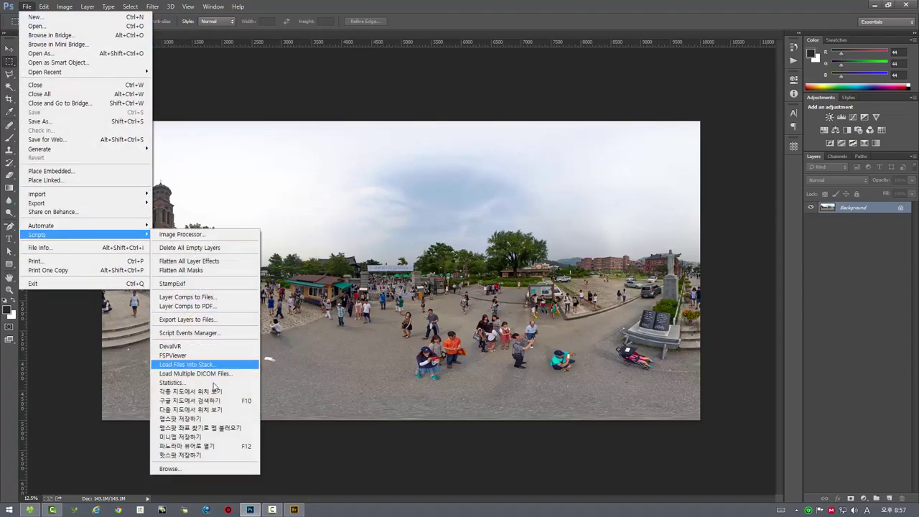
left_click(225, 449)
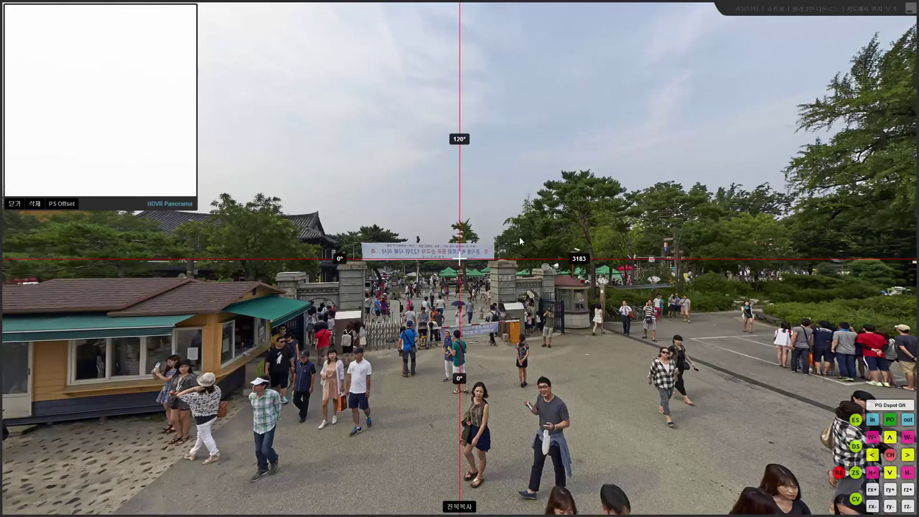
Tilt the panorama view downward and hide the white offset panel
mouse_move(854, 16)
left_click_drag(330, 171, 382, 118)
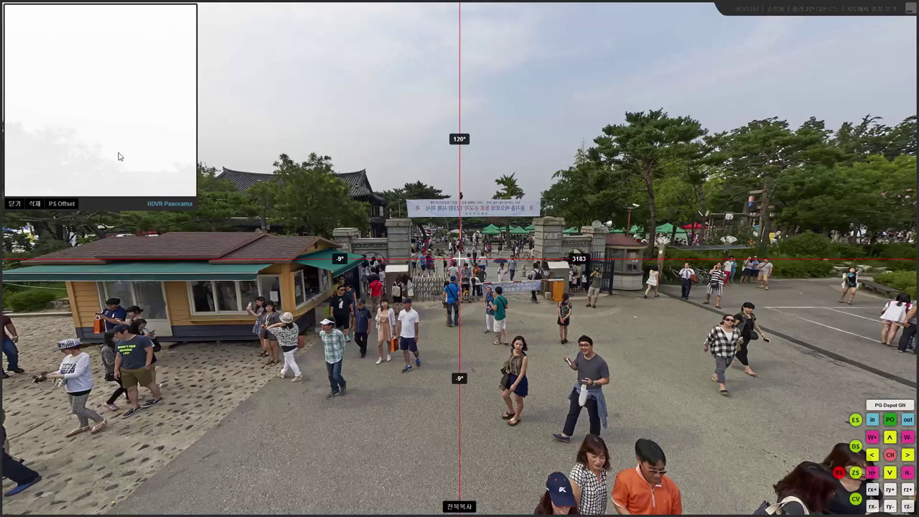
left_click(15, 204)
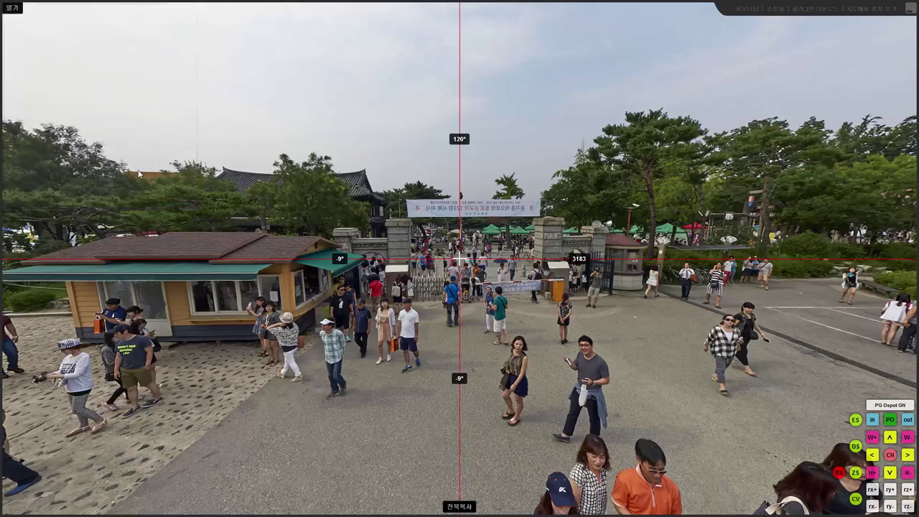
left_click(16, 10)
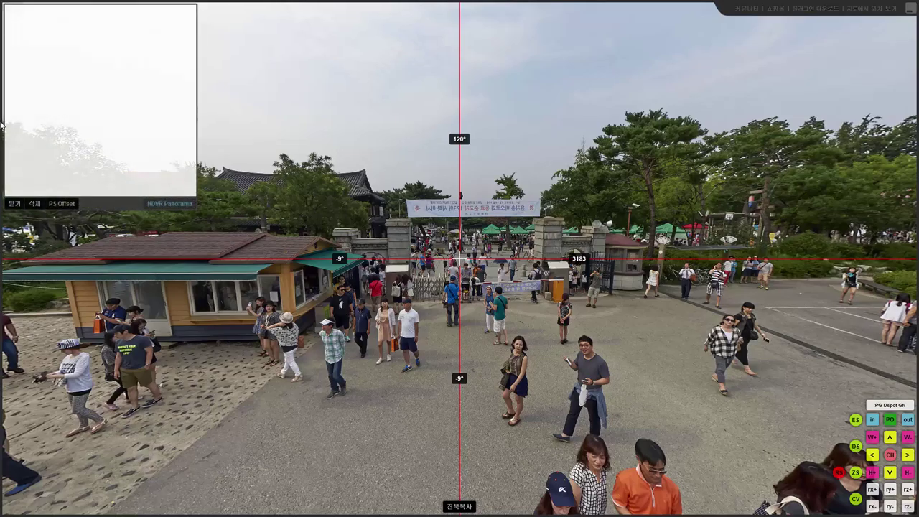
left_click(15, 204)
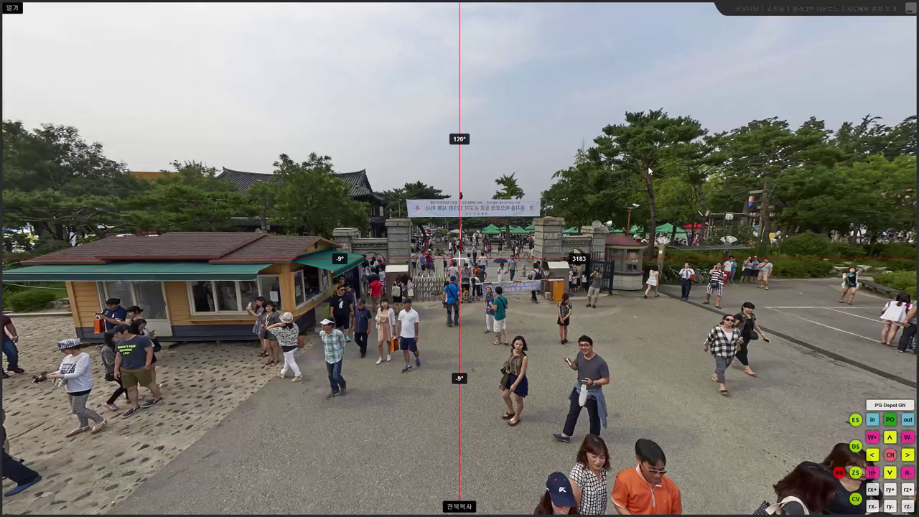
Open the Cubicpan community cafe from the 커뮤니티 menu
left_click_drag(647, 166, 630, 163)
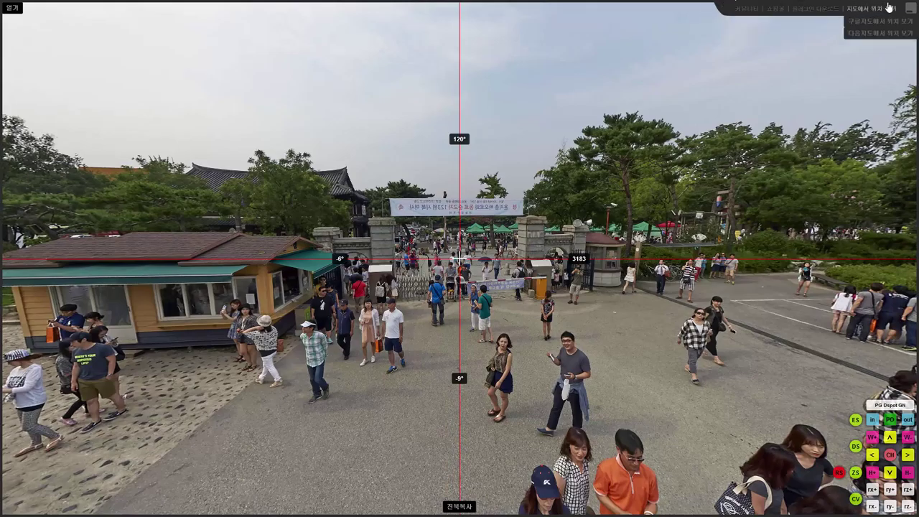
mouse_move(742, 10)
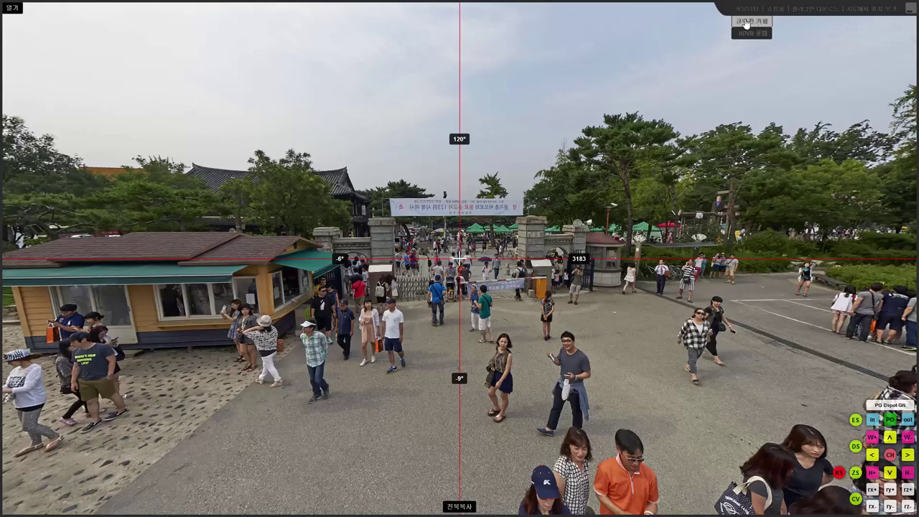
left_click(751, 25)
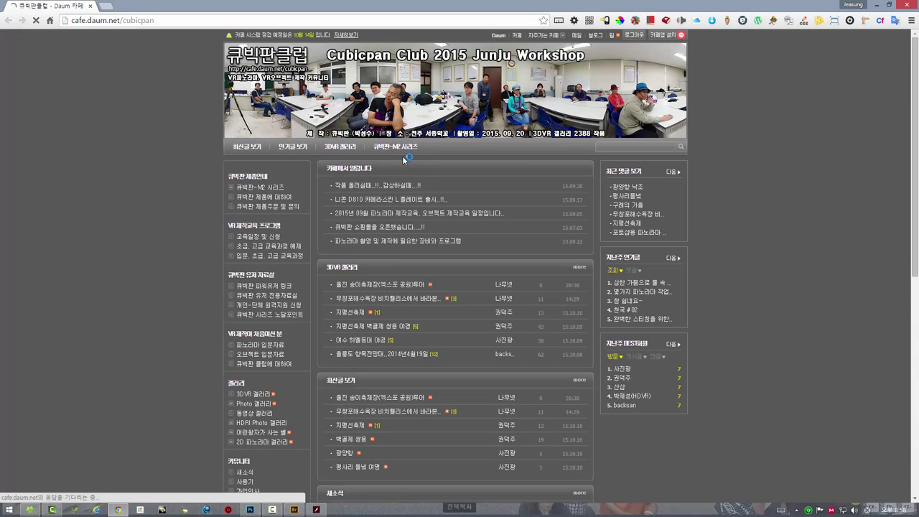
Visit hdvr.org/xe/krpano, then the Cubicpan storefarm shop at storefarm.naver.com/cubicpan
left_click(755, 36)
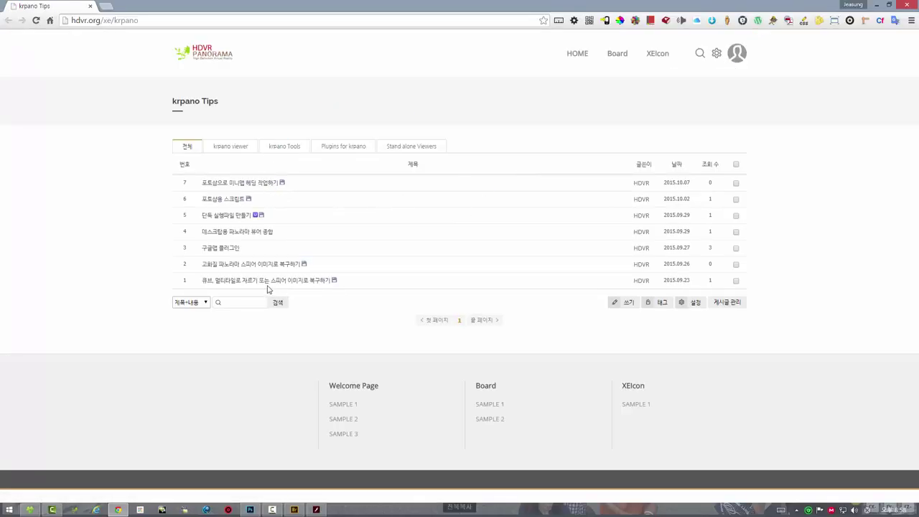
left_click(773, 20)
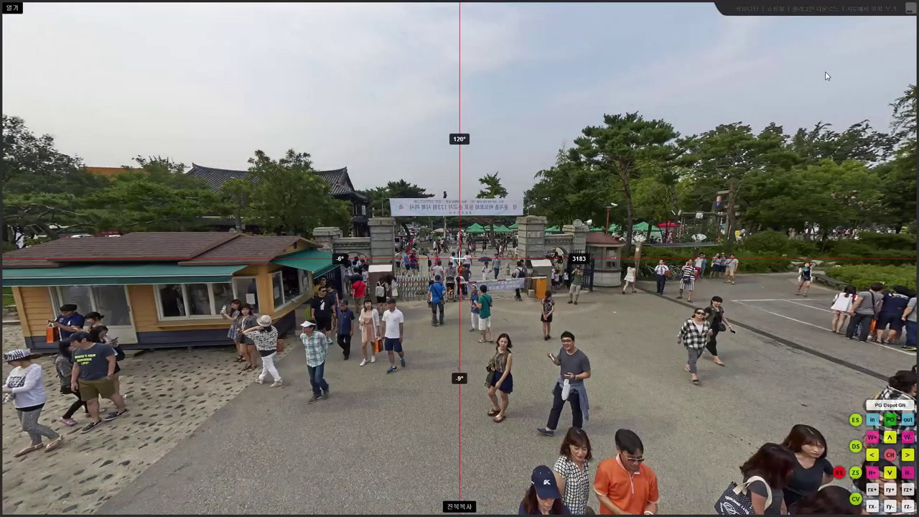
Drag the PG Dspot GN hotspot panel from the bottom-right corner to the panorama centre
mouse_move(810, 14)
mouse_move(859, 14)
left_click_drag(883, 428, 364, 125)
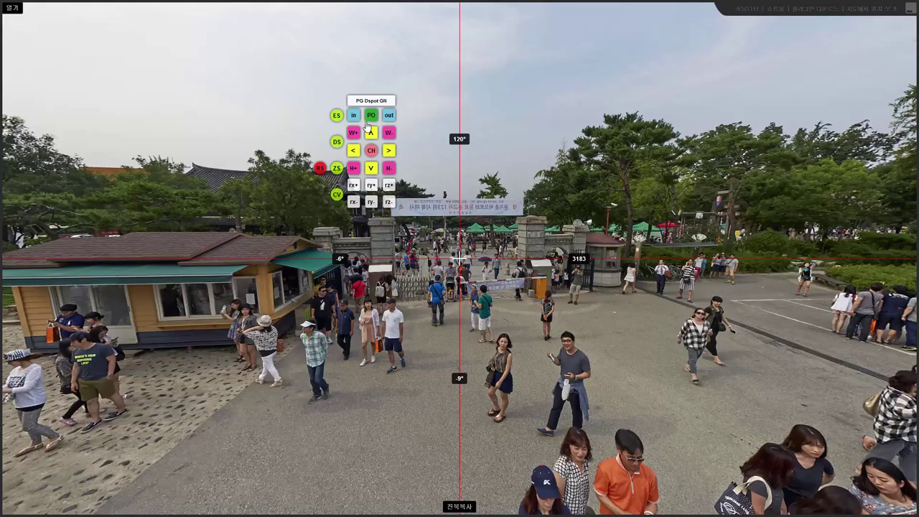
Reposition the PG Dspot GN panel, click CH, and park it in the bottom-right corner
left_click_drag(366, 124, 524, 102)
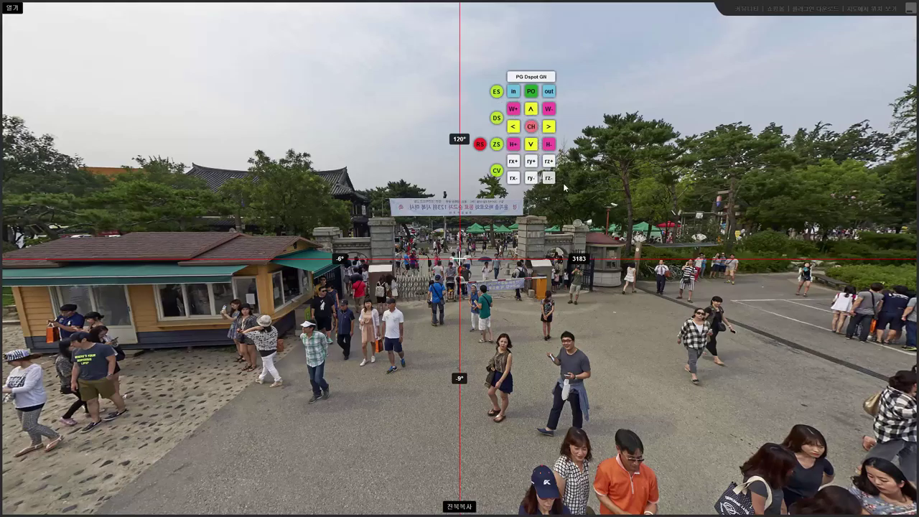
left_click(524, 125)
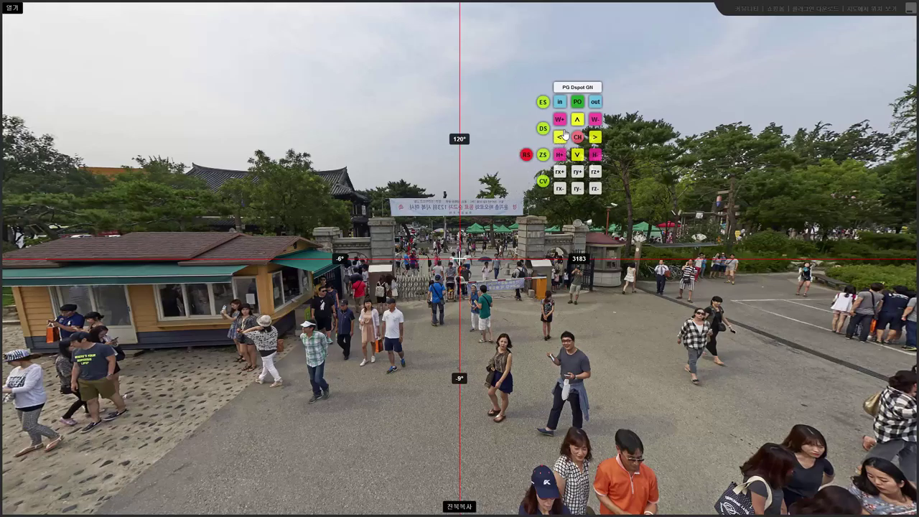
left_click_drag(572, 133, 868, 439)
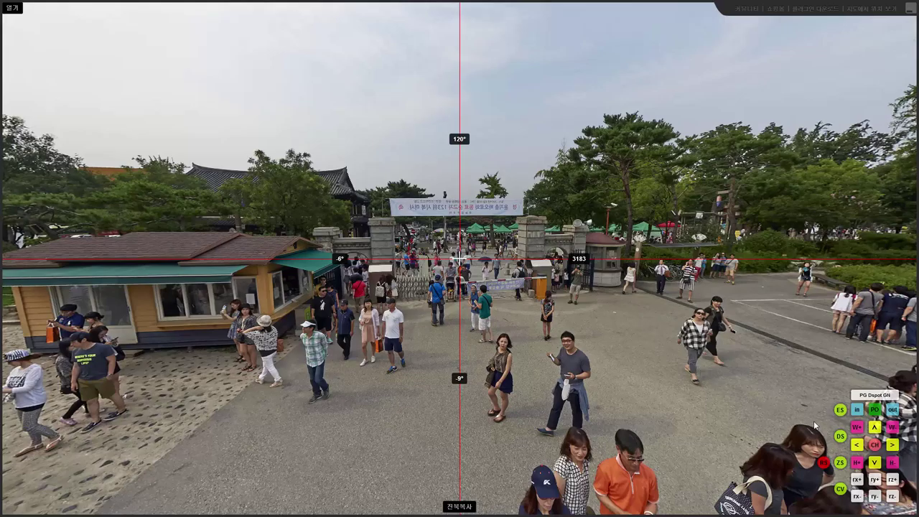
left_click_drag(866, 419, 738, 319)
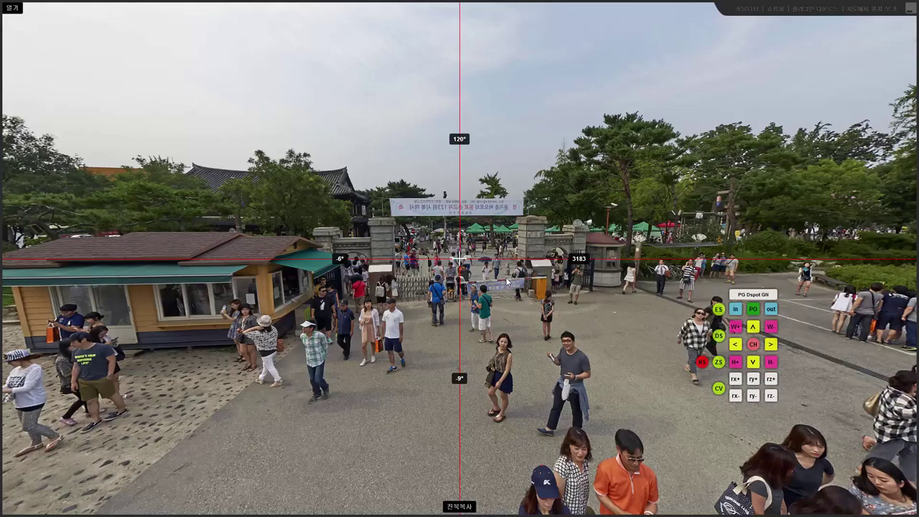
left_click_drag(748, 343, 874, 451)
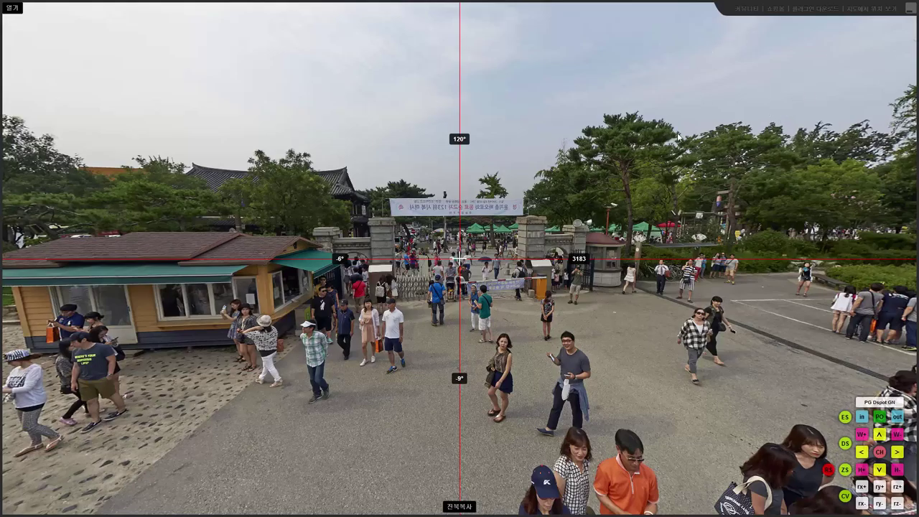
Turn the panorama left to the cathedral and show its location on Google Maps
left_click_drag(137, 196, 251, 196)
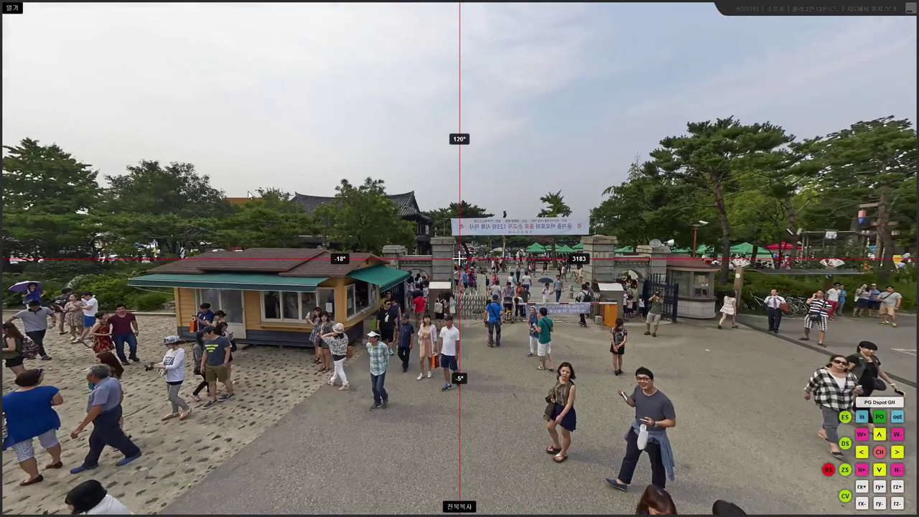
left_click_drag(165, 198, 601, 204)
left_click_drag(287, 215, 513, 286)
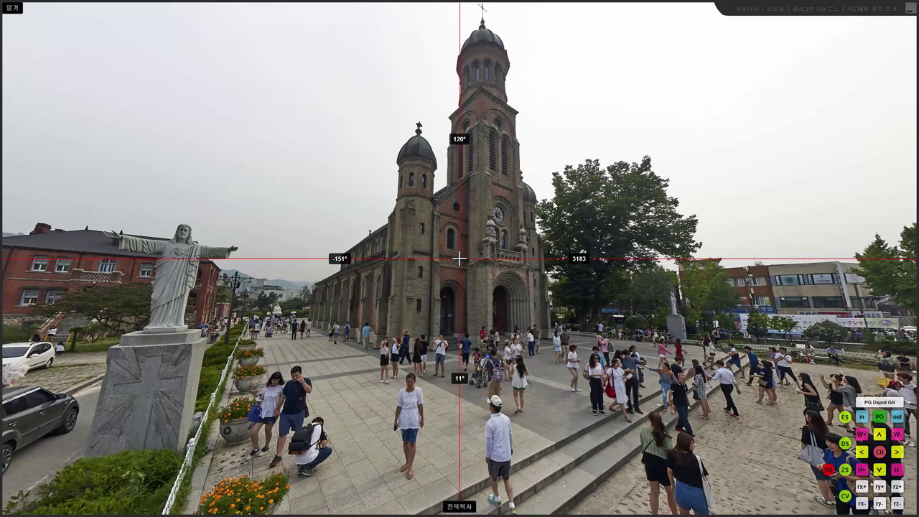
mouse_move(879, 14)
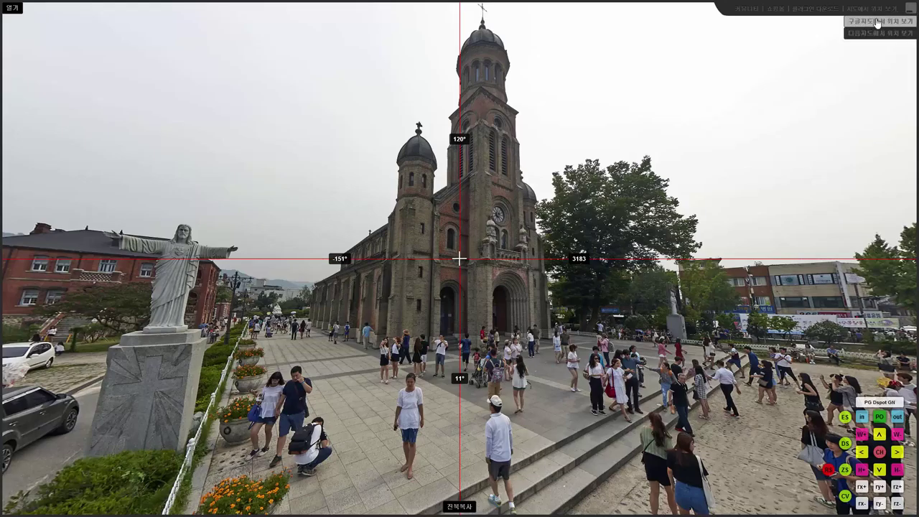
left_click(883, 22)
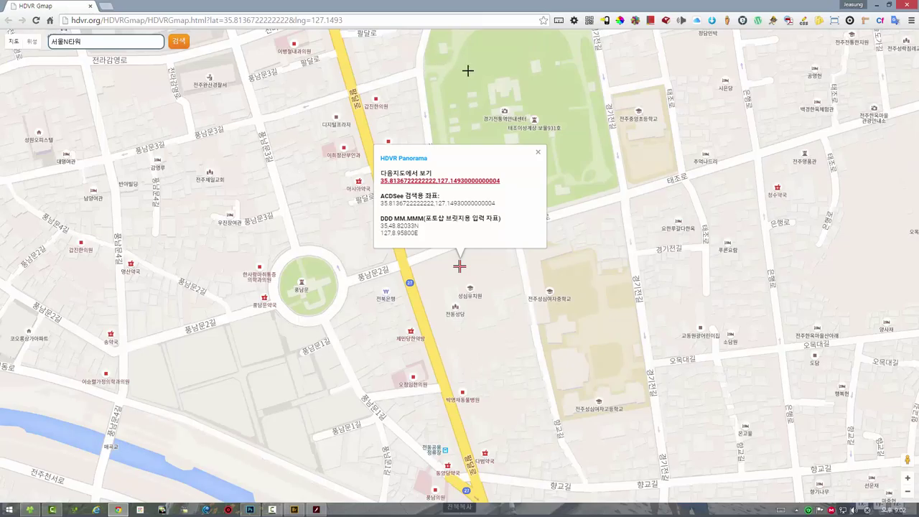
Switch the Google map to satellite, zoom in on the marker, then close the window
left_click(33, 42)
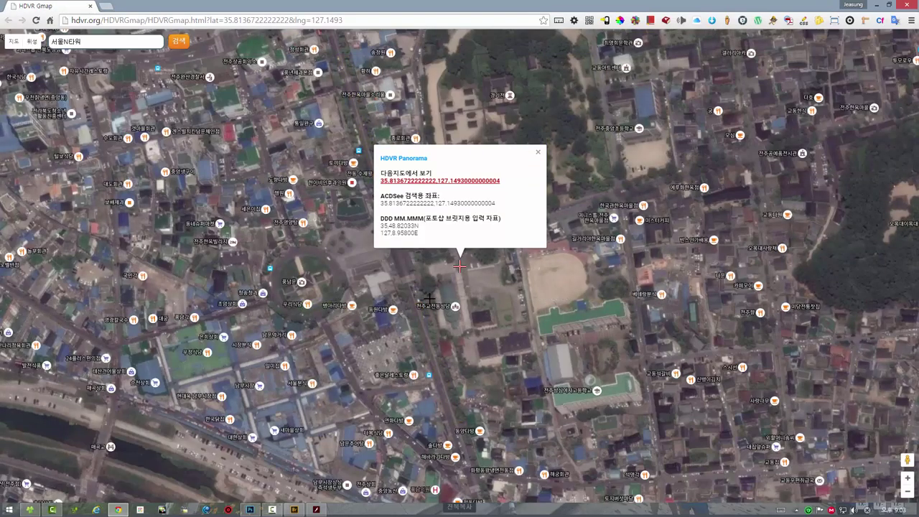
scroll(456, 284, "up", 1)
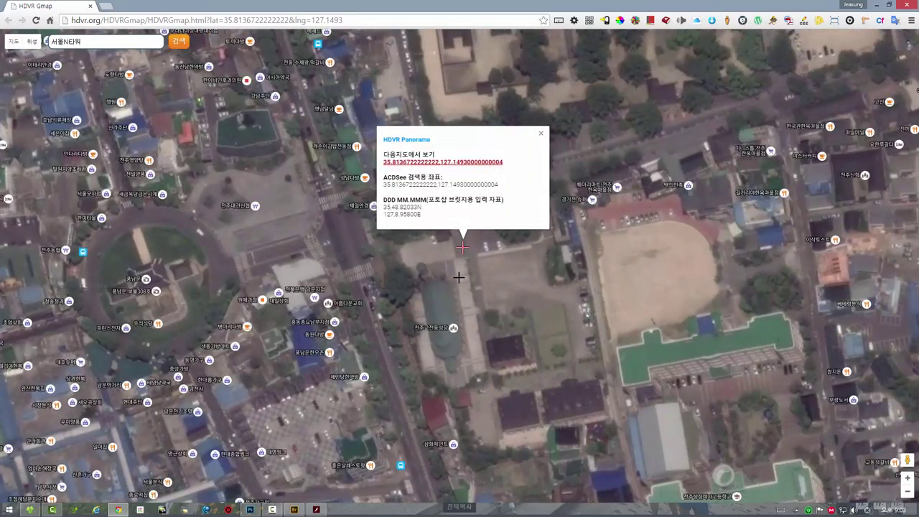
left_click_drag(457, 277, 466, 299)
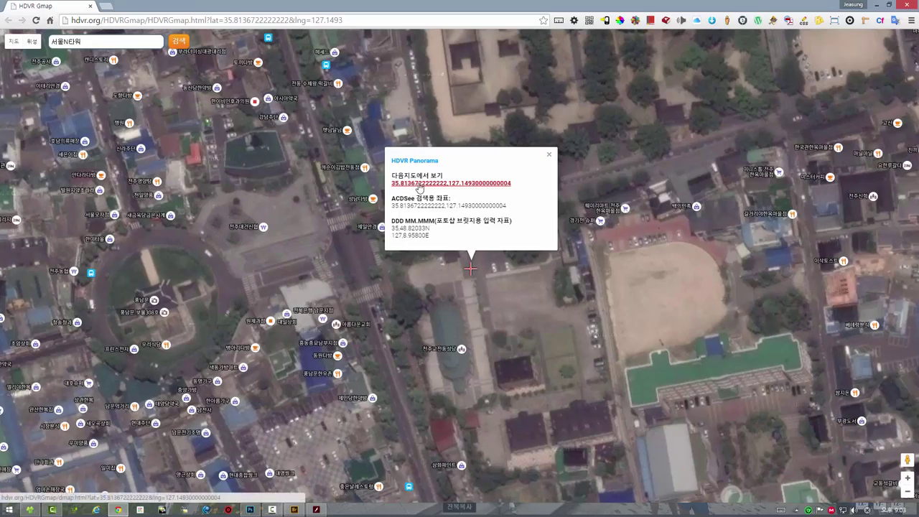
left_click(906, 6)
View the location on Daum's 스카이뷰 satellite map, close it, and reopen the Google Maps location
mouse_move(886, 9)
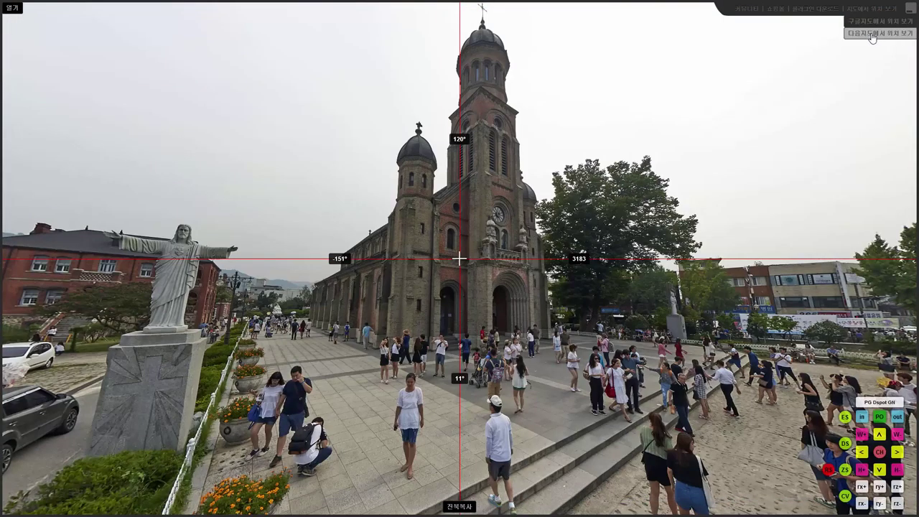
left_click(877, 35)
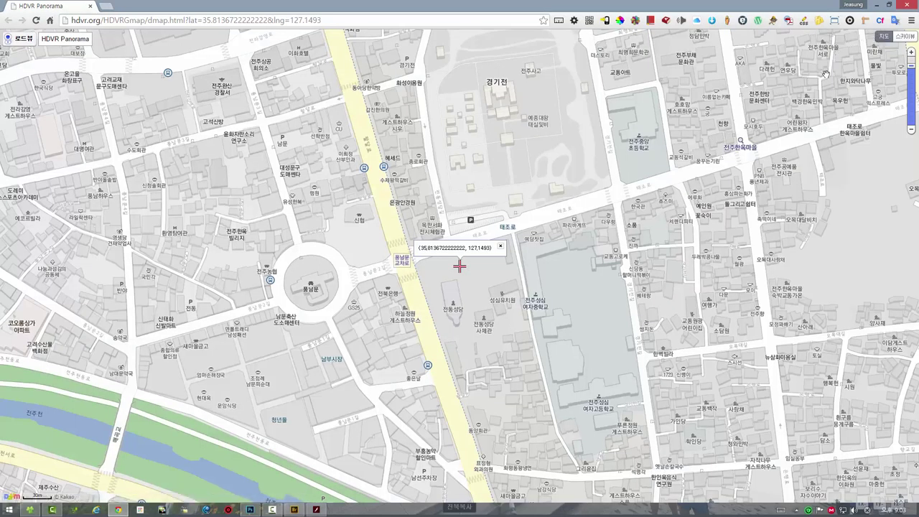
left_click(904, 36)
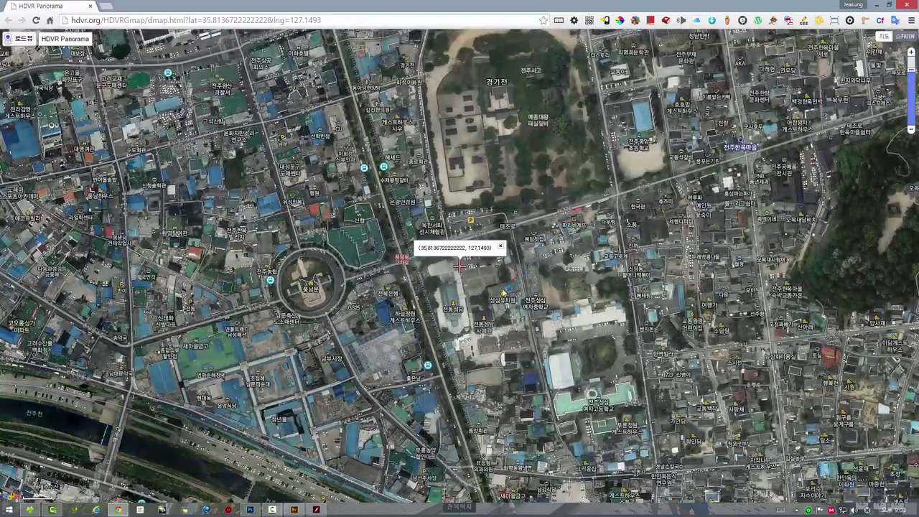
scroll(468, 295, "up", 1)
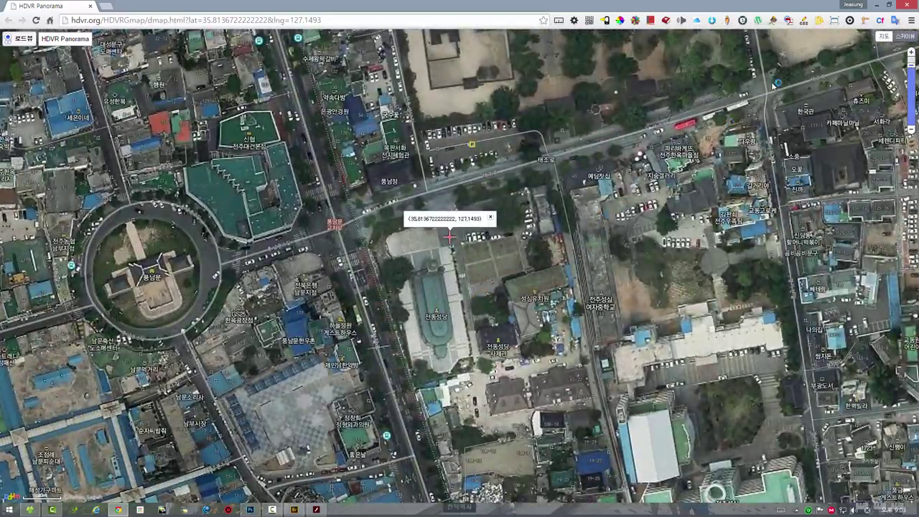
left_click(905, 5)
mouse_move(870, 9)
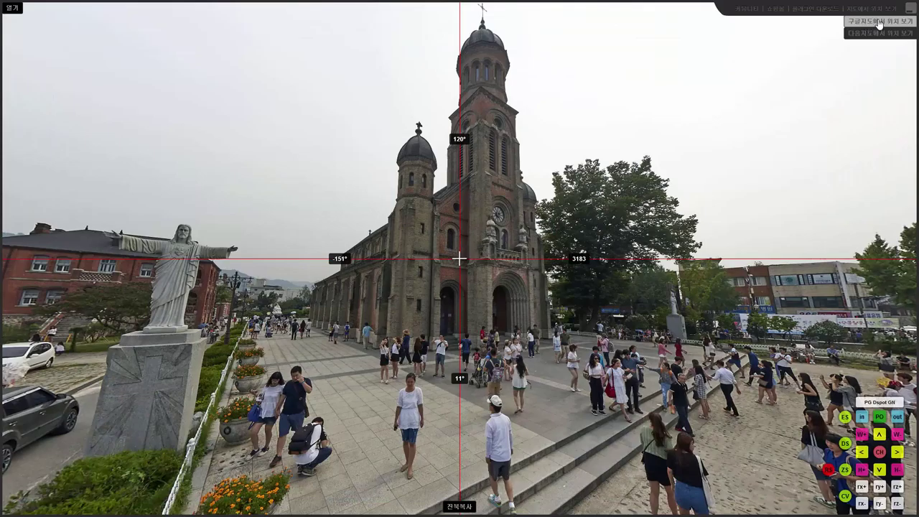
left_click(878, 21)
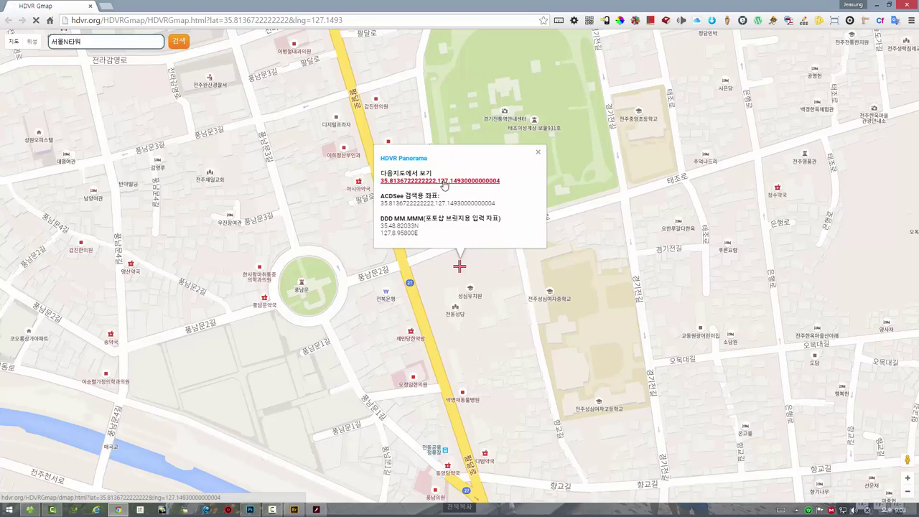
Open the panorama's coordinates (35.8136722222222, 127.1493) on the Daum map with Skyview satellite imagery
left_click(444, 185)
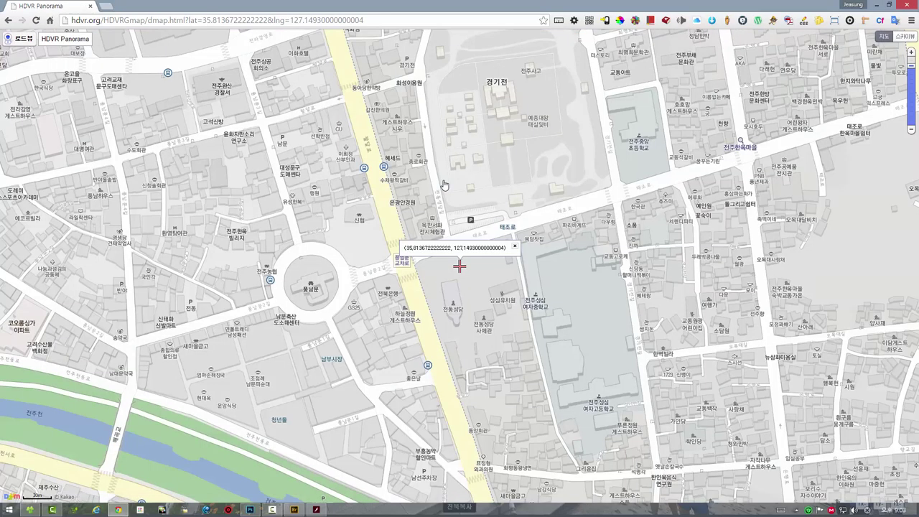
left_click(904, 36)
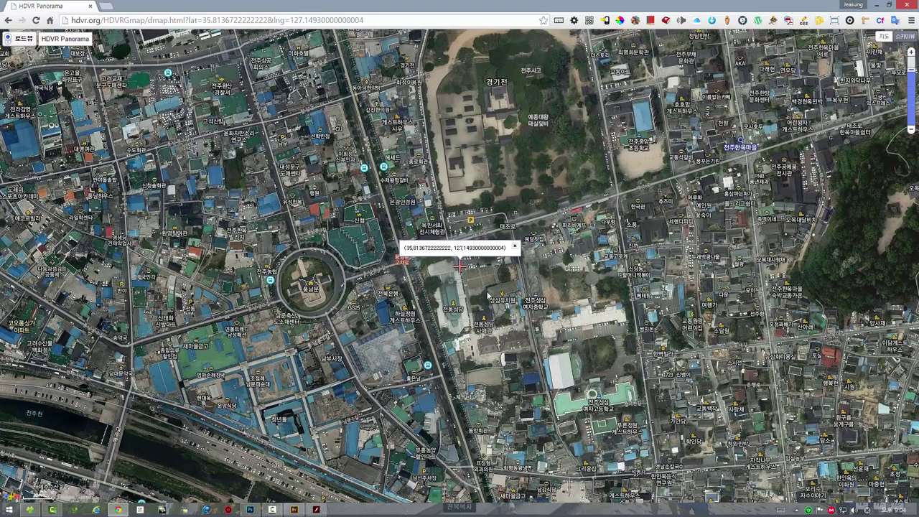
Enter Roadview near the marker and walk along the street, looking around at the brick cathedral and gate
left_click(22, 39)
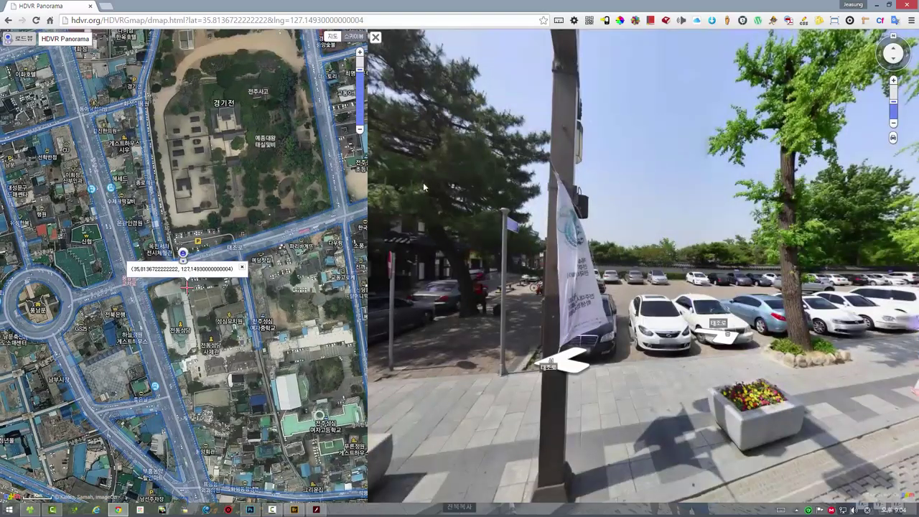
left_click(452, 194)
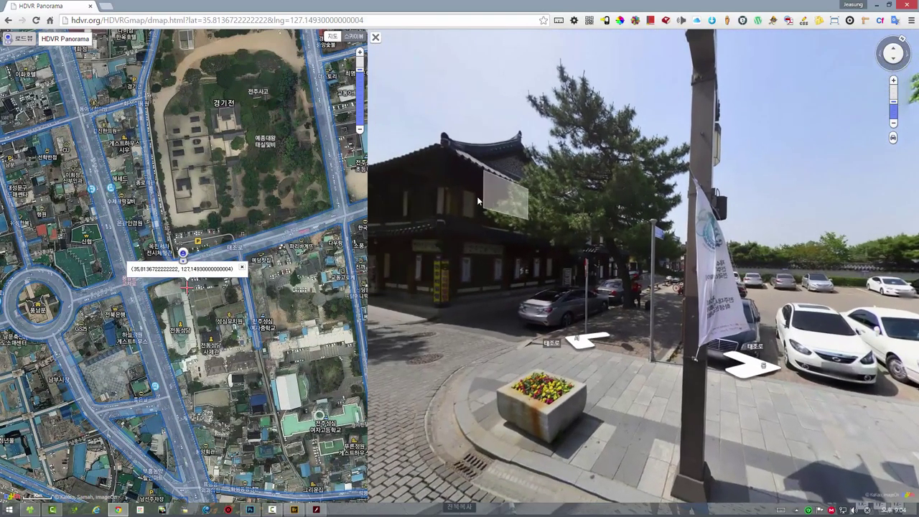
left_click_drag(502, 194, 707, 195)
left_click(707, 195)
left_click(530, 190)
left_click(530, 190)
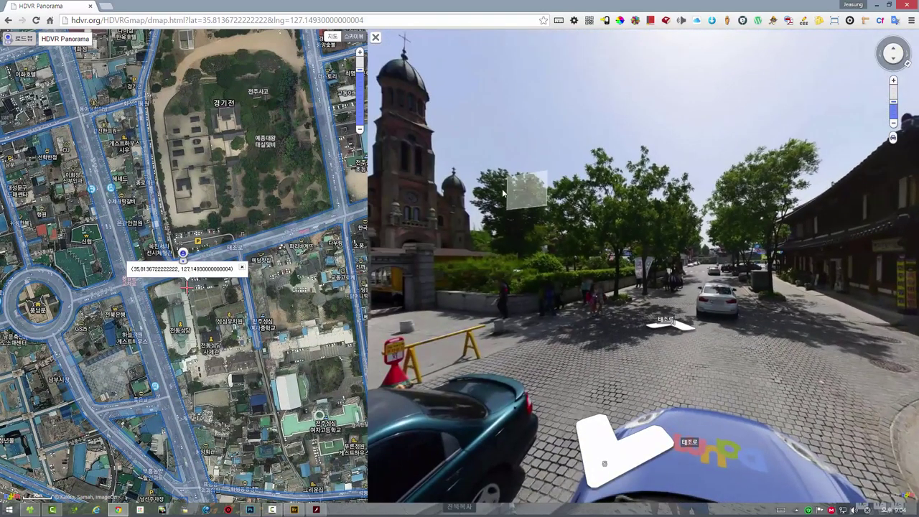
left_click(630, 181)
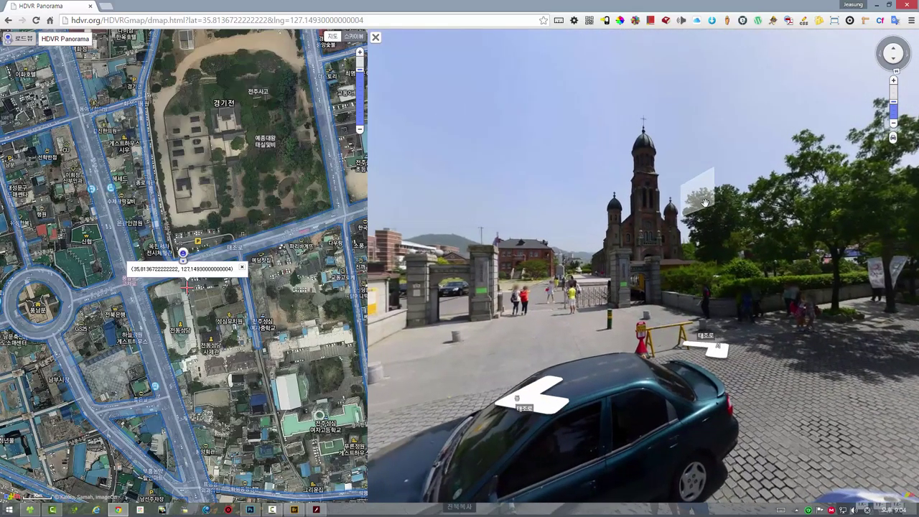
mouse_move(570, 200)
left_mouse_down()
mouse_move(598, 195)
mouse_move(576, 200)
left_mouse_up()
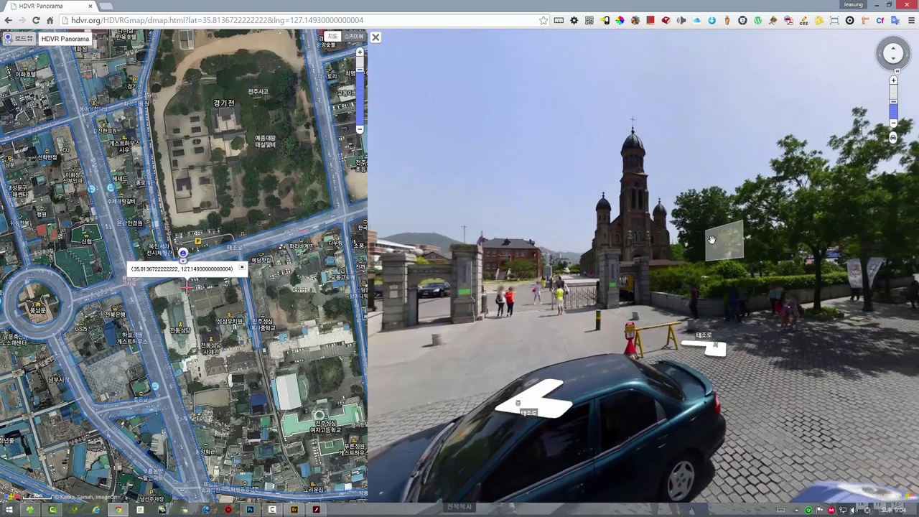
left_click_drag(707, 258, 660, 272)
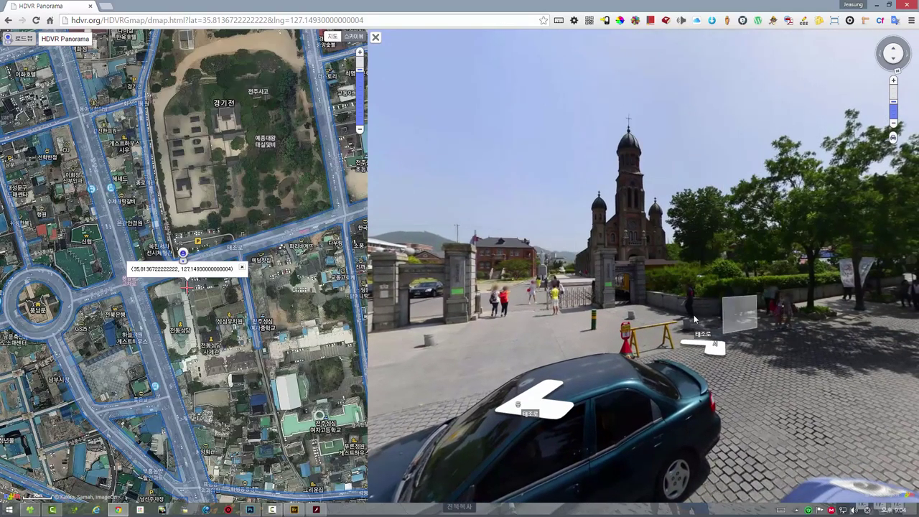
left_click_drag(625, 216, 750, 183)
left_click_drag(553, 194, 605, 190)
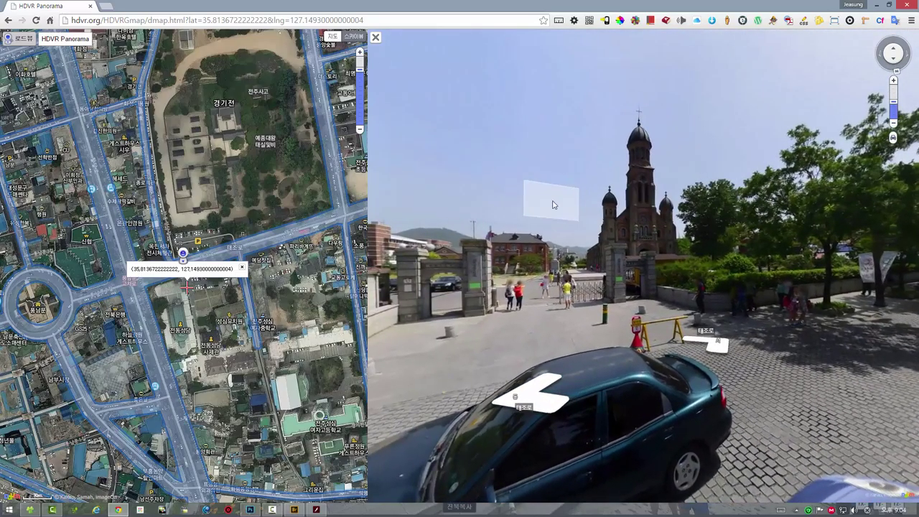
left_click_drag(517, 201, 718, 208)
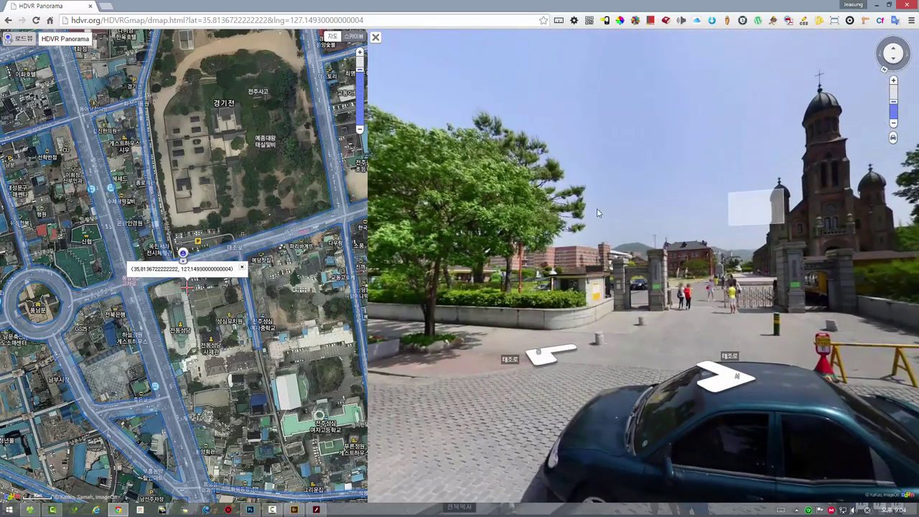
Step down the road and back to face the cathedral gate, then close Roadview and its map lines
left_click(556, 347)
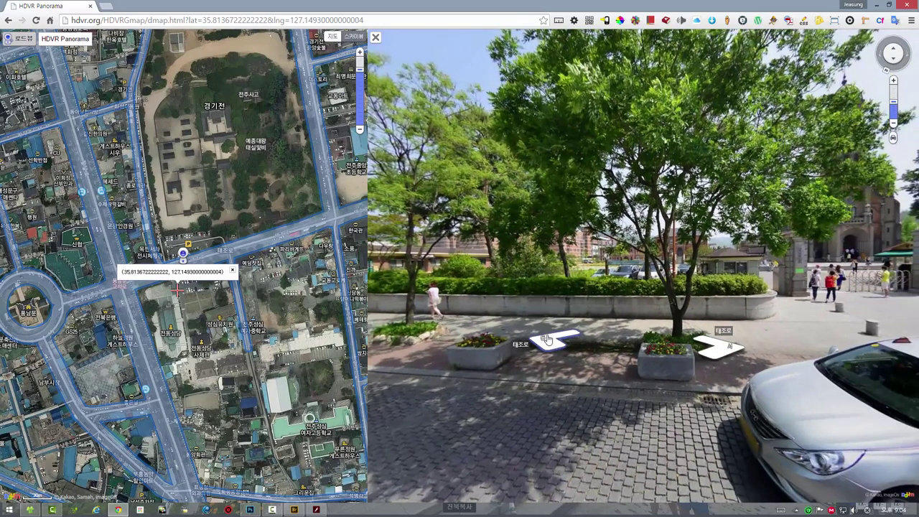
left_click(548, 338)
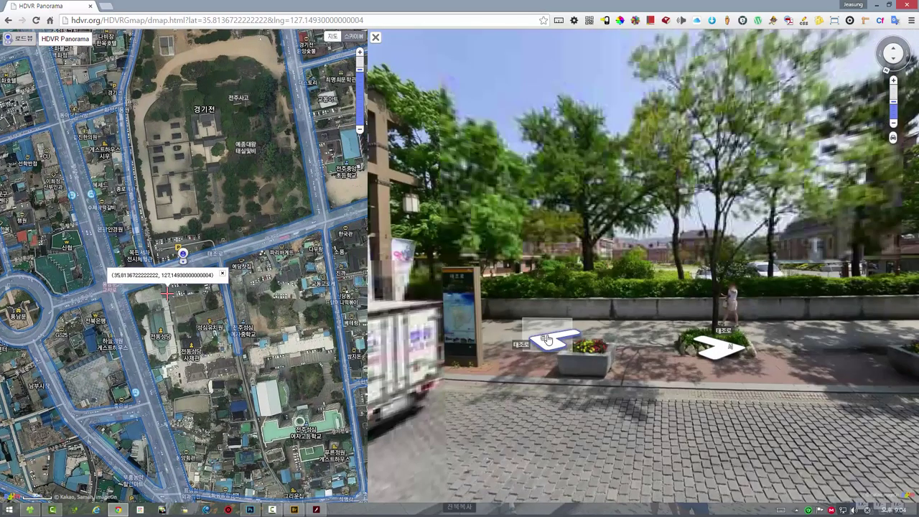
left_click(548, 338)
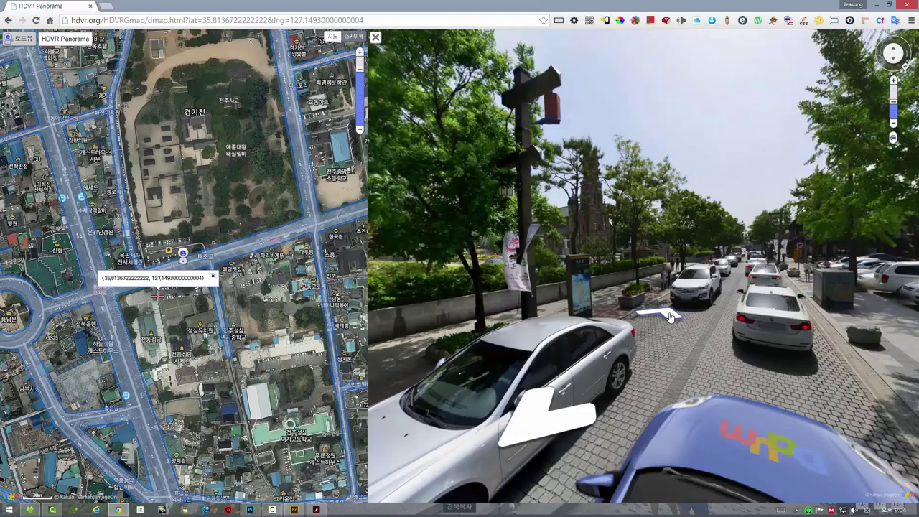
left_click(667, 316)
left_click(667, 315)
left_click(664, 310)
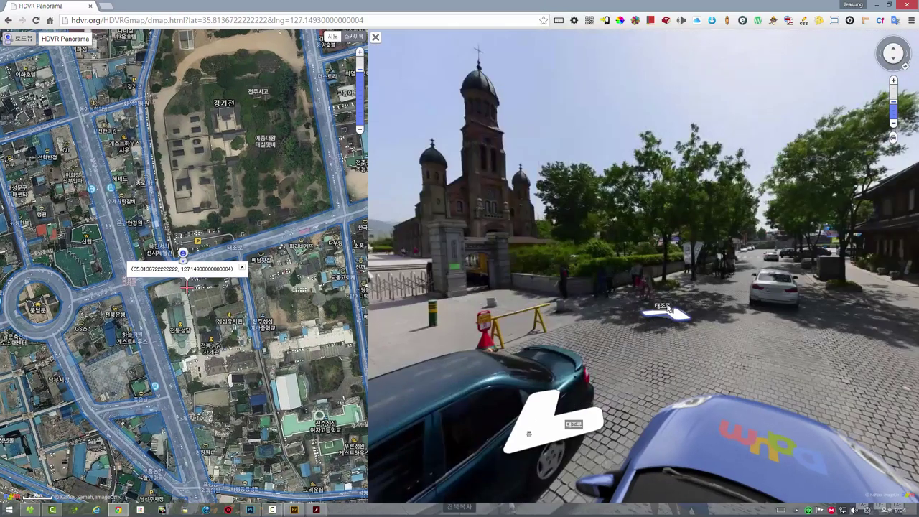
left_click_drag(607, 230, 805, 265)
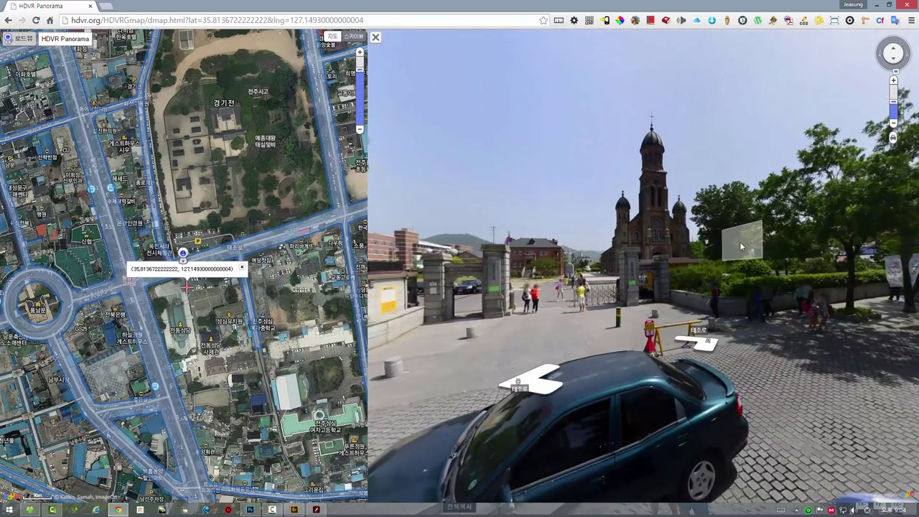
left_click(23, 40)
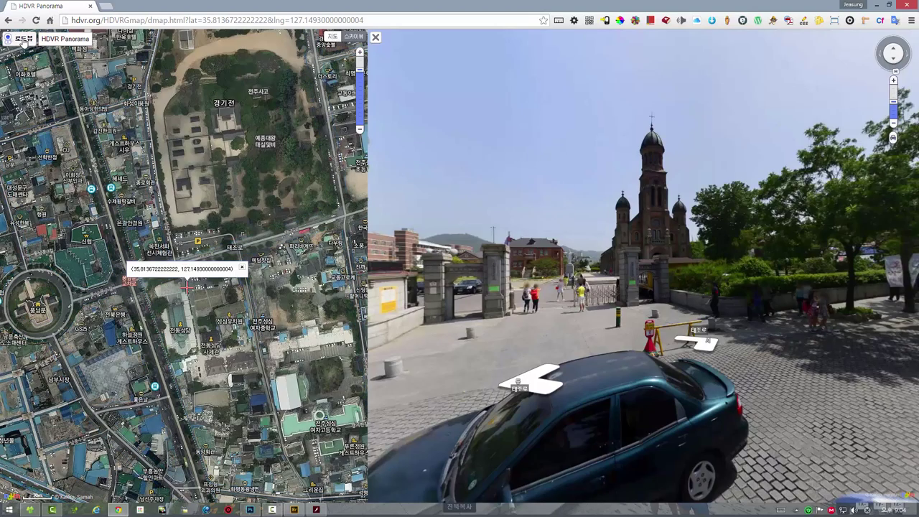
left_click(375, 36)
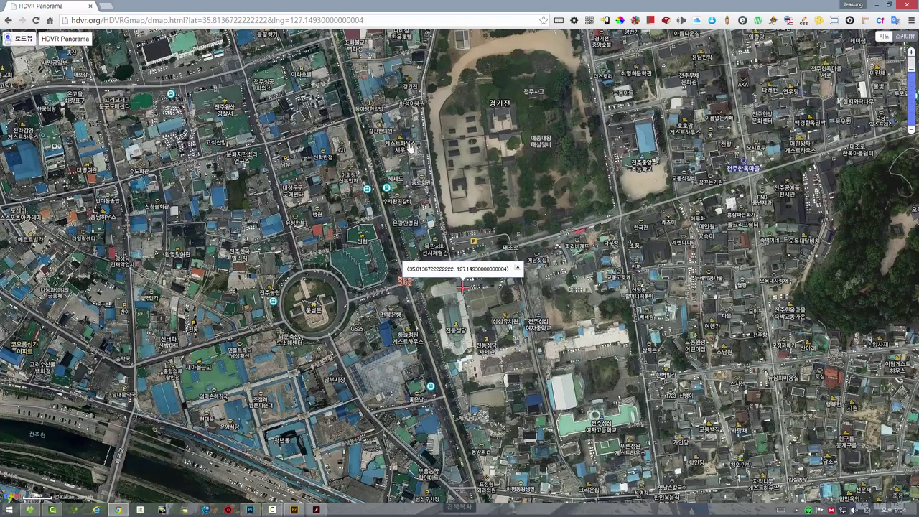
Show the street map, mark the roundabout at 35.81353449699364, 127.14758978611576, and open it in Google Maps
left_click(883, 37)
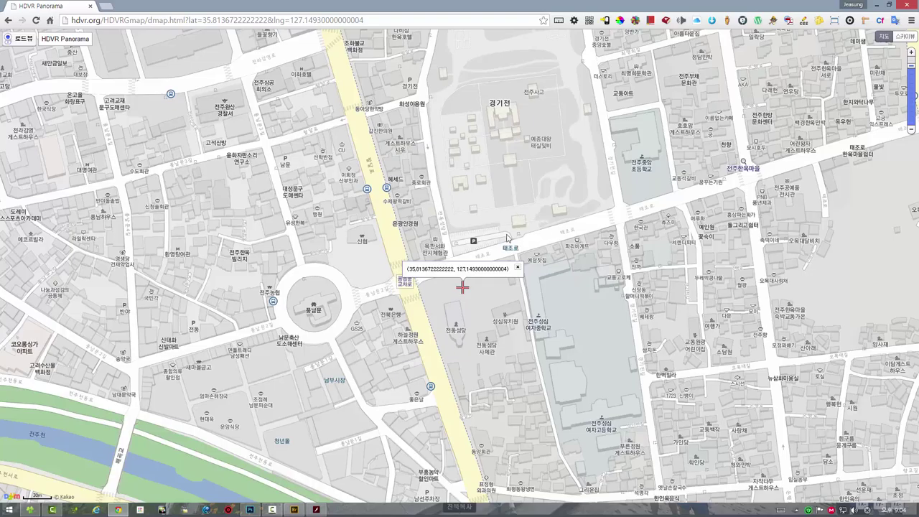
left_click(492, 209)
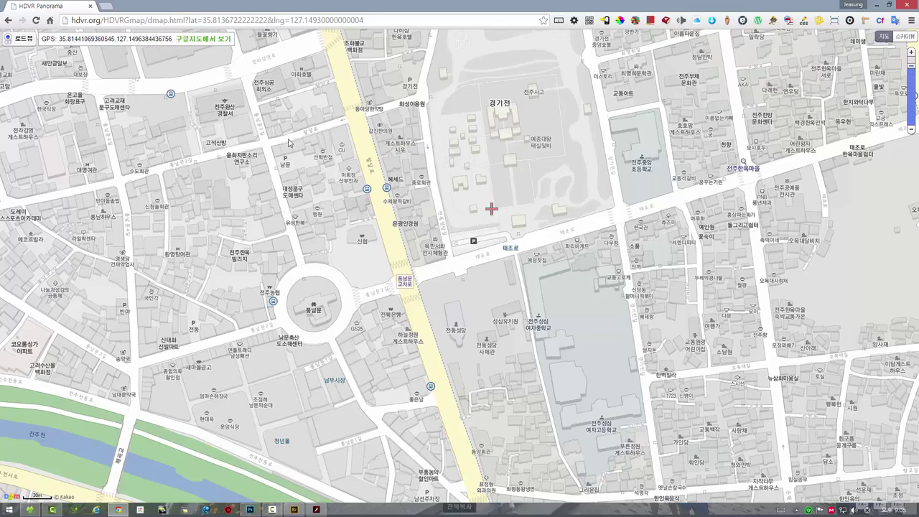
left_click(401, 216)
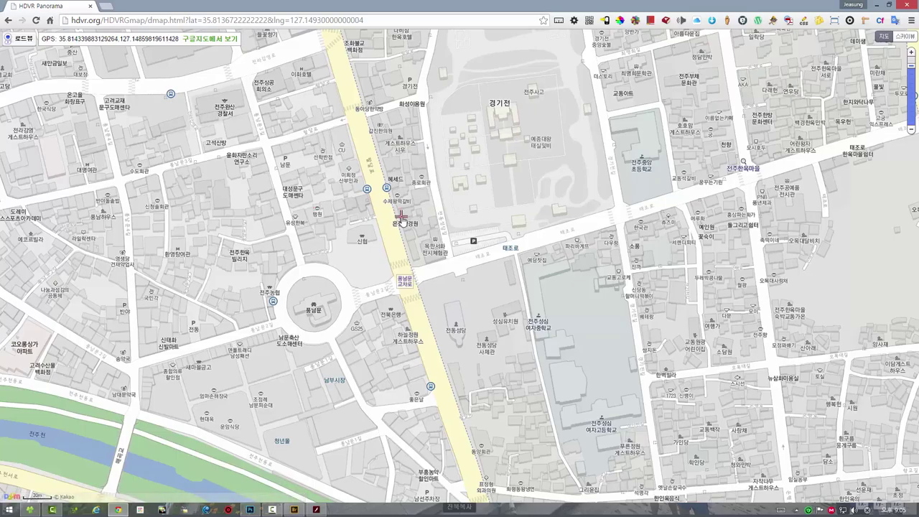
left_click(313, 303)
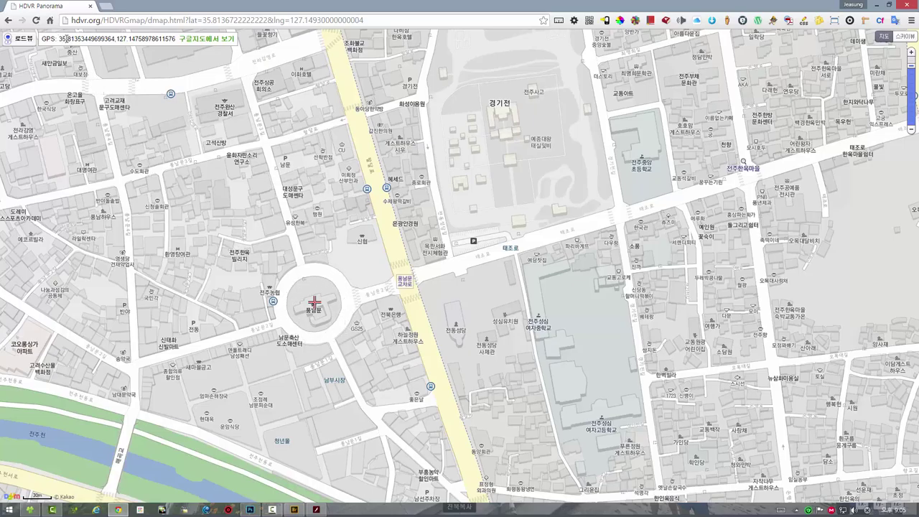
left_click_drag(176, 38, 60, 39)
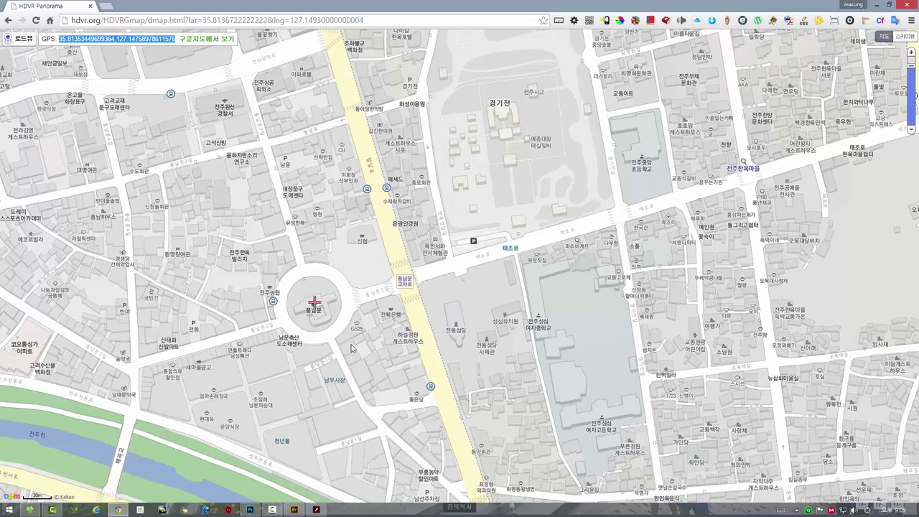
left_click(205, 41)
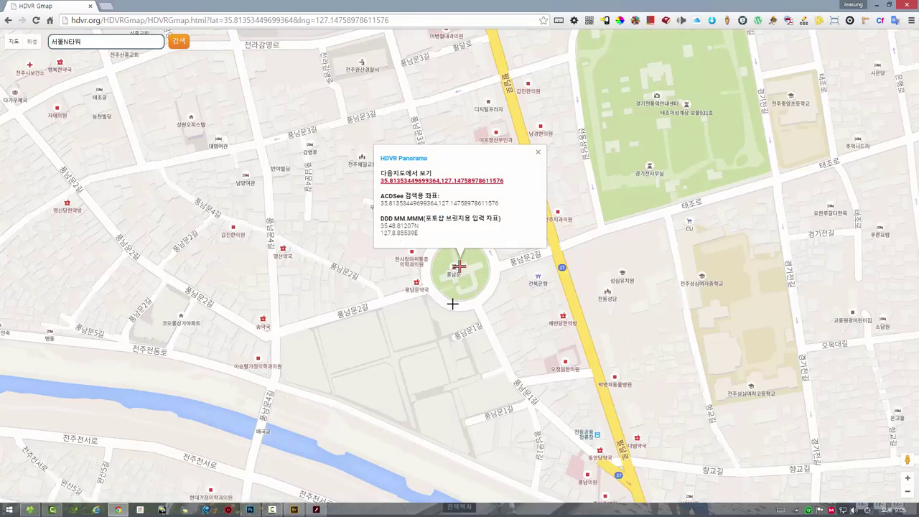
Move the marker southwest of the roundabout to 35.81280625490063, 127.14611113071442 and zoom out
left_click(339, 299)
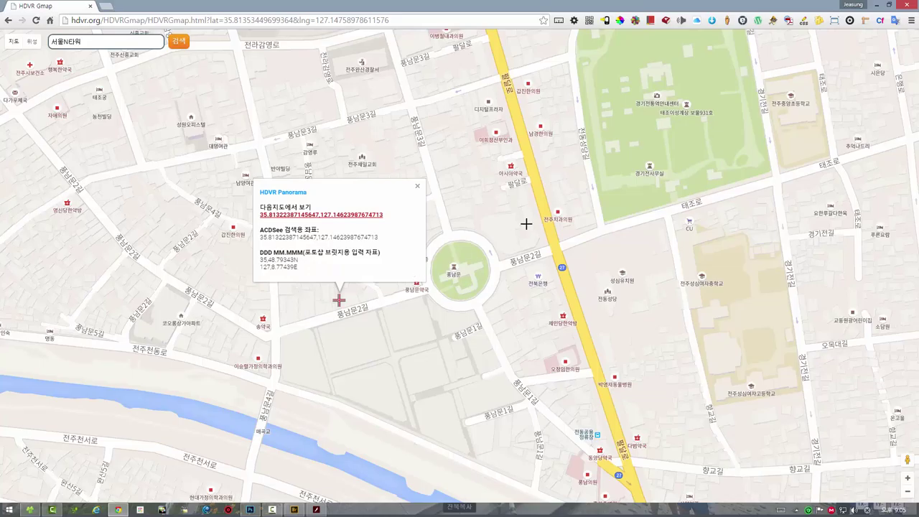
left_click(548, 193)
left_click(688, 218)
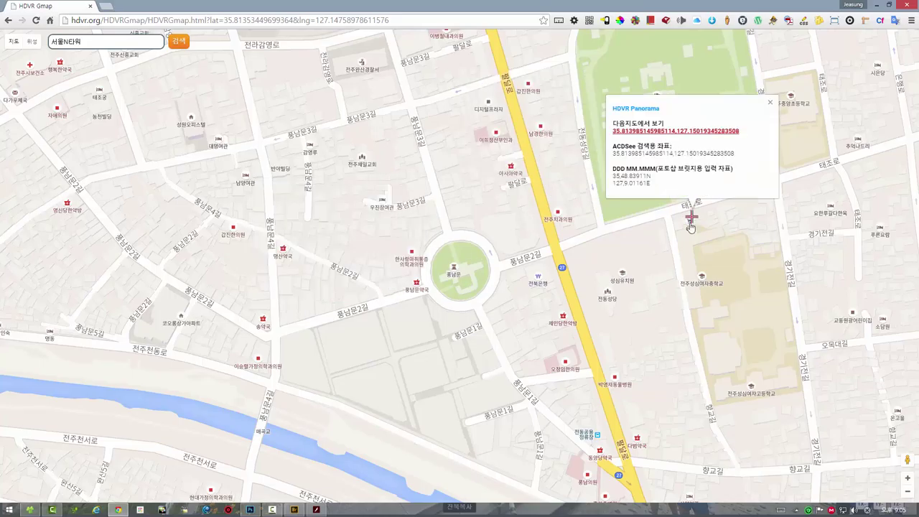
left_click(328, 346)
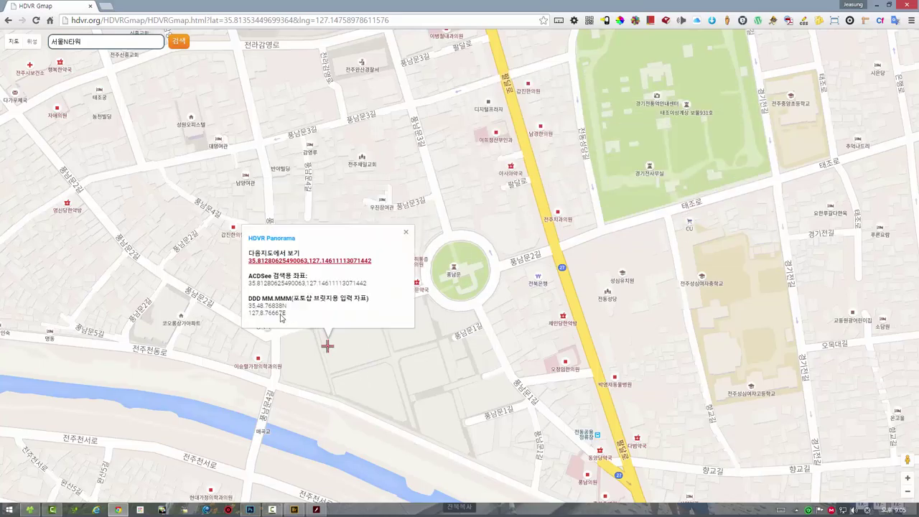
left_click_drag(579, 214, 534, 231)
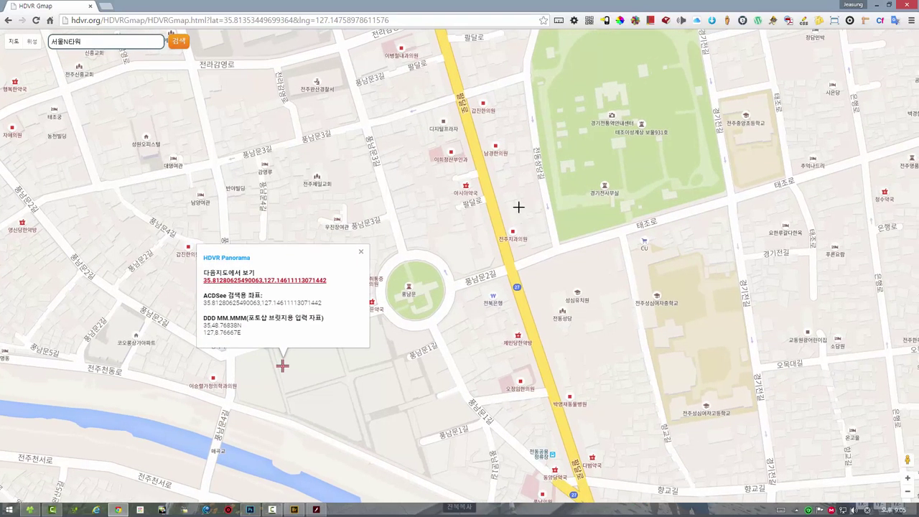
left_click_drag(520, 178, 440, 232)
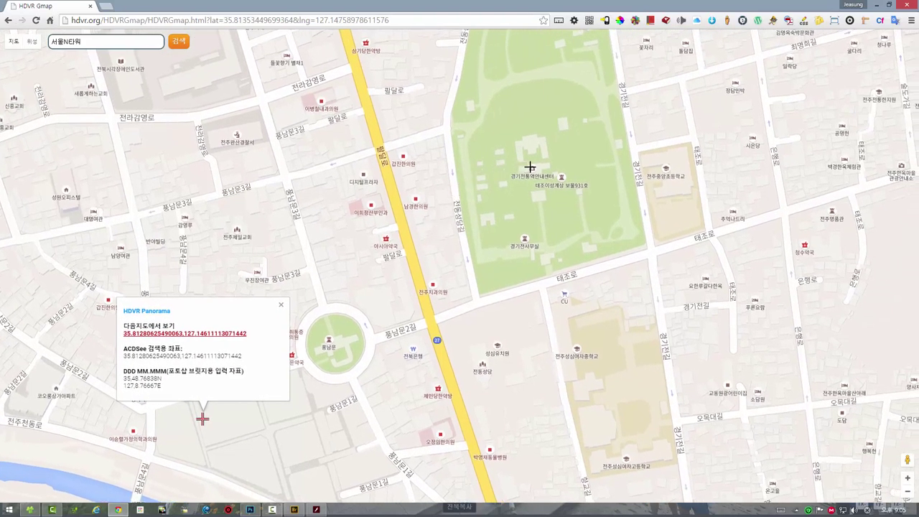
scroll(412, 196, "down", 2)
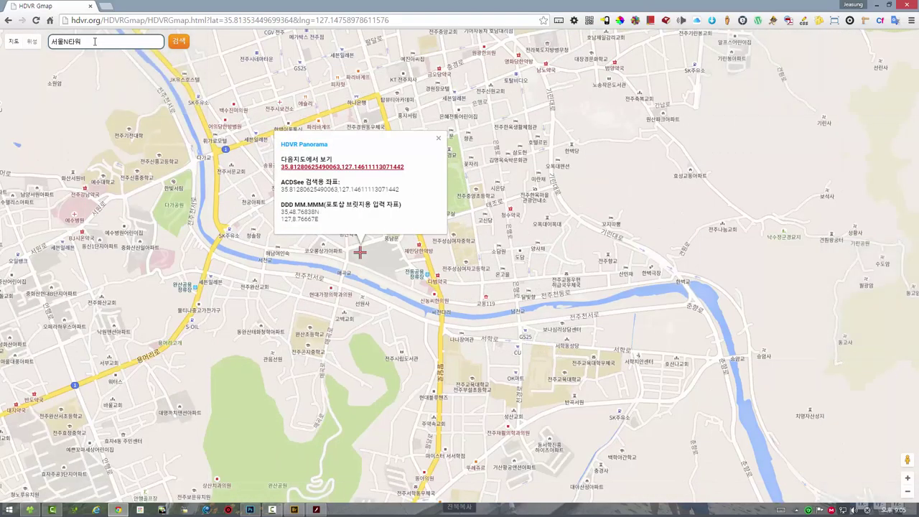
left_click_drag(94, 41, 62, 71)
Search 부산, mark Busan City Hall at 35.179789128761634, 129.07504320144653, and open it in Daum Maps
type("ㅓ")
type("산")
key("Return")
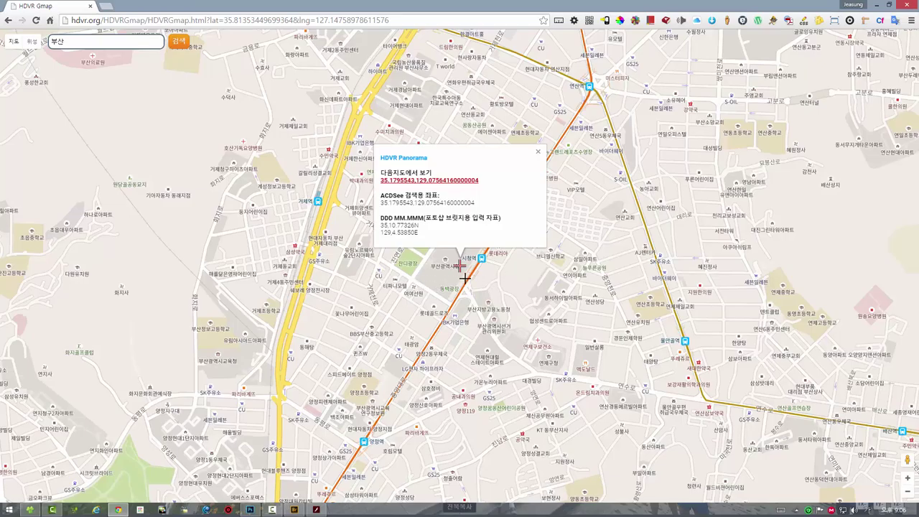
left_click(445, 259)
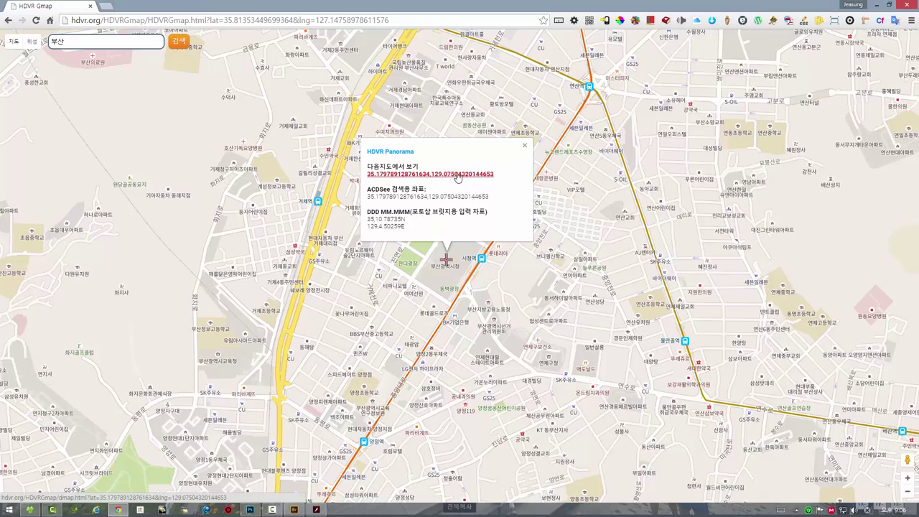
left_click(457, 175)
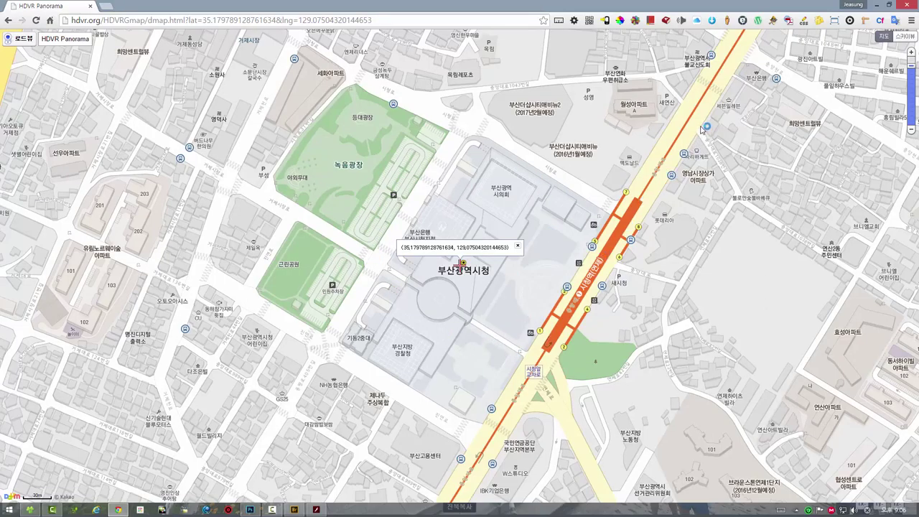
Close the browser after reviewing Busan City Hall, returning to the cathedral panorama viewer
left_click(897, 5)
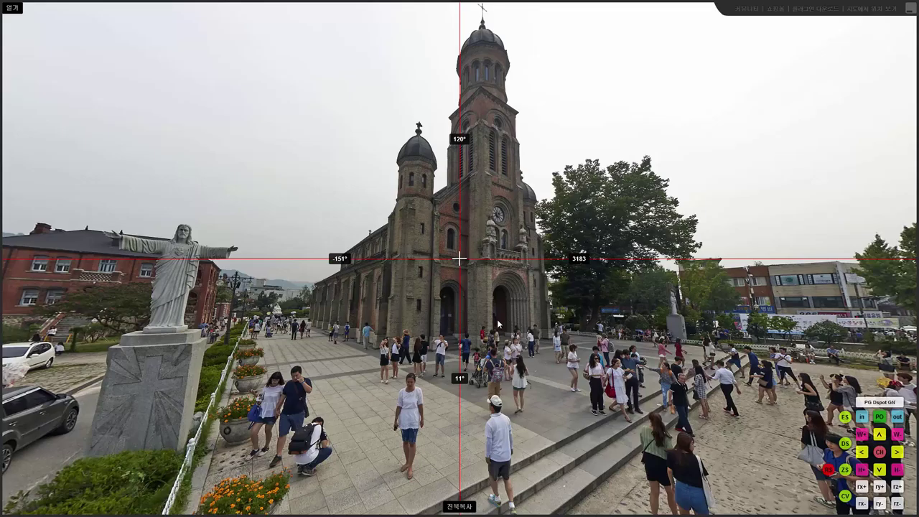
Close the Flash panorama viewer and 003.tif without saving, then bring Adobe Bridge forward
left_click(908, 11)
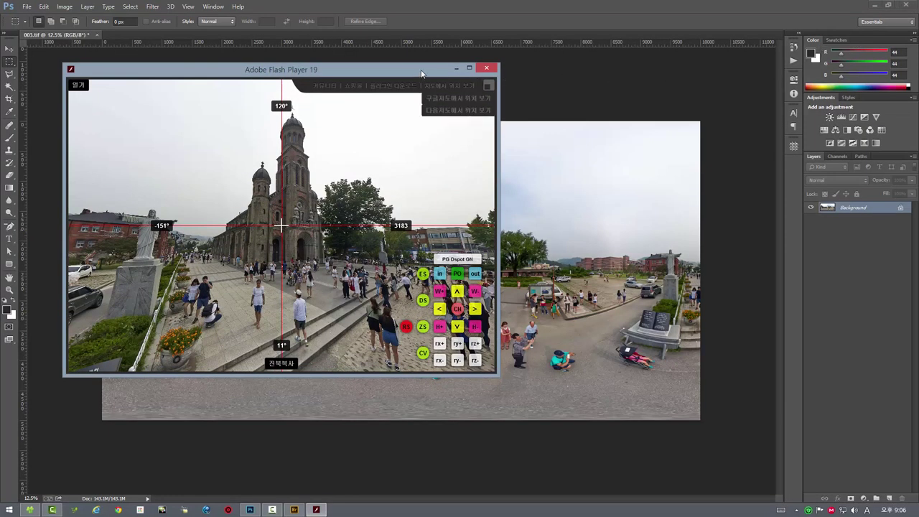
left_click(486, 69)
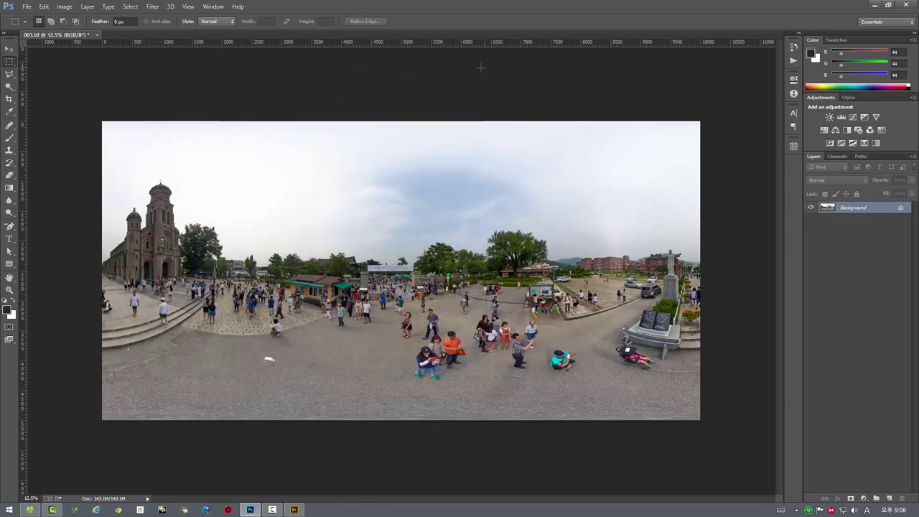
left_click(97, 34)
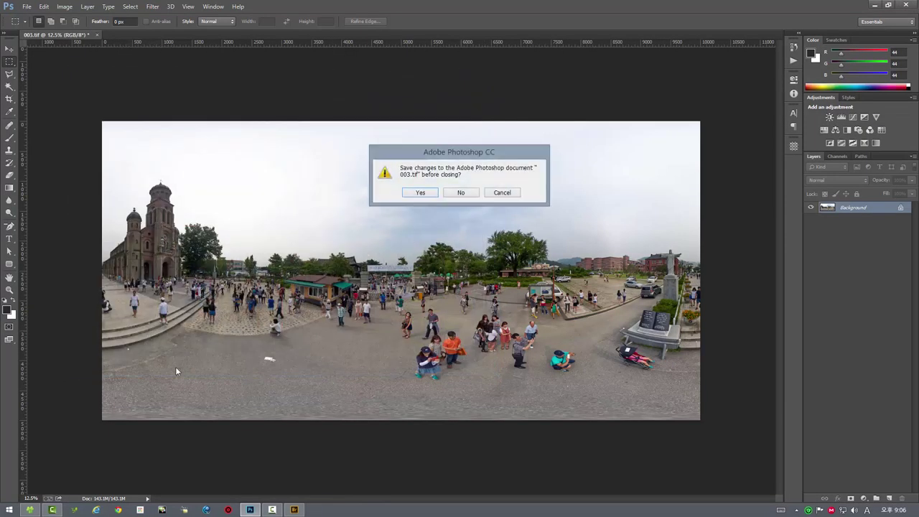
left_click(461, 192)
left_click(294, 510)
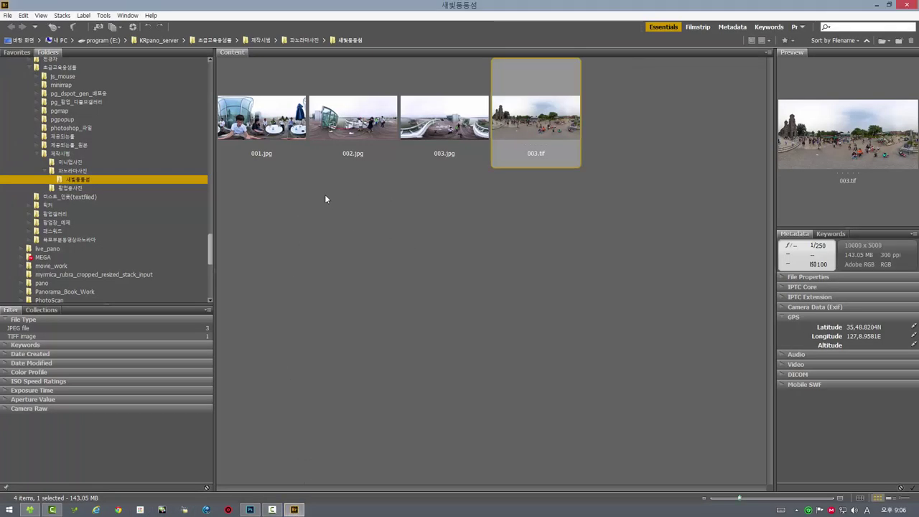
Compare the GPS metadata of 001.jpg, 002.jpg and 003.jpg, then open 001.jpg in Photoshop
key("Home")
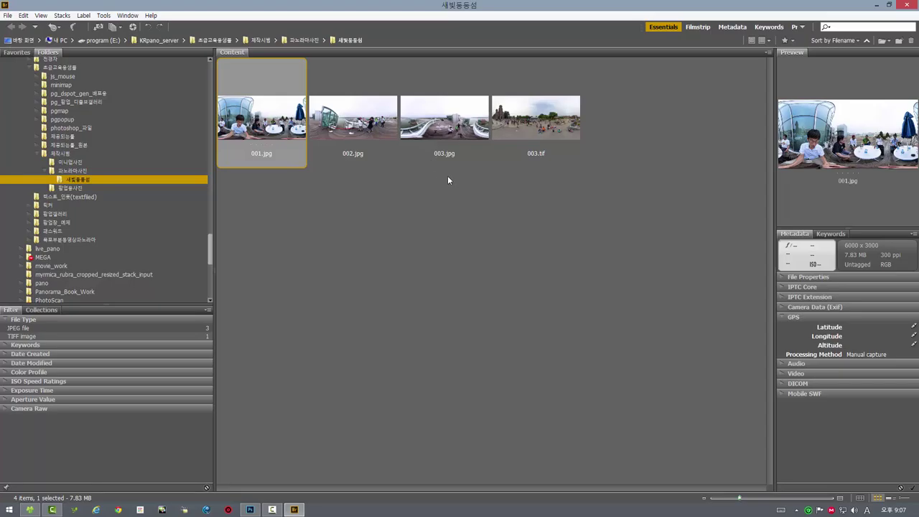
left_click(369, 132)
left_click(429, 132)
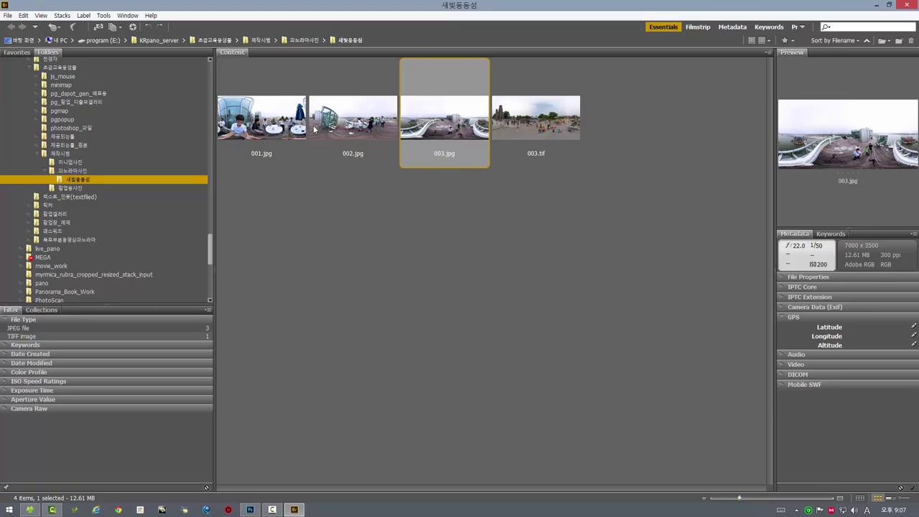
left_click(276, 130)
left_click(367, 124)
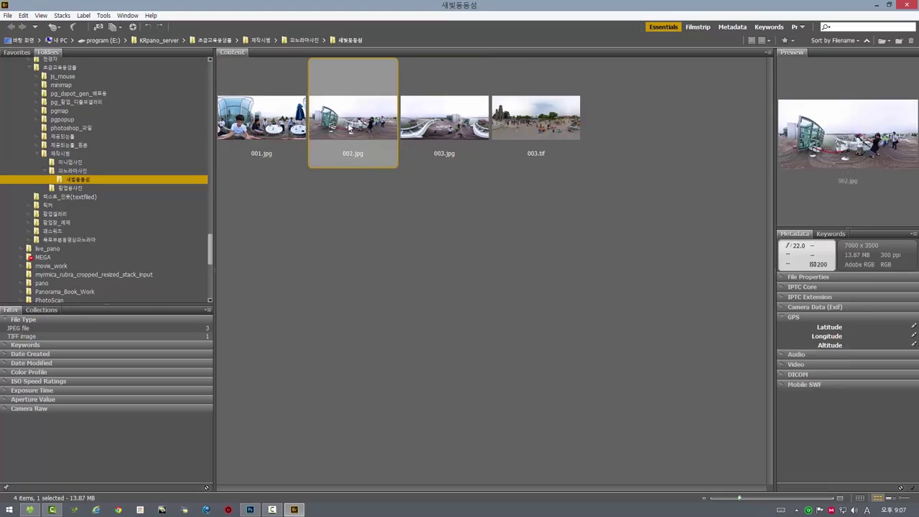
left_click(442, 126)
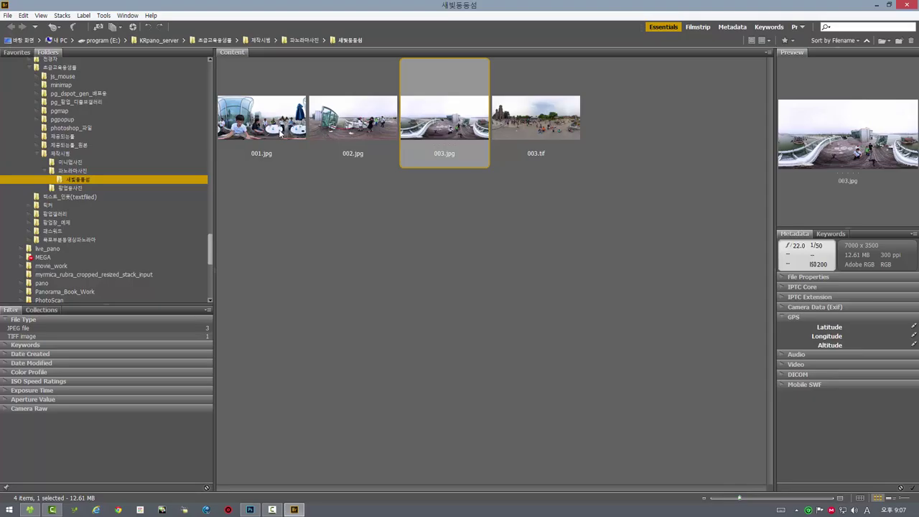
left_click(272, 128)
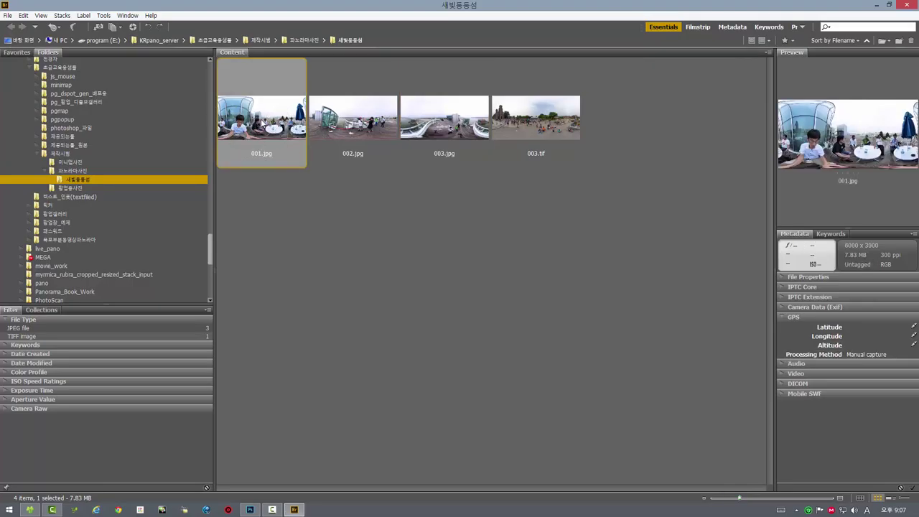
double_click(262, 123)
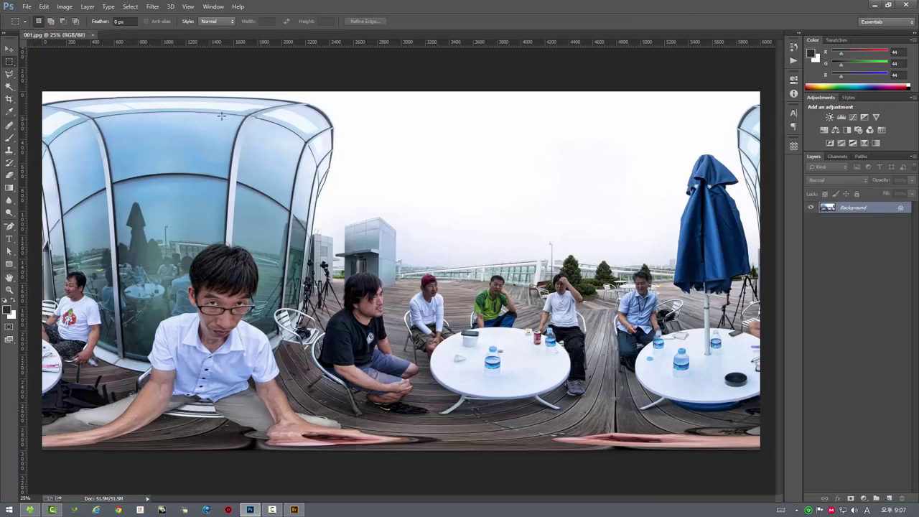
Check 001.jpg's File Info, confirming the camera GPS longitude and latitude fields are blank
left_click(26, 7)
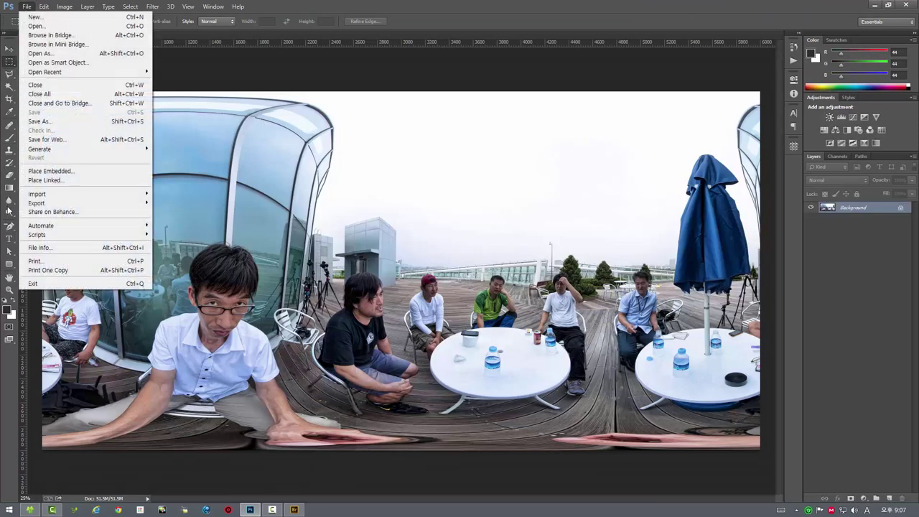
left_click(64, 249)
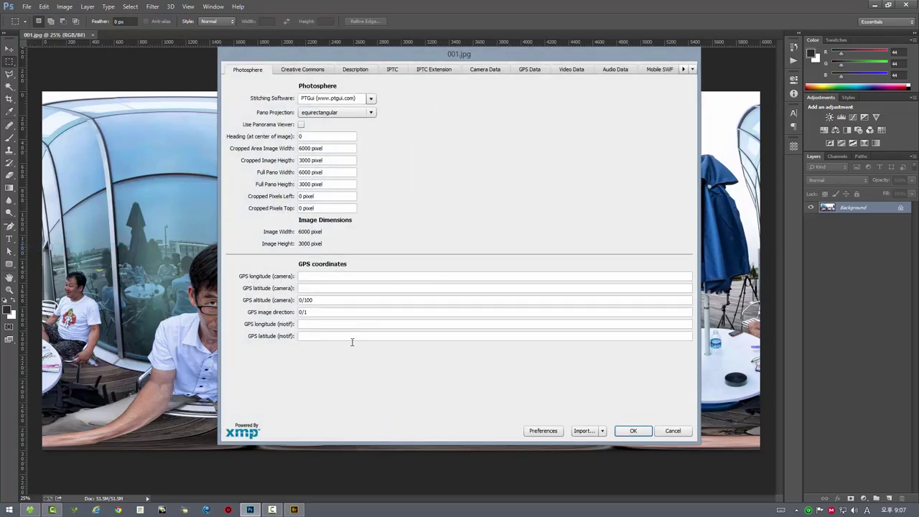
left_click(323, 276)
left_click(314, 288)
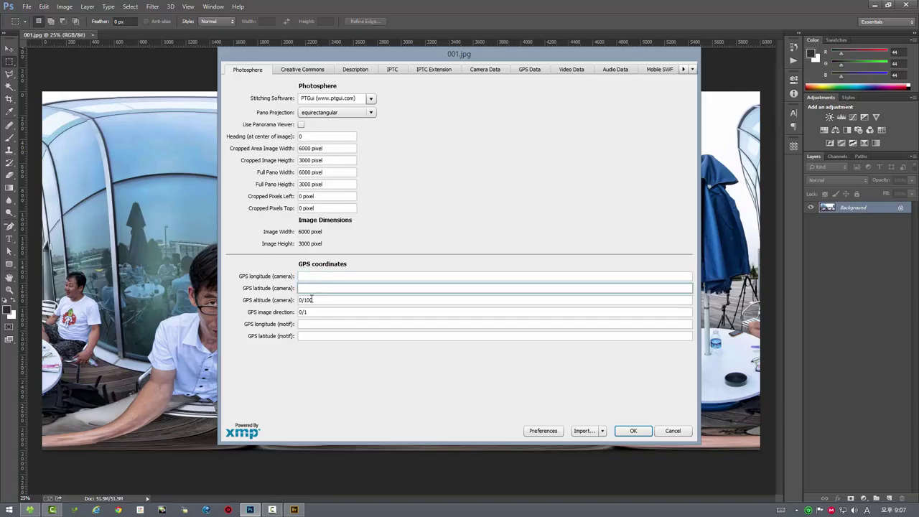
left_click(633, 432)
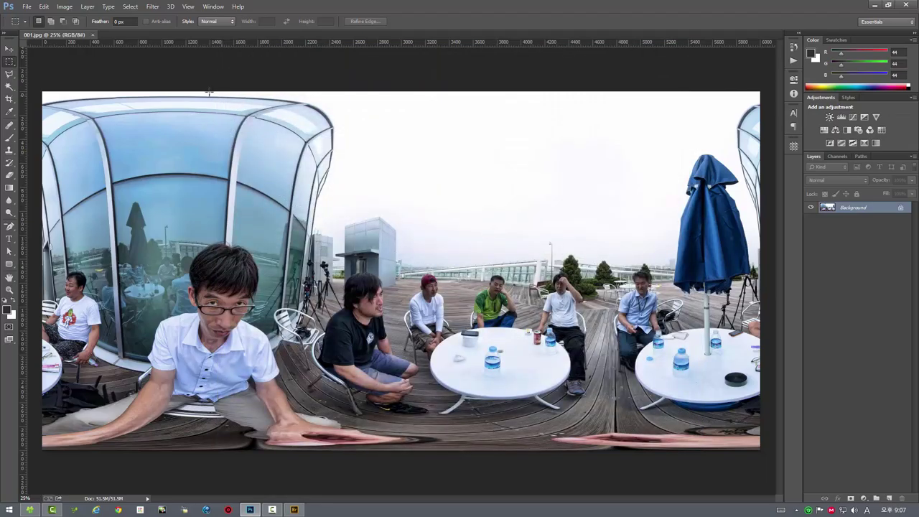
left_click(26, 7)
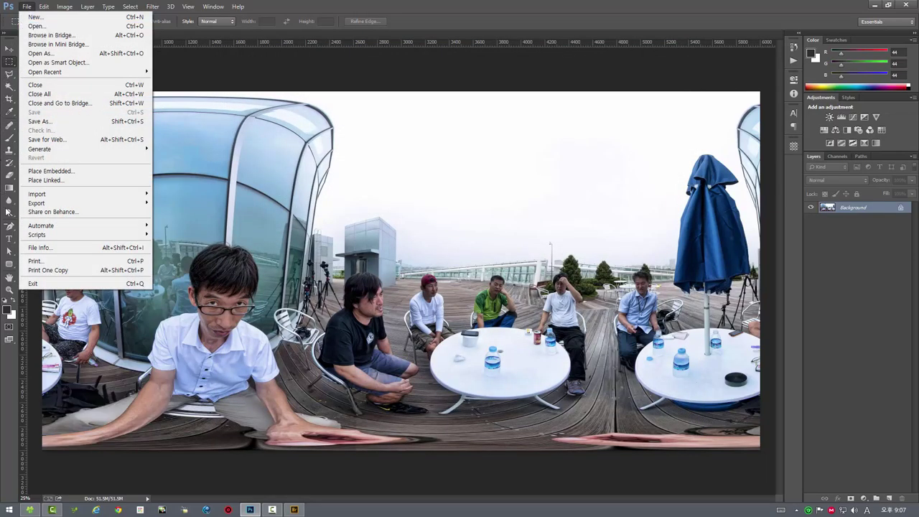
Run the 파노라마 뷰어로 열기 script to show 001.jpg in the HDVR panorama viewer
mouse_move(67, 237)
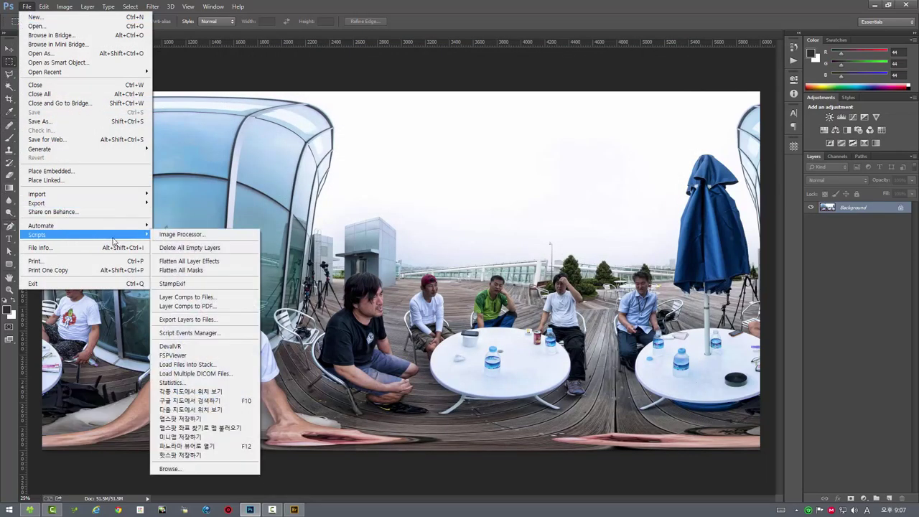
left_click(243, 448)
left_click(237, 449)
left_click(237, 449)
left_click(245, 450)
left_click(225, 448)
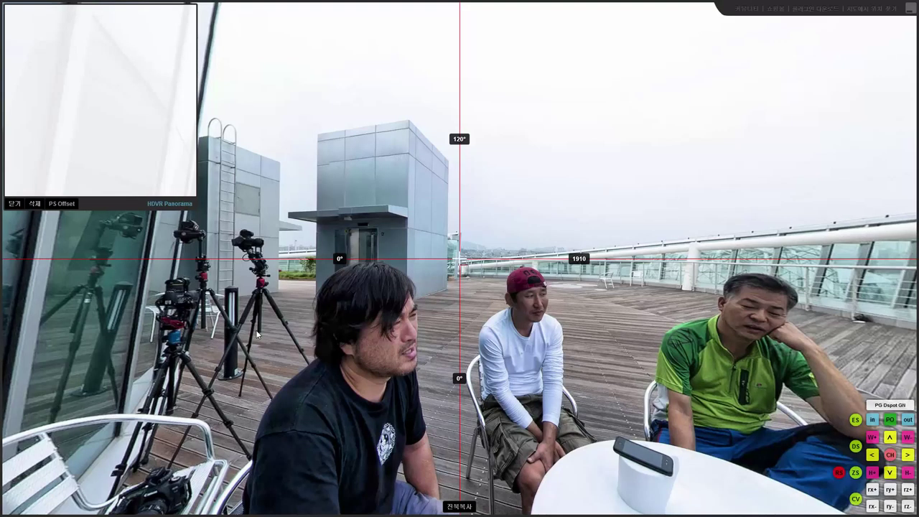
Rotate the panorama past the table and people to centre the blue umbrella
left_click_drag(541, 193, 357, 160)
left_click_drag(725, 204, 352, 208)
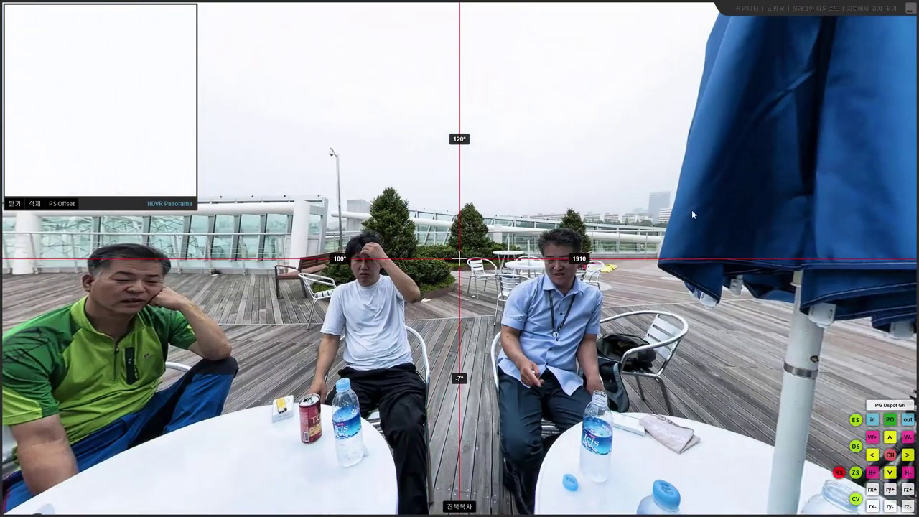
left_click_drag(704, 207, 398, 237)
left_click_drag(757, 183, 584, 212)
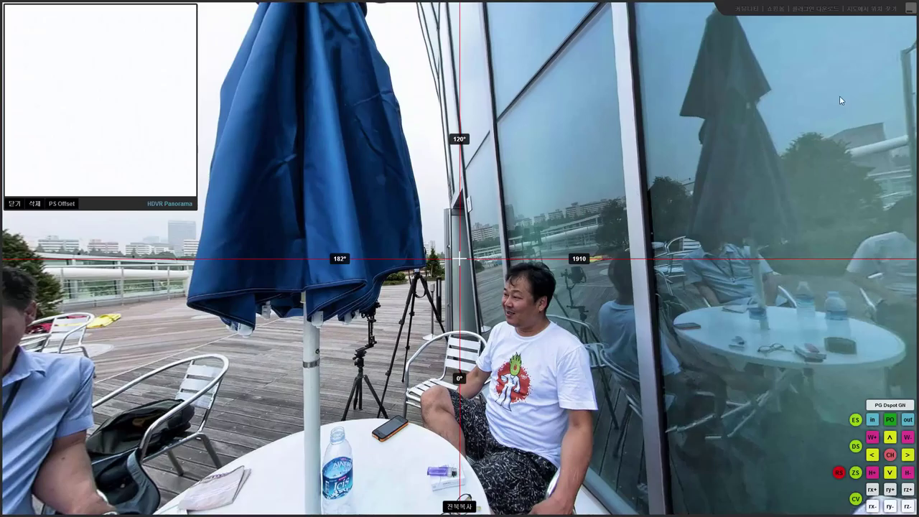
left_click_drag(839, 96, 732, 122)
left_click_drag(295, 168, 804, 116)
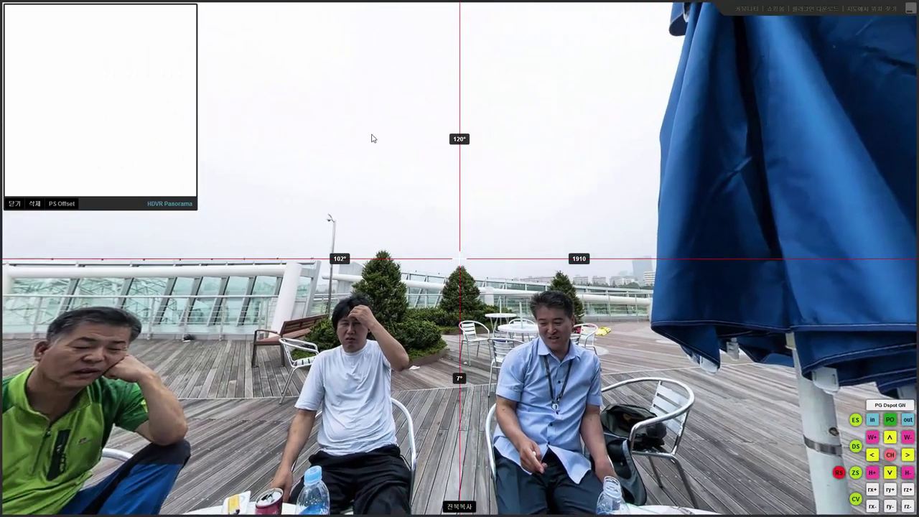
Turn back to the four seated men and show the location via 구글지도에서 위치 찾기
left_click_drag(371, 137, 437, 129)
mouse_move(870, 15)
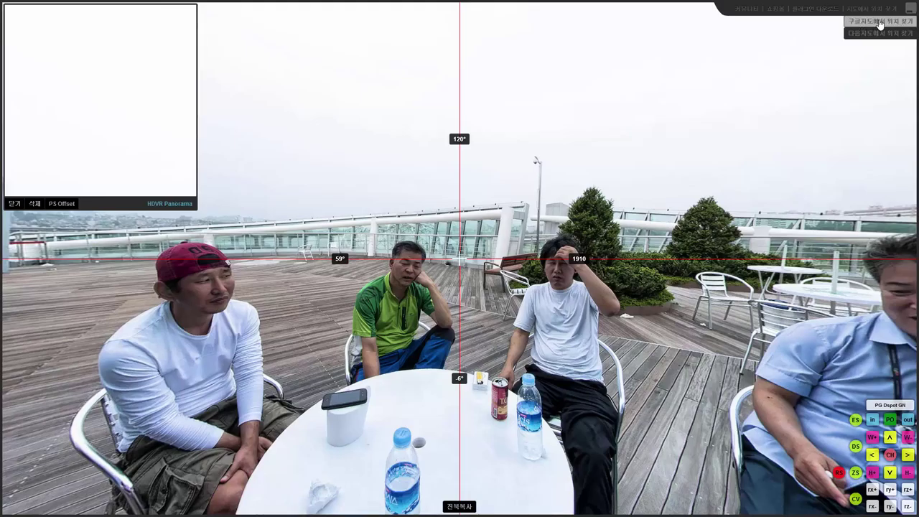
left_click(879, 23)
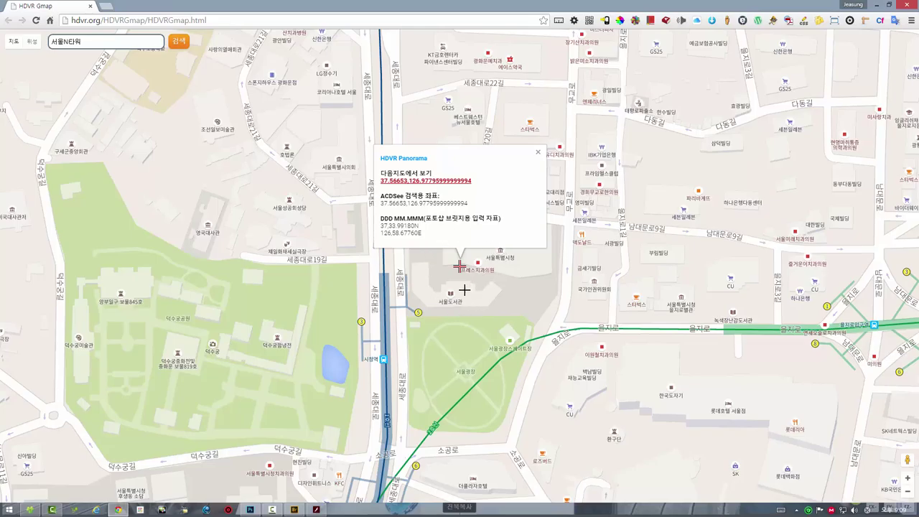
Search the map for 새빛둥둥섬, zoom in on the island in satellite view, and restore the panorama viewer
double_click(83, 41)
type("ㅅ비ㅇㄷ")
key("Return")
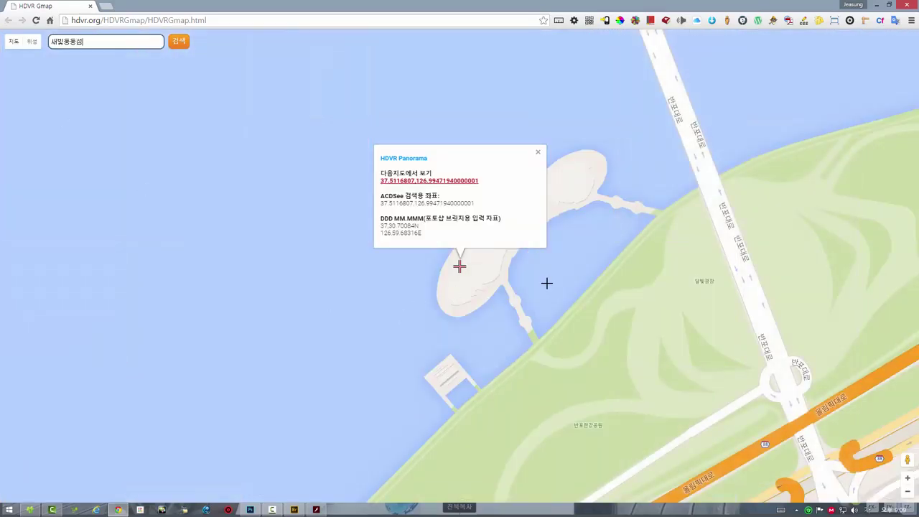
left_click(538, 155)
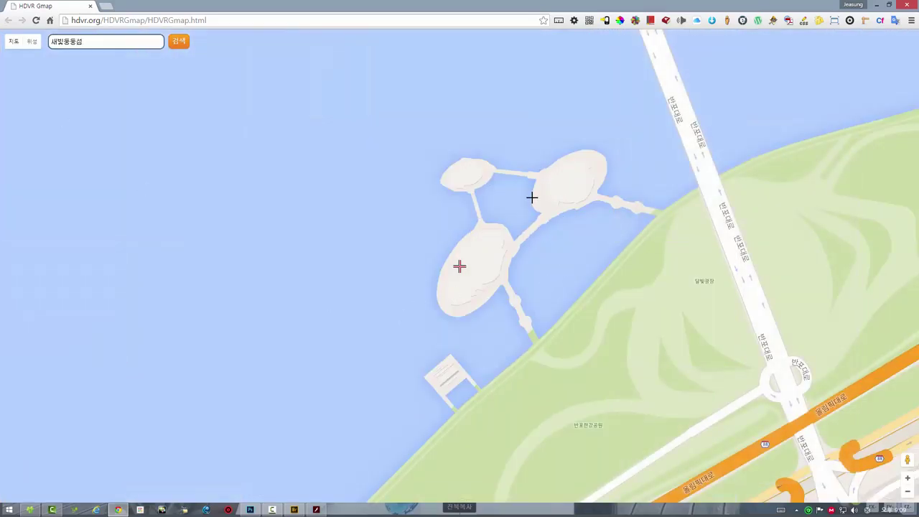
scroll(513, 235, "up", 1)
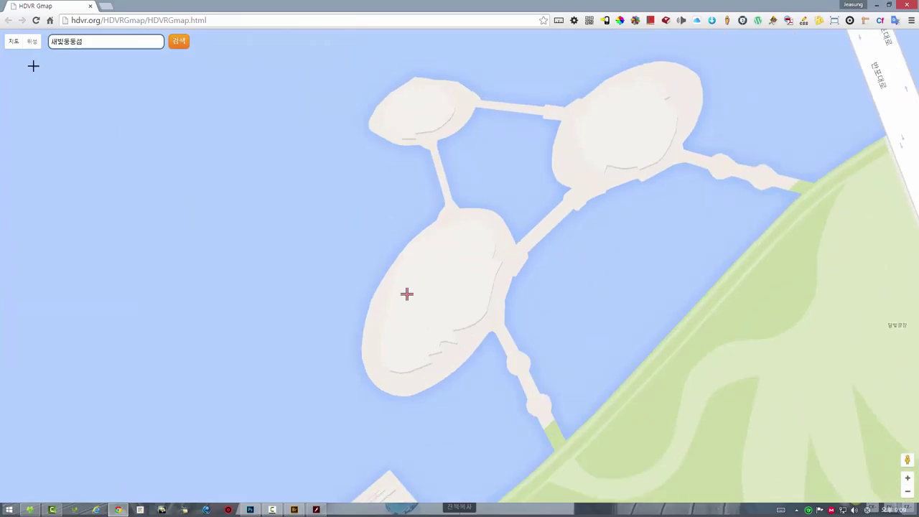
left_click(32, 42)
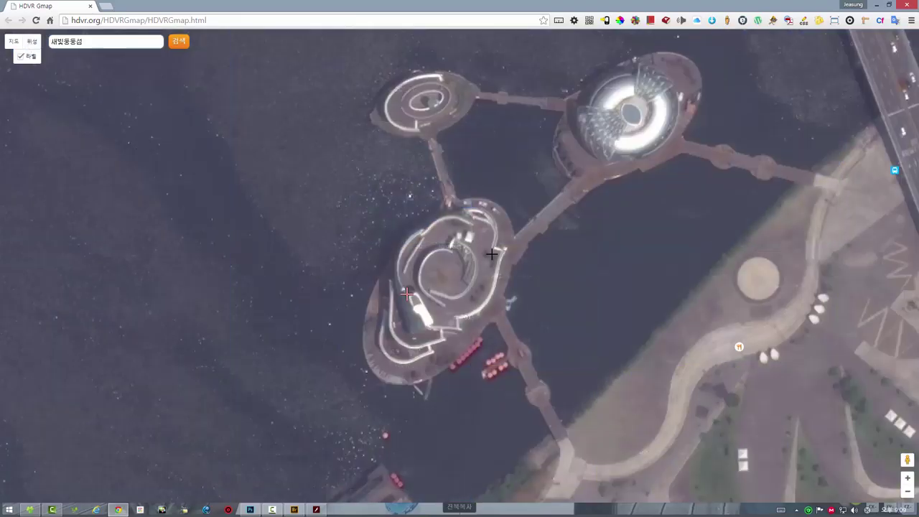
left_click(316, 511)
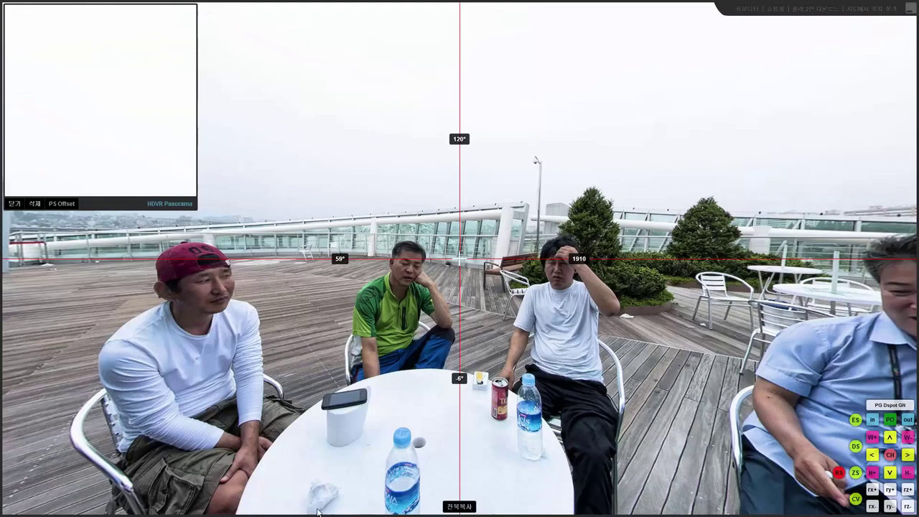
Window the panorama viewer, clear its overlay, and move it aside to reveal the island
left_click(910, 11)
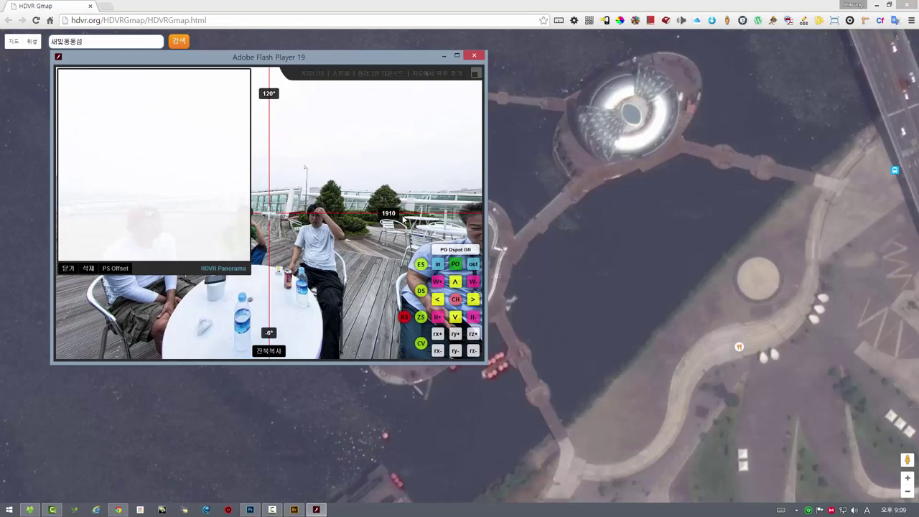
left_click(66, 268)
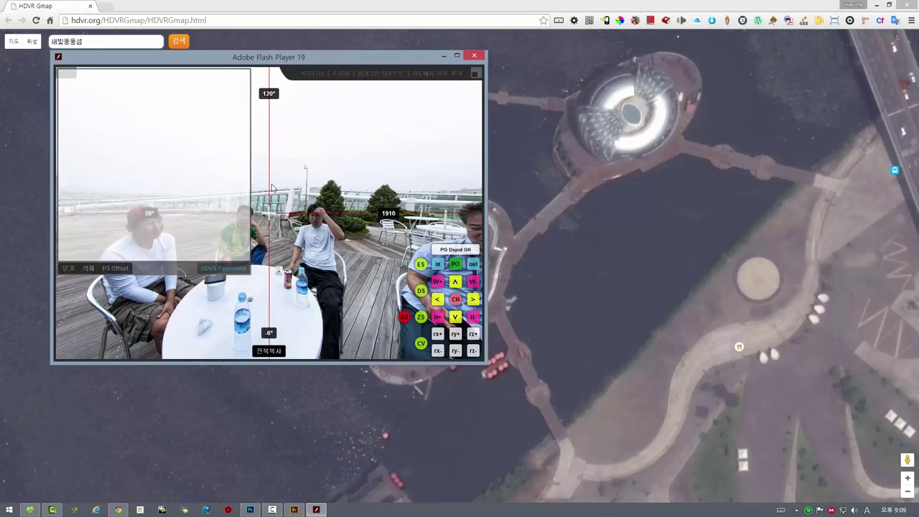
left_click_drag(105, 179, 250, 183)
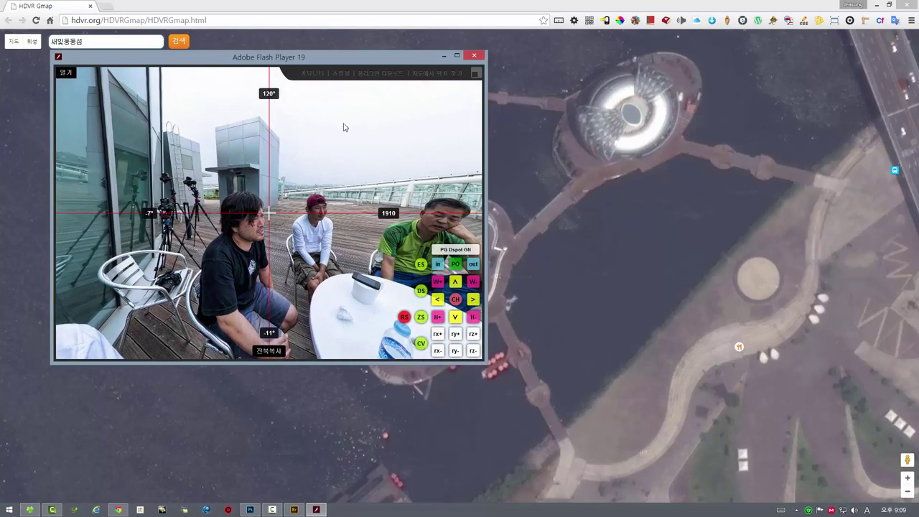
left_click_drag(378, 59, 313, 132)
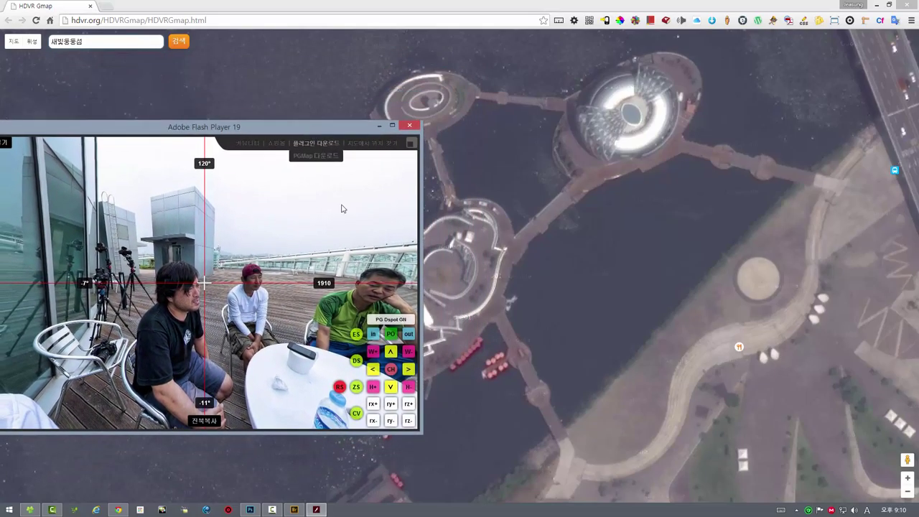
left_click_drag(469, 279, 534, 270)
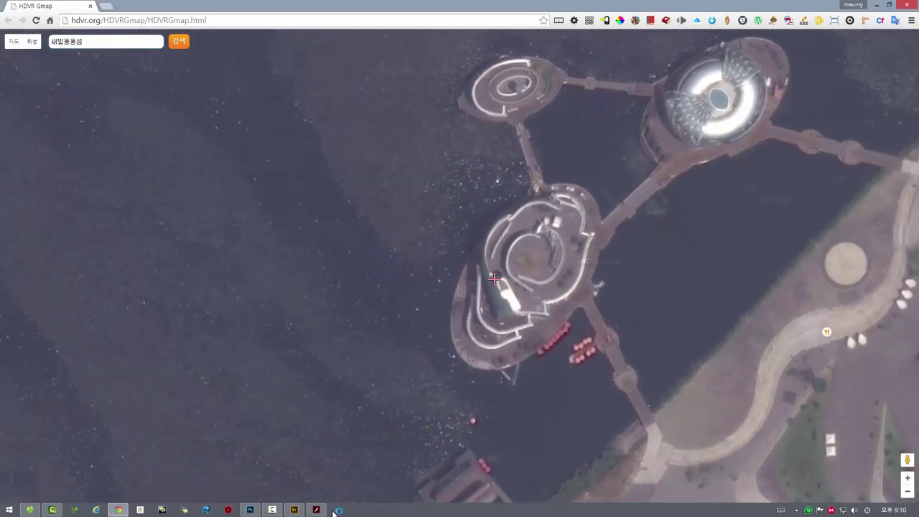
left_click(316, 509)
left_click_drag(229, 128, 267, 120)
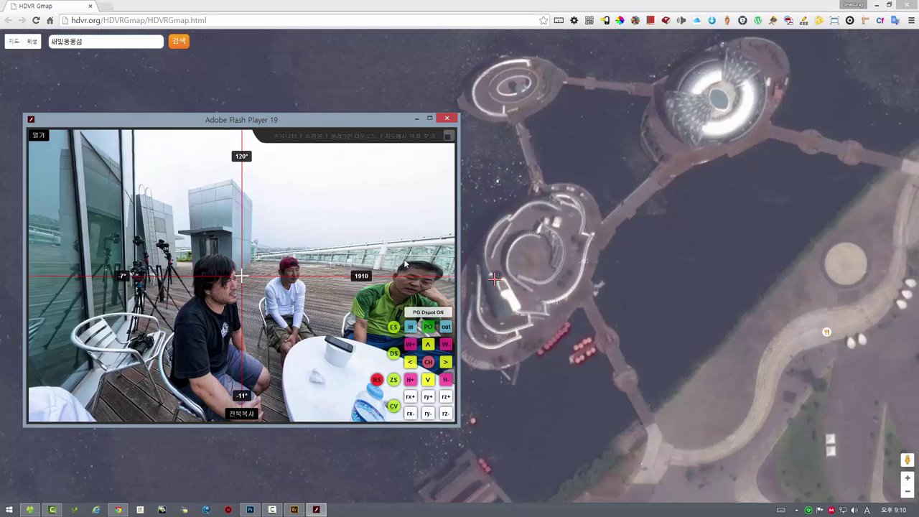
Turn the panorama to a 66° heading, pin the actual shooting spot, and close the viewer
left_click_drag(346, 264, 274, 238)
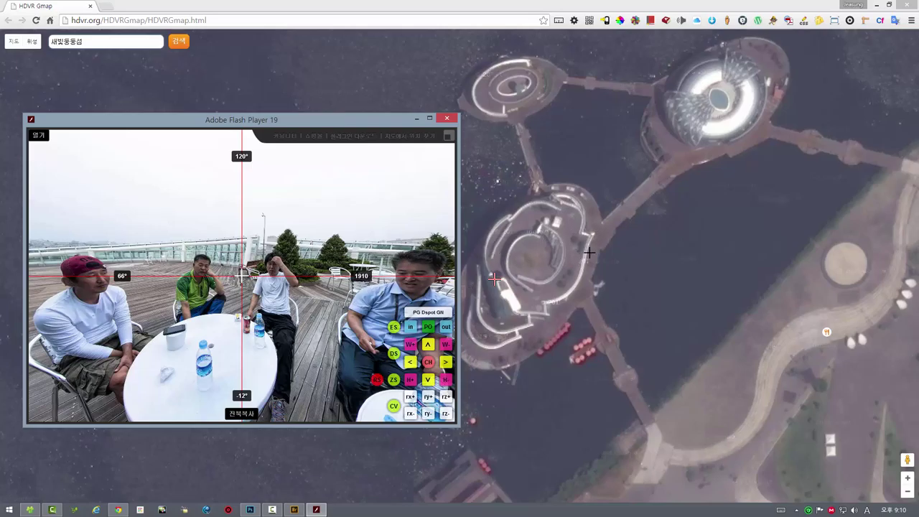
left_click_drag(171, 261, 269, 239)
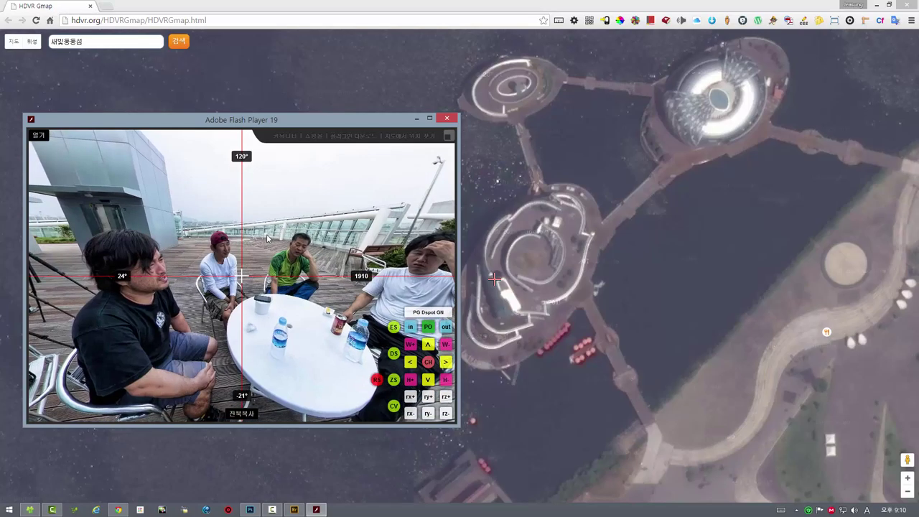
left_click(562, 236)
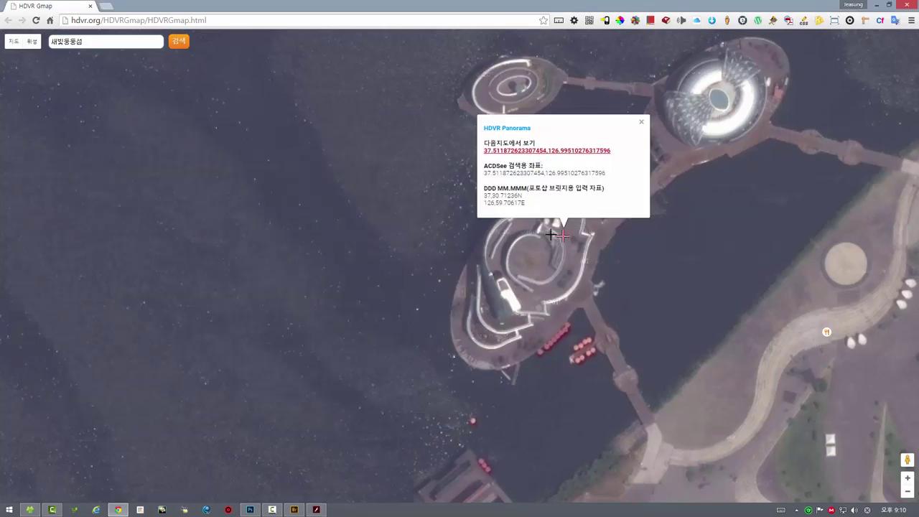
left_click(316, 510)
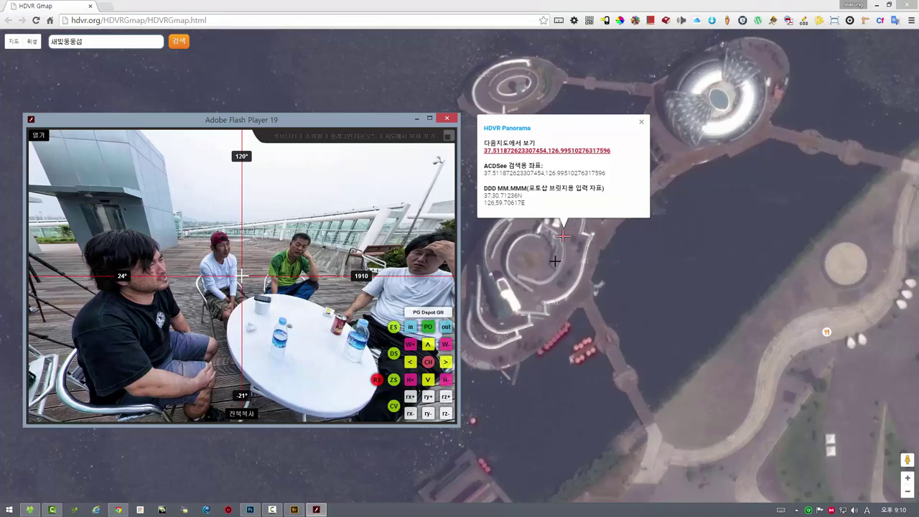
left_click(448, 120)
Recentre the island and open the pinned coordinates 37.511872623307454, 126.99510276317596 in Daum Maps
left_click_drag(555, 288, 425, 324)
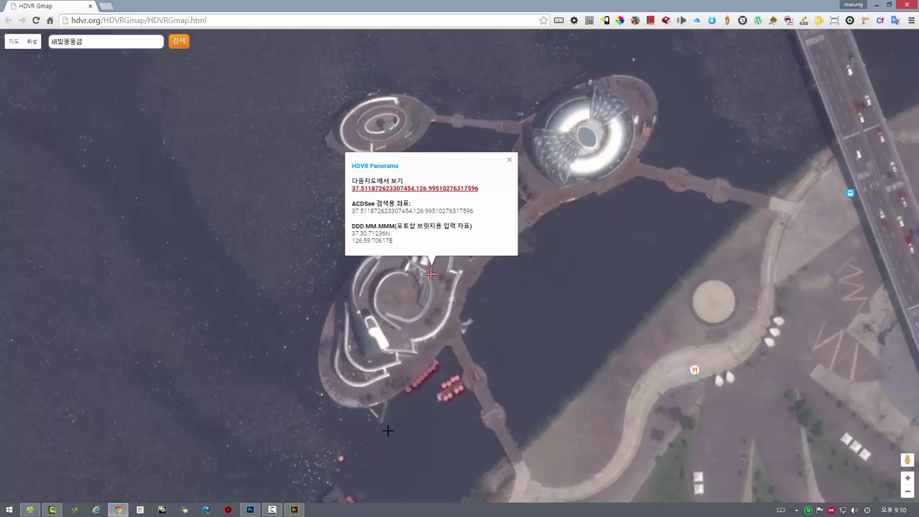
left_click(454, 192)
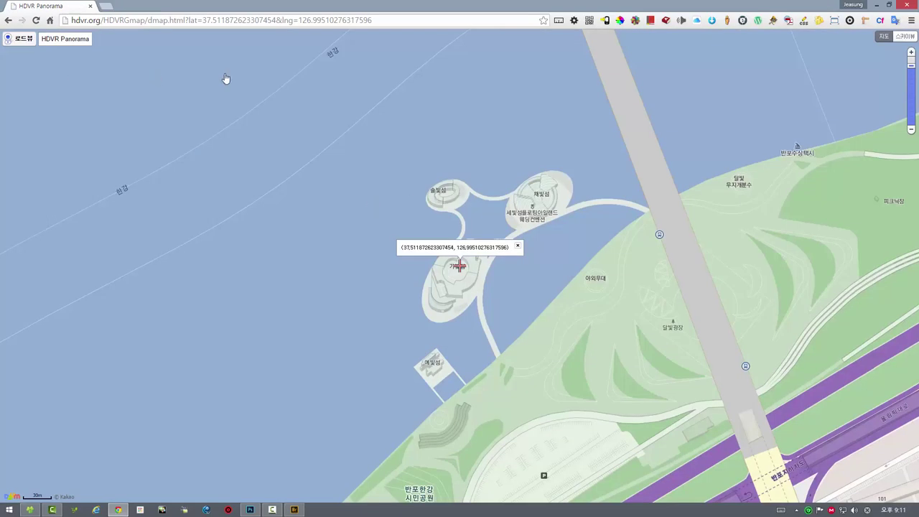
Switch Daum Maps to aerial imagery and zoom in on the island
left_click(903, 36)
scroll(450, 296, "up", 2)
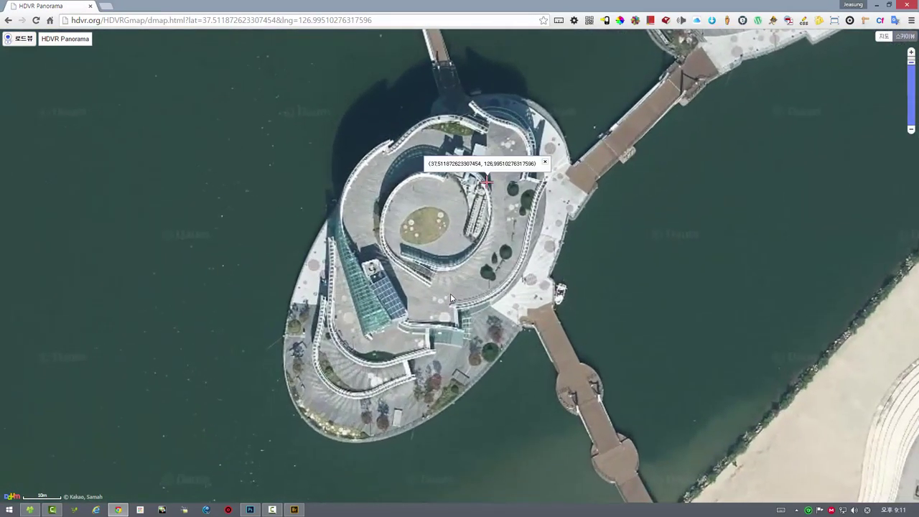
scroll(460, 289, "down", 1)
scroll(463, 288, "up", 1)
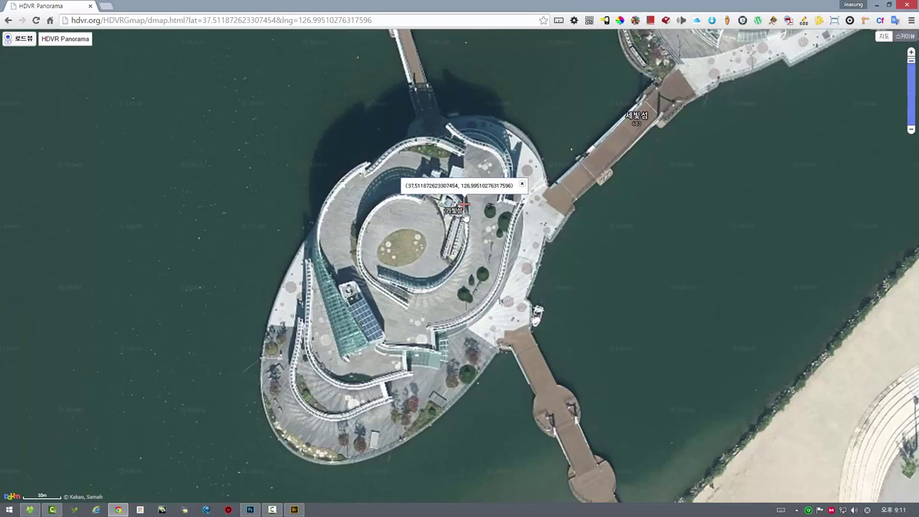
left_click(522, 185)
Mark the shooting spot at 37.51187628755675, 126.99511234052437 and open it on the Google map page
left_click(488, 211)
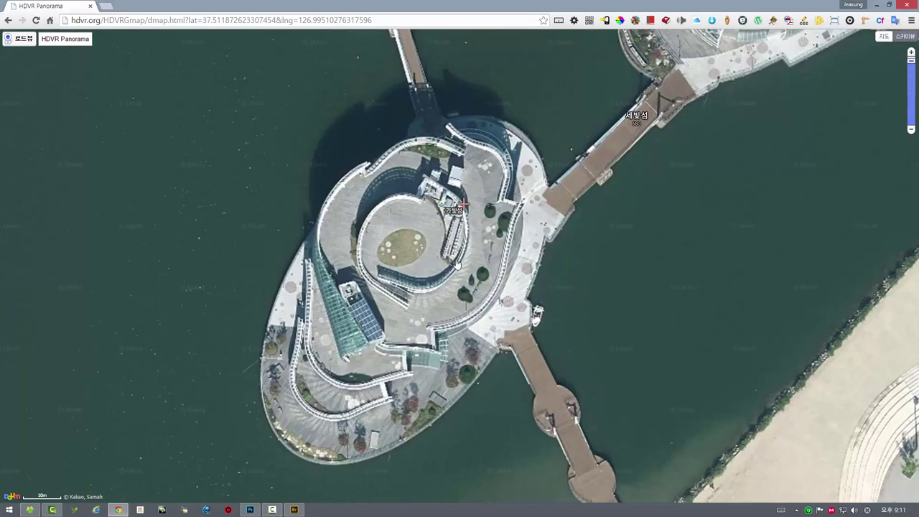
left_click(468, 206)
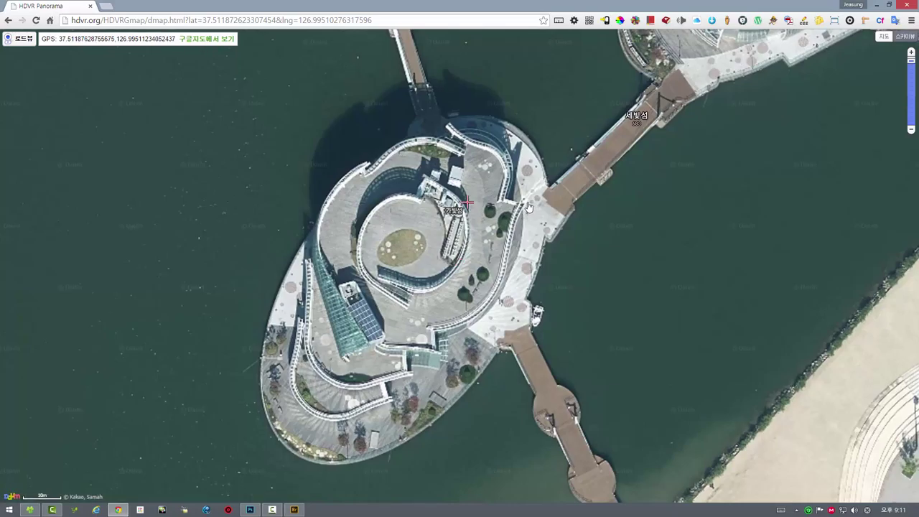
left_click(214, 40)
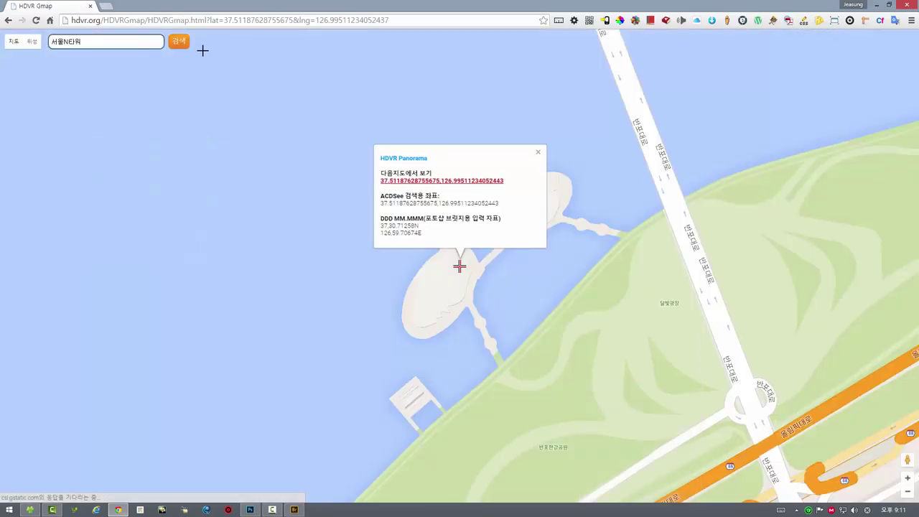
Copy the marker's coordinates from the satellite view, then bring up the 새빛둥둥섬 folder in File Explorer
left_click(31, 41)
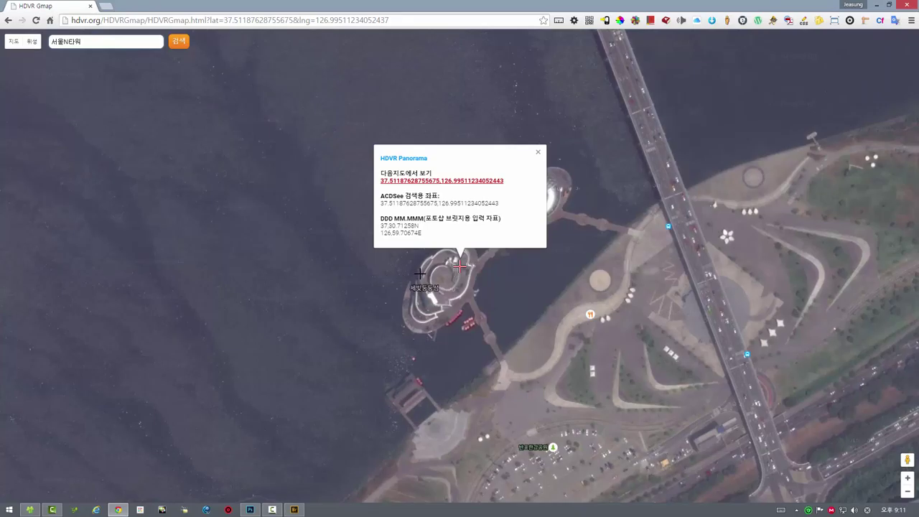
scroll(474, 274, "up", 1)
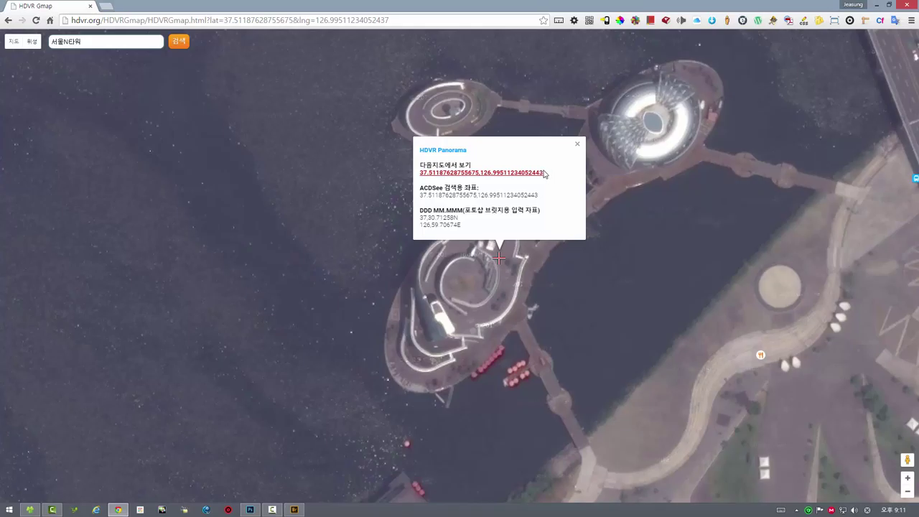
left_click_drag(546, 174, 422, 178)
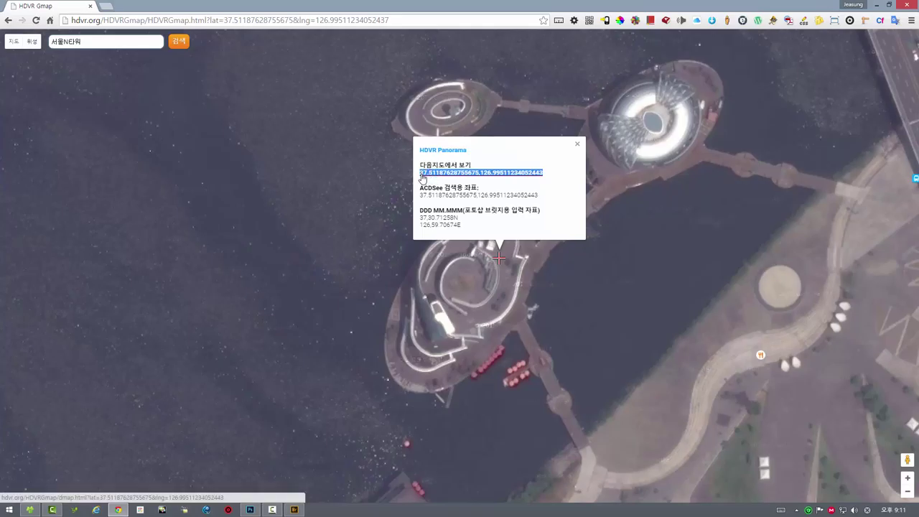
right_click(450, 173)
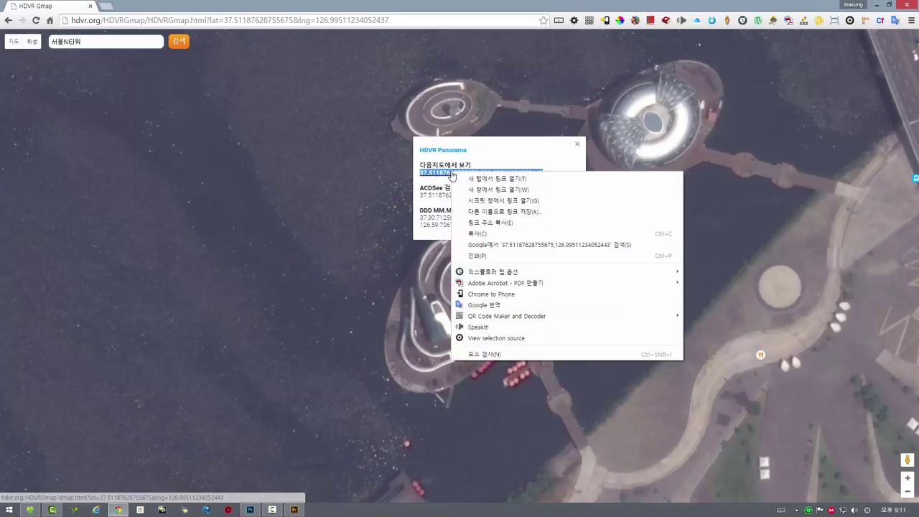
left_click(478, 234)
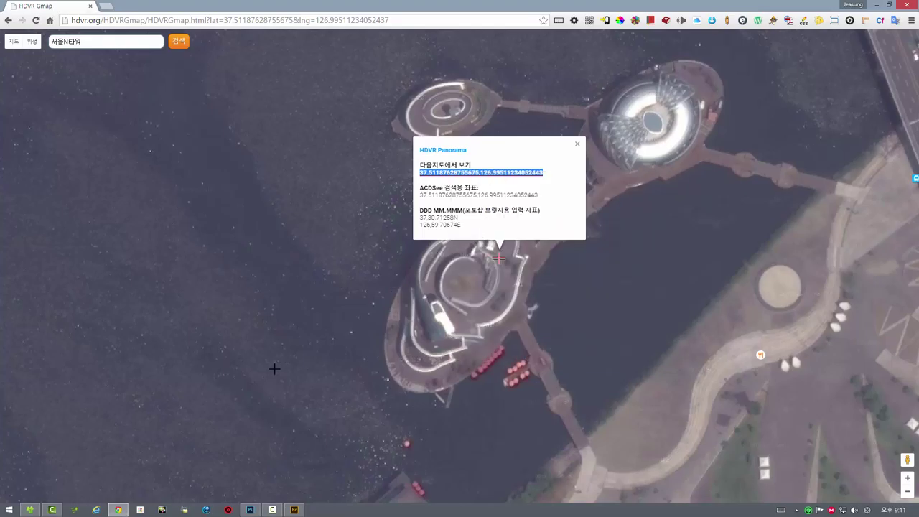
left_click(250, 509)
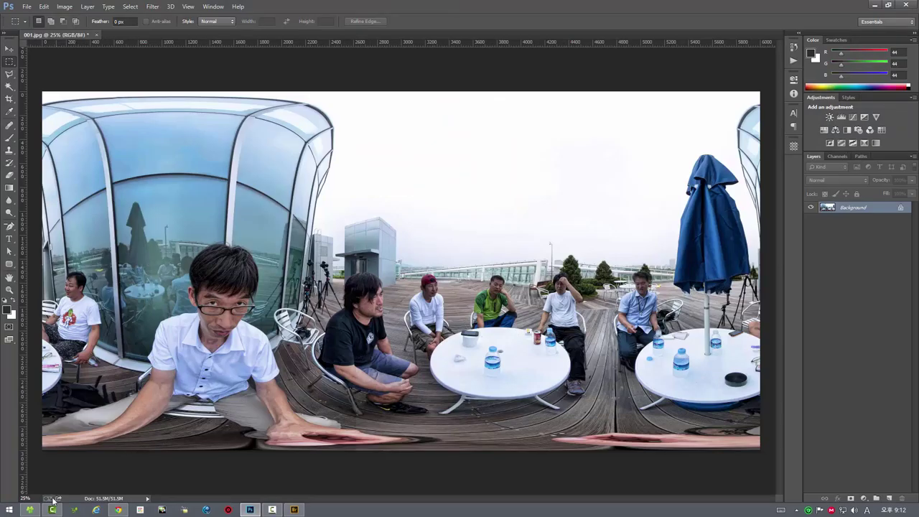
left_click(30, 510)
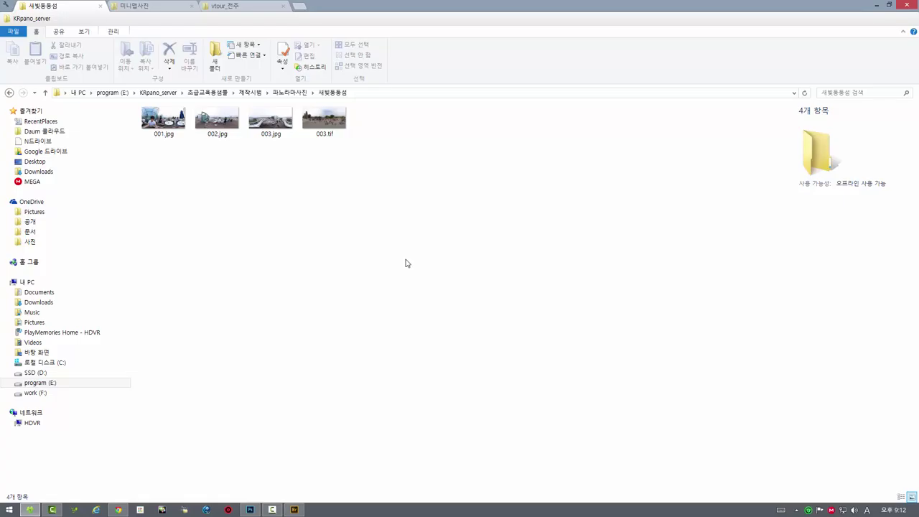
View the folder in Adobe Bridge and inspect 001.jpg's blank GPS Latitude and Longitude fields
left_click(294, 510)
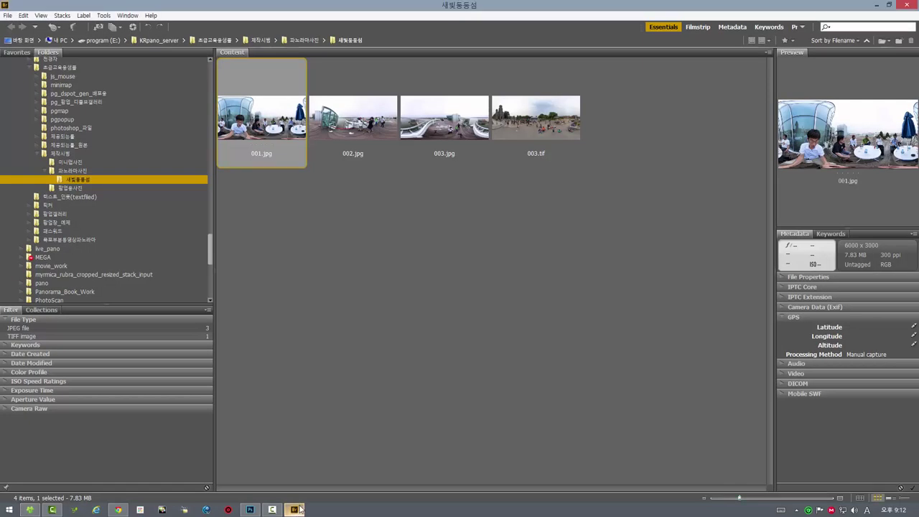
left_click(859, 327)
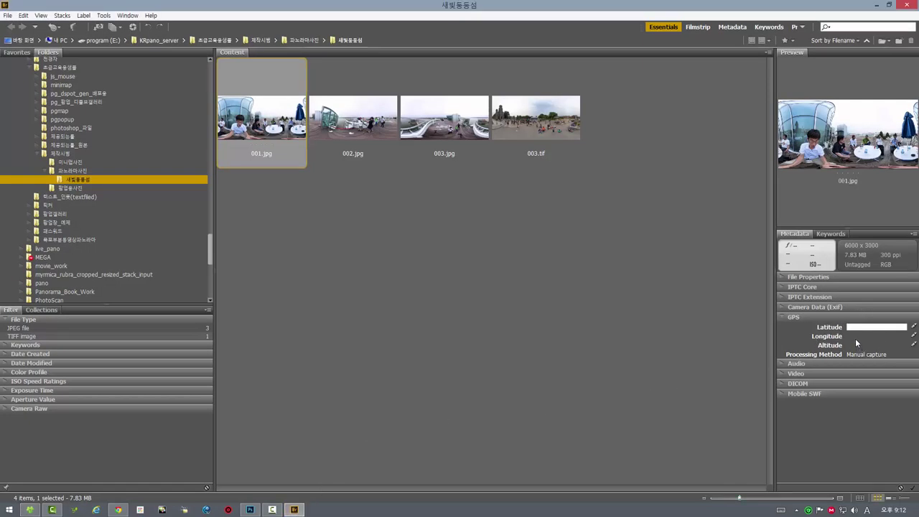
left_click(855, 338)
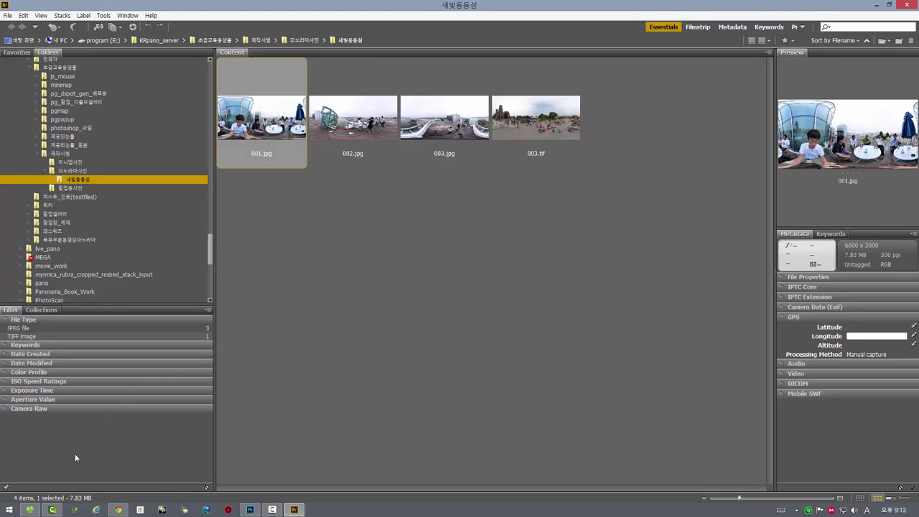
Select 001.jpg to show its 6000 x 3000, 7.82MB details and browse its context menu
left_click(29, 511)
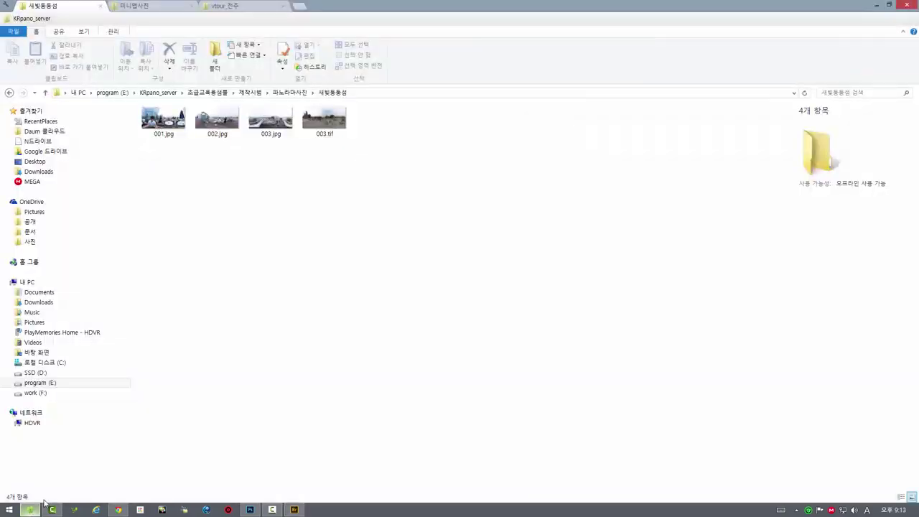
left_click(164, 121)
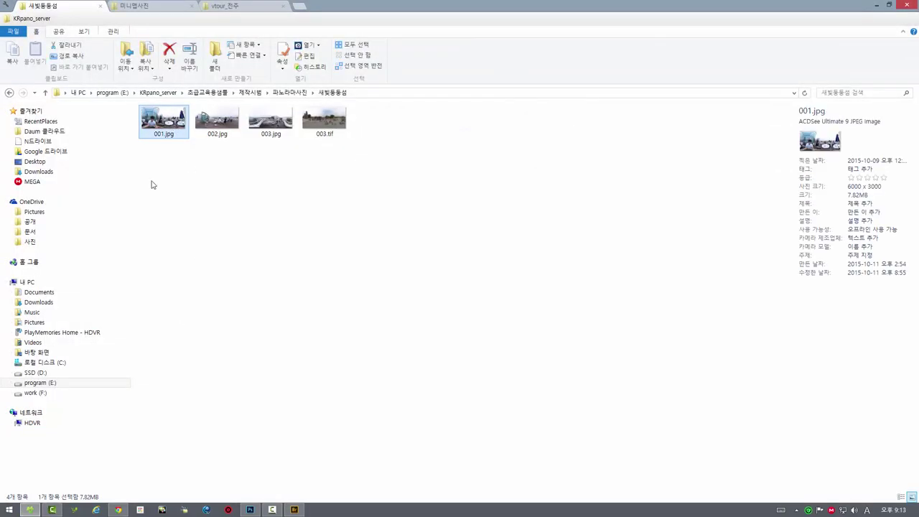
right_click(164, 123)
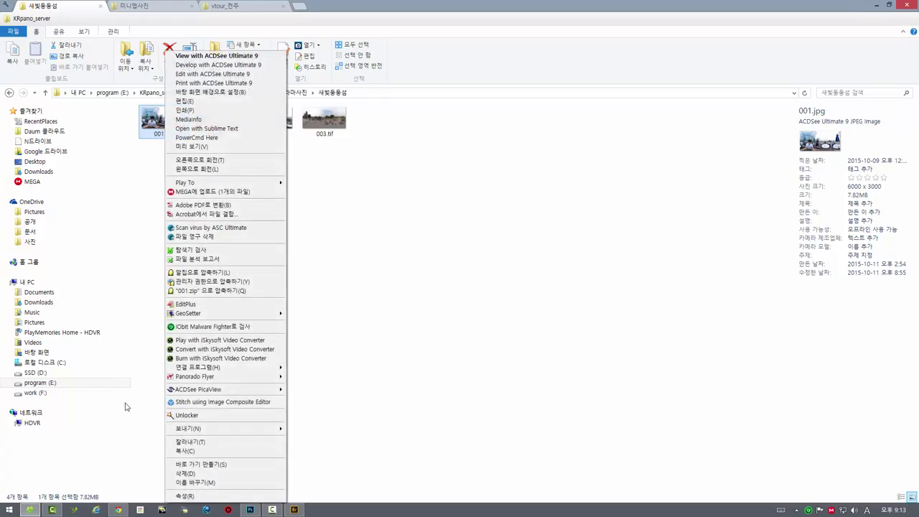
mouse_move(193, 378)
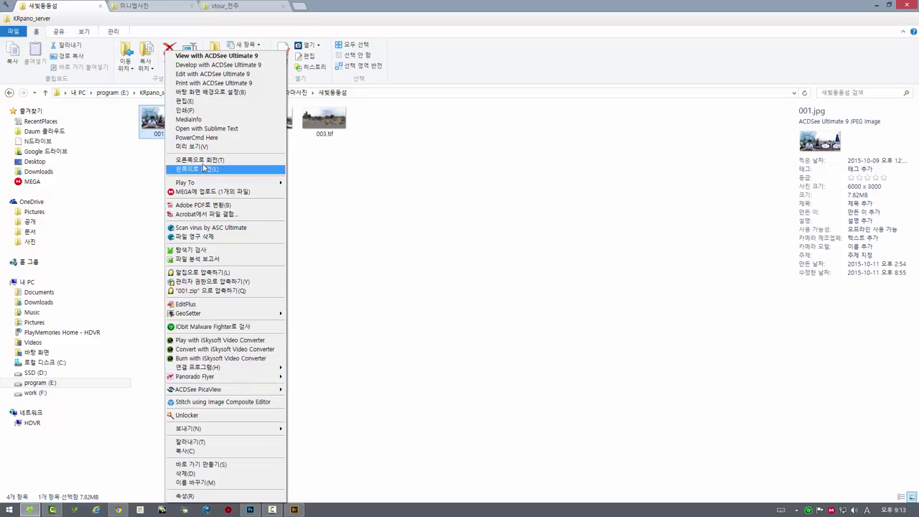
left_click(146, 122)
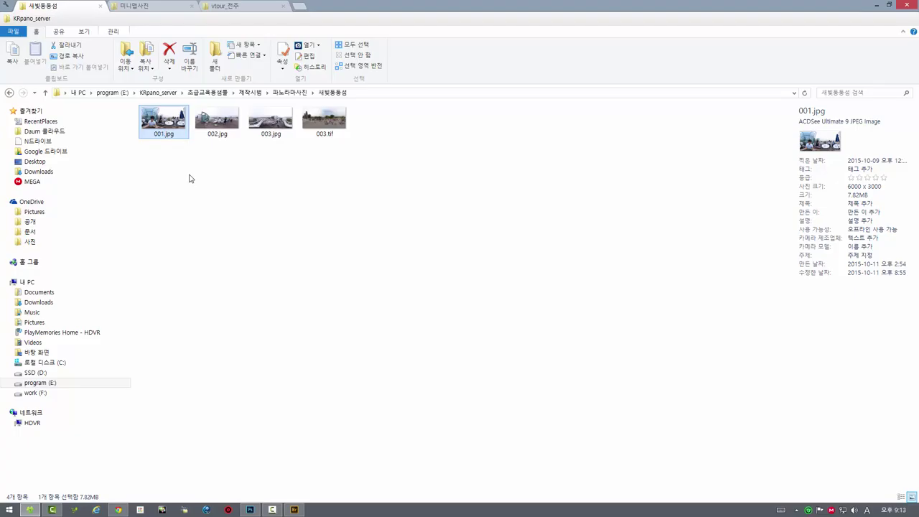
right_click(167, 120)
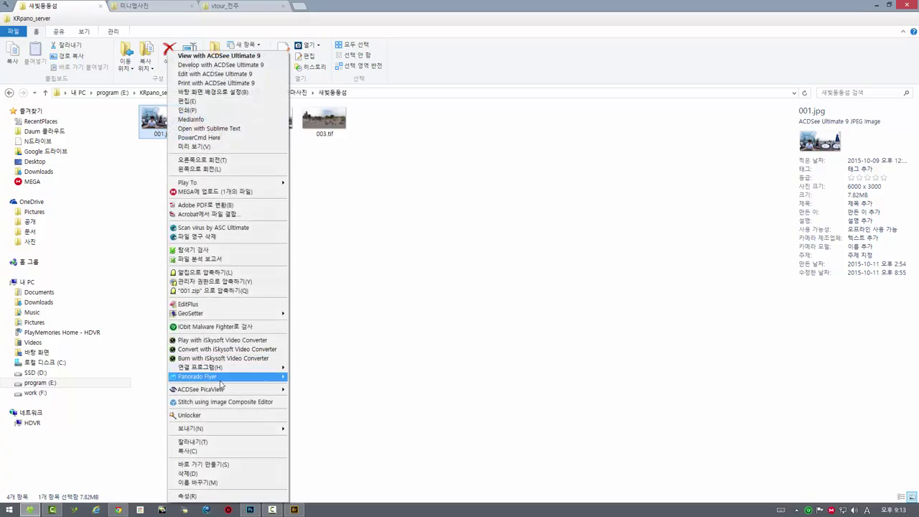
Review Panorado Flyer's Get location from Clipboard option, then return to the HDVR Gmap page
mouse_move(230, 378)
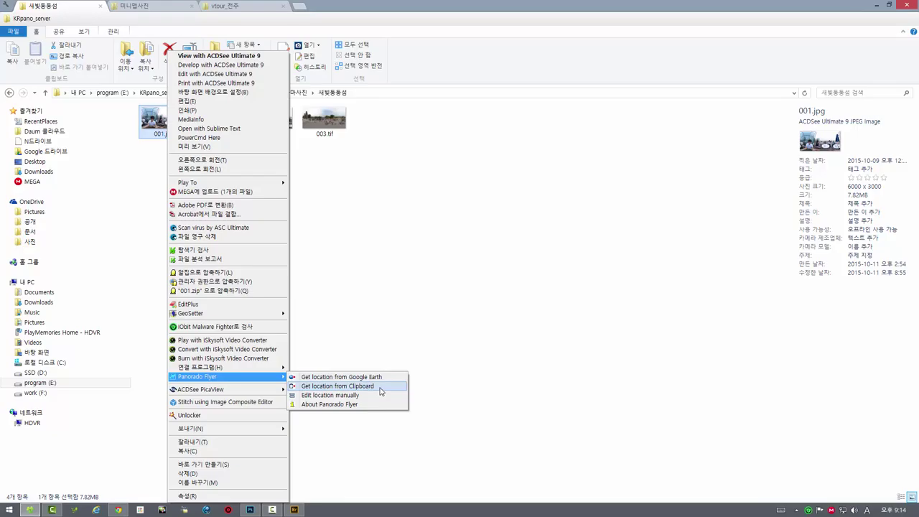
left_click(119, 510)
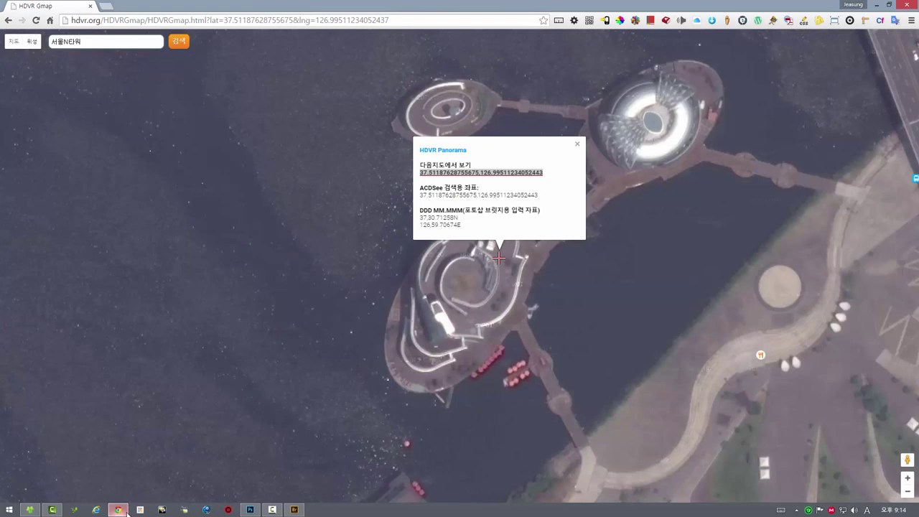
Copy the marker's coordinates 37.51187628755675, 126.99511234052437 and return to the 새빛둥둥섬 folder
right_click(476, 171)
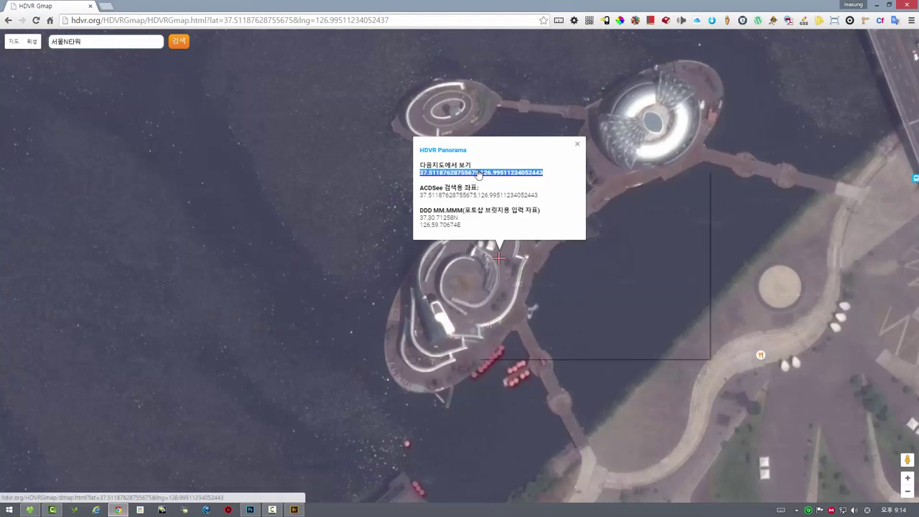
right_click(453, 176)
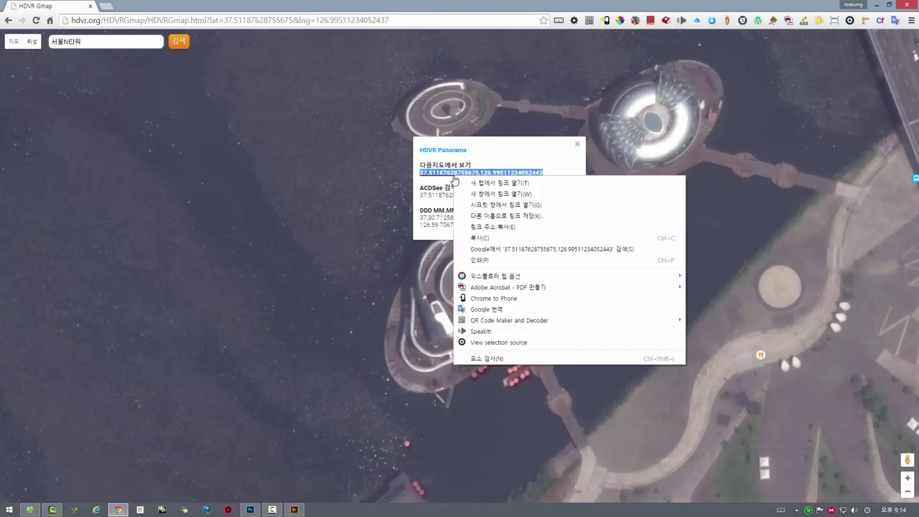
left_click(495, 237)
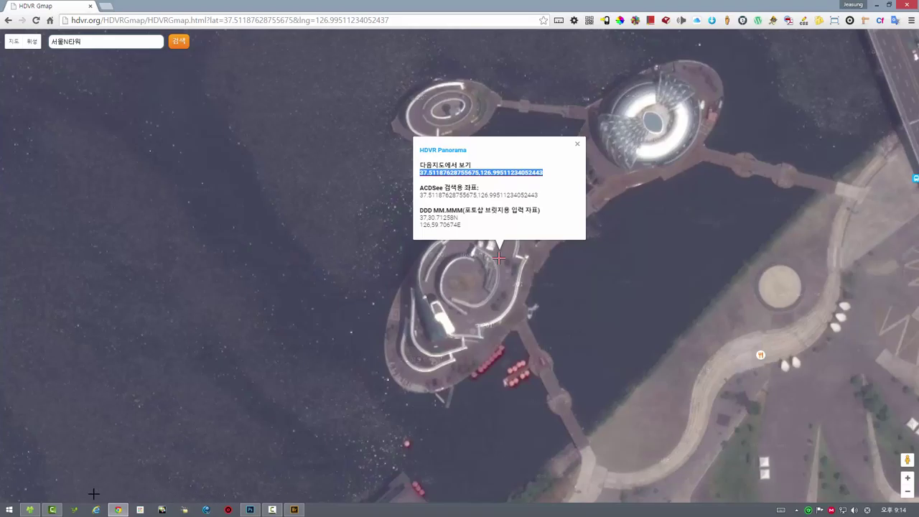
left_click(30, 509)
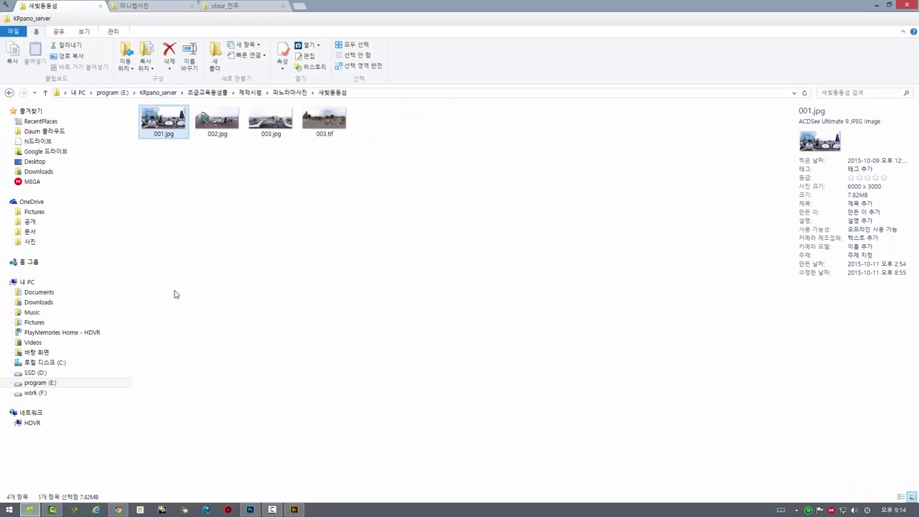
Write the clipboard GPS position 37.5118767 / 126.9951127 into 001.jpg and confirm it
right_click(165, 122)
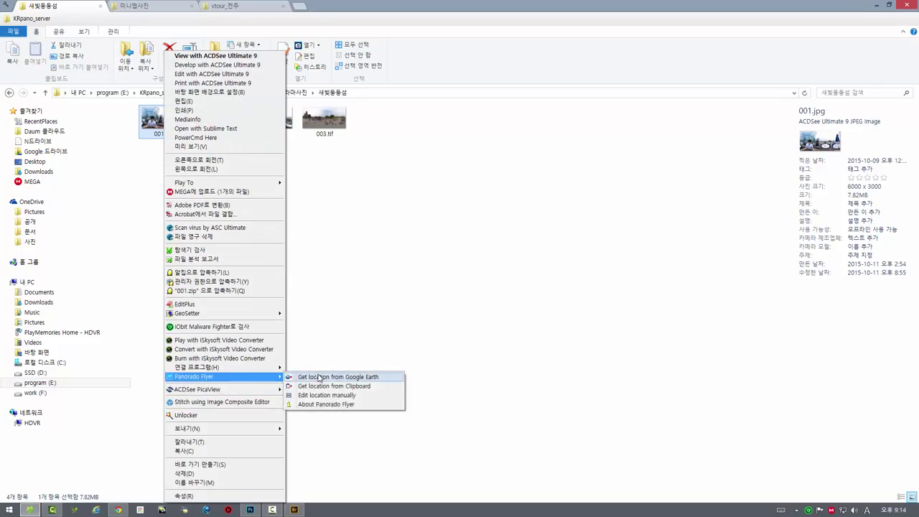
left_click(370, 386)
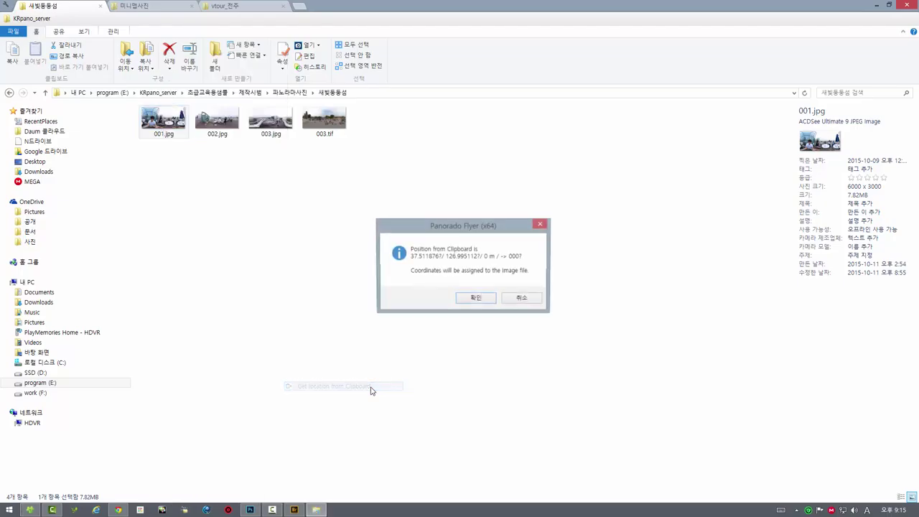
left_click(480, 299)
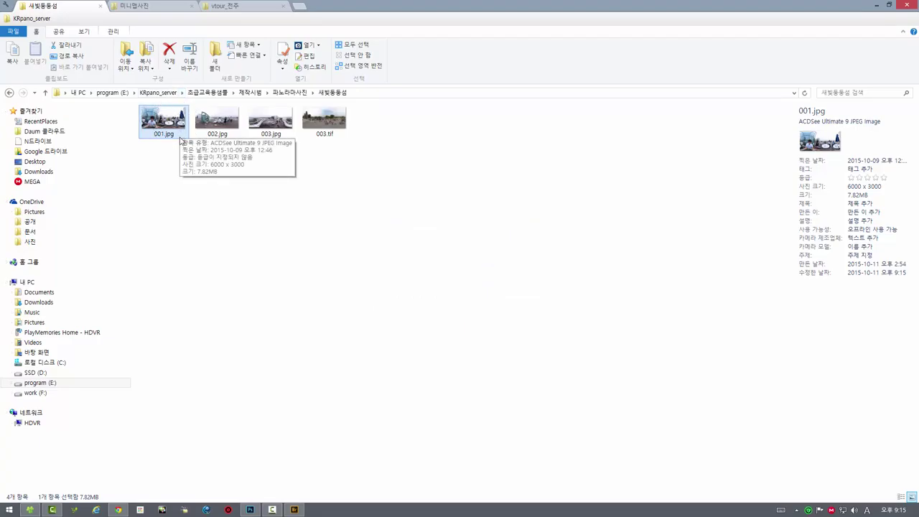
left_click(294, 509)
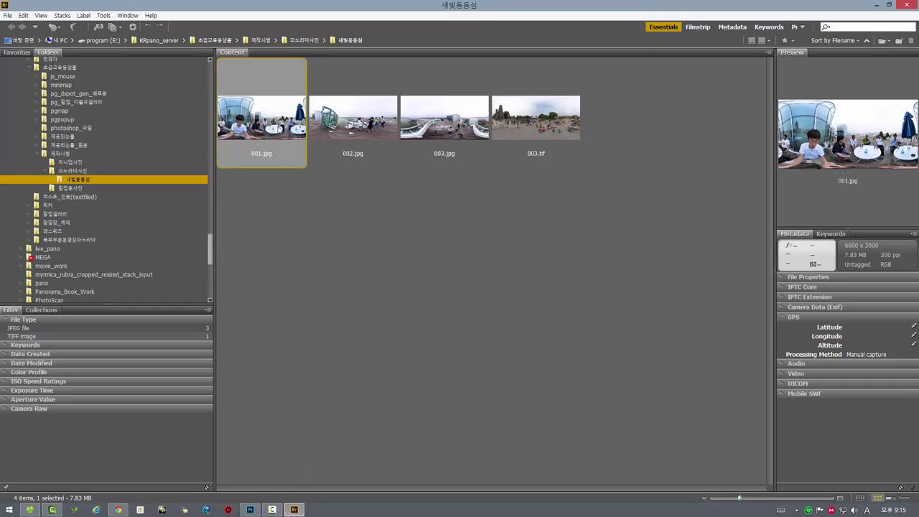
left_click(373, 134)
left_click(276, 120)
Close 001.jpg in Photoshop without saving and reopen it from Bridge
left_click(251, 510)
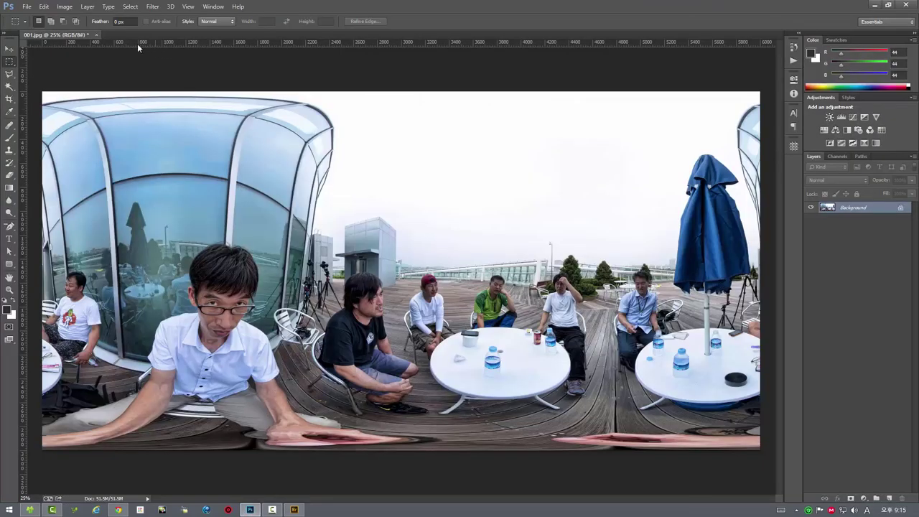
left_click(96, 34)
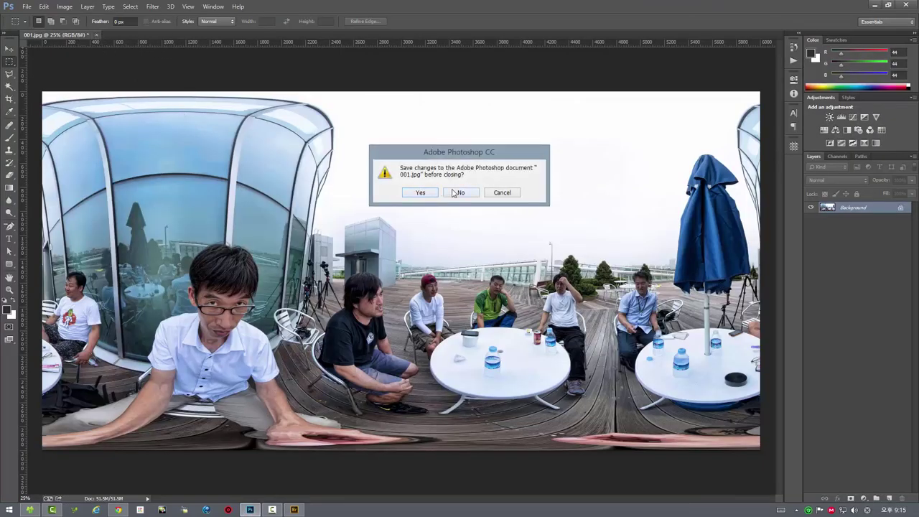
left_click(453, 191)
left_click(294, 509)
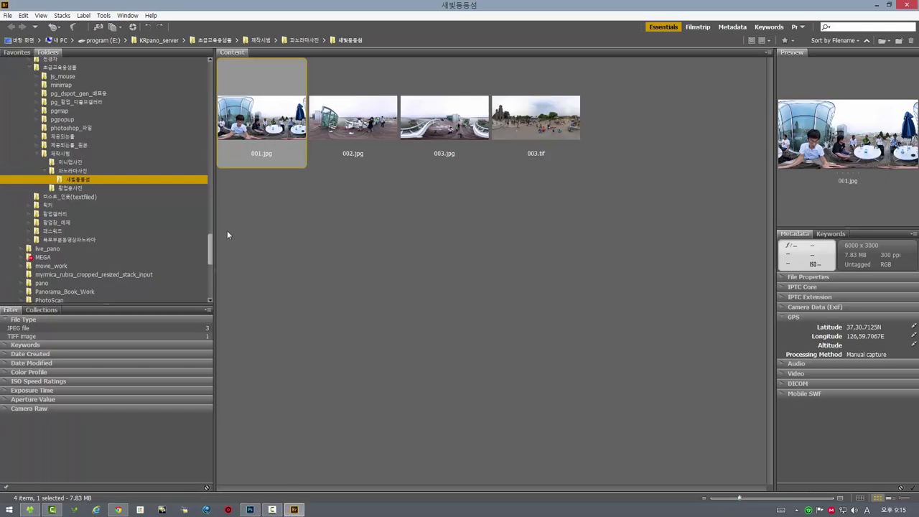
double_click(250, 108)
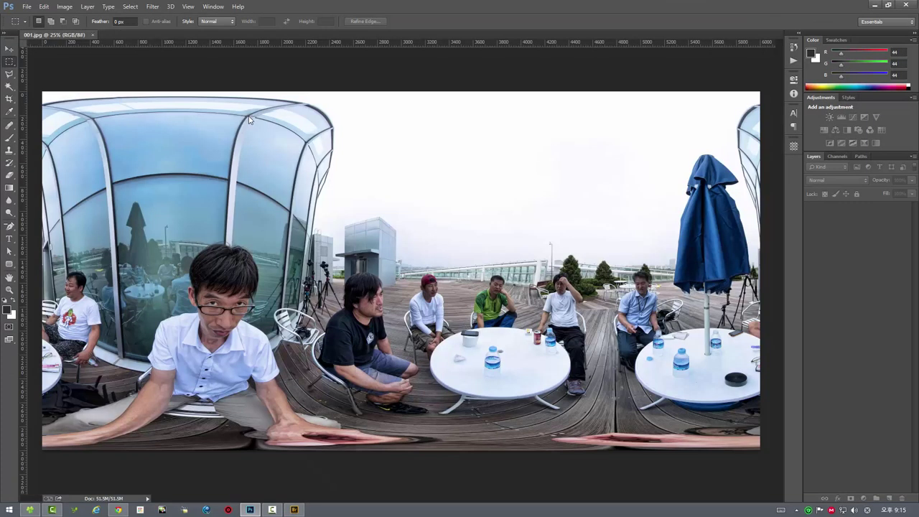
Check that 001.jpg's File Info lists GPS 37,30.7125N / 126,59.7067E, then close it
left_click(26, 6)
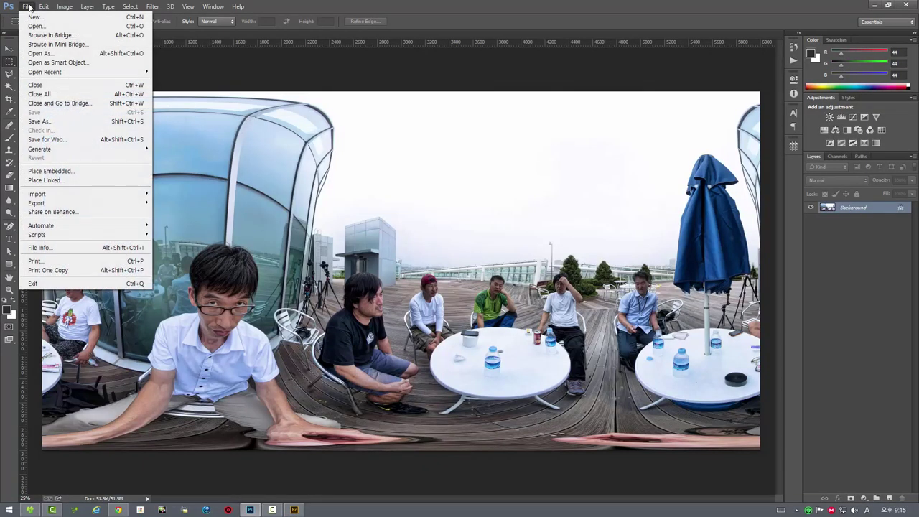
left_click(54, 249)
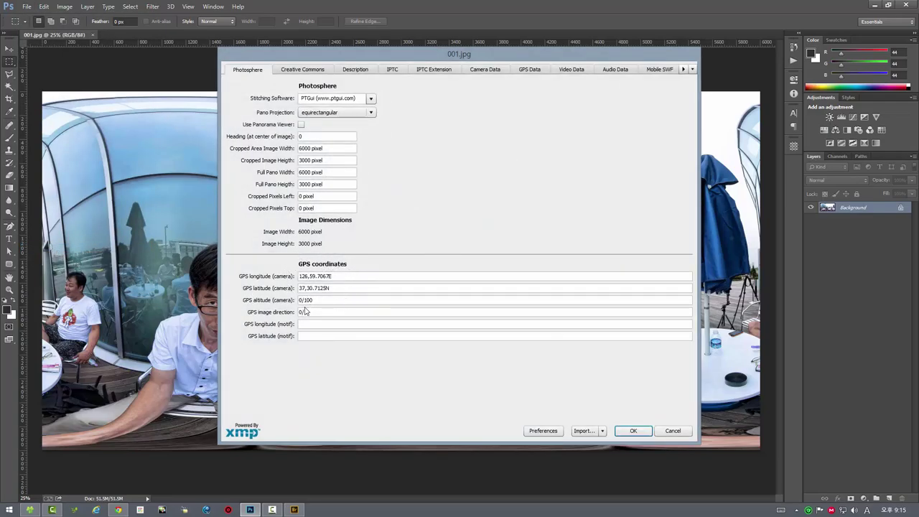
left_click(631, 431)
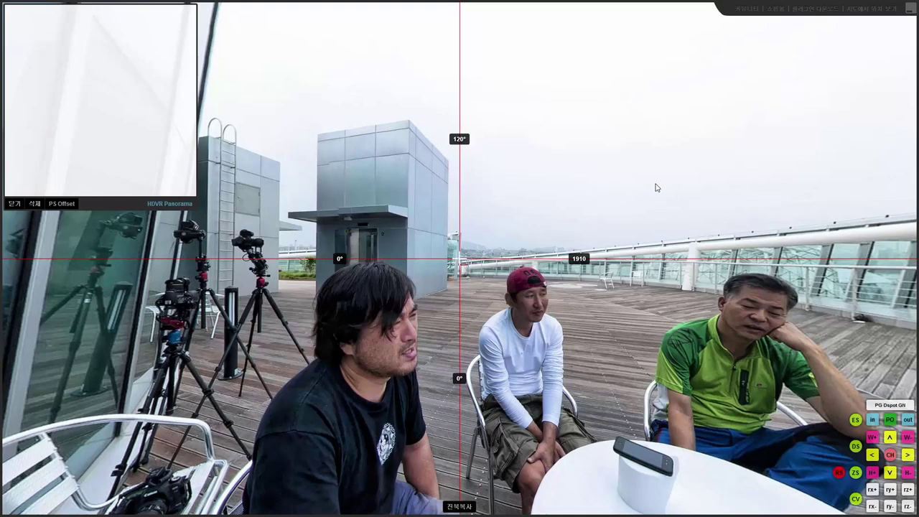
Pan the terrace panorama and show its location on Google Maps
left_click_drag(657, 187, 581, 181)
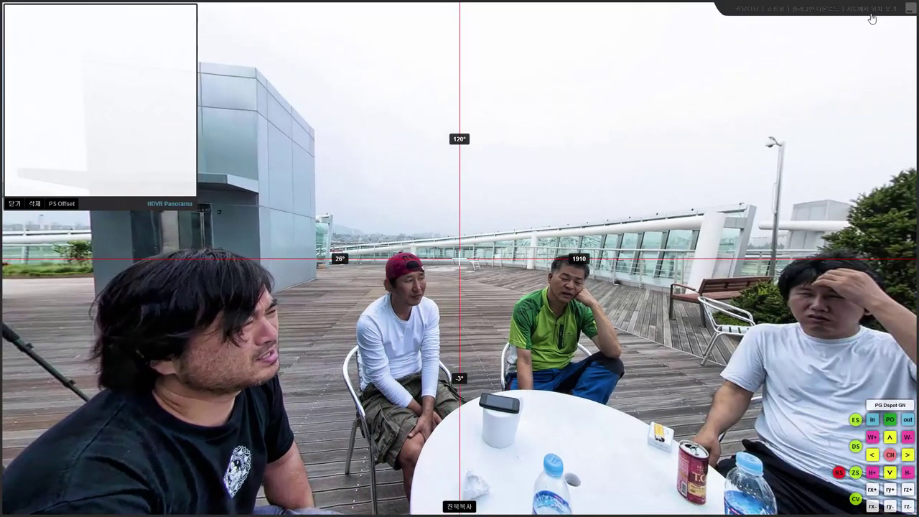
mouse_move(867, 10)
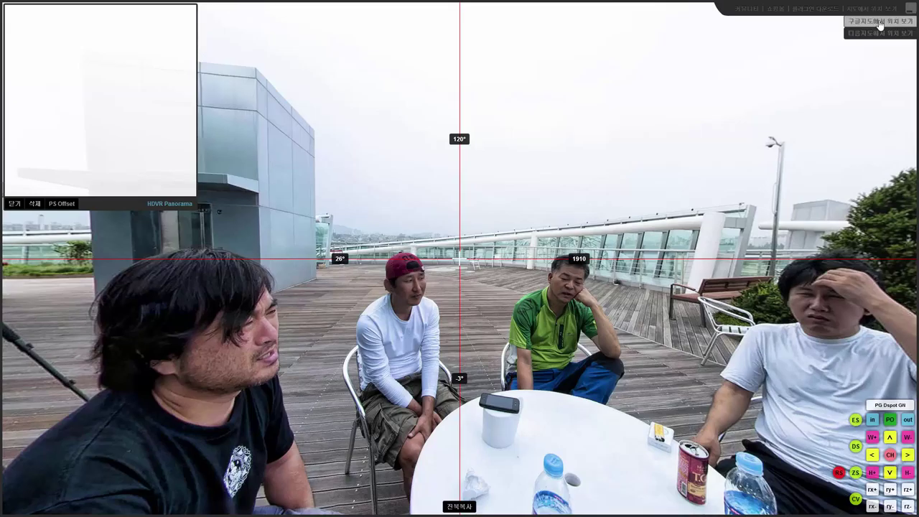
left_click(880, 24)
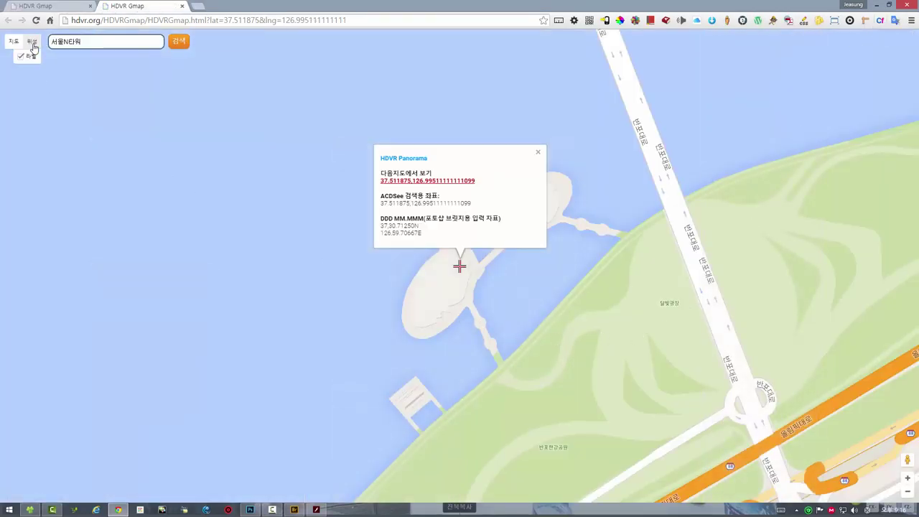
Confirm on satellite imagery that the marker at 37.511875, 126.995111 sits on 새빛둥둥섬, then return to the viewer
left_click(32, 44)
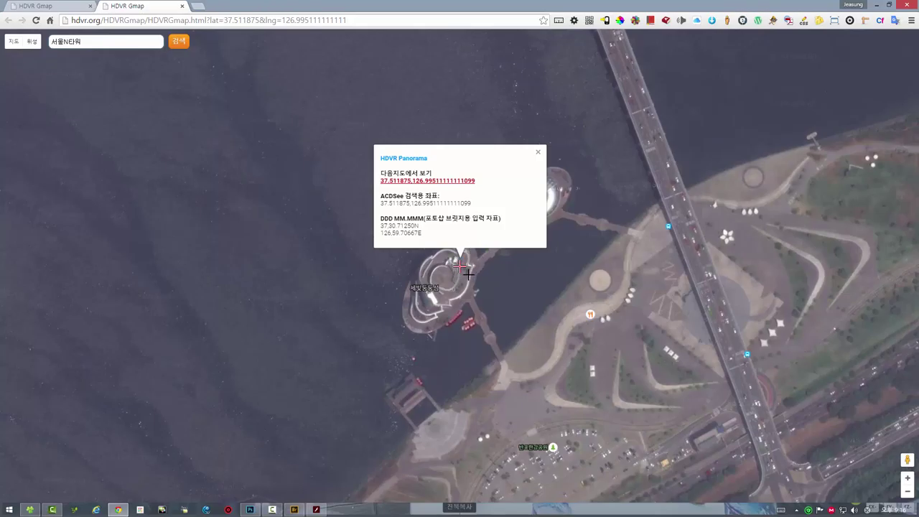
scroll(468, 273, "up", 1)
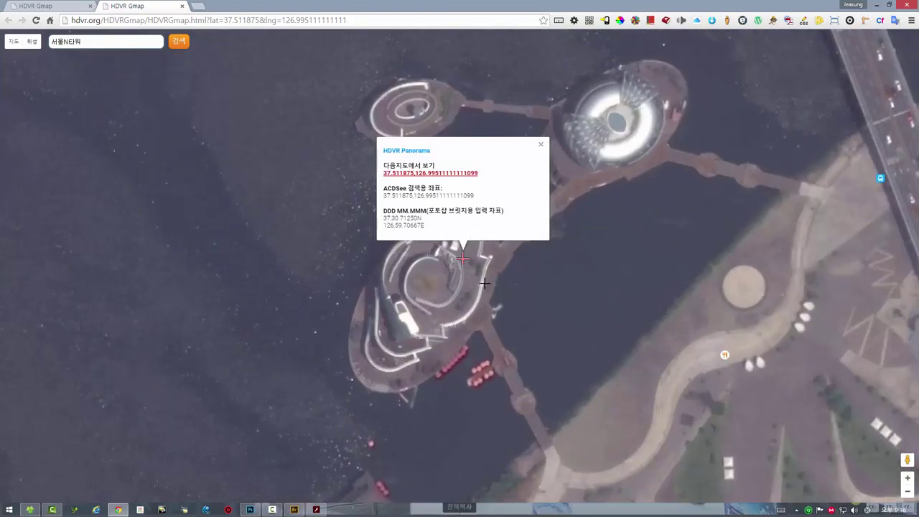
scroll(485, 283, "down", 1)
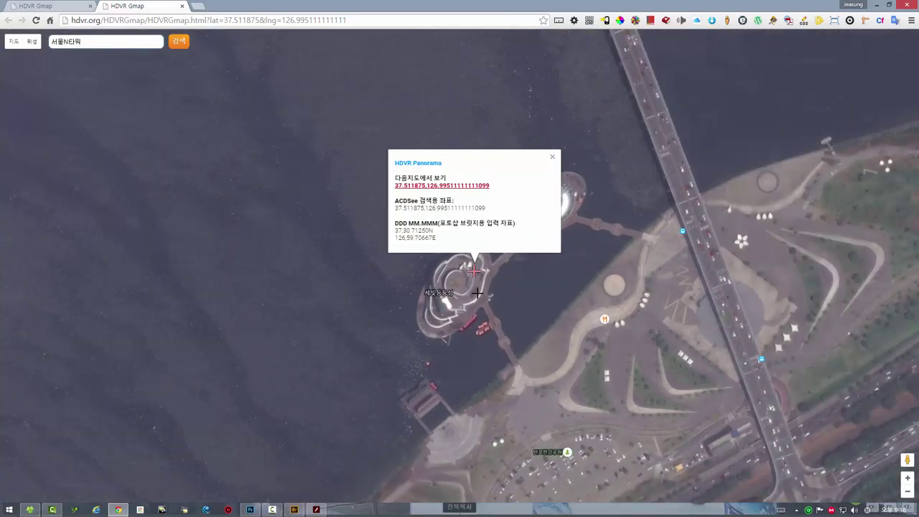
left_click(551, 158)
scroll(506, 267, "up", 1)
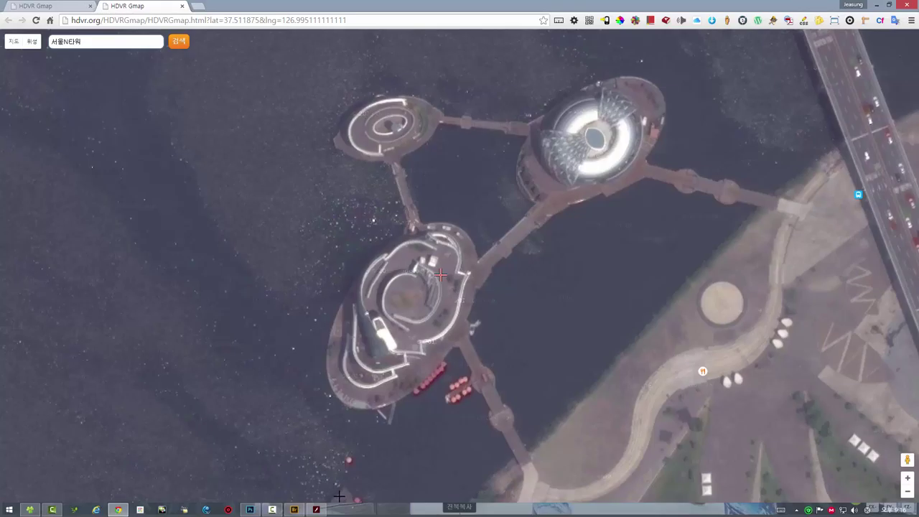
left_click(313, 509)
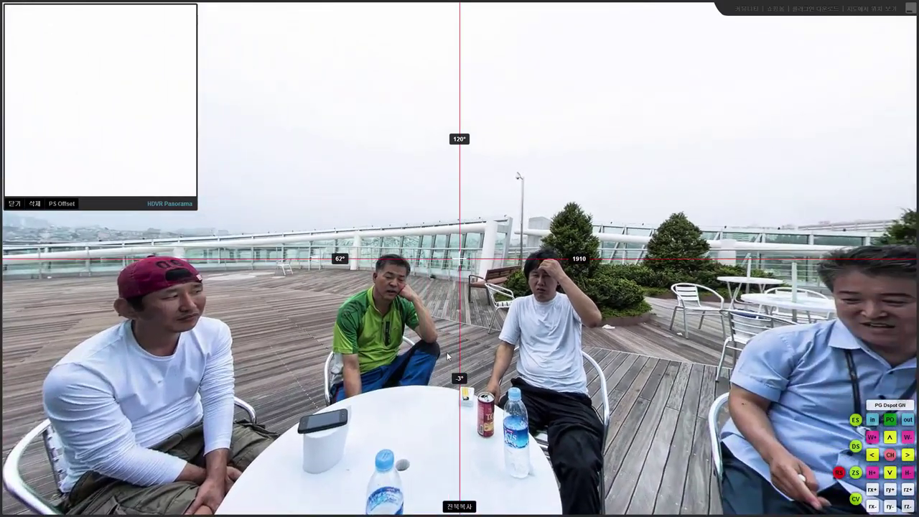
Pan around the terrace panorama toward the men, then show its location on Google Maps
left_click_drag(633, 354, 547, 346)
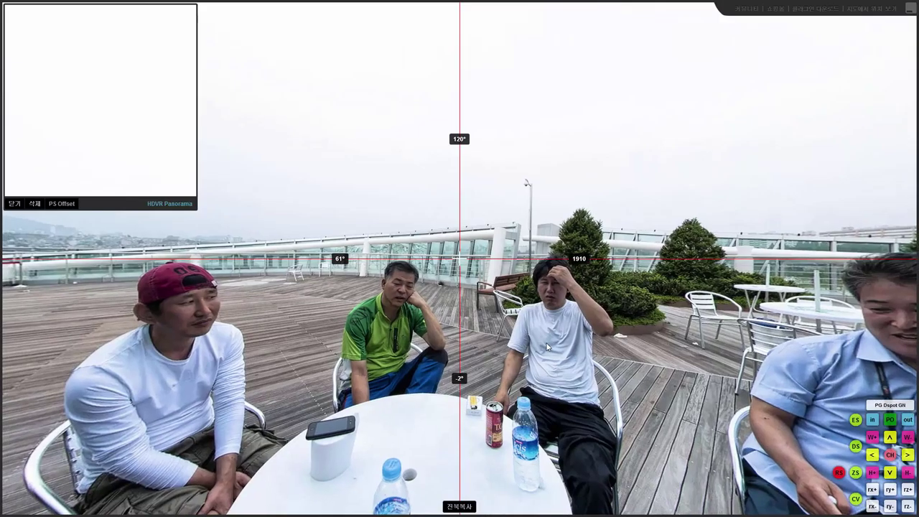
left_click_drag(547, 346, 479, 347)
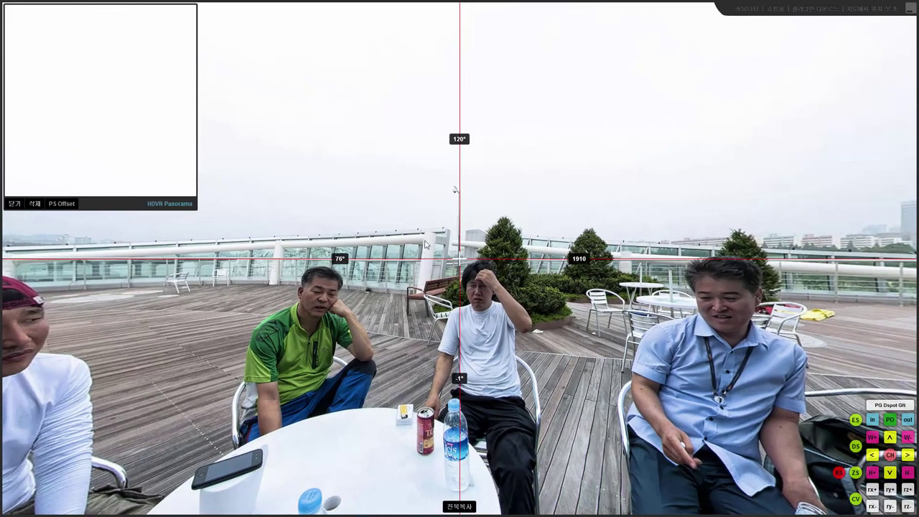
left_click_drag(537, 305, 504, 297)
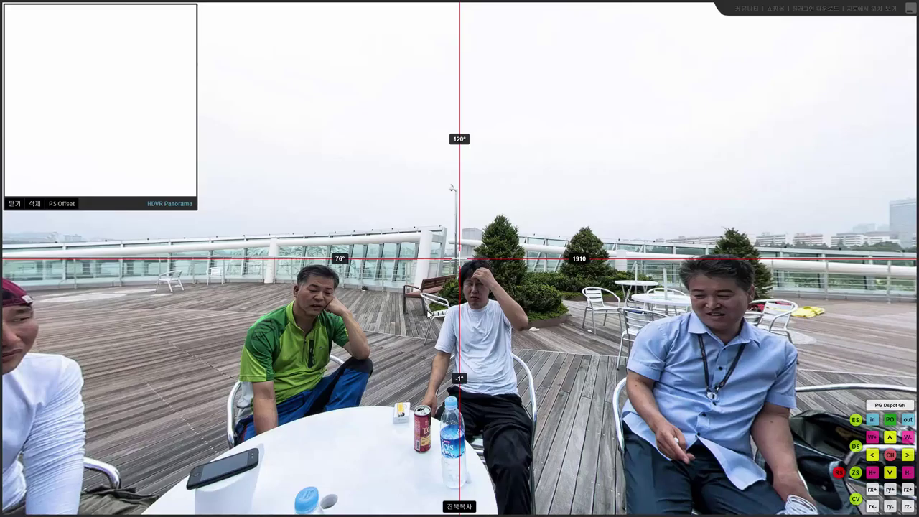
left_click_drag(432, 314, 541, 316)
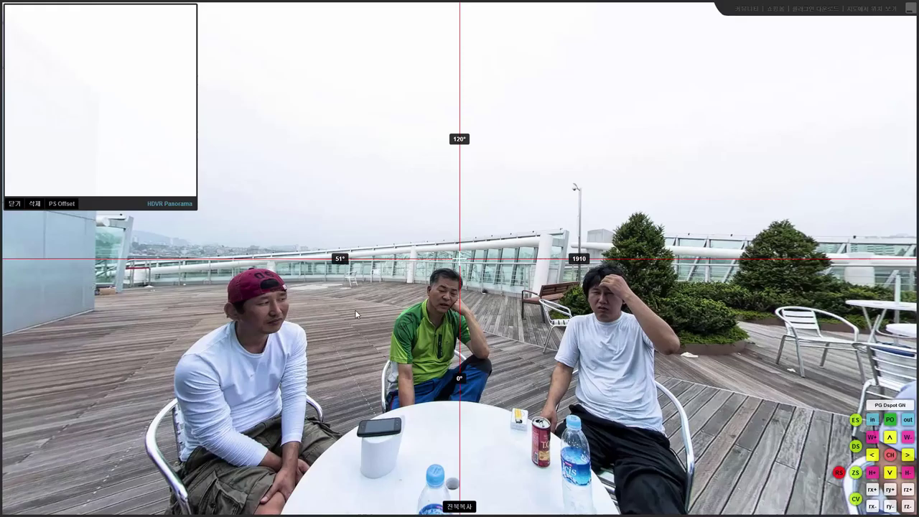
left_click_drag(355, 309, 406, 318)
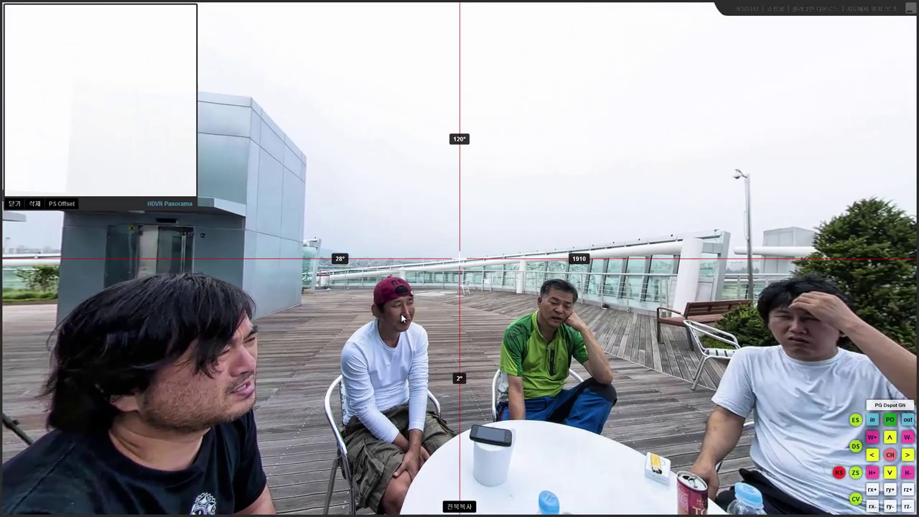
mouse_move(899, 10)
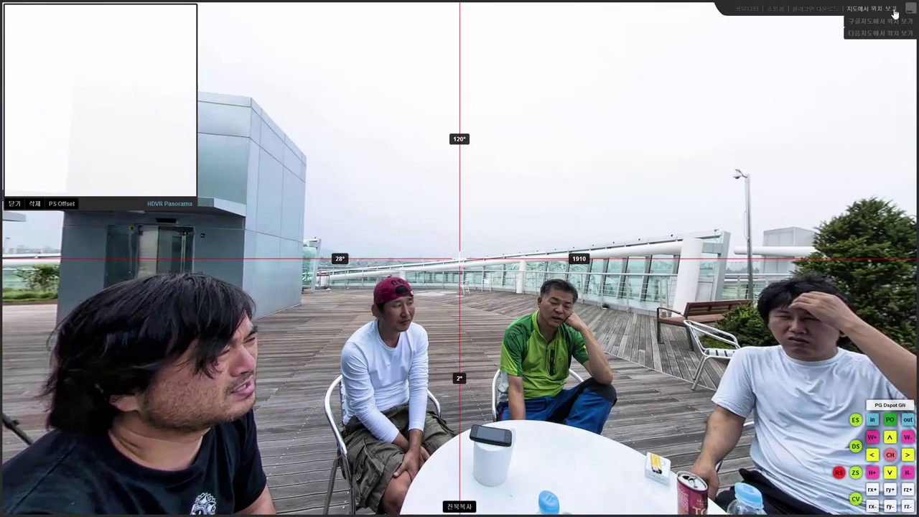
left_click(885, 23)
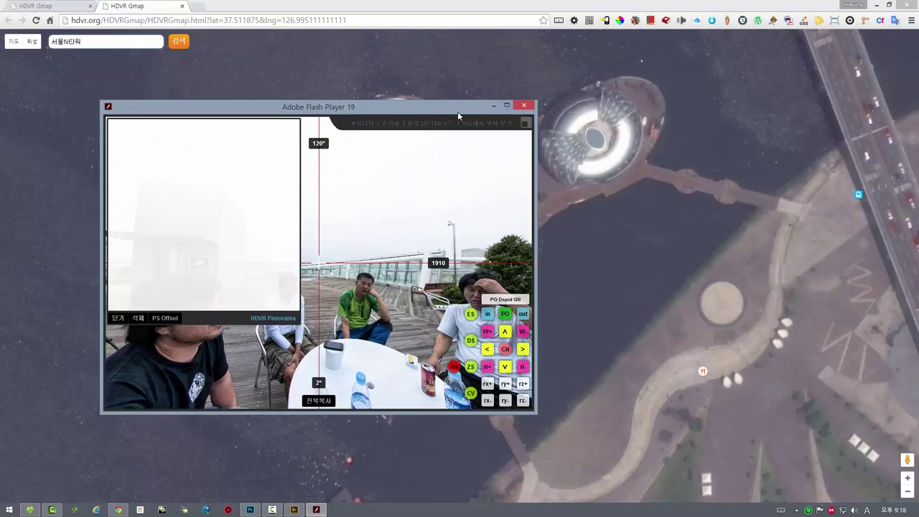
Place the panorama window beside the island, close its overlay panel, and pan the satellite map
left_click_drag(457, 112, 259, 253)
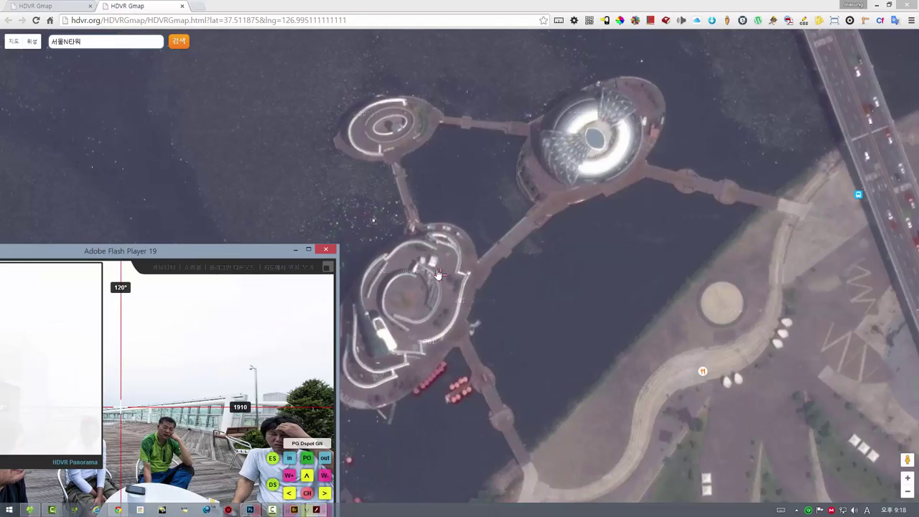
left_click_drag(240, 252, 267, 217)
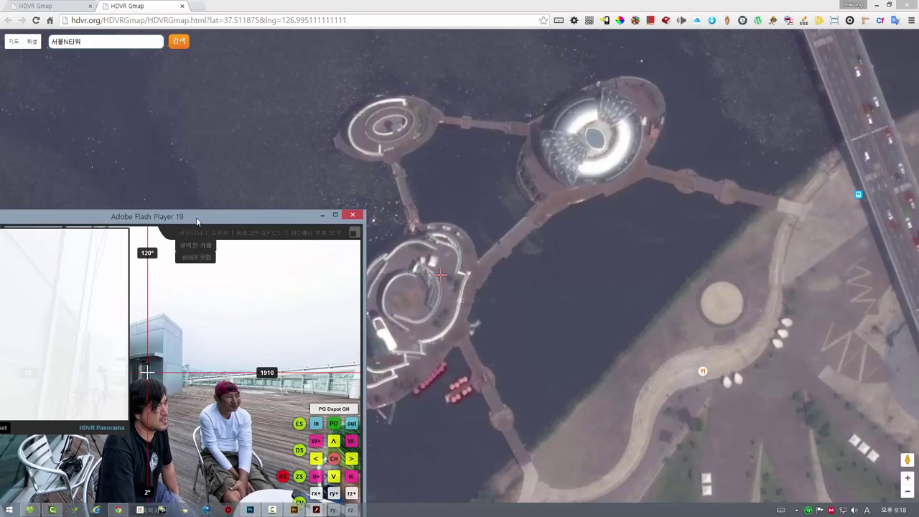
left_click_drag(198, 216, 287, 166)
left_click(36, 377)
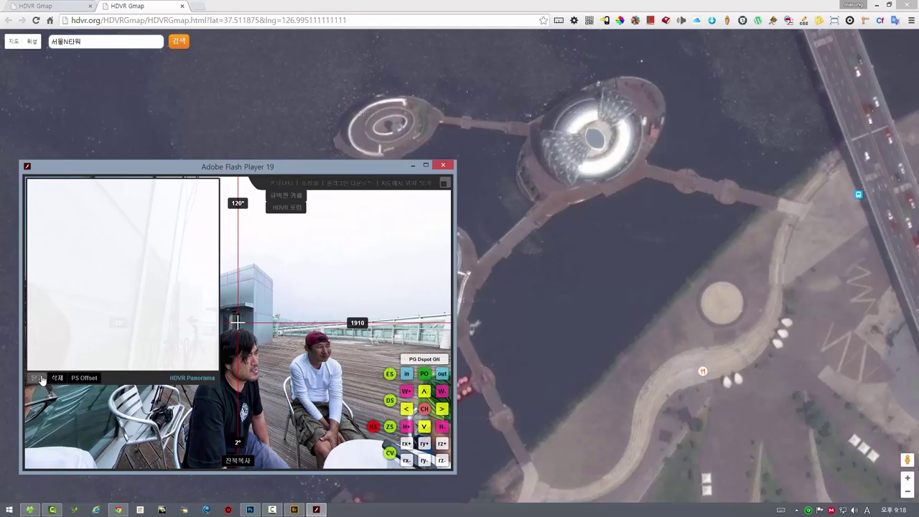
left_click(422, 106)
left_click_drag(481, 105, 601, 102)
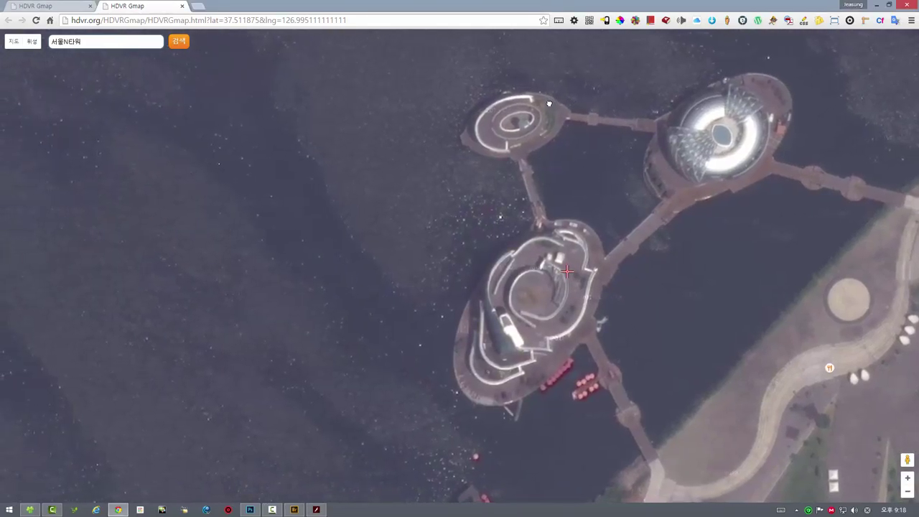
Turn the panorama toward the seated group and copy the current view's offset value
left_click(316, 509)
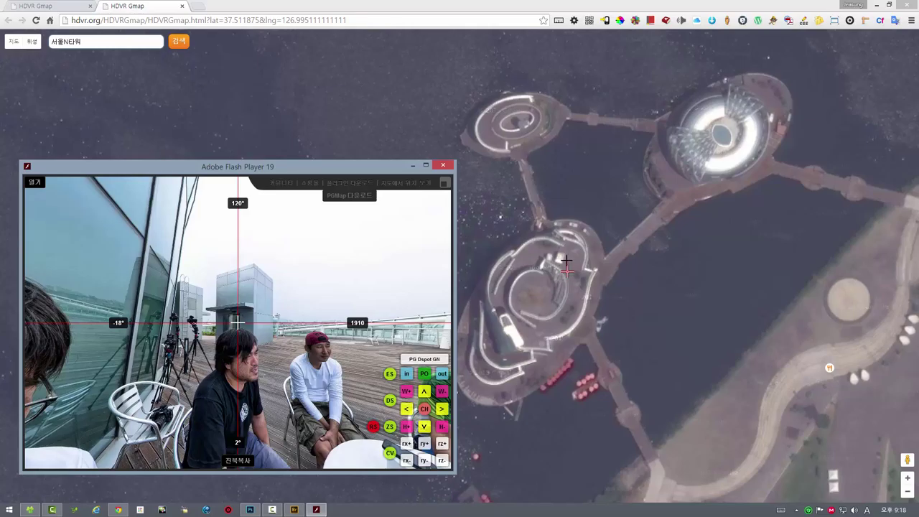
left_click_drag(310, 267, 270, 265)
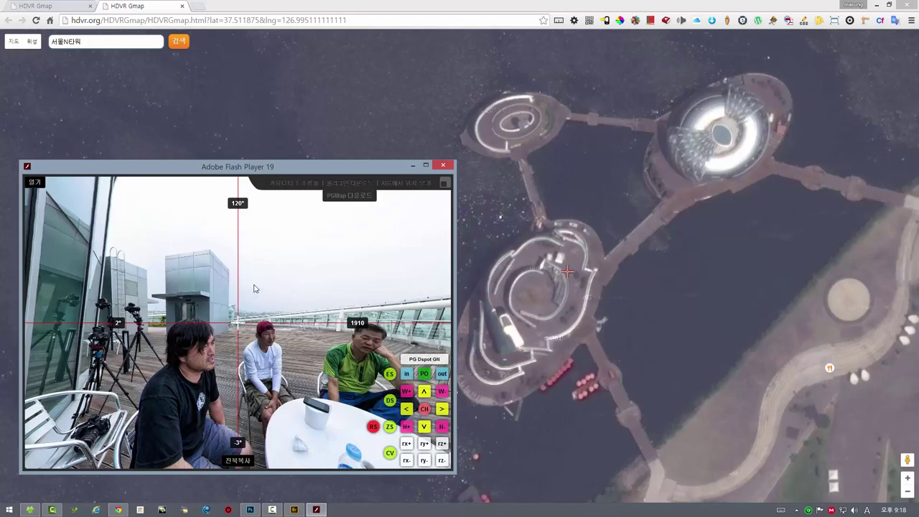
left_click_drag(264, 291, 307, 282)
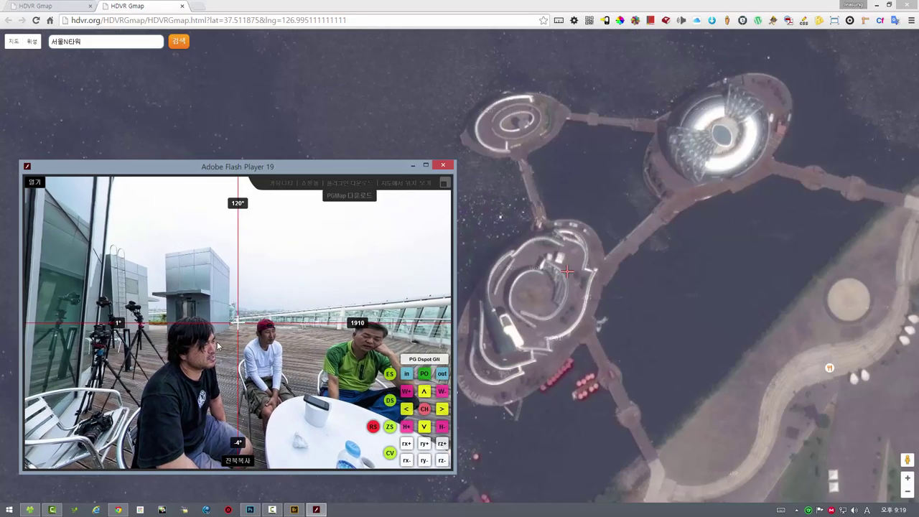
left_click(239, 462)
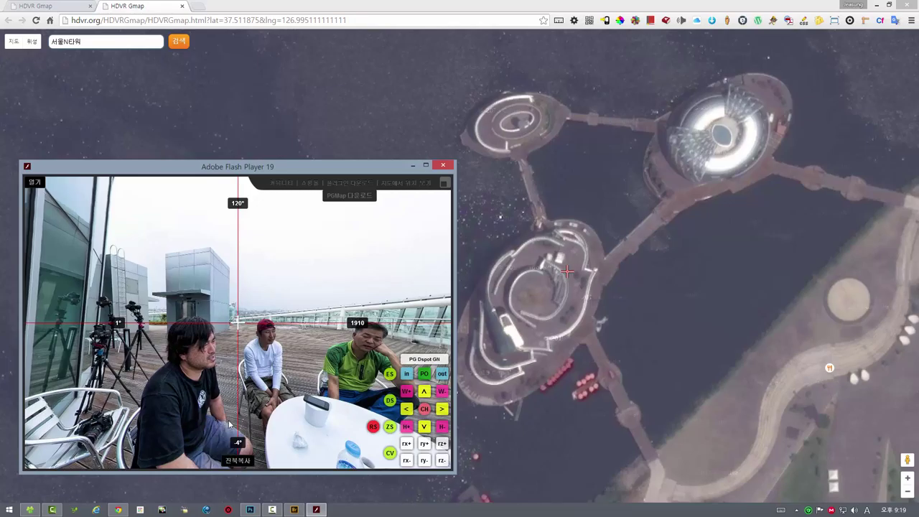
Copy the viewer's offset value again and return to Photoshop
left_click(249, 510)
left_click(248, 510)
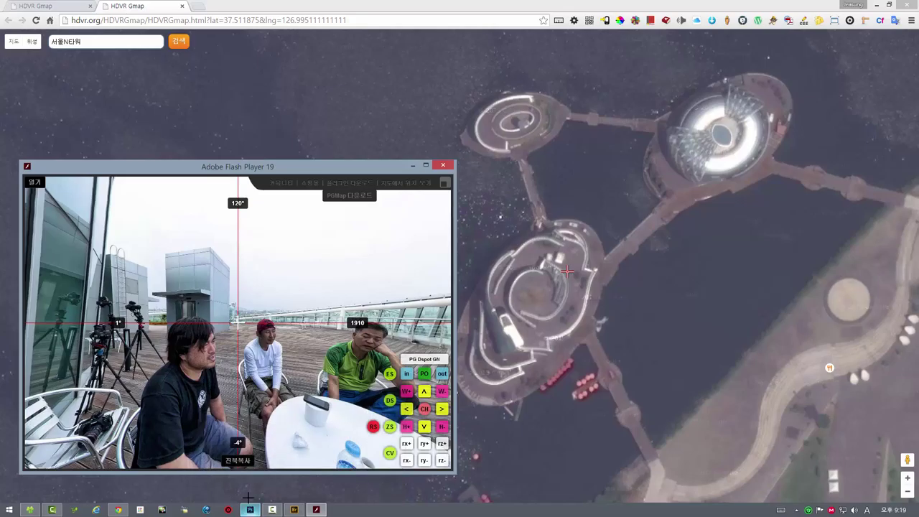
left_click(239, 463)
left_click(249, 510)
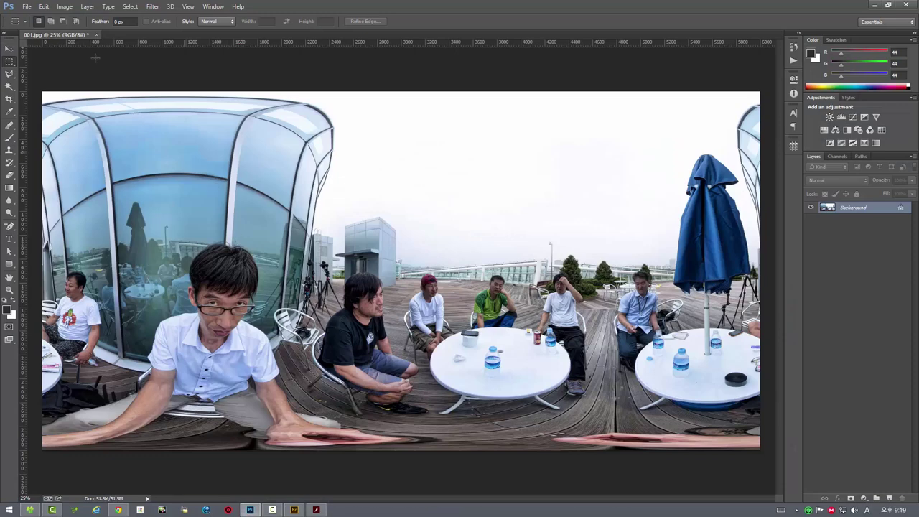
Apply Filter > Other > Offset with horizontal -17 pixels and Wrap Around
left_click(152, 6)
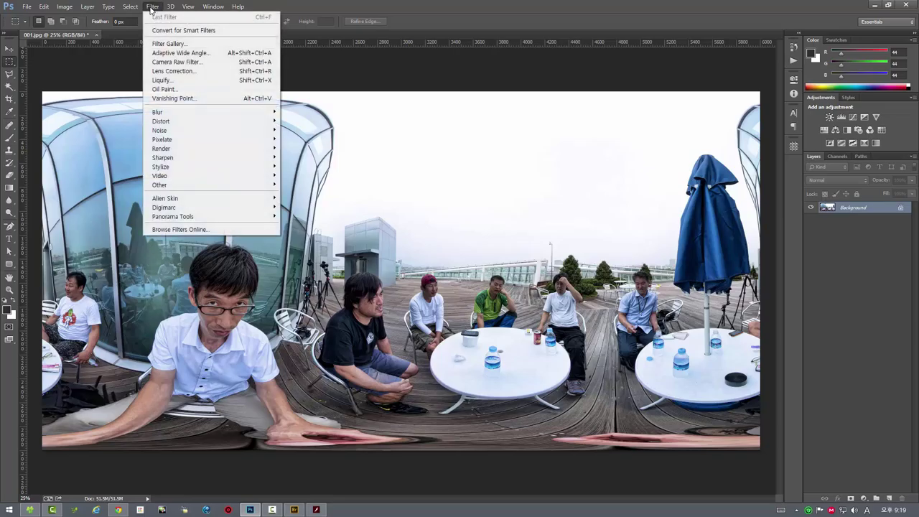
mouse_move(191, 186)
left_click(295, 221)
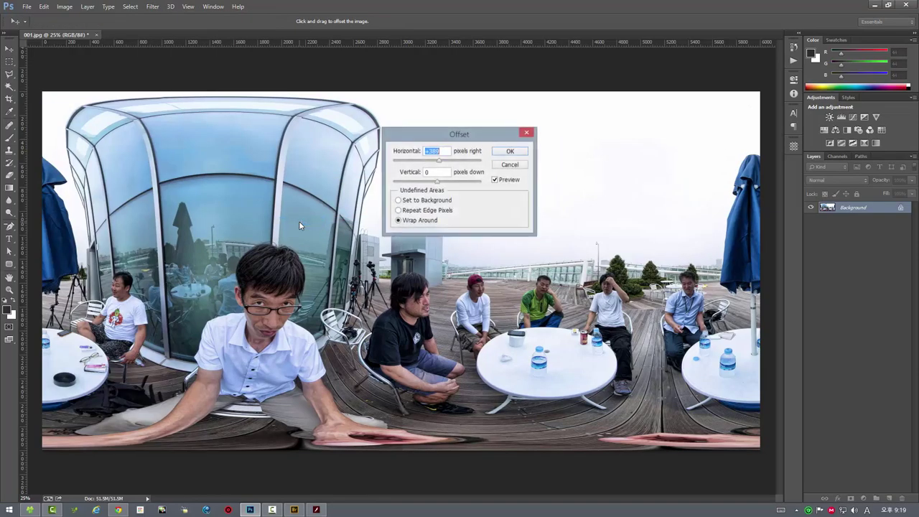
right_click(430, 151)
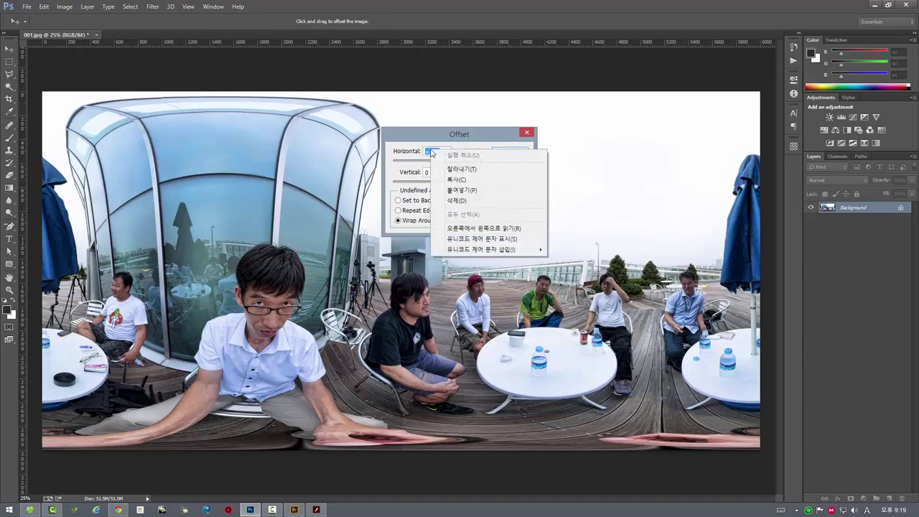
left_click(430, 194)
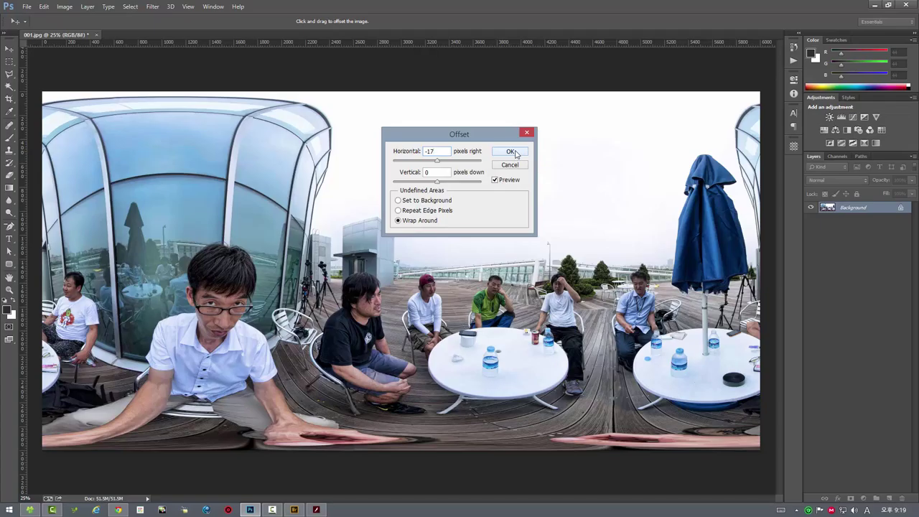
left_click(511, 152)
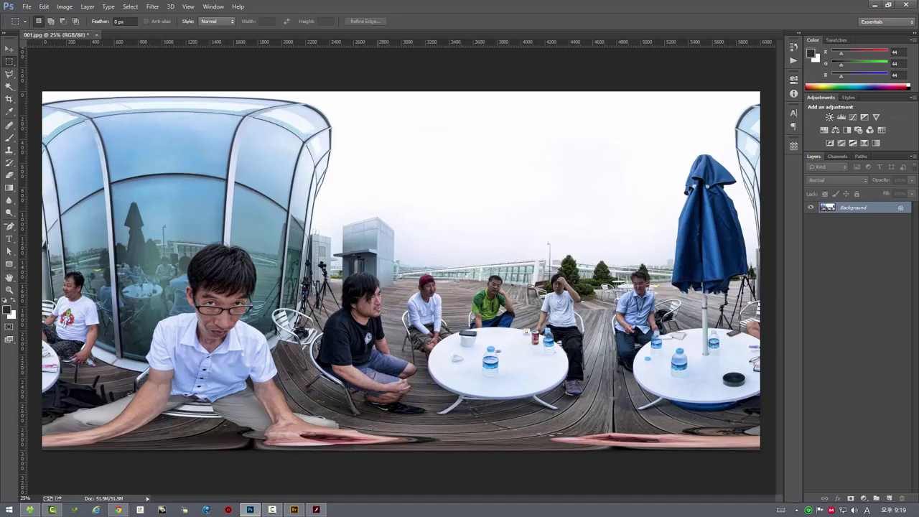
Compare the Photoshop image before and after the offset against the panorama viewer
left_click(316, 511)
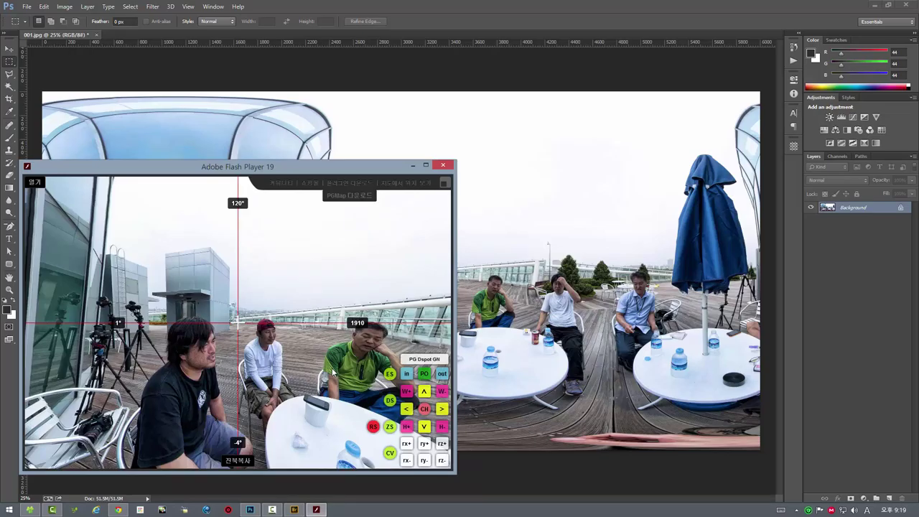
left_click(361, 31)
key("ctrl+z")
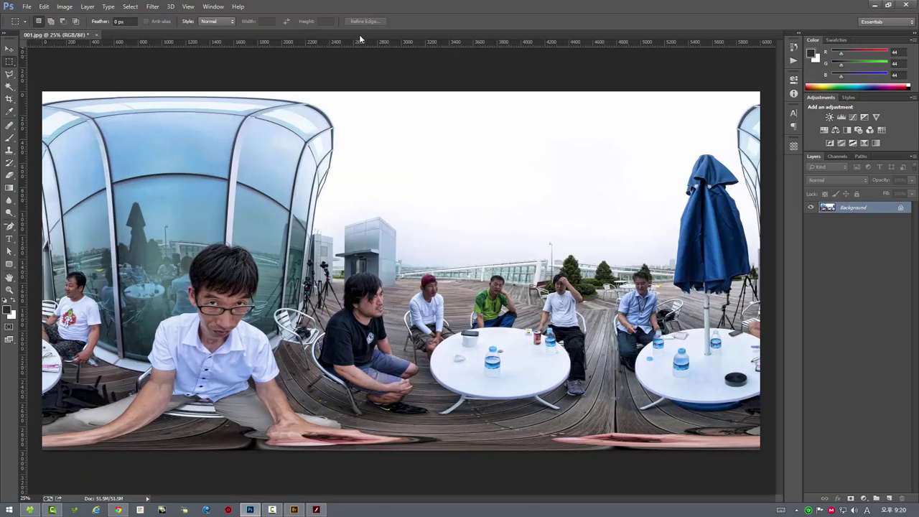
left_click(315, 509)
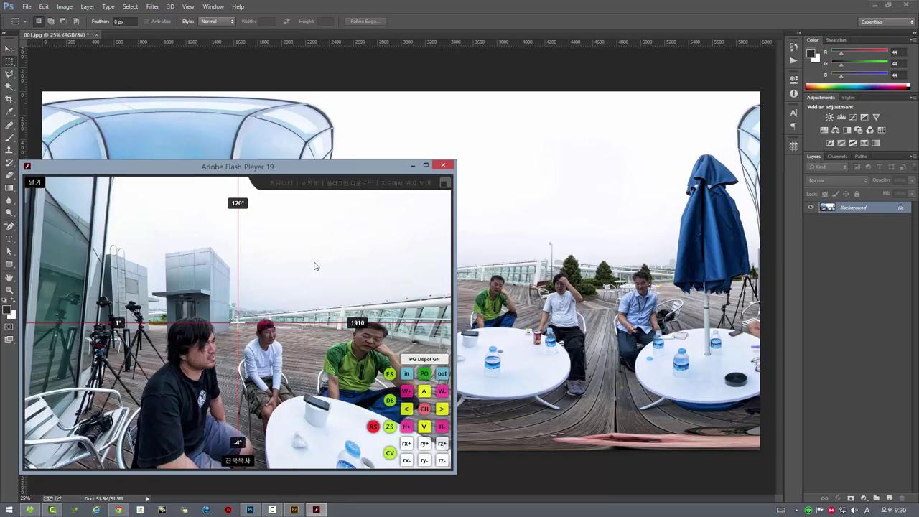
Make the viewer full screen and show the panorama's location on Google Maps
left_click(443, 185)
mouse_move(860, 14)
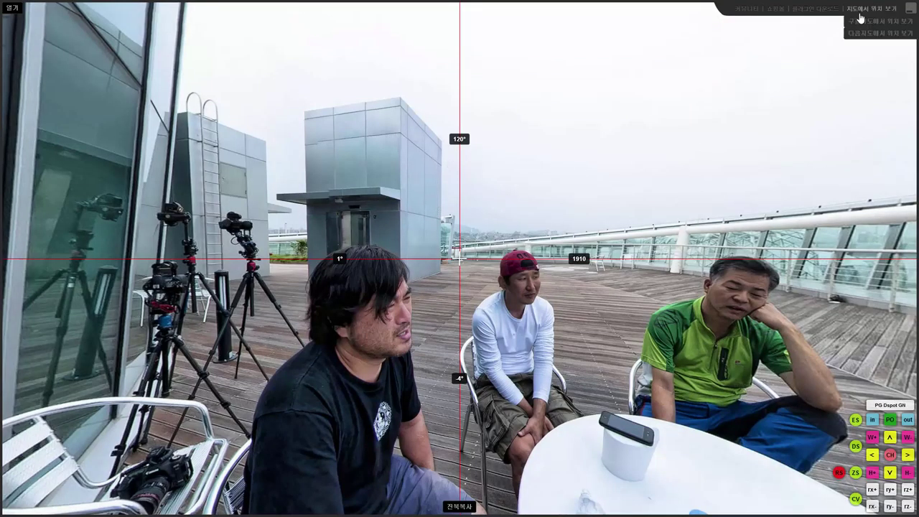
left_click(860, 22)
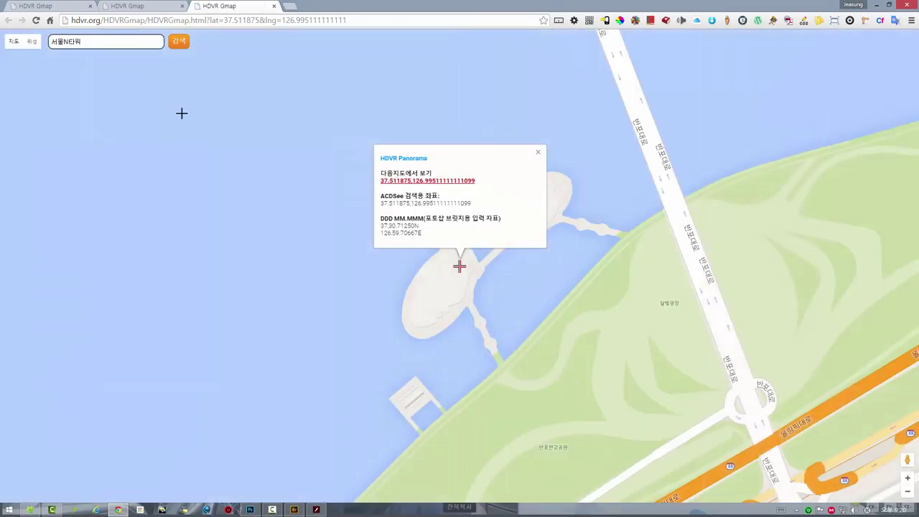
Show the coordinates on Google's satellite map, then on Daum's Skyview
left_click(32, 42)
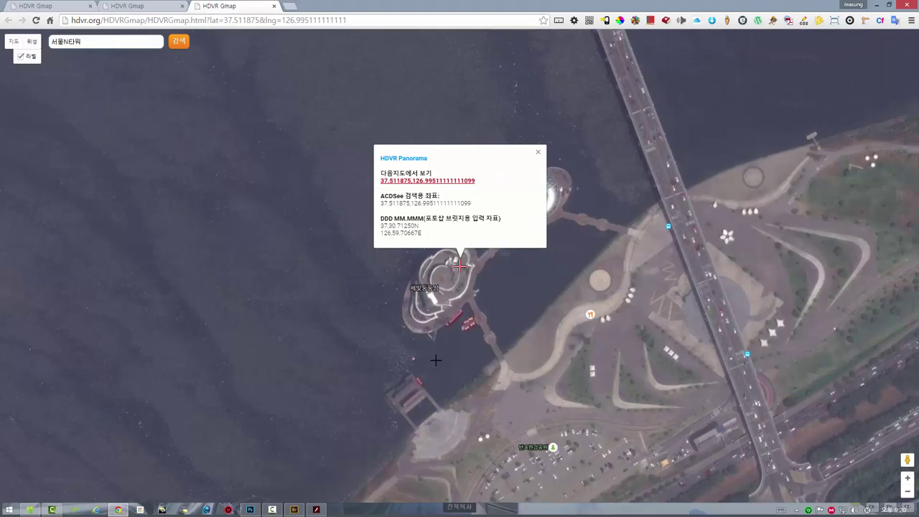
left_click(441, 186)
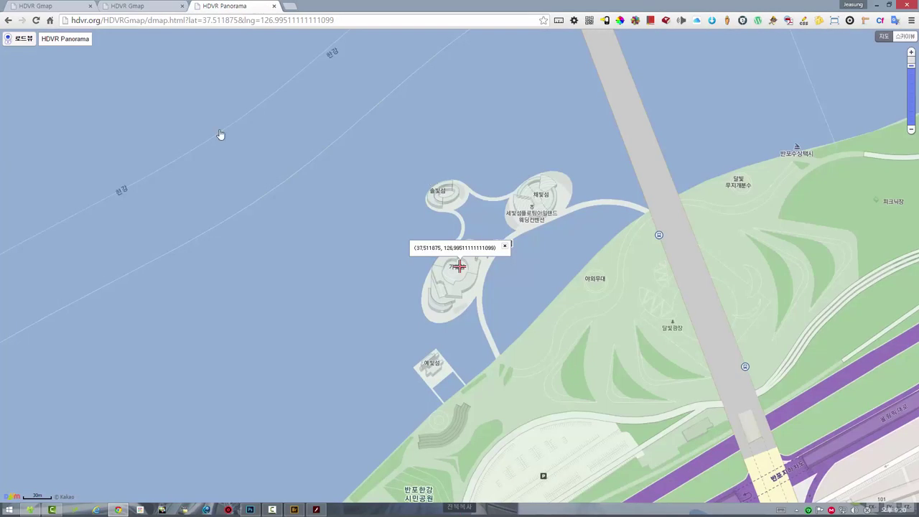
left_click(899, 42)
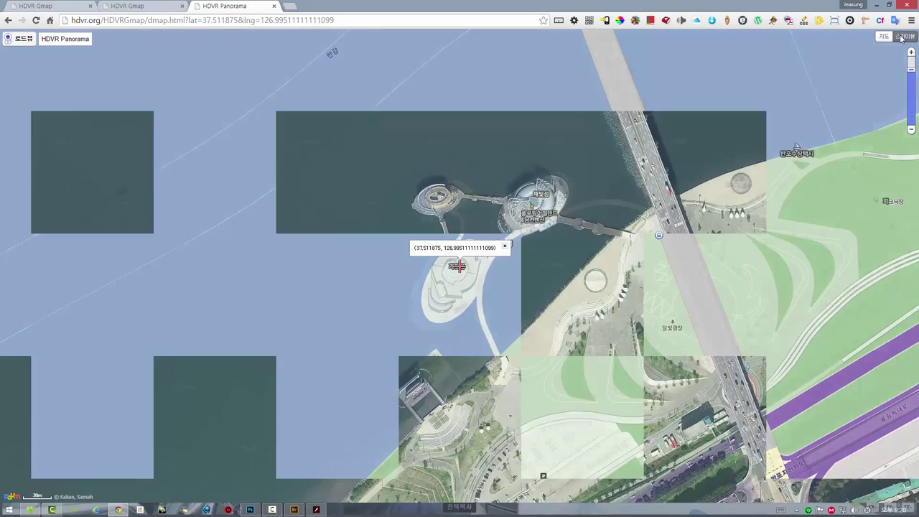
Zoom in on the island marker, close the coordinate popup, and start a region capture
scroll(478, 284, "up", 1)
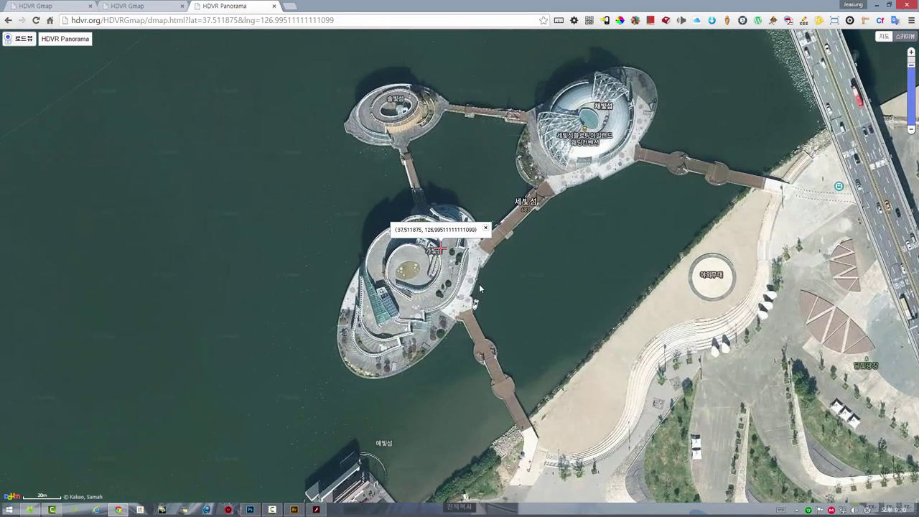
scroll(479, 284, "up", 1)
scroll(479, 280, "down", 1)
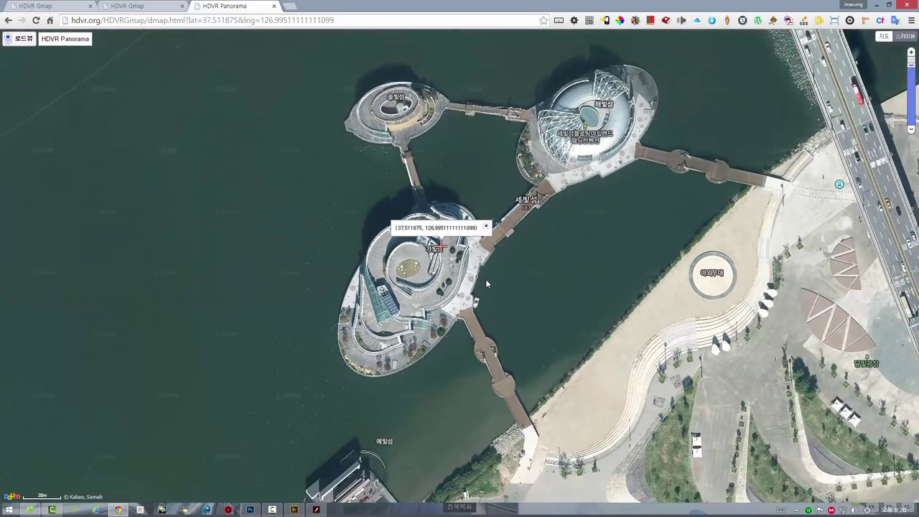
left_click(487, 228)
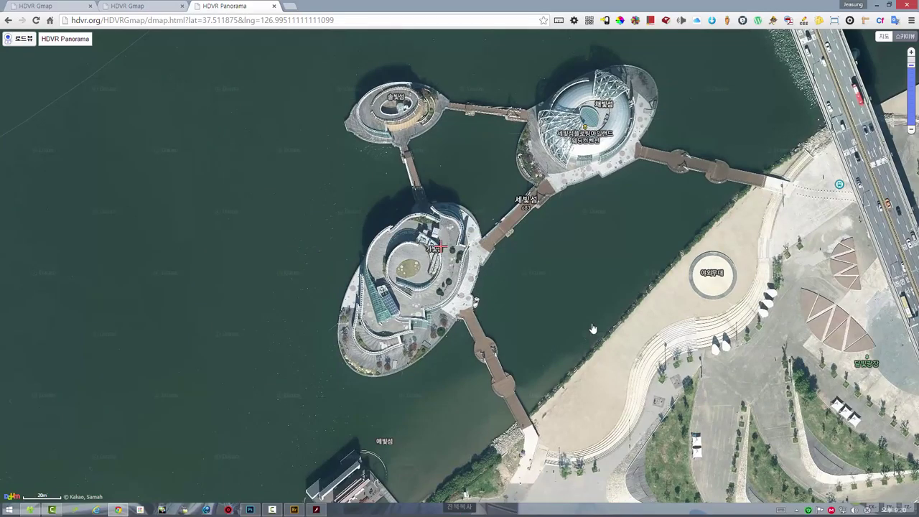
key("ctrl+shift+c")
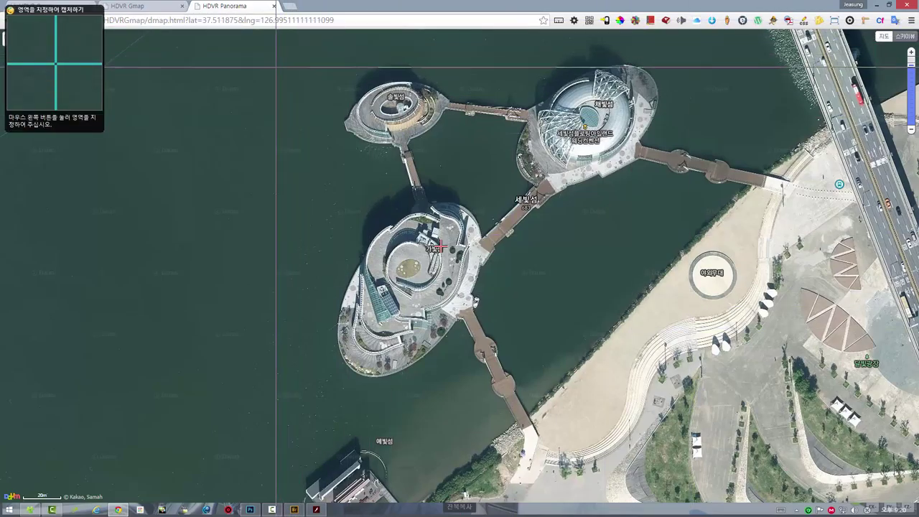
Capture a 697 x 673 region around the 새빛둥둥섬 islands on the satellite map
left_click_drag(275, 68, 608, 389)
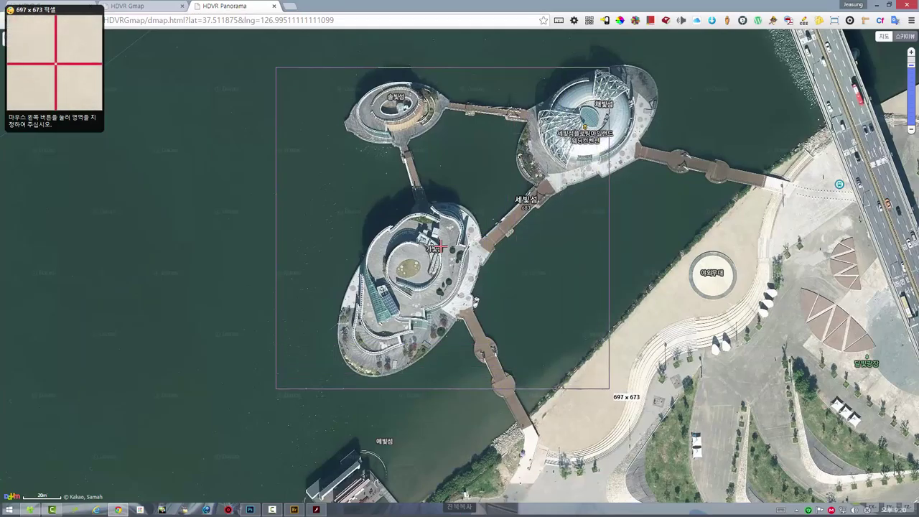
left_click_drag(609, 388, 608, 388)
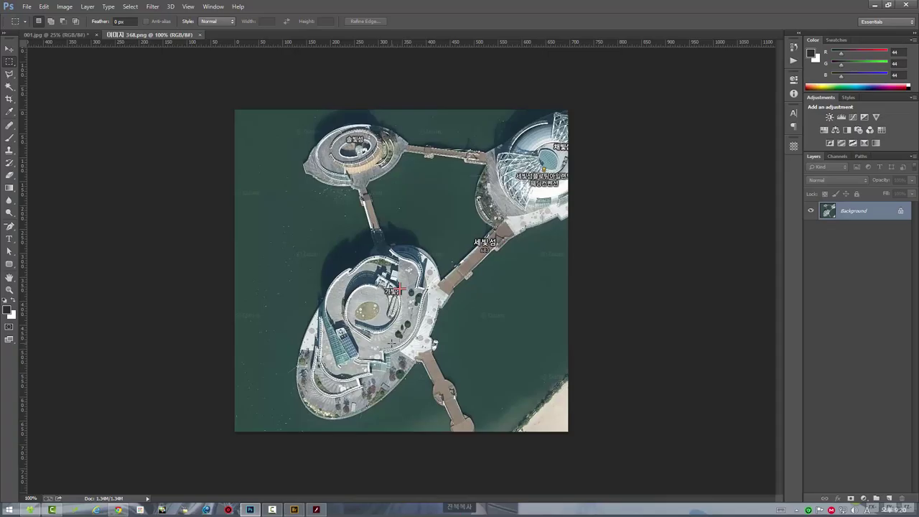
Bring up the File > Scripts list showing the 미니맵 저장하기 script
left_click(27, 7)
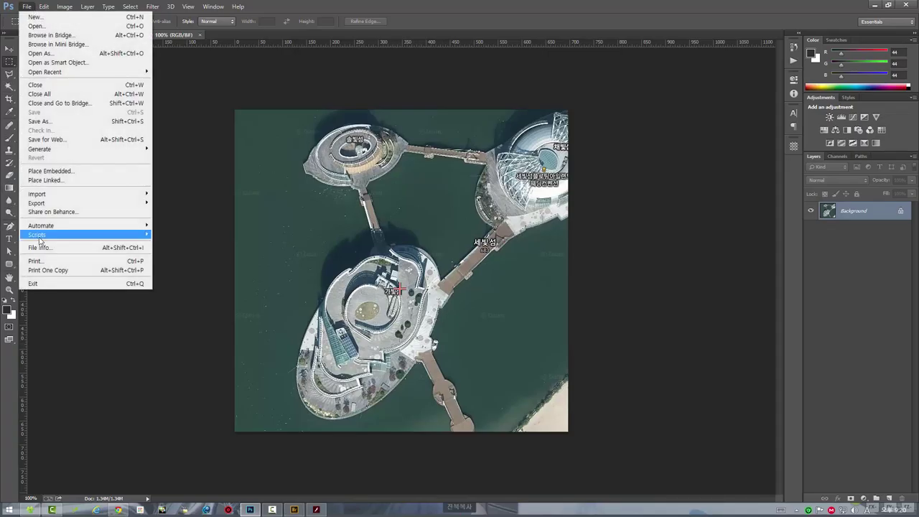
mouse_move(42, 235)
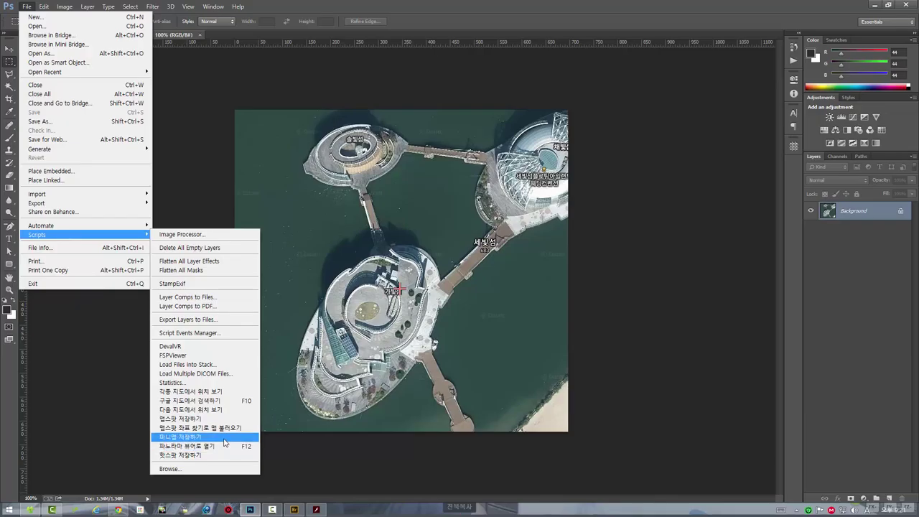
Save the map image as the mini-map with the 미니맵 저장하기 script, then close 이미지 368.png
left_click(225, 438)
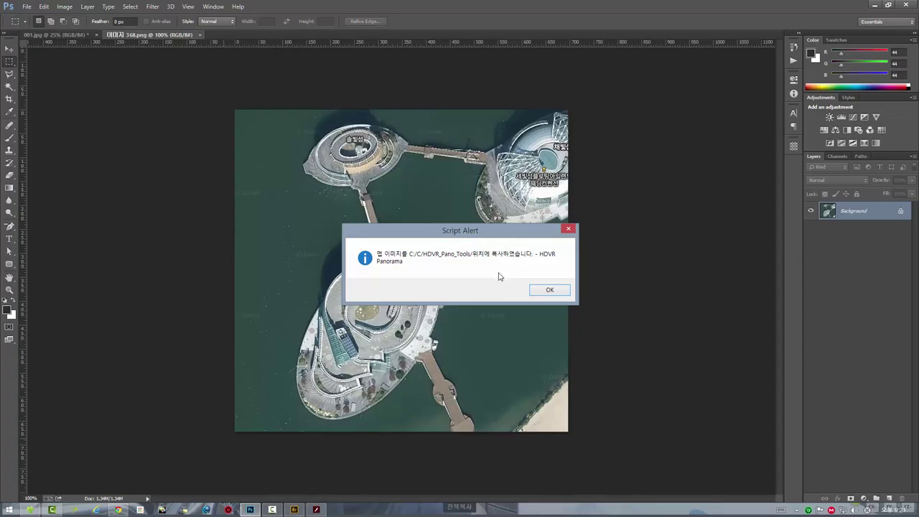
left_click_drag(506, 231, 498, 213)
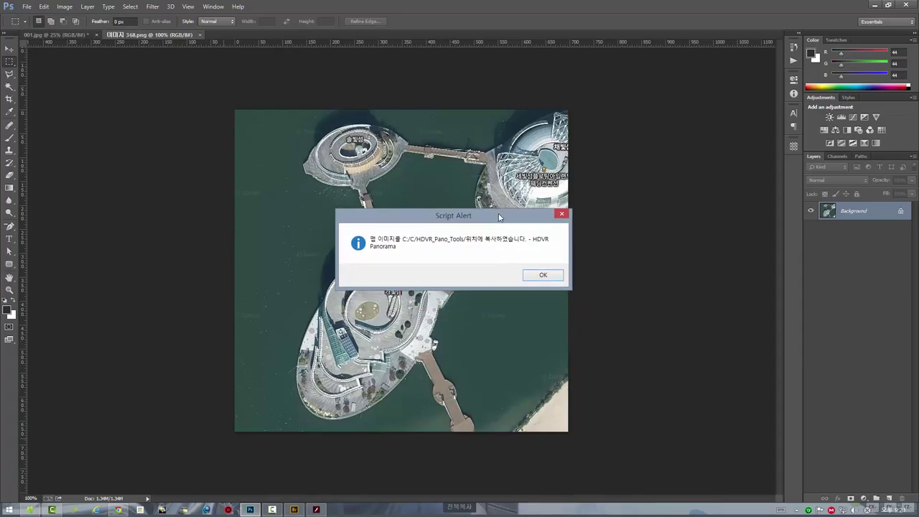
left_click(541, 276)
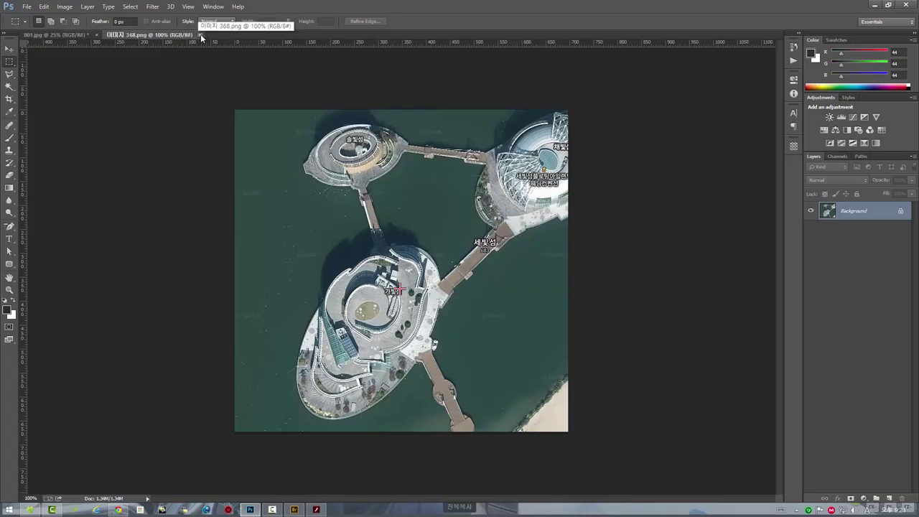
left_click(200, 35)
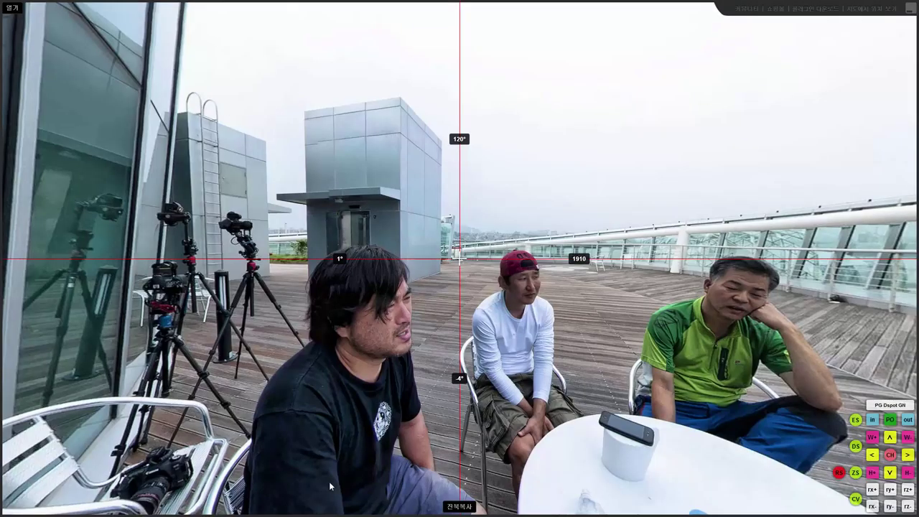
Open the panorama in the Flash viewer, then exit full screen
left_click(316, 510)
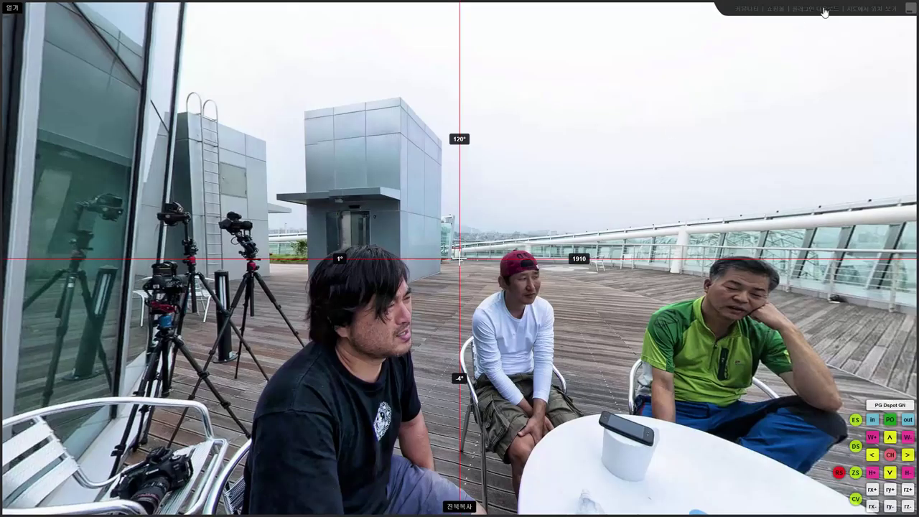
left_click(909, 7)
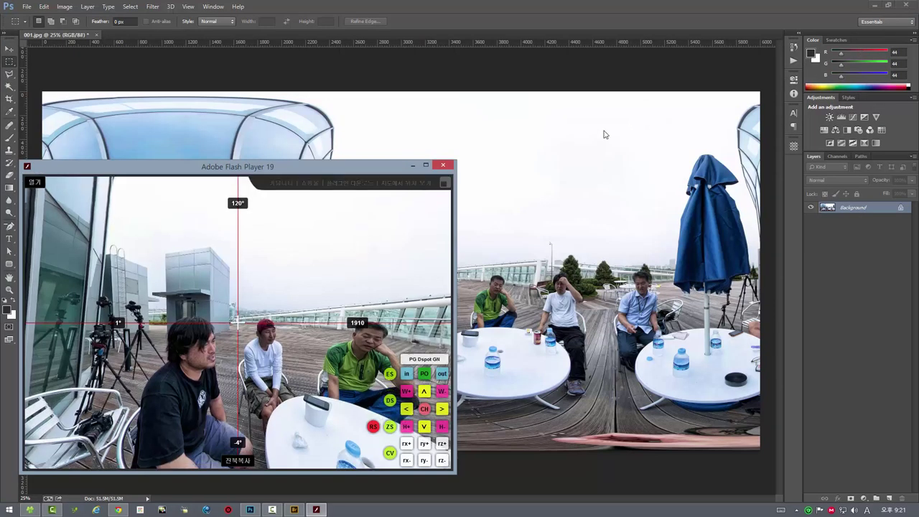
left_click(442, 166)
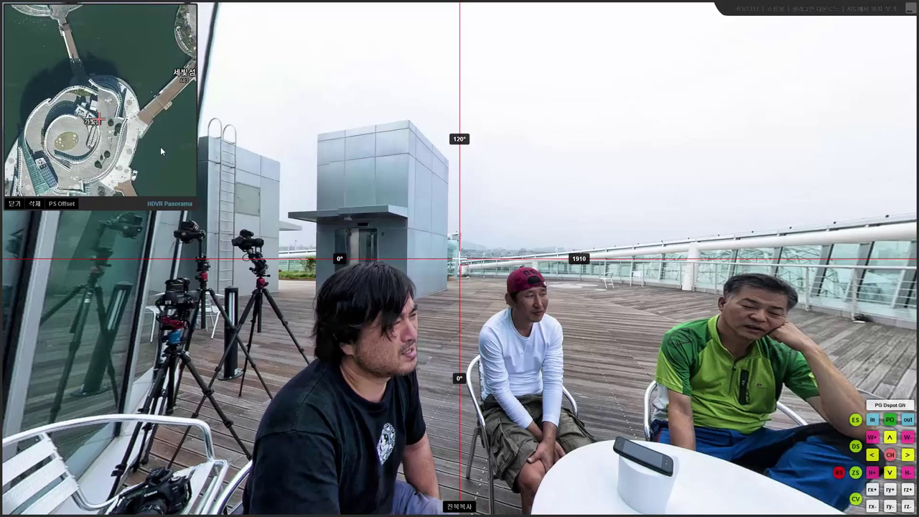
Move the mini-map inset inward, zoom in on the island, and copy coordinates mapx 345, mapy 375
left_click_drag(164, 205, 219, 247)
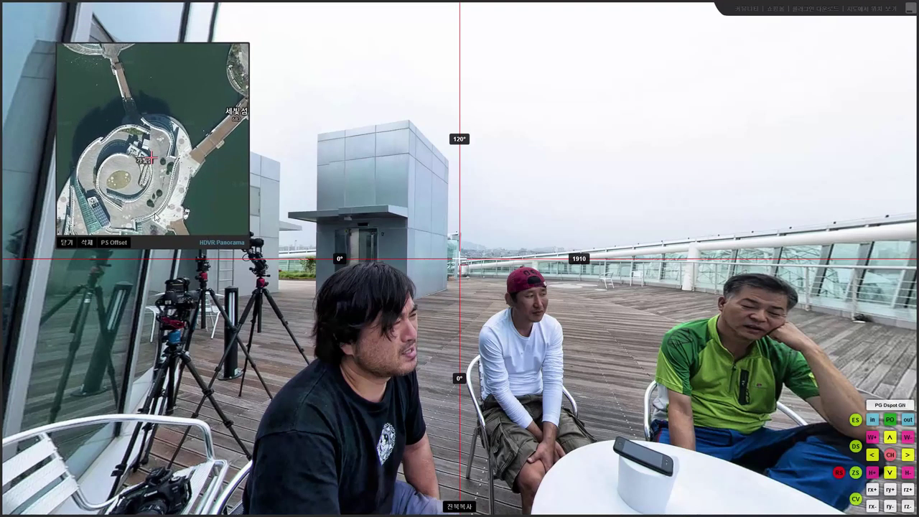
scroll(206, 185, "up", 2)
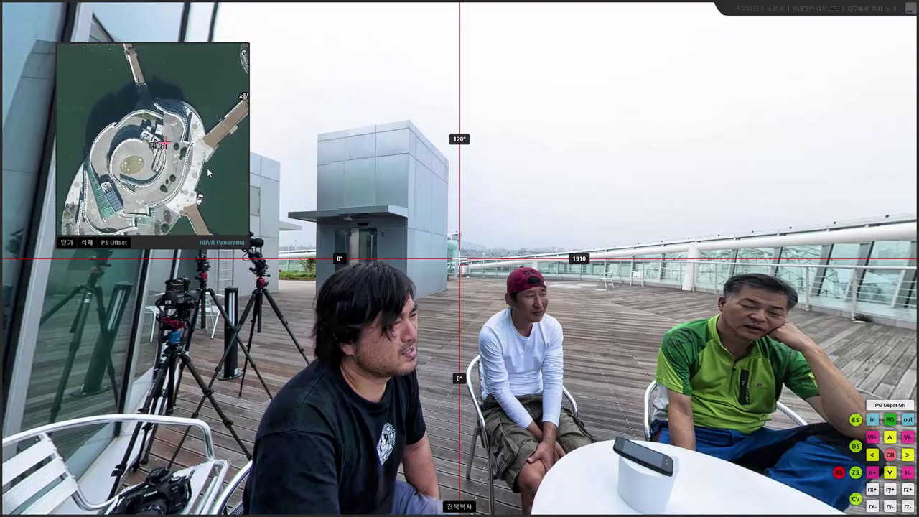
scroll(190, 192, "up", 2)
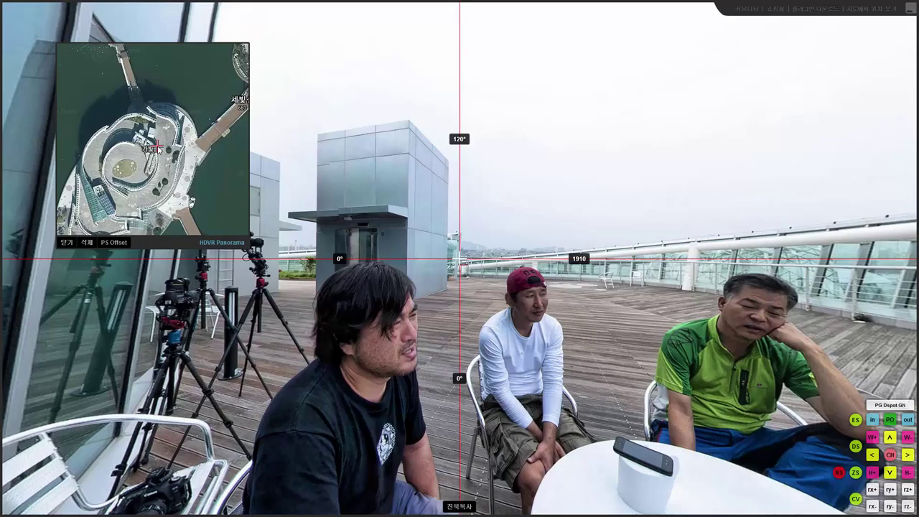
mouse_move(157, 149)
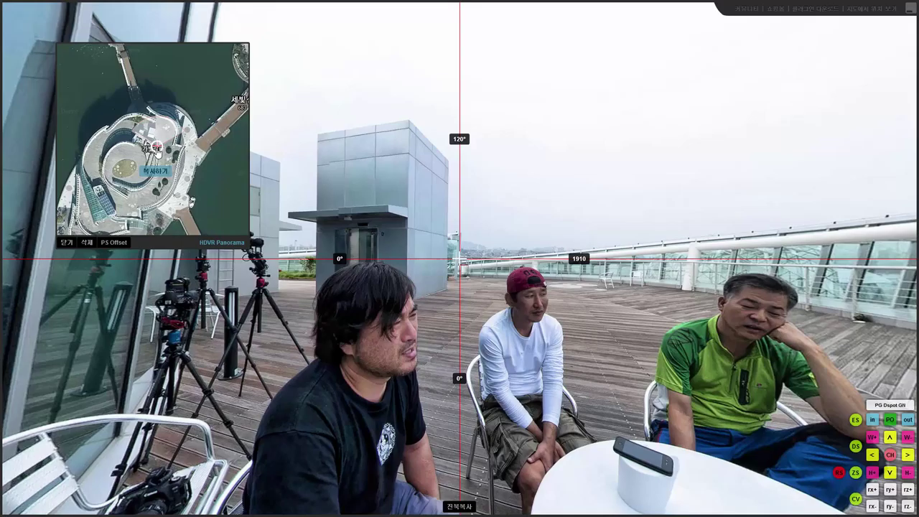
left_click(154, 171)
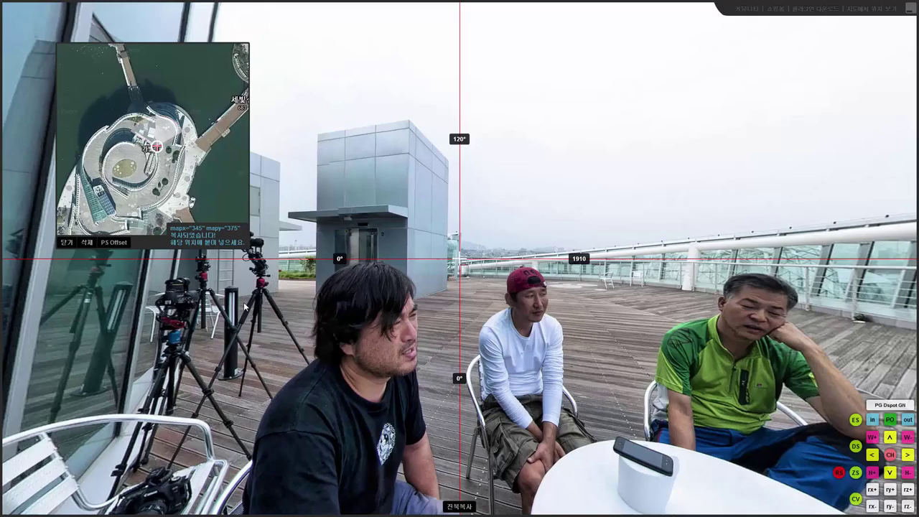
Look around the panorama from the glass wall to the drinks table, then close the viewer
left_click_drag(226, 316, 619, 323)
left_click_drag(326, 339, 510, 343)
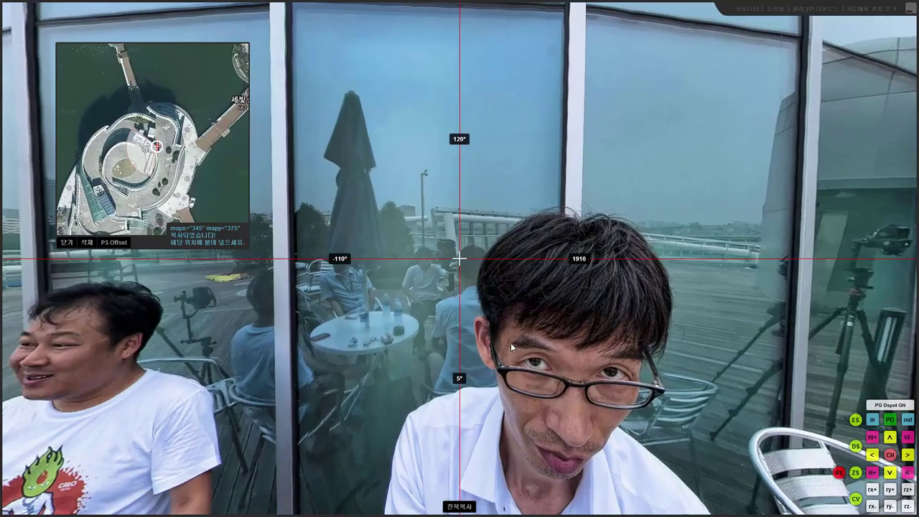
mouse_move(280, 356)
left_mouse_down()
mouse_move(430, 357)
mouse_move(266, 351)
left_mouse_up()
left_click_drag(542, 362, 301, 356)
left_click_drag(610, 359, 489, 357)
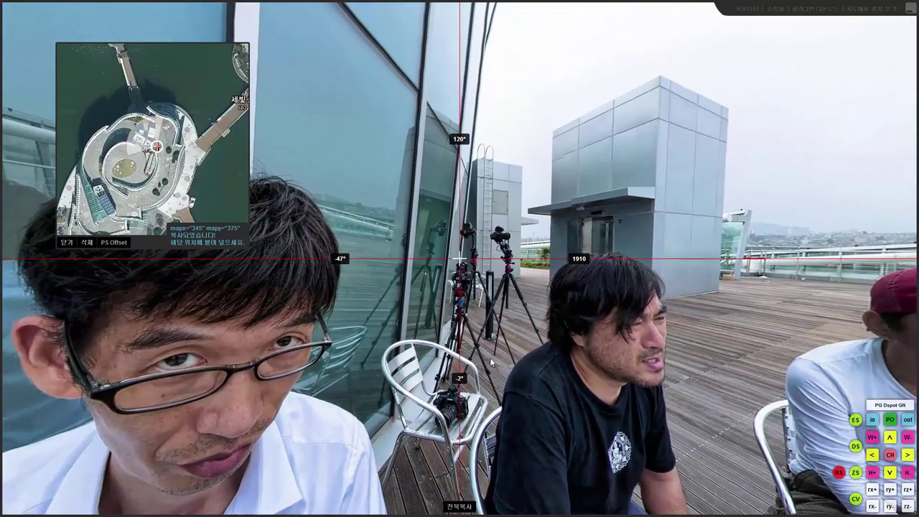
left_click_drag(545, 359, 397, 356)
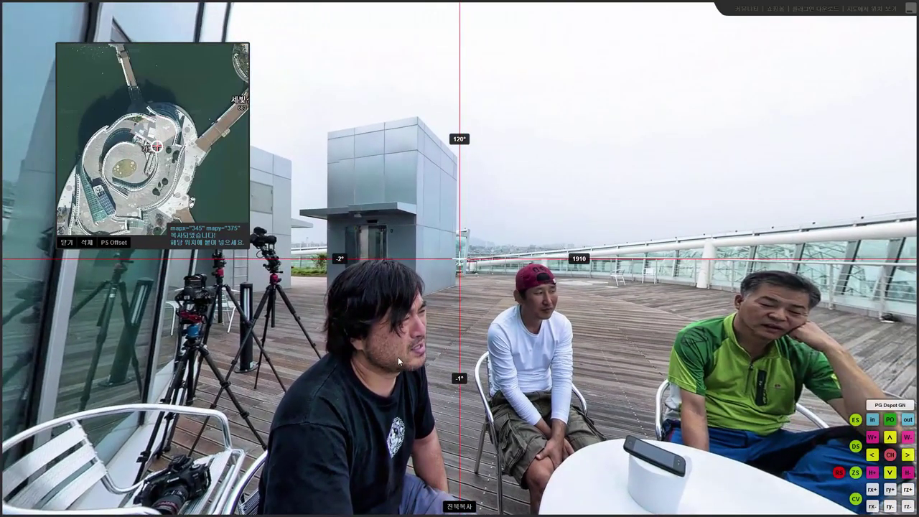
left_click_drag(673, 368, 505, 362)
left_click_drag(727, 373, 511, 364)
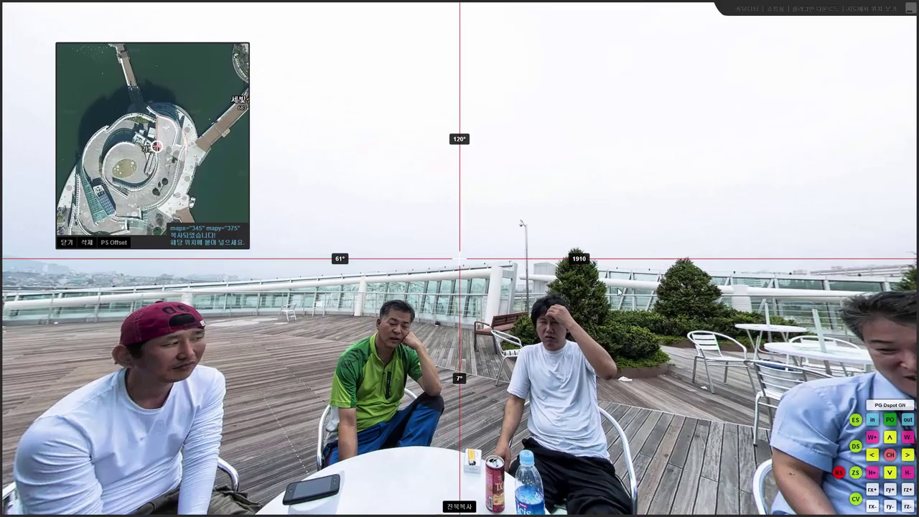
left_click(906, 15)
left_click(463, 43)
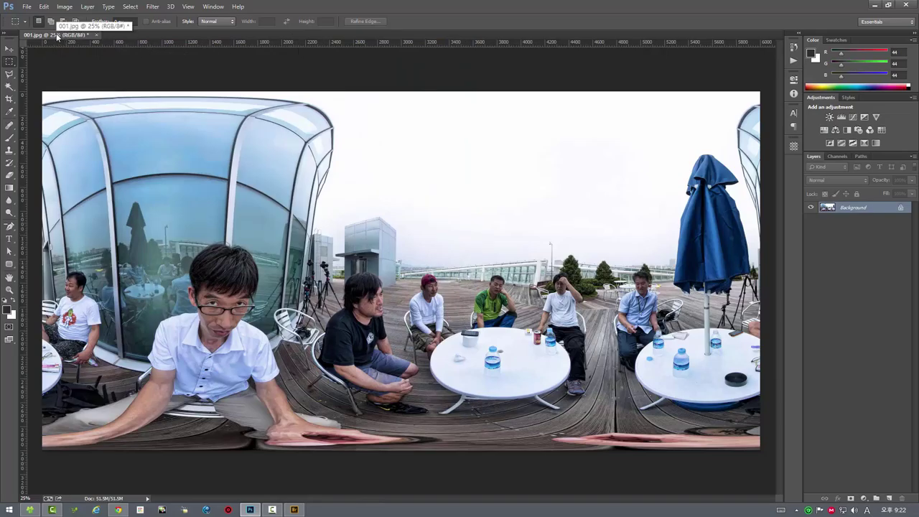
Offset 001.jpg horizontally by -8576 pixels with Wrap Around
left_click(153, 7)
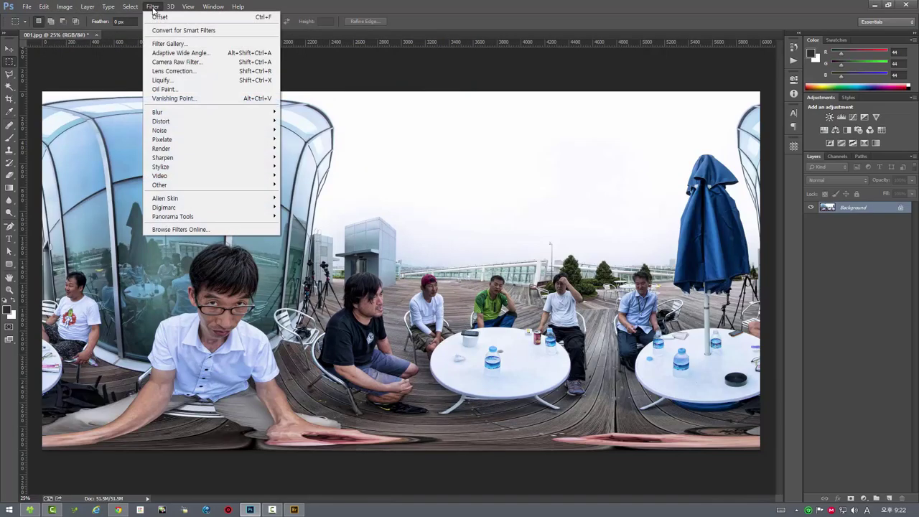
mouse_move(215, 184)
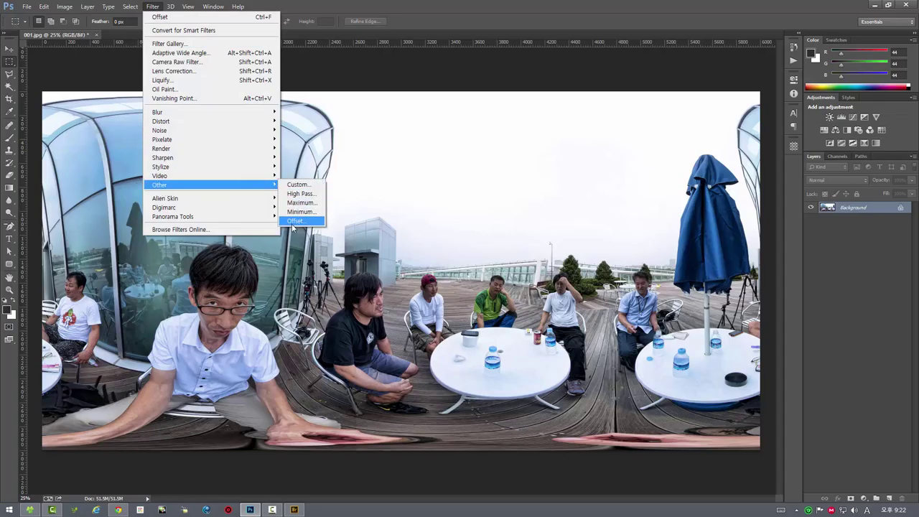
left_click(295, 221)
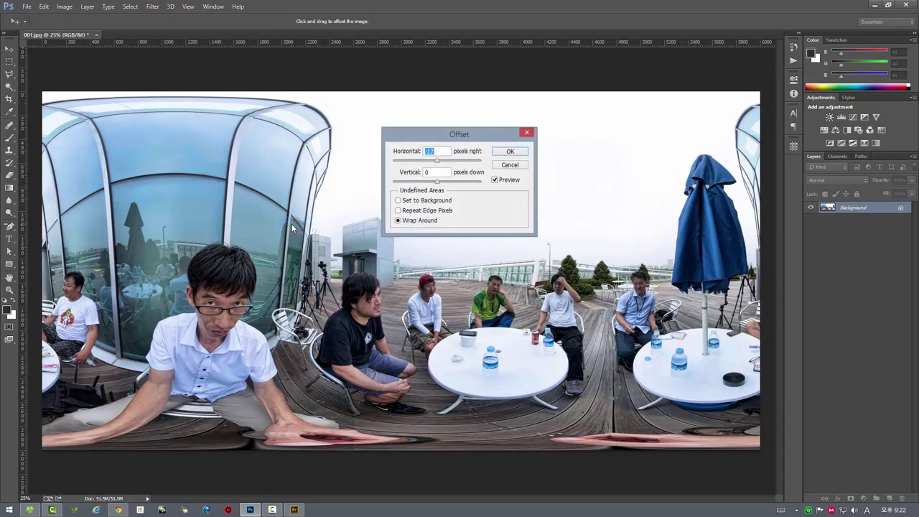
left_click(413, 161)
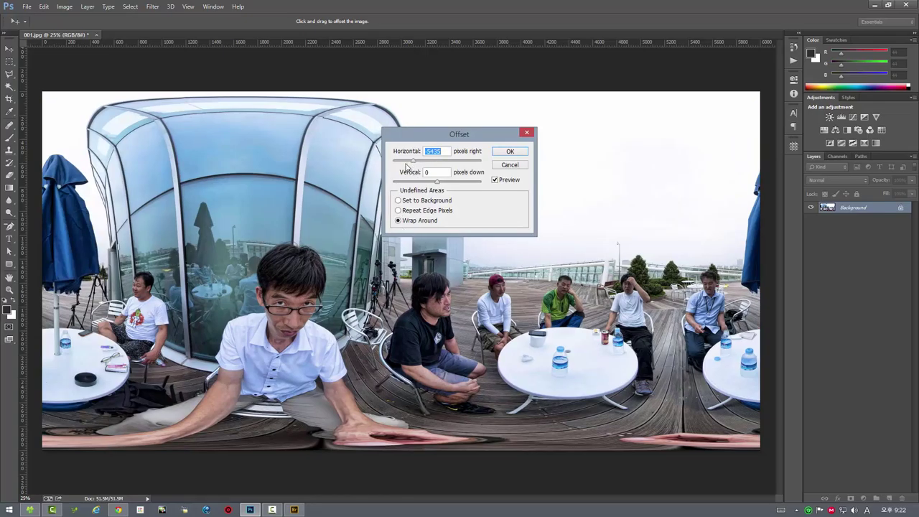
left_click(405, 162)
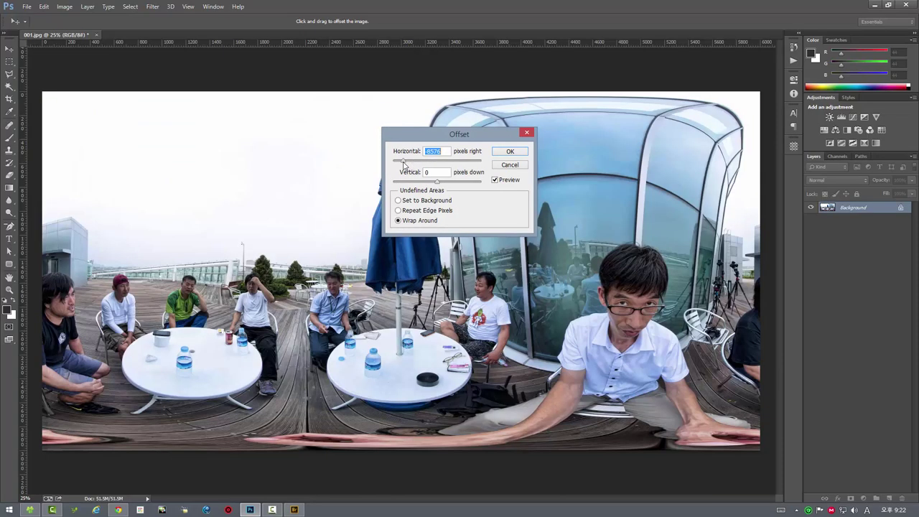
left_click(508, 152)
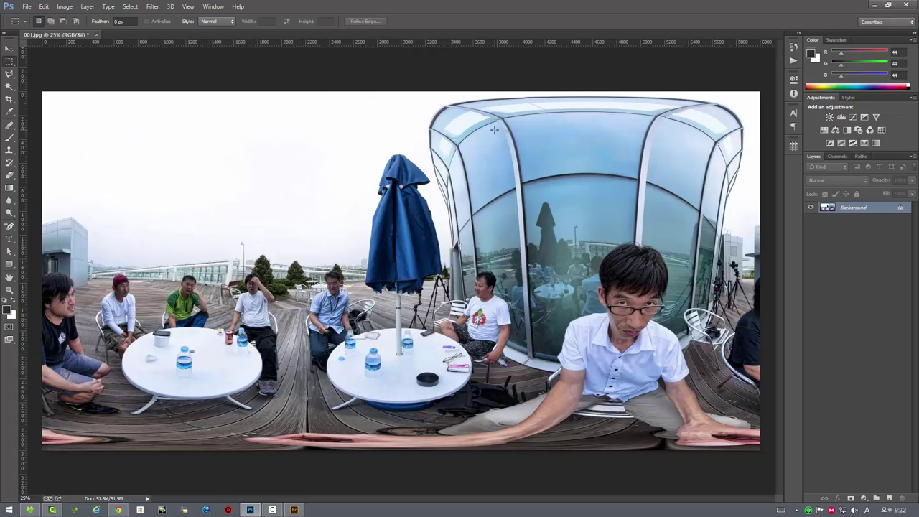
Open the offset panorama full screen with its map inset and rotate the view left
key("F12")
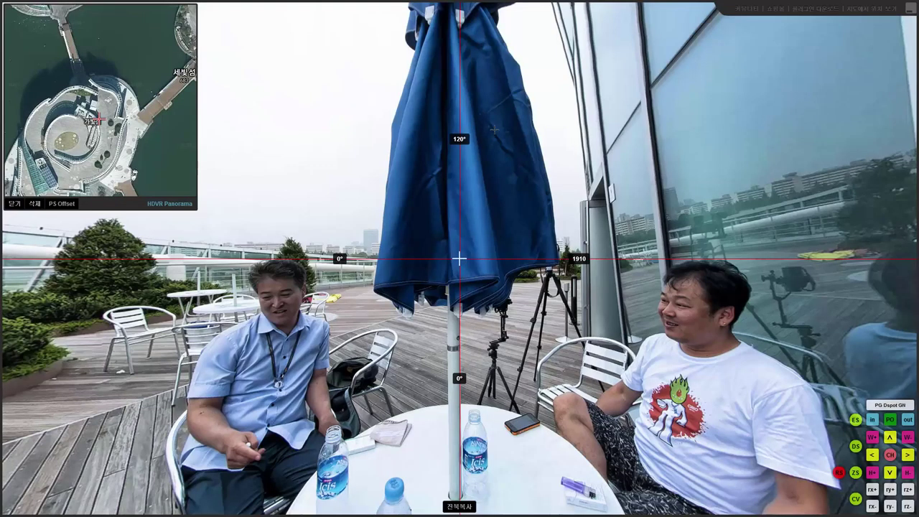
key("Left")
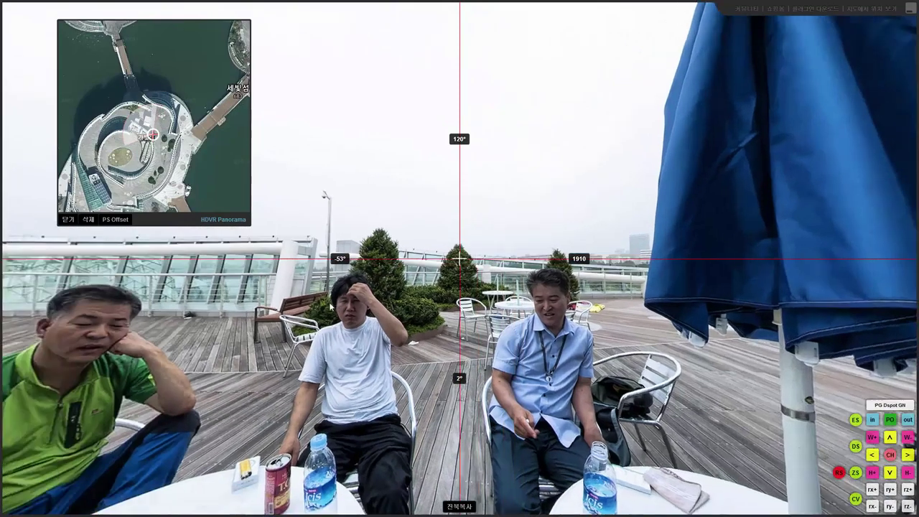
left_click_drag(171, 309, 472, 305)
left_click_drag(237, 323, 460, 324)
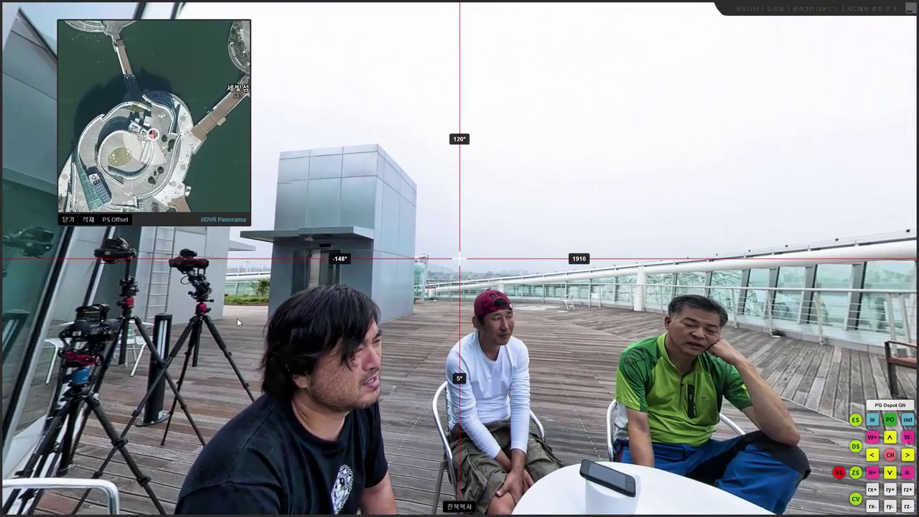
left_click_drag(237, 318, 535, 308)
left_click_drag(353, 319, 494, 301)
left_click_drag(520, 331, 373, 331)
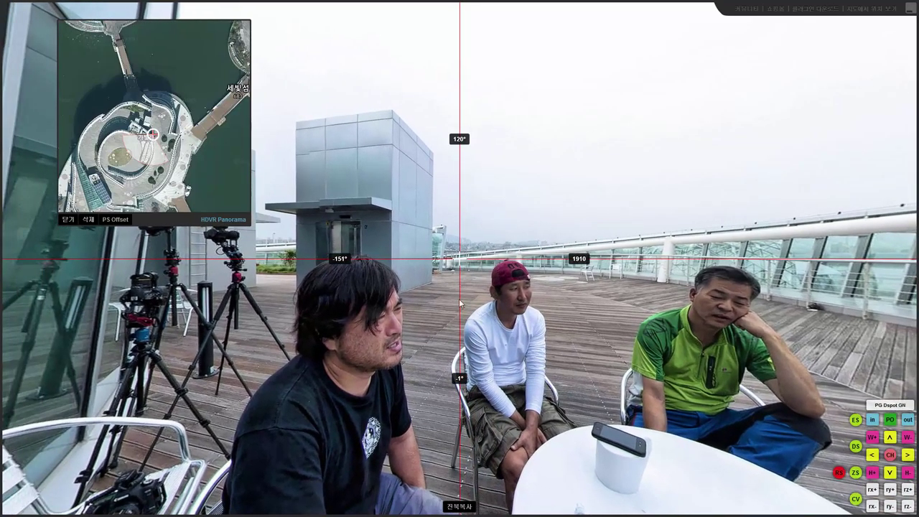
Return to full screen and turn until the blue umbrella and glass wall are centred
left_click(910, 9)
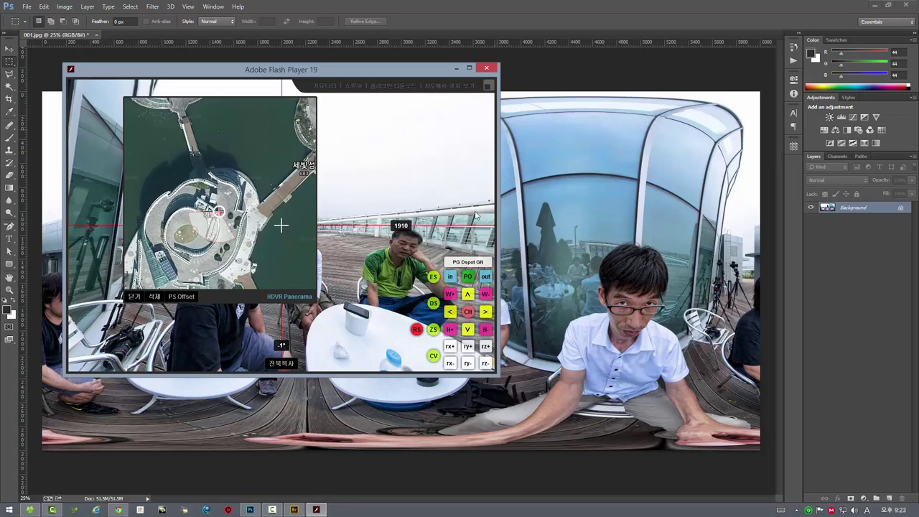
left_click(488, 86)
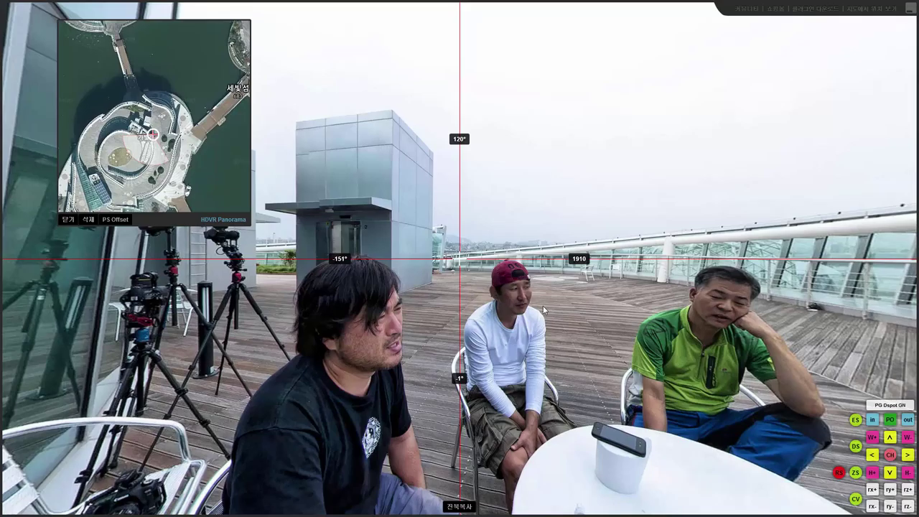
left_click_drag(338, 310, 252, 310)
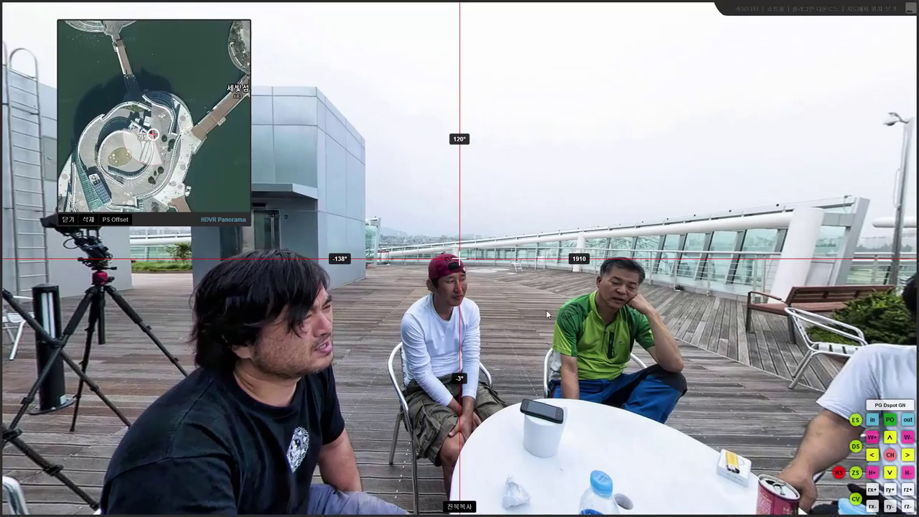
left_click_drag(545, 309, 239, 269)
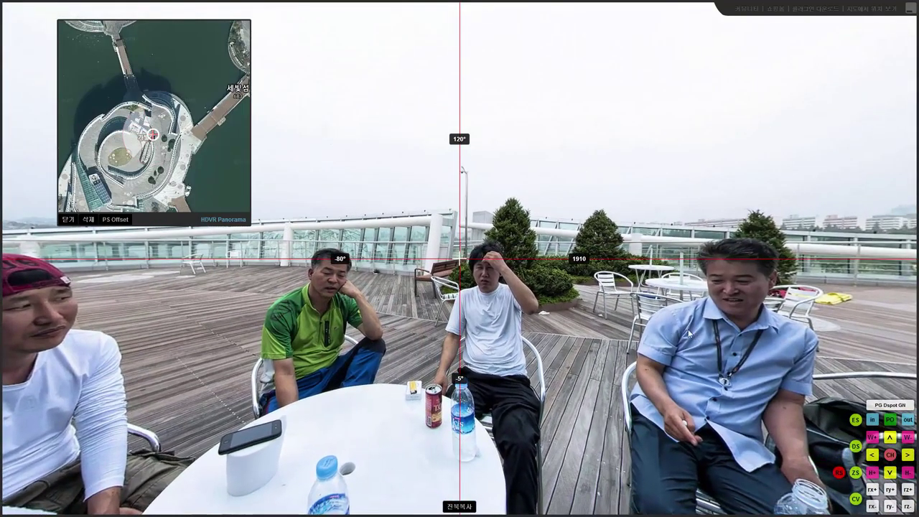
left_click_drag(687, 329, 235, 331)
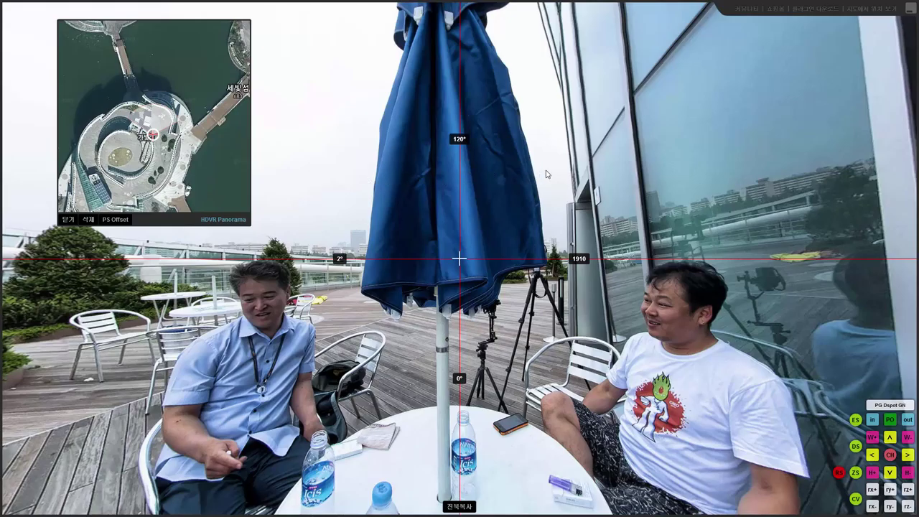
Start Radar Plugin - Edit Heading and rotate the view to check the radar
right_click(154, 118)
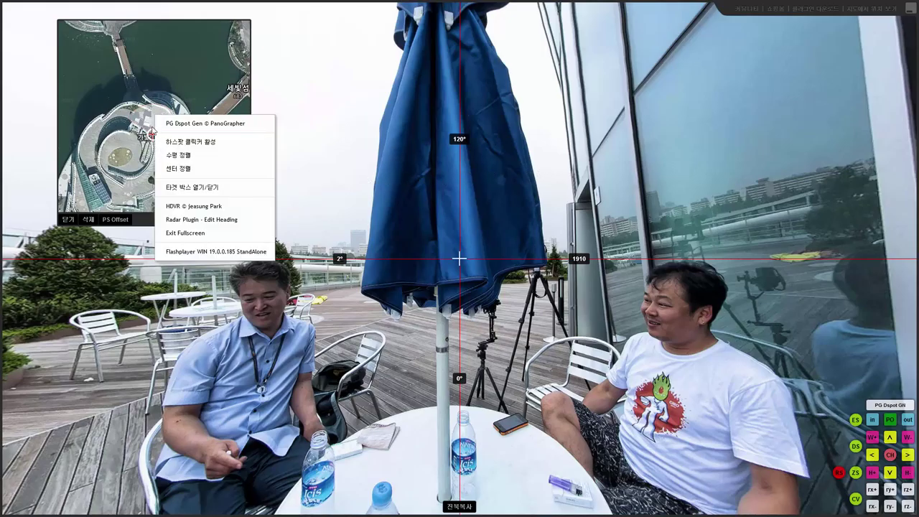
left_click(244, 220)
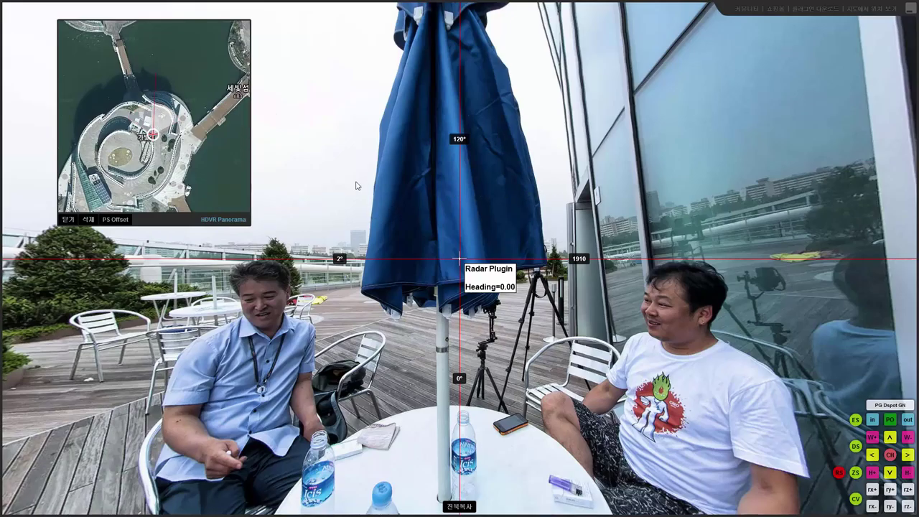
left_click_drag(357, 184, 533, 176)
left_click_drag(328, 185, 625, 176)
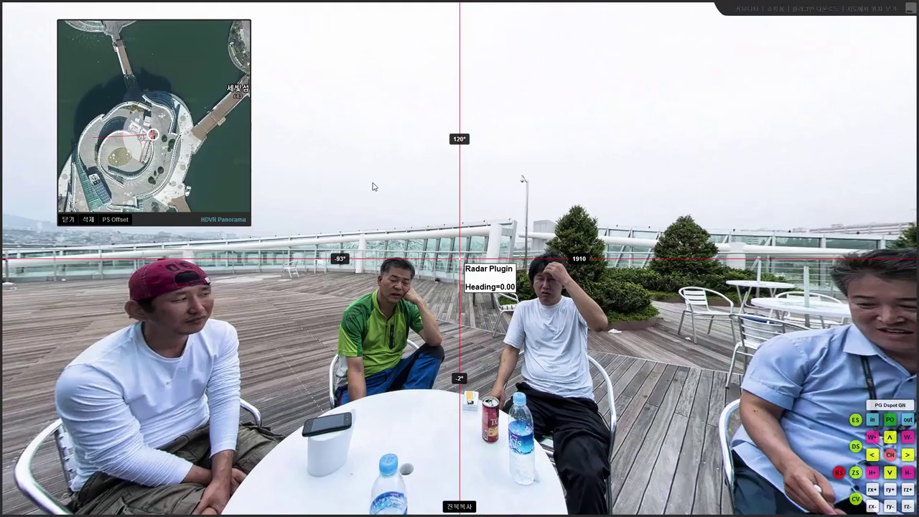
left_click_drag(373, 187, 544, 176)
left_click_drag(351, 183, 709, 181)
Centre the umbrella and rotate the minimap radar wedge to set heading -220.02
left_click_drag(405, 188, 739, 205)
left_click_drag(445, 188, 621, 191)
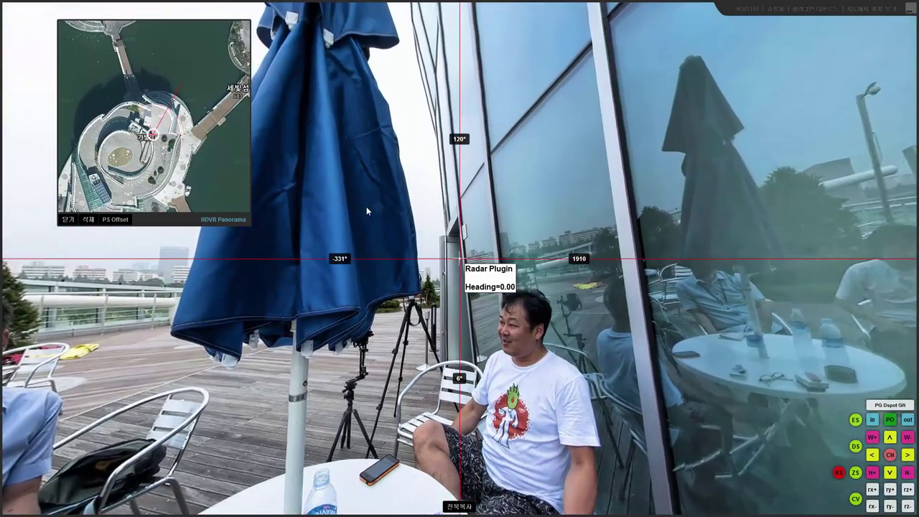
left_click_drag(366, 206, 581, 186)
left_click_drag(473, 204, 576, 180)
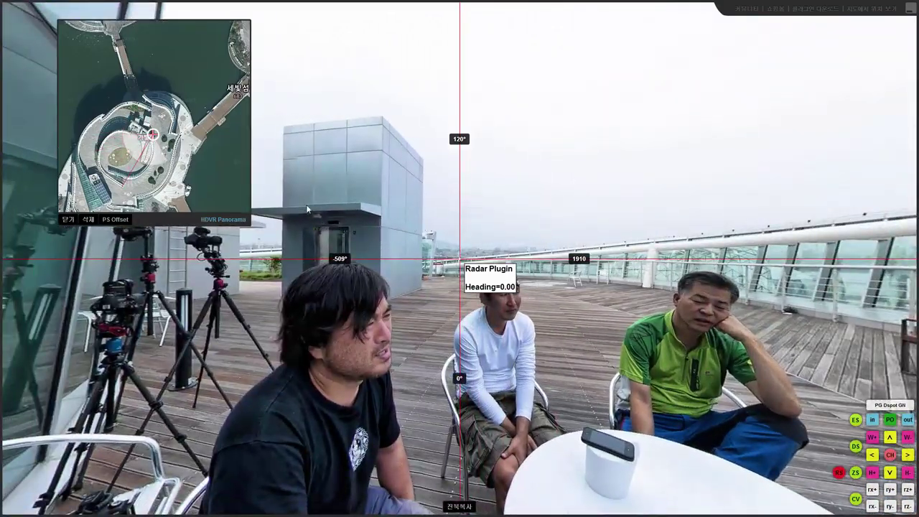
left_click_drag(545, 186, 642, 175)
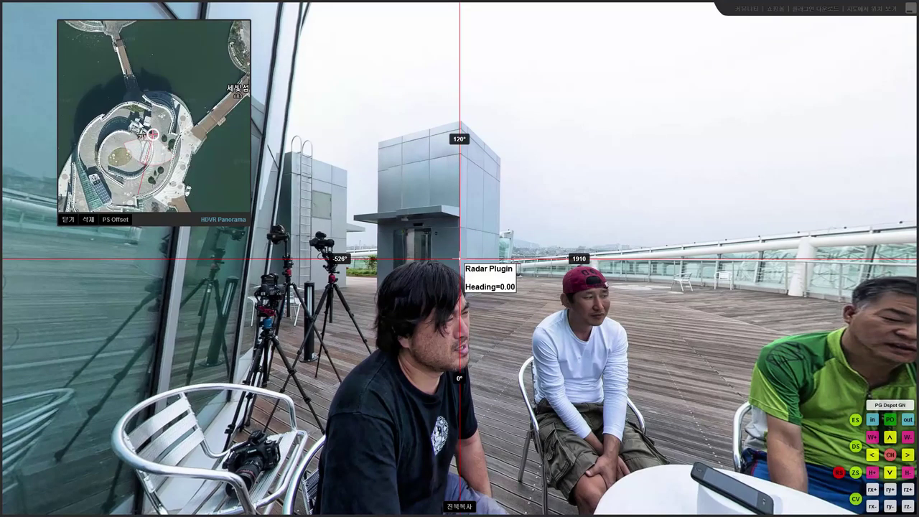
left_click_drag(155, 162, 121, 105)
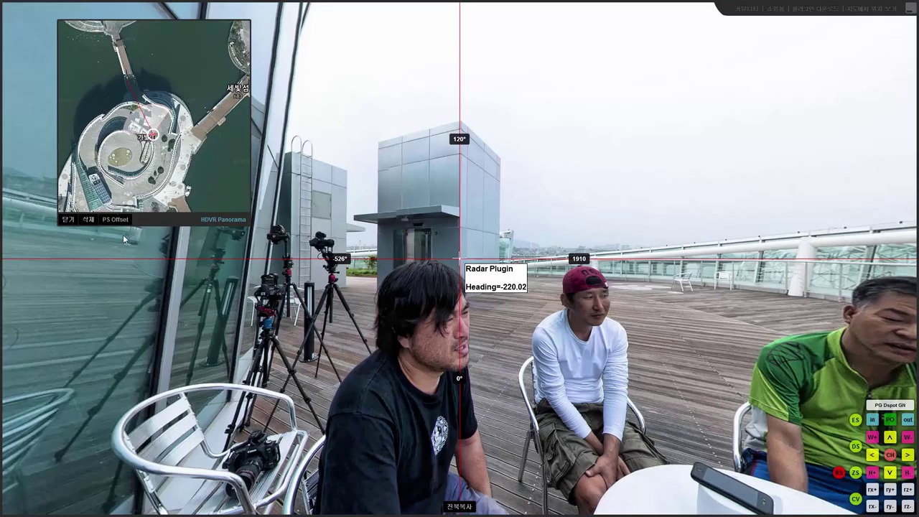
Close the viewer and offset 001.jpg horizontally by a pasted -3667 pixels with Wrap Around
left_click(907, 10)
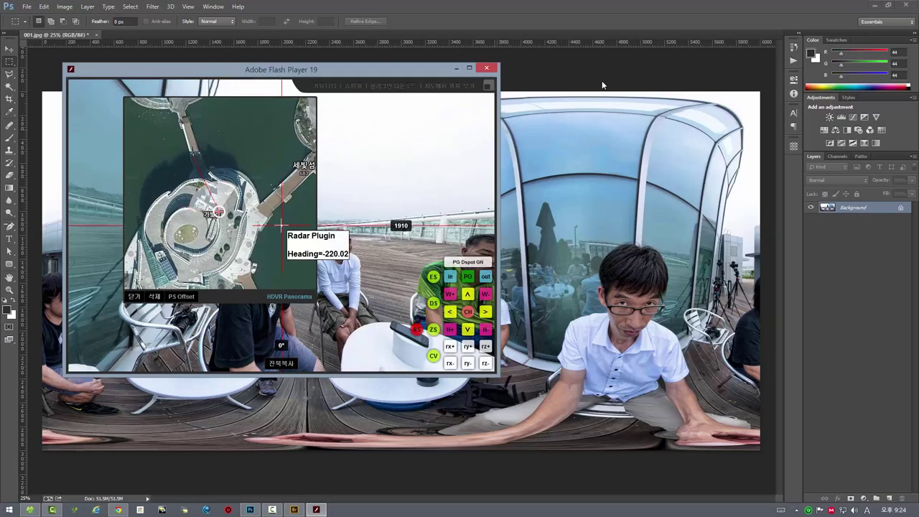
left_click(488, 69)
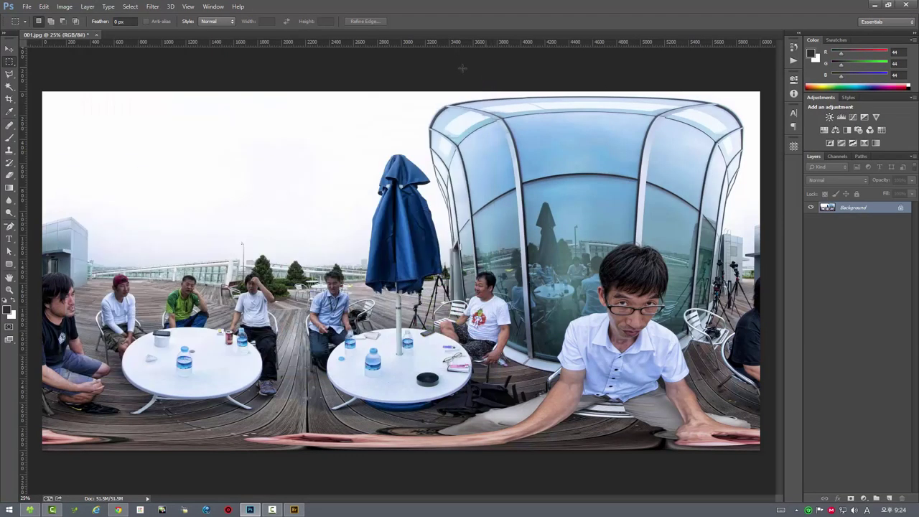
left_click(152, 7)
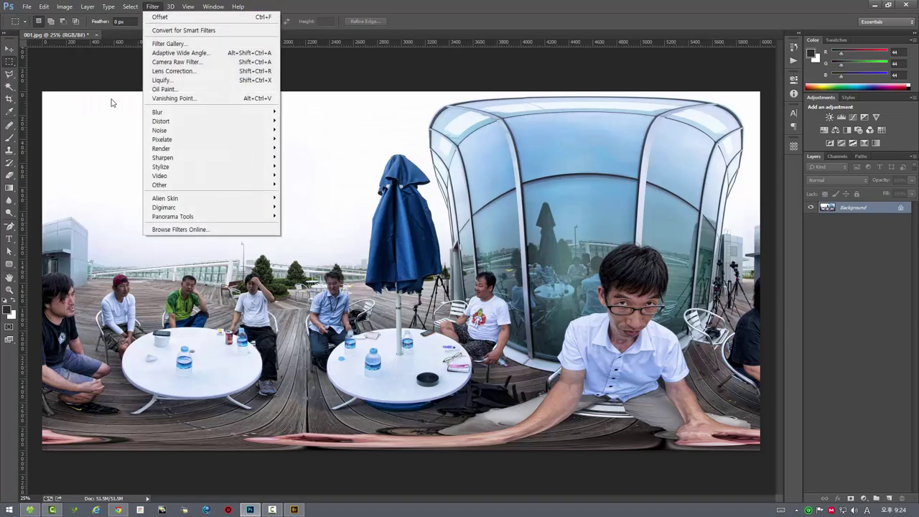
mouse_move(164, 186)
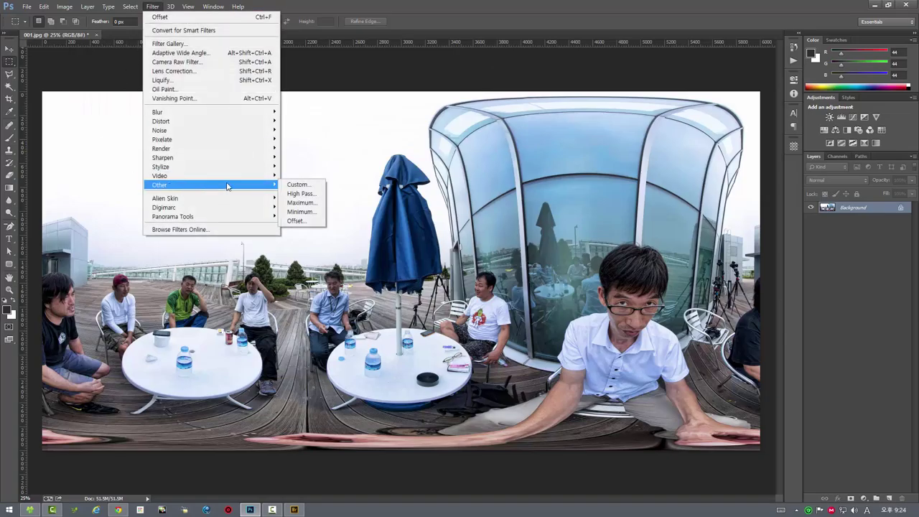
left_click(310, 222)
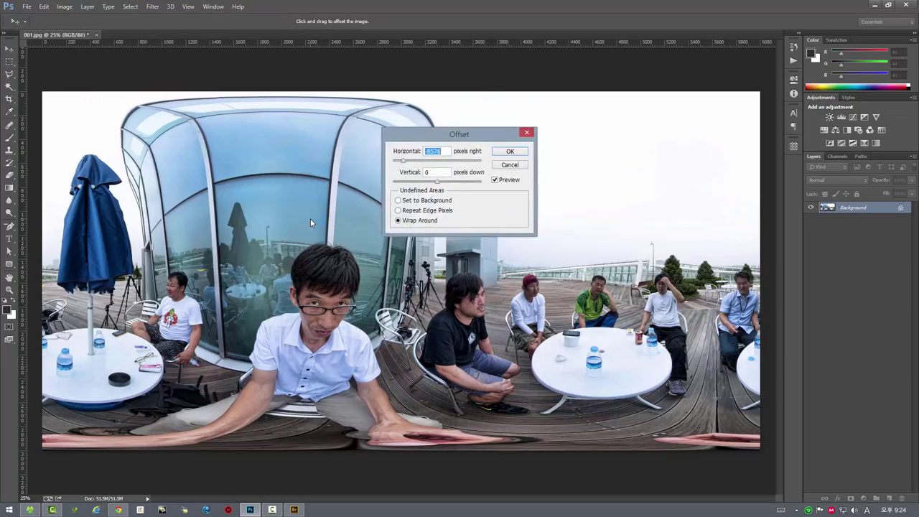
right_click(430, 153)
left_click(451, 191)
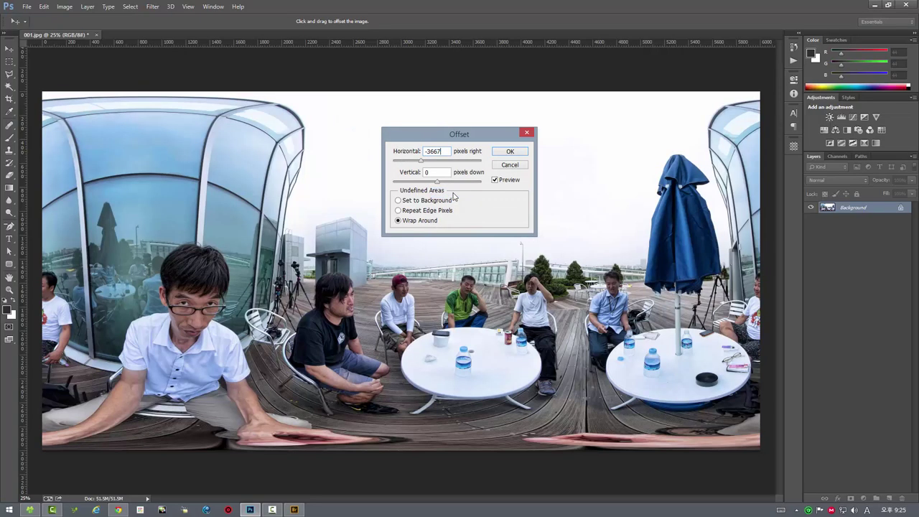
left_click(508, 152)
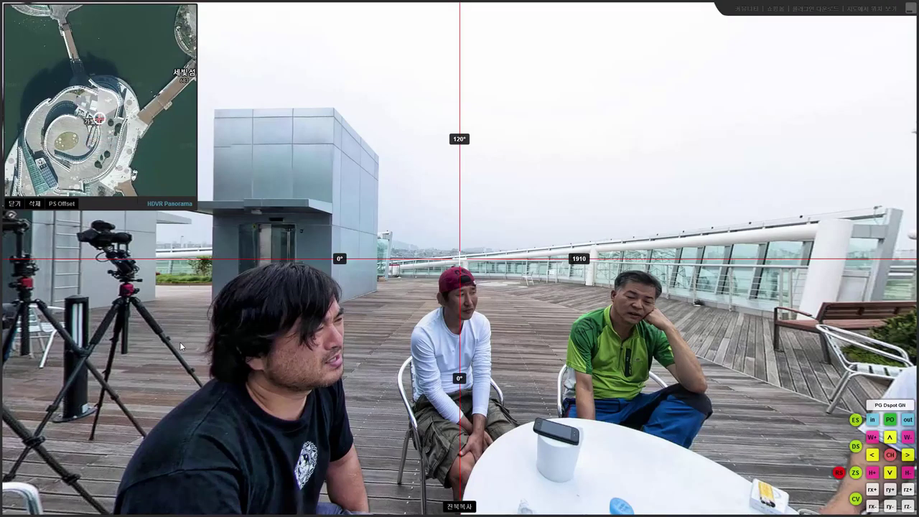
Look around the re-centred panorama past the umbrella and level the horizon
left_click_drag(151, 350, 337, 356)
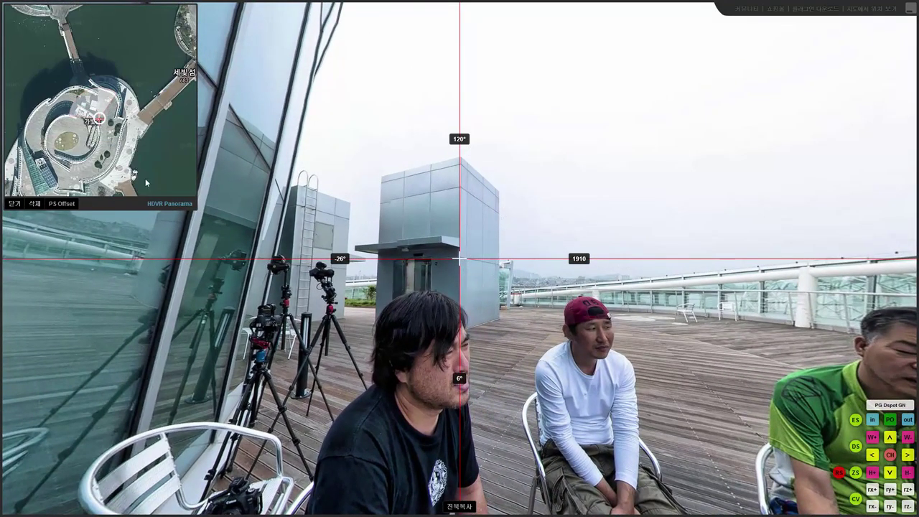
left_click_drag(268, 331, 231, 353)
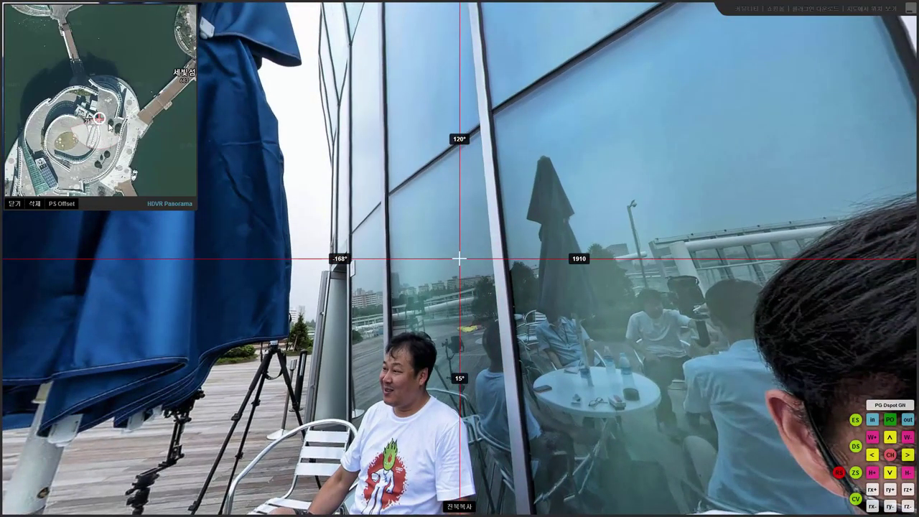
left_click_drag(129, 325, 304, 306)
left_click_drag(107, 334, 446, 313)
left_click_drag(289, 337, 538, 304)
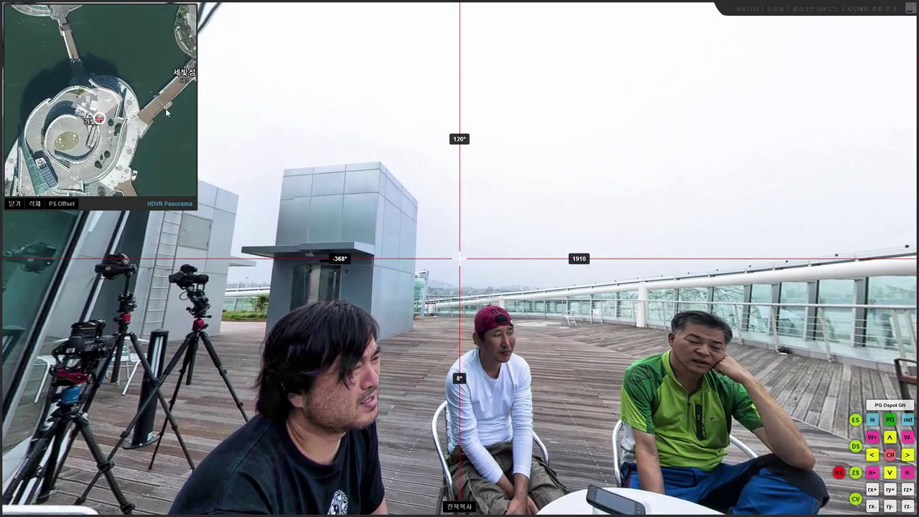
left_click_drag(407, 318, 409, 307)
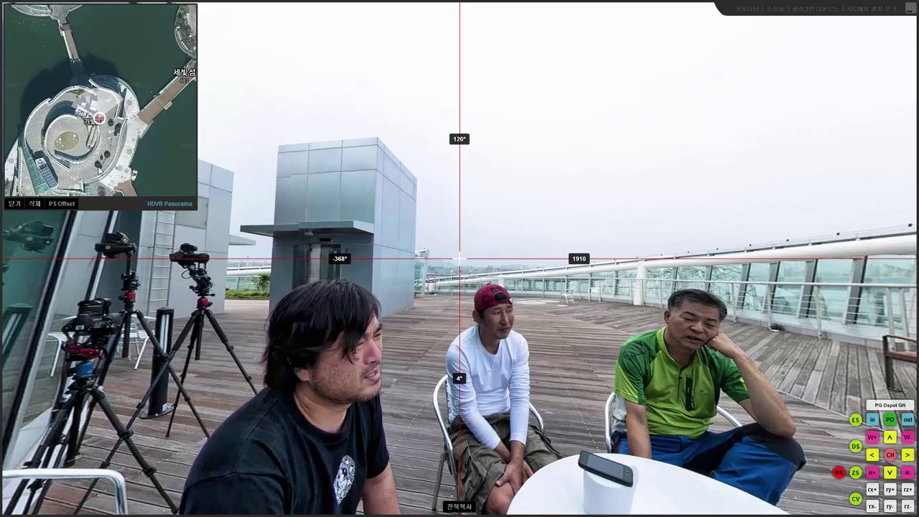
Move the minimap panel slightly down and right, view the far table, then exit full screen
left_click_drag(157, 208, 181, 228)
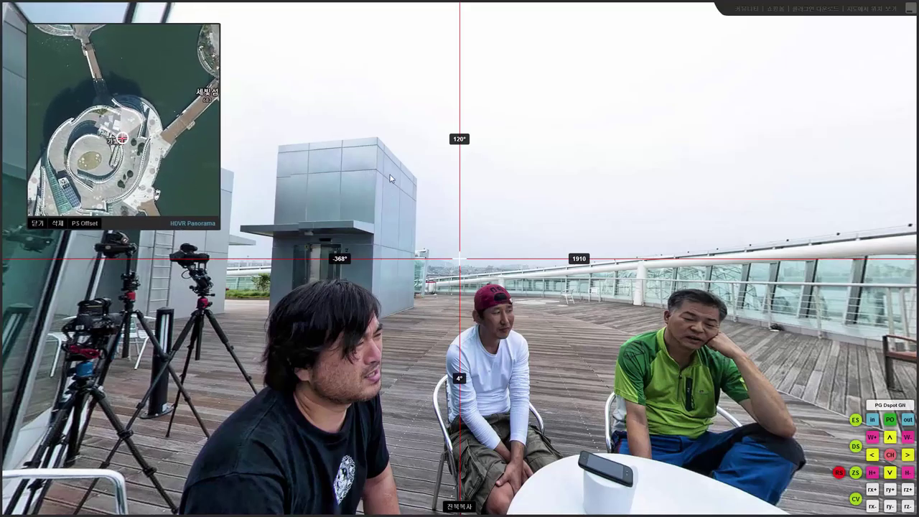
left_click_drag(390, 174, 380, 168)
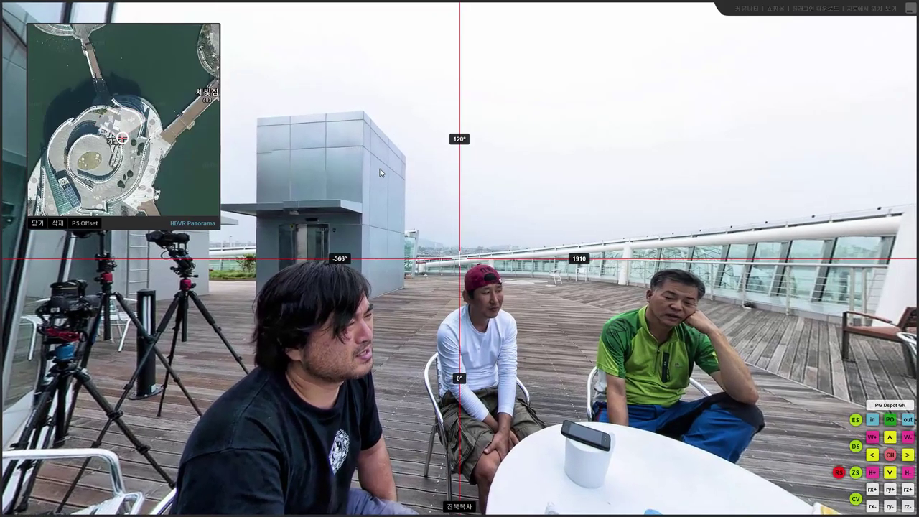
left_click_drag(380, 169, 361, 164)
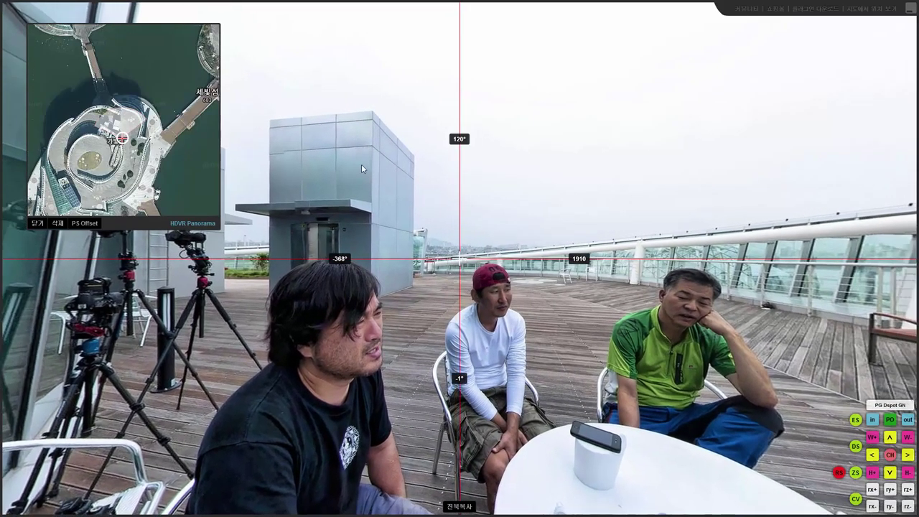
left_click_drag(490, 267, 229, 253)
left_click_drag(574, 244, 433, 238)
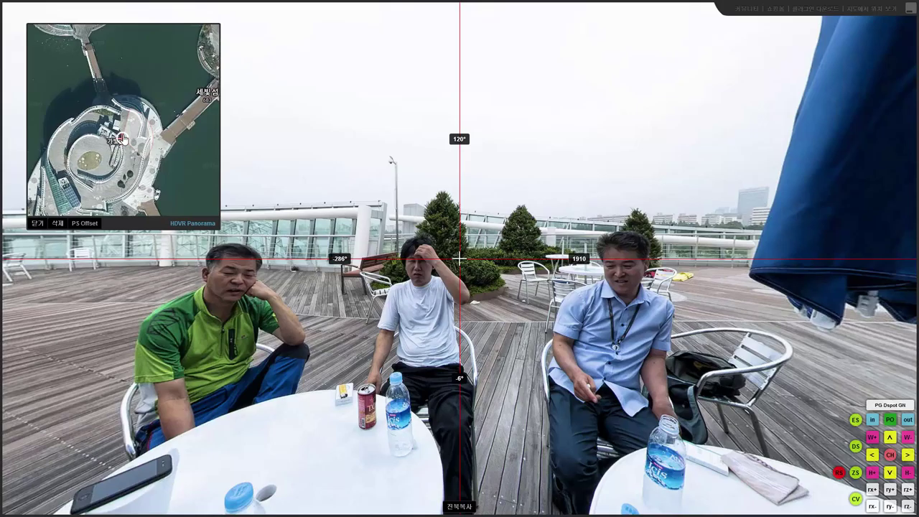
mouse_move(125, 139)
left_click_drag(328, 223, 353, 222)
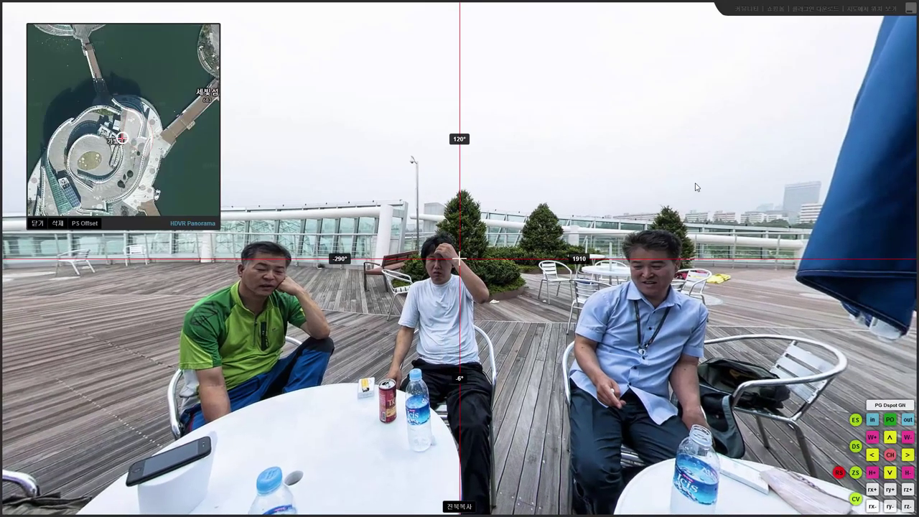
left_click(909, 14)
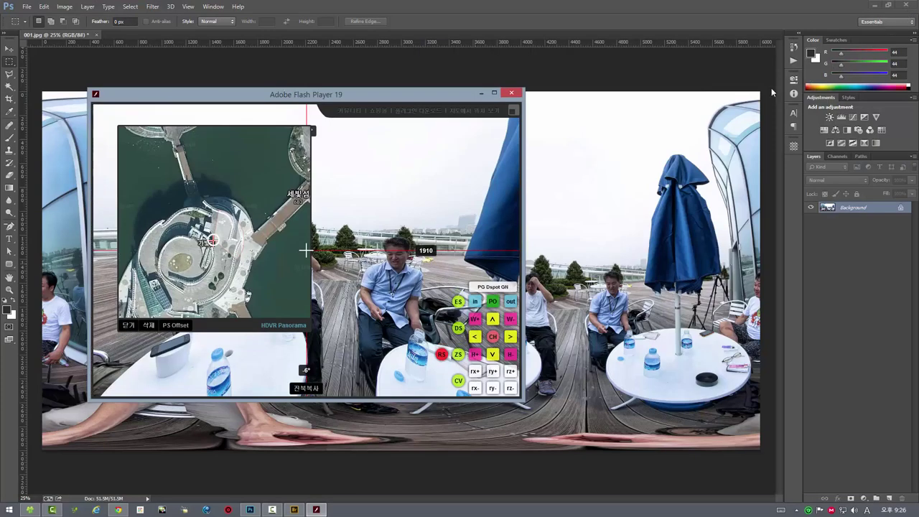
Turn the panorama slightly and leave full screen
left_click(511, 94)
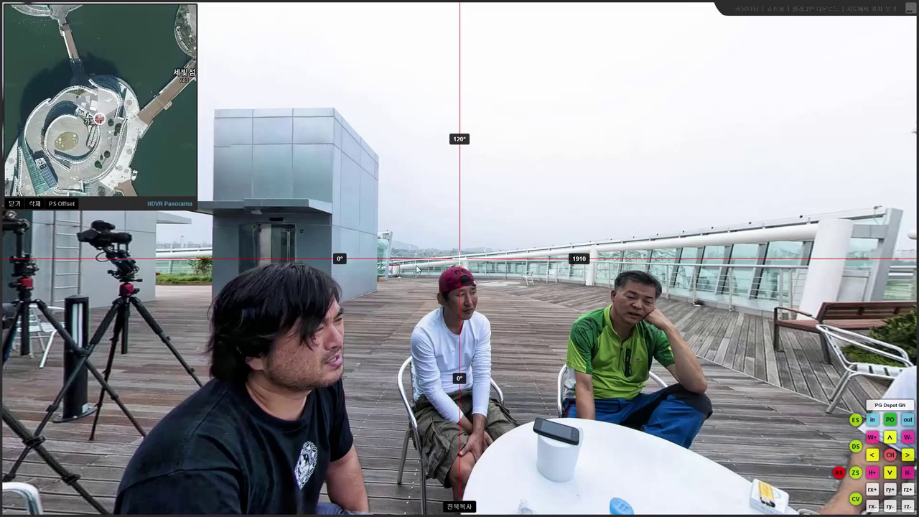
left_click_drag(539, 209, 562, 202)
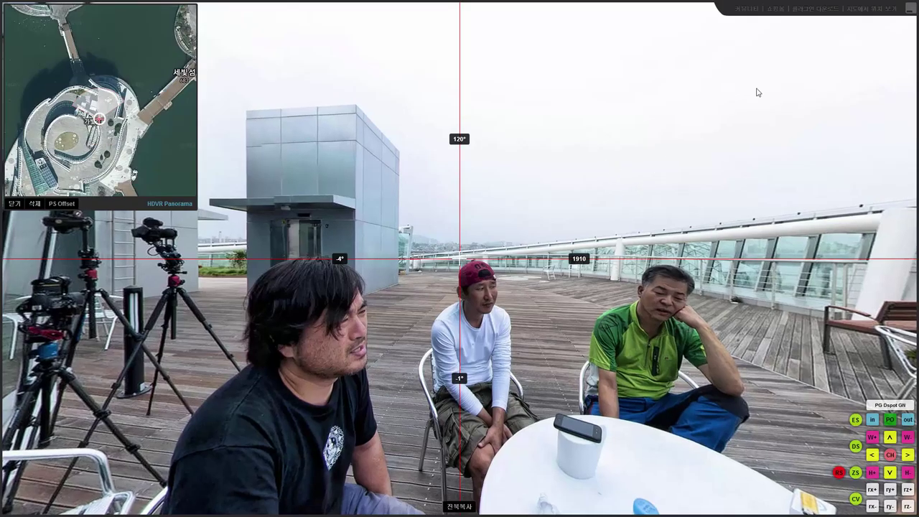
left_click(907, 10)
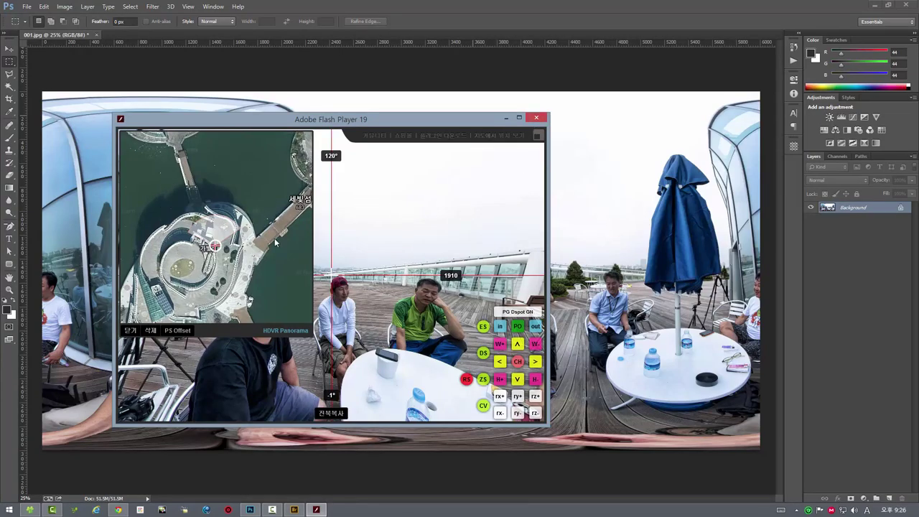
Maximize the viewer, shift the mini-map panel from the corner, then switch to the Daum map page
left_click(523, 118)
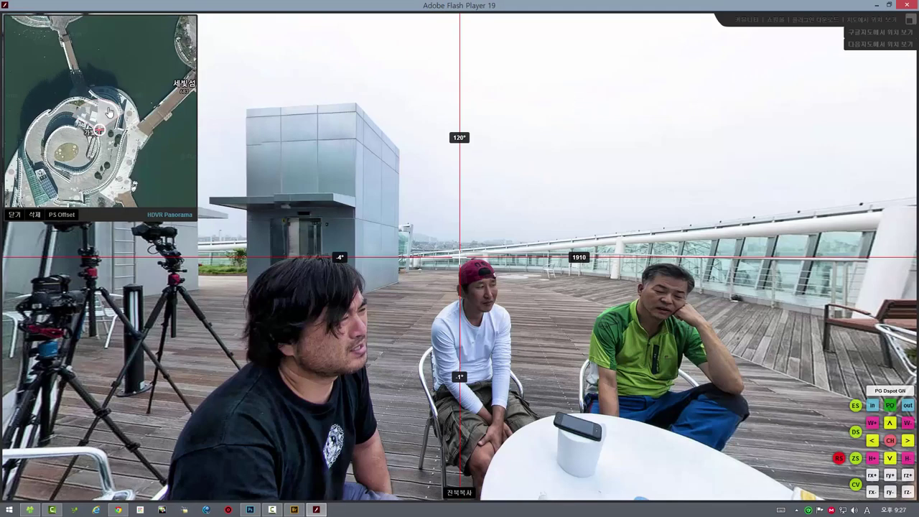
left_click_drag(159, 167, 166, 172)
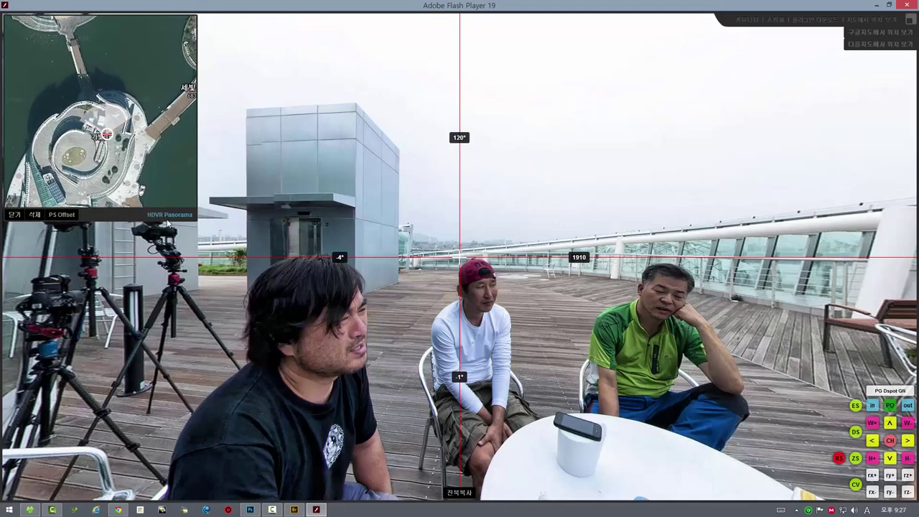
left_click_drag(168, 224, 210, 252)
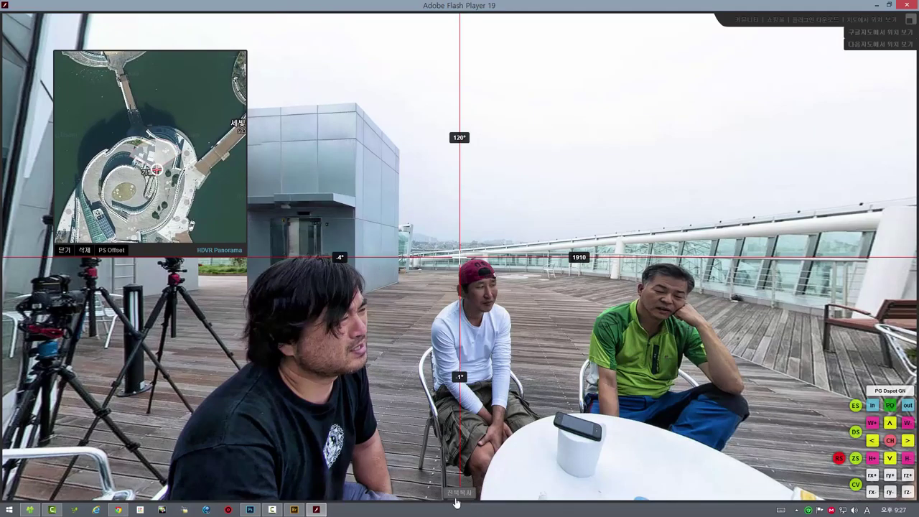
left_click_drag(418, 452, 426, 477)
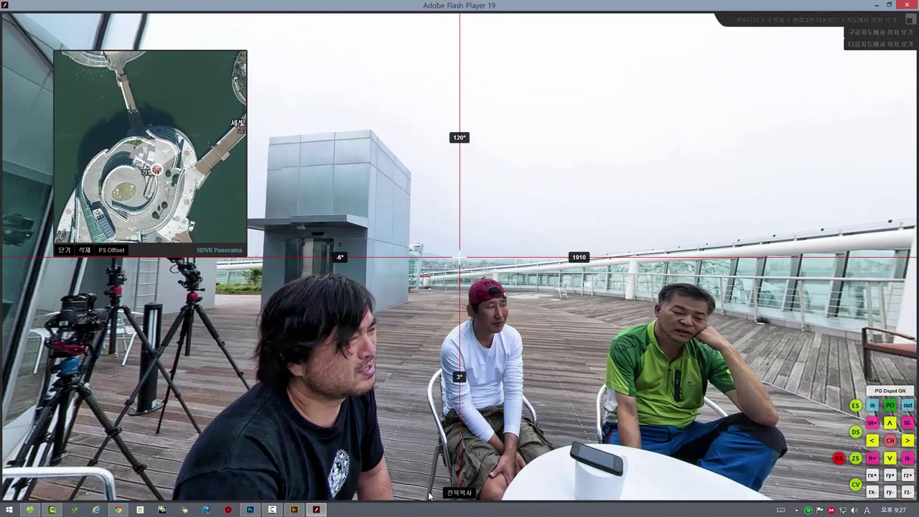
left_click(888, 6)
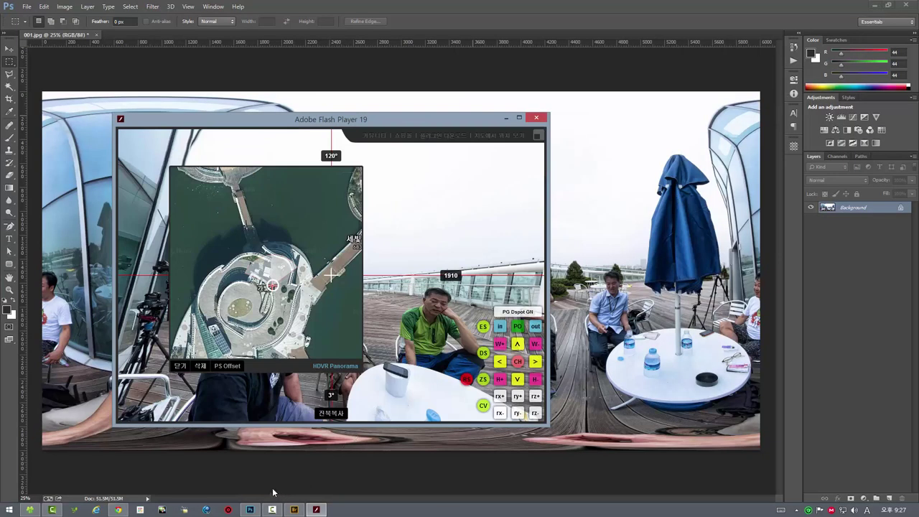
left_click(118, 510)
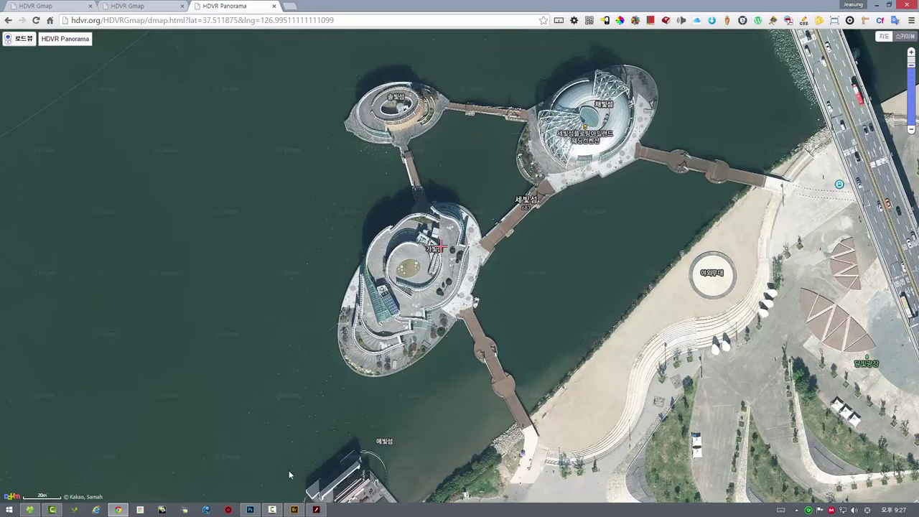
Move the panorama viewer left and recentre the Daum map on the panorama marker
left_click(316, 509)
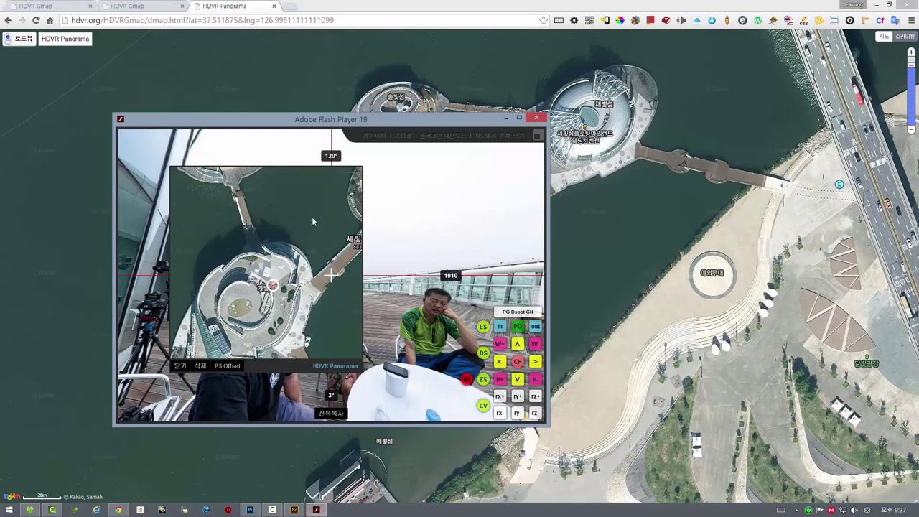
left_click_drag(367, 122, 305, 132)
key("alt+Tab")
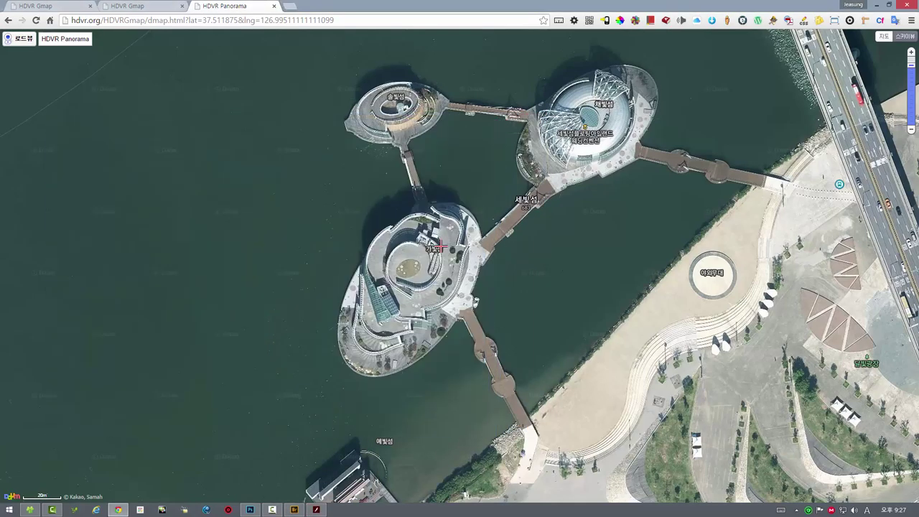
left_click(316, 510)
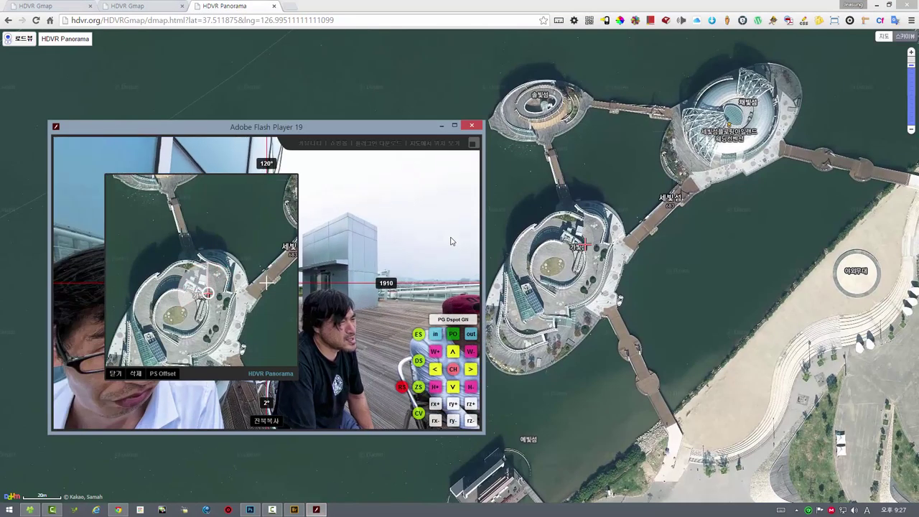
Close and reopen the mini-map while swinging the heading, then close the viewer and return to 001.jpg
left_click(115, 373)
left_click_drag(375, 343, 249, 336)
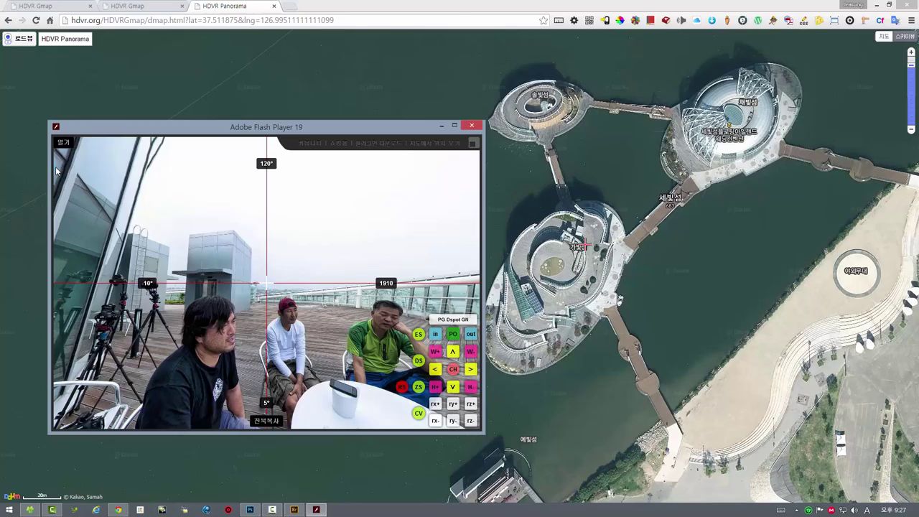
left_click(63, 143)
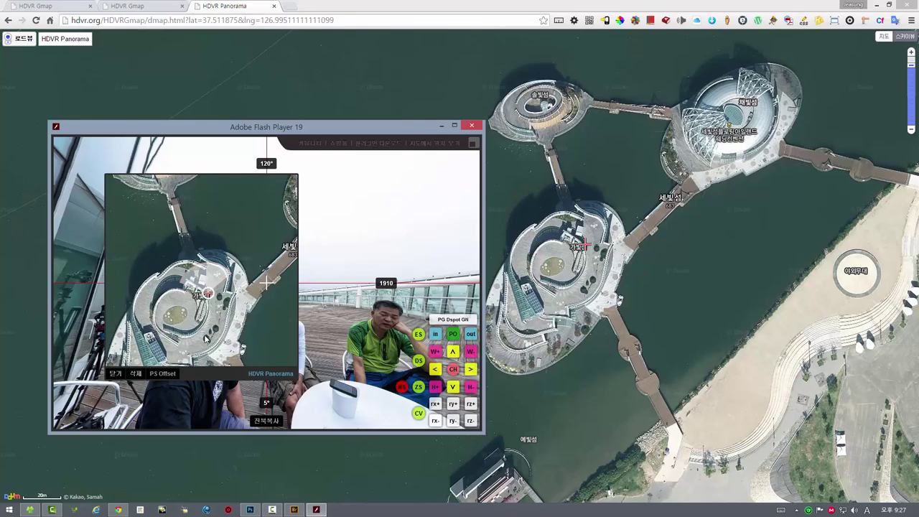
left_click(471, 127)
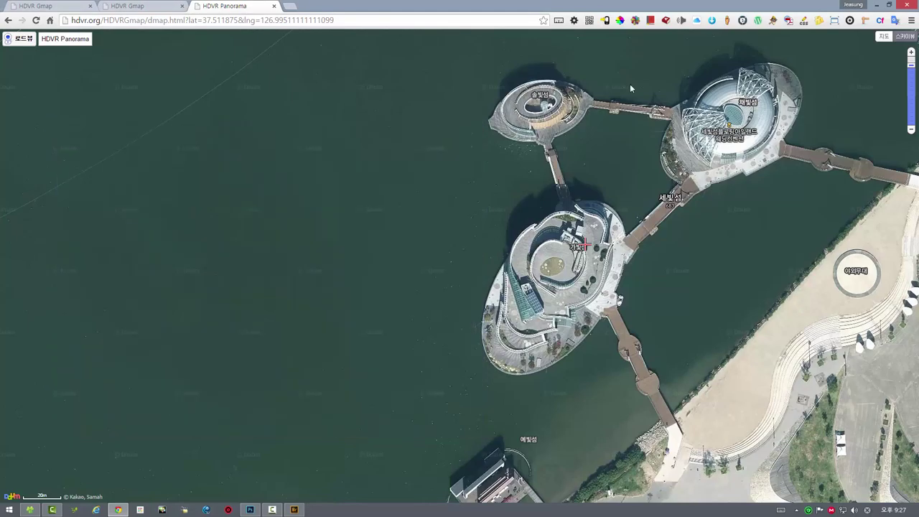
key("alt+Tab")
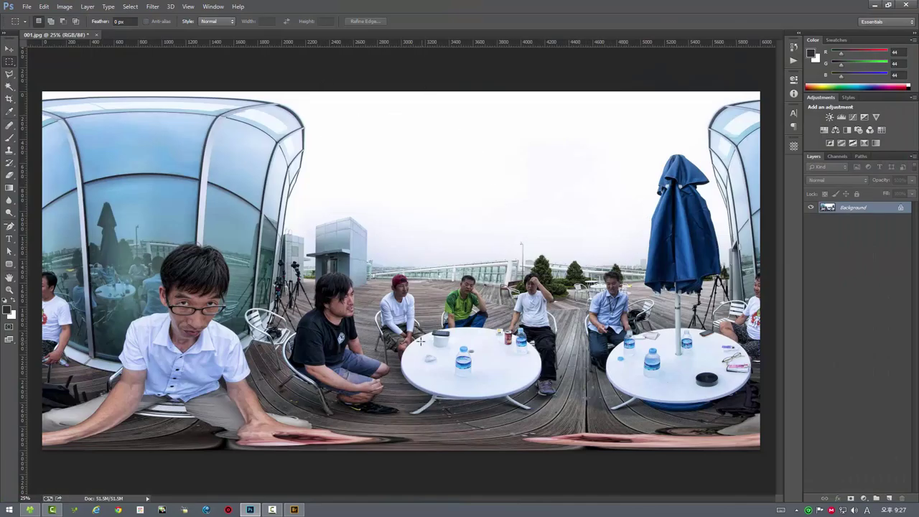
Save 001.jpg and close its document
left_click(27, 6)
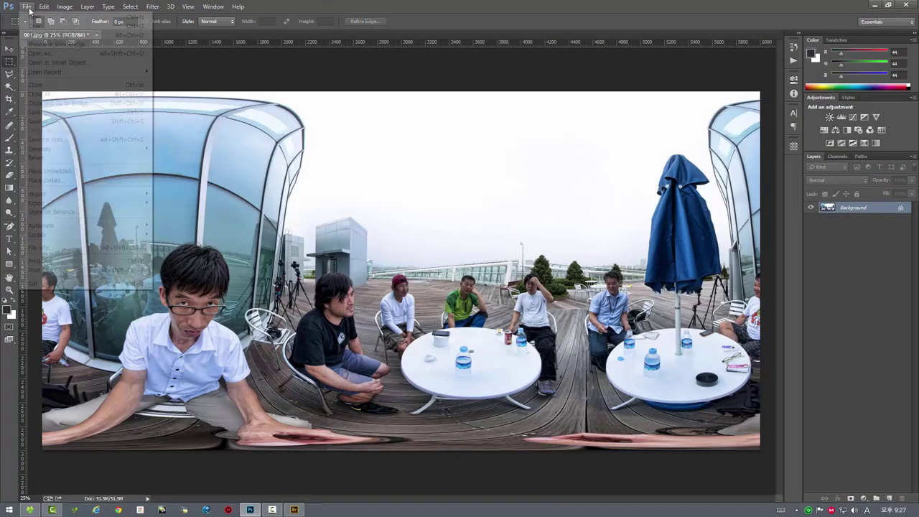
left_click(33, 112)
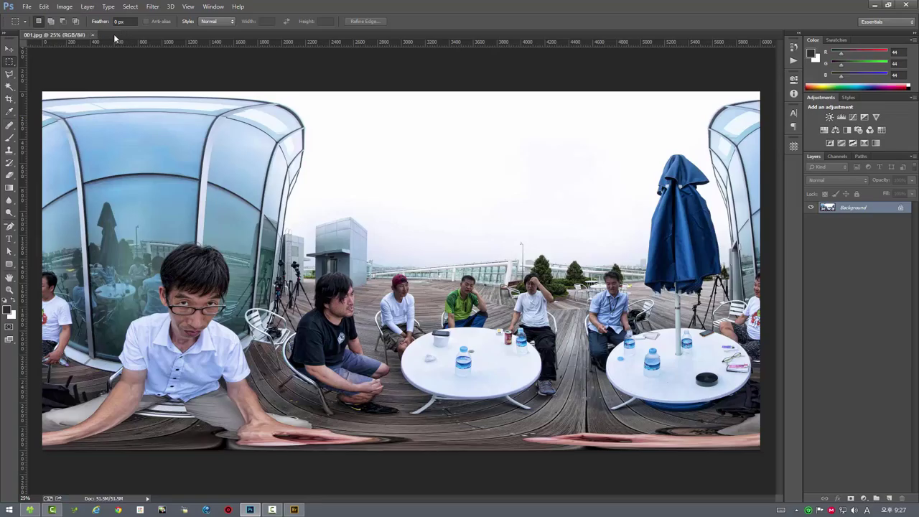
left_click(93, 34)
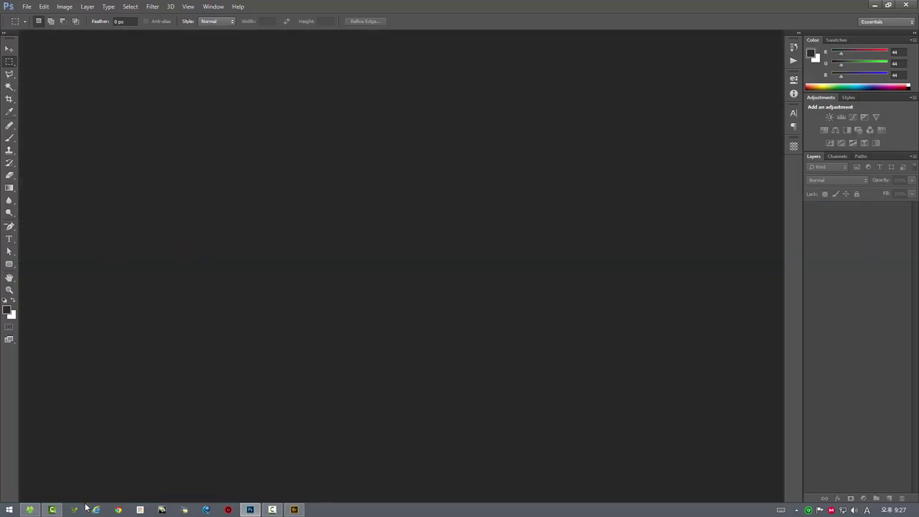
Open 002.jpg from the 새빛둥둥섬 folder in Adobe Bridge into Photoshop
left_click(31, 510)
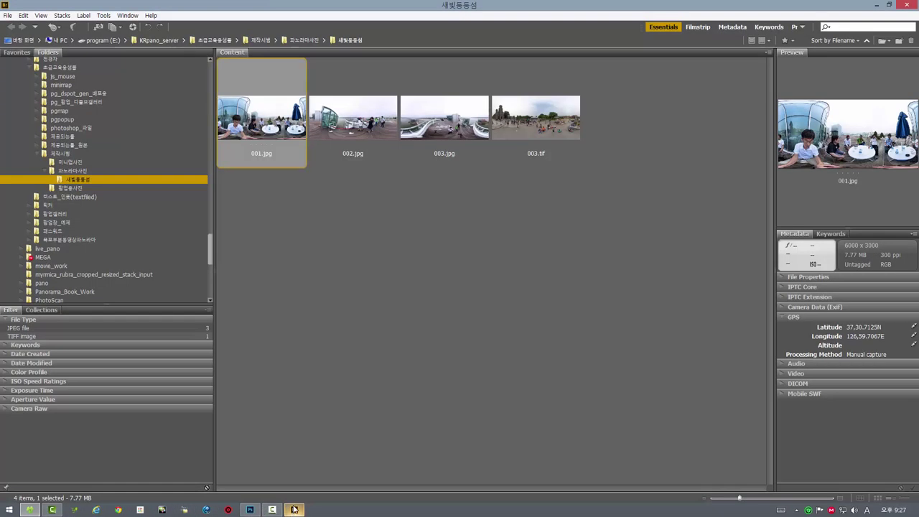
left_click(294, 510)
left_click(345, 143)
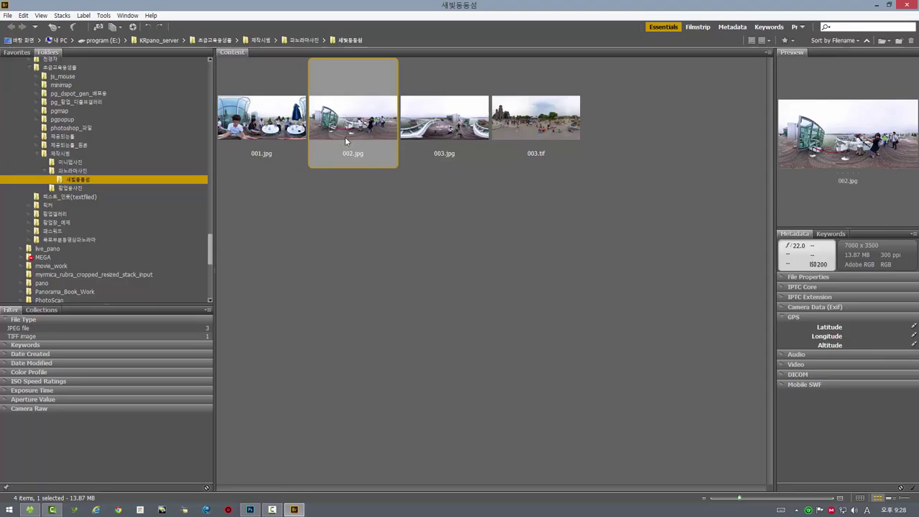
double_click(347, 128)
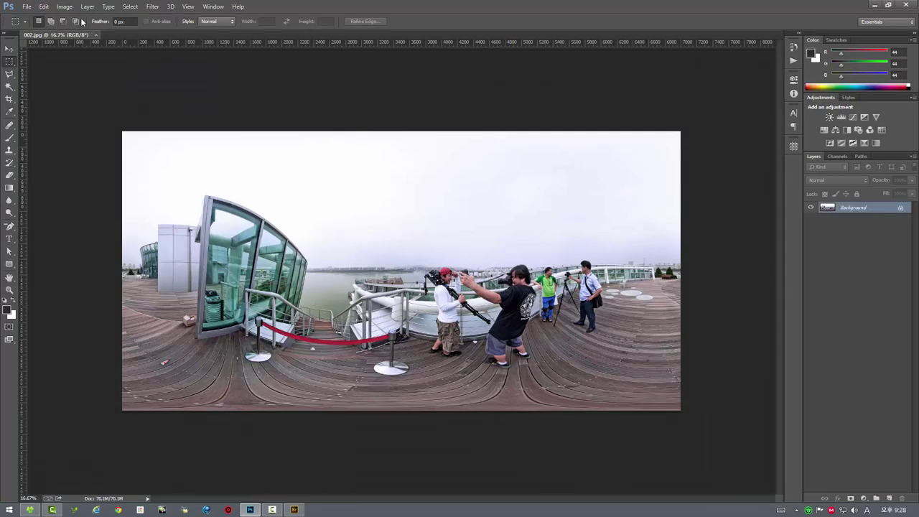
Apply Offset to 002.jpg: Horizontal 3667, Vertical 0, Wrap Around
left_click(27, 7)
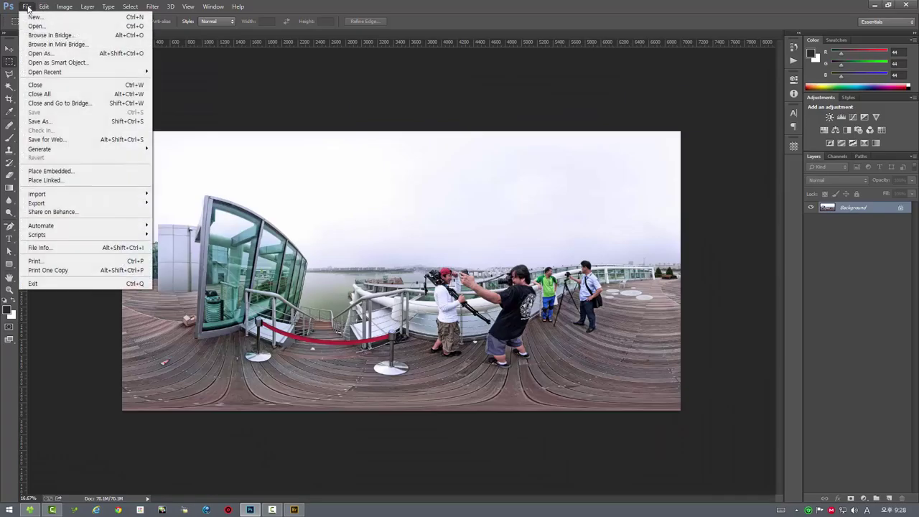
mouse_move(129, 7)
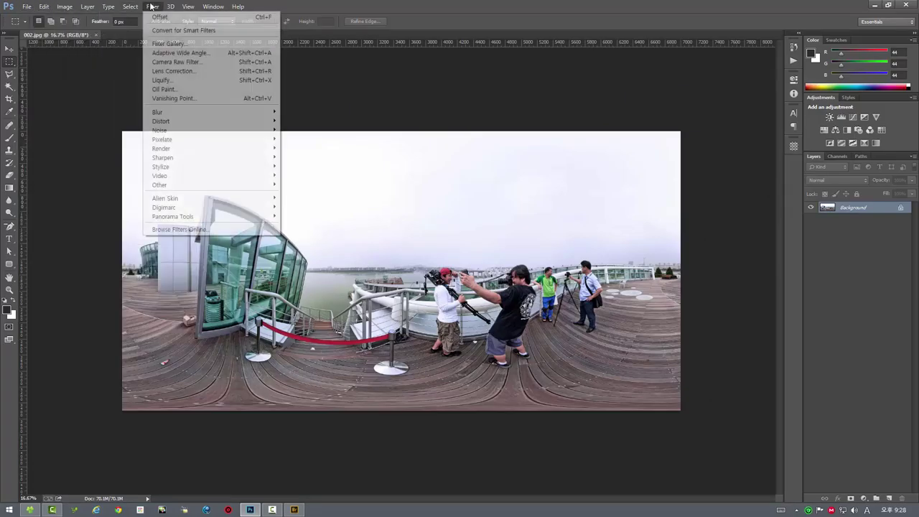
mouse_move(232, 186)
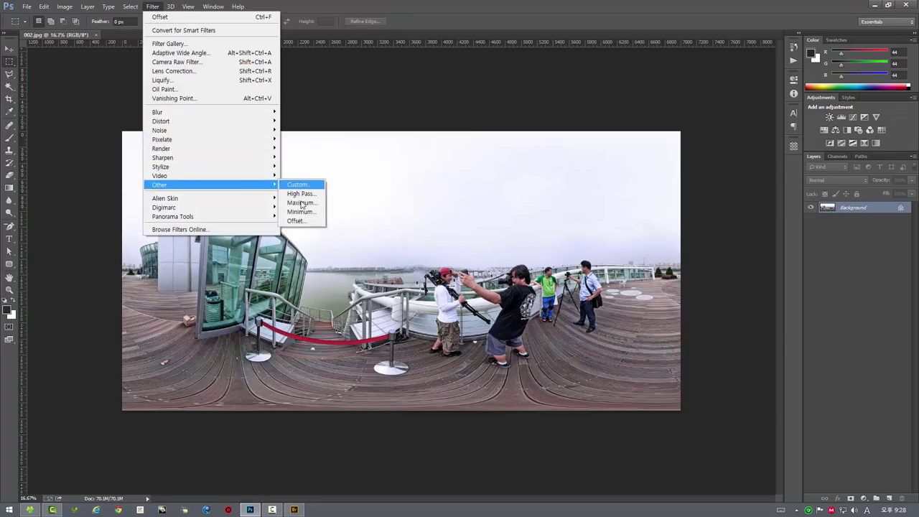
left_click(296, 222)
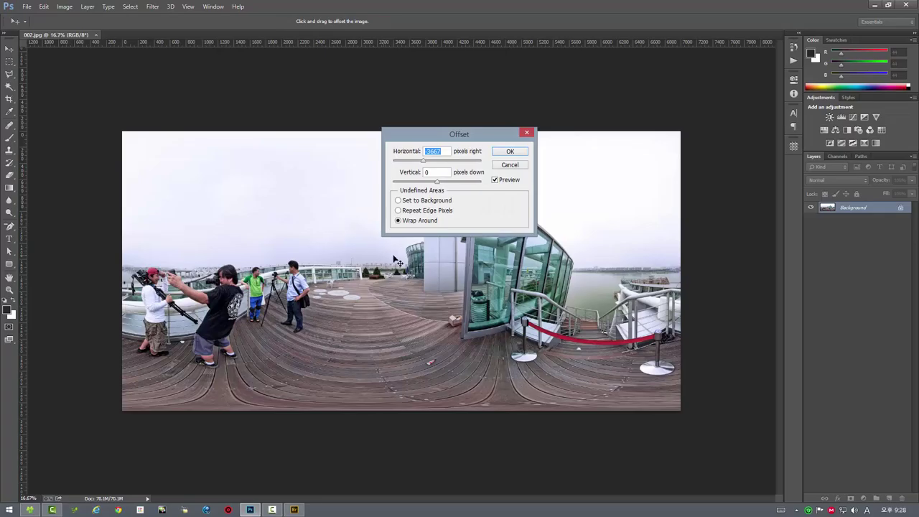
left_click(510, 152)
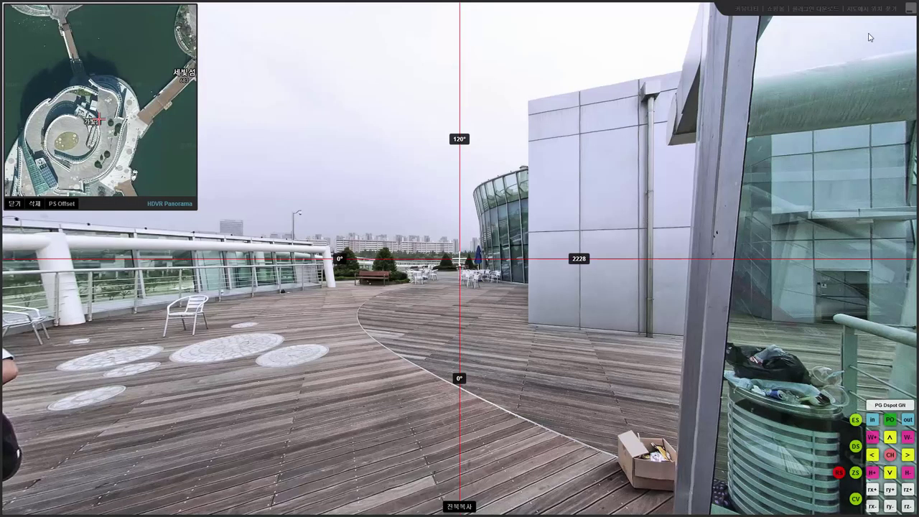
Choose 구글지도에서 위치 찾기 under 지도에서 위치 찾기 to show the panorama on Google Maps
mouse_move(872, 10)
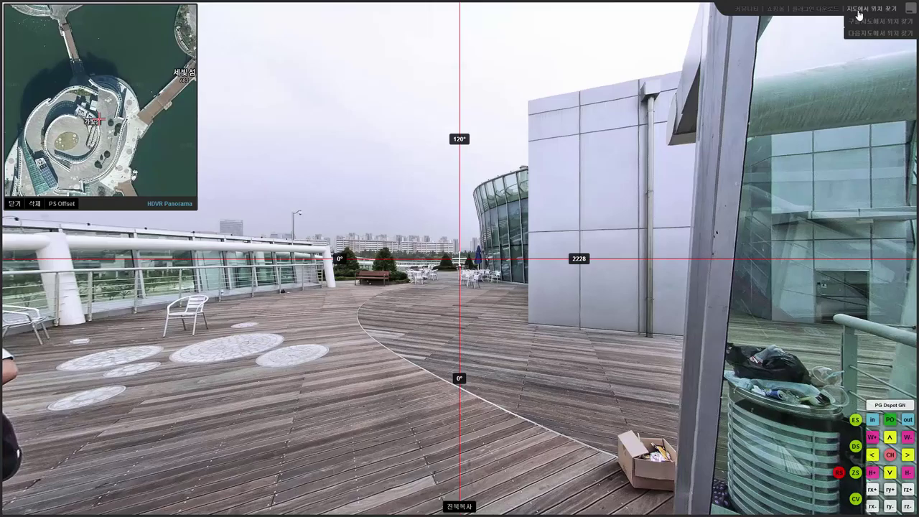
left_click(885, 24)
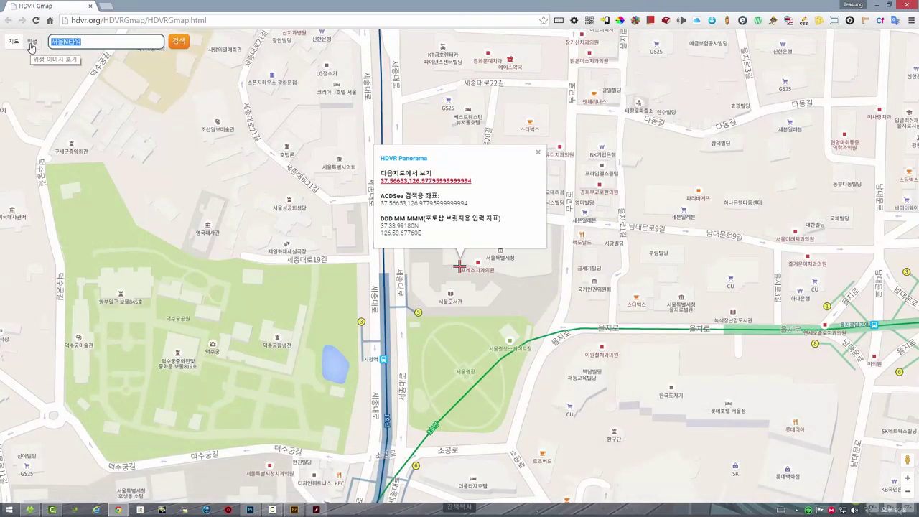
Search 새빛둥둥섬, zoom in on satellite imagery, and open the deck panorama from its marker
type("서")
key("Return")
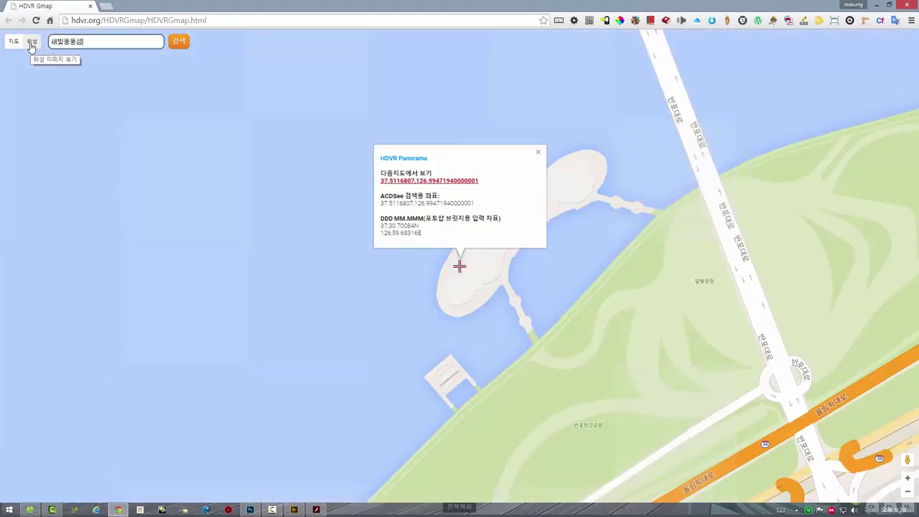
left_click(538, 153)
scroll(505, 252, "up", 1)
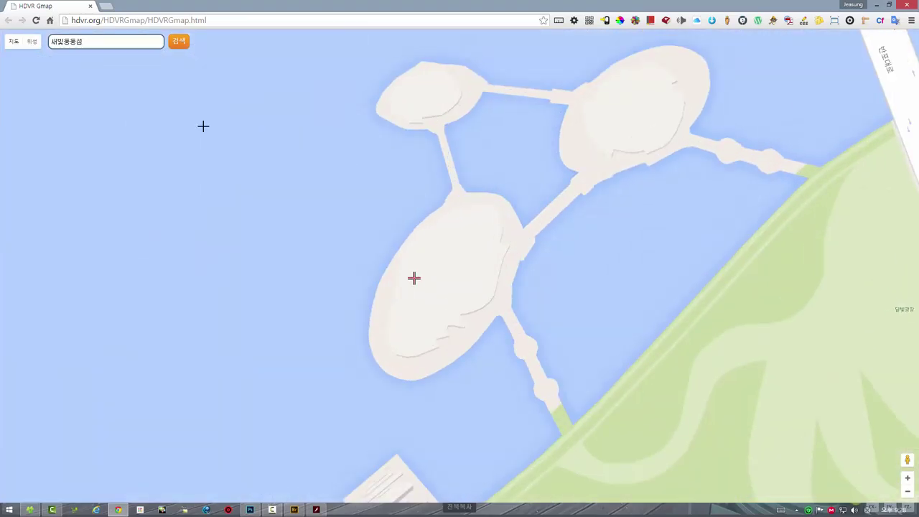
left_click(32, 41)
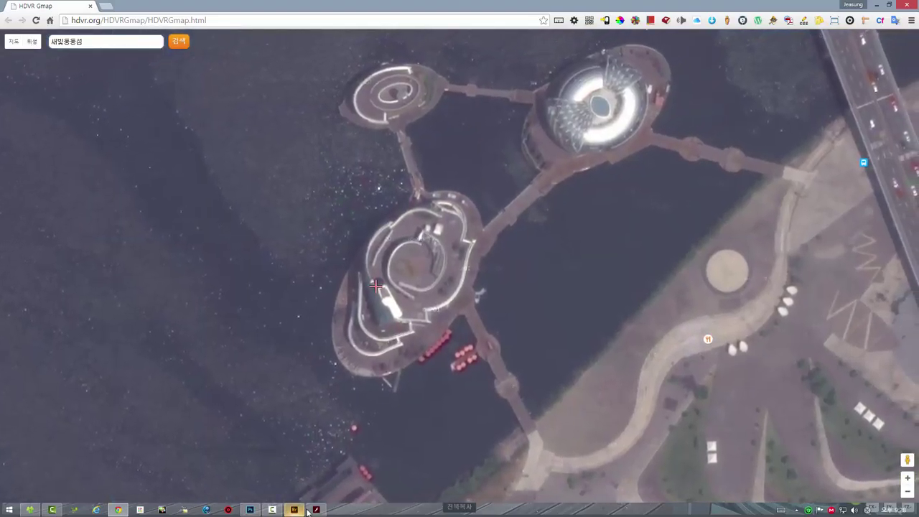
left_click(423, 234)
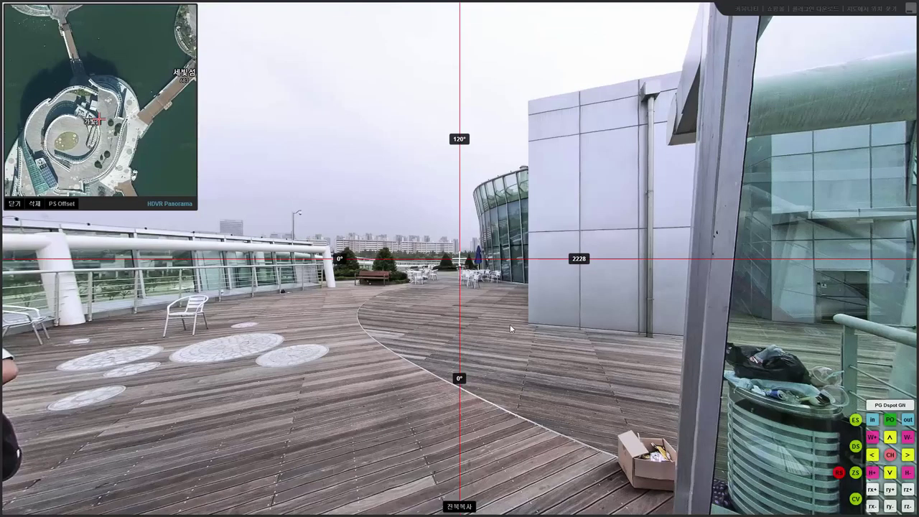
Rotate the deck panorama, then exit full screen and close the viewer window
left_click_drag(509, 323, 483, 374)
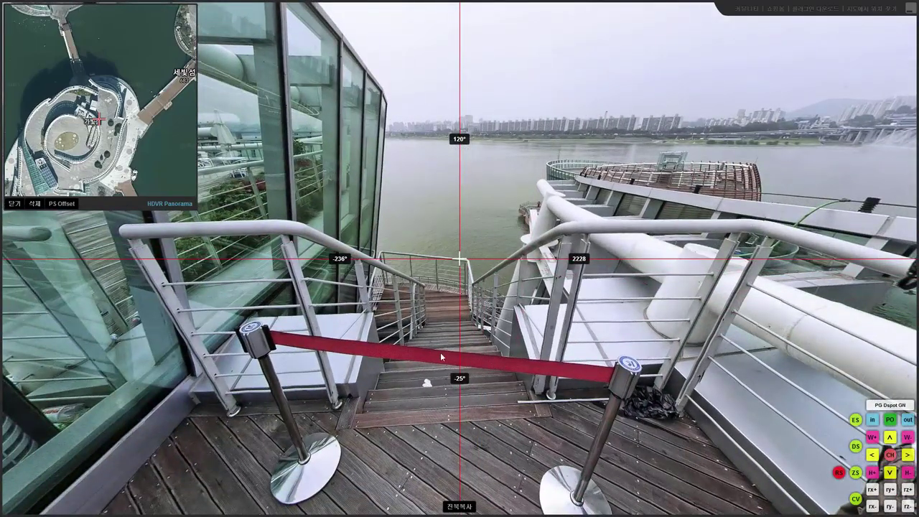
left_click_drag(420, 335, 402, 362)
left_click(908, 9)
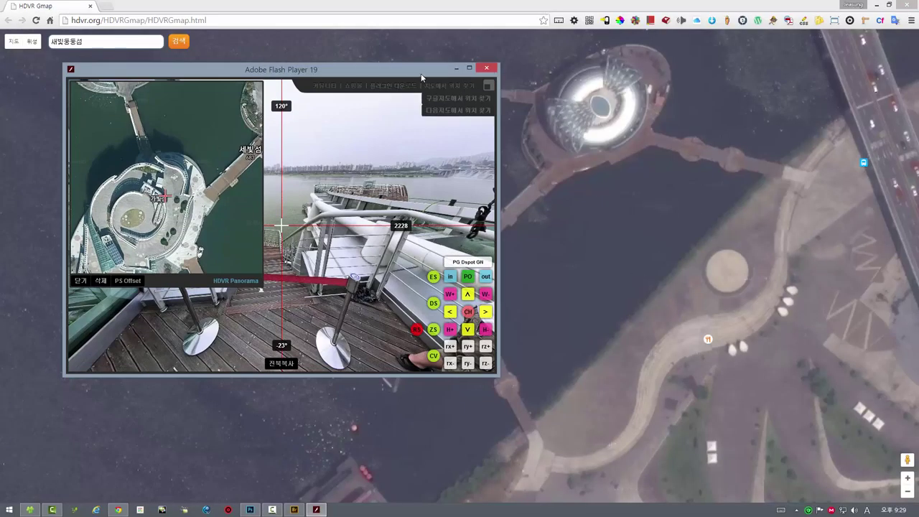
left_click(487, 86)
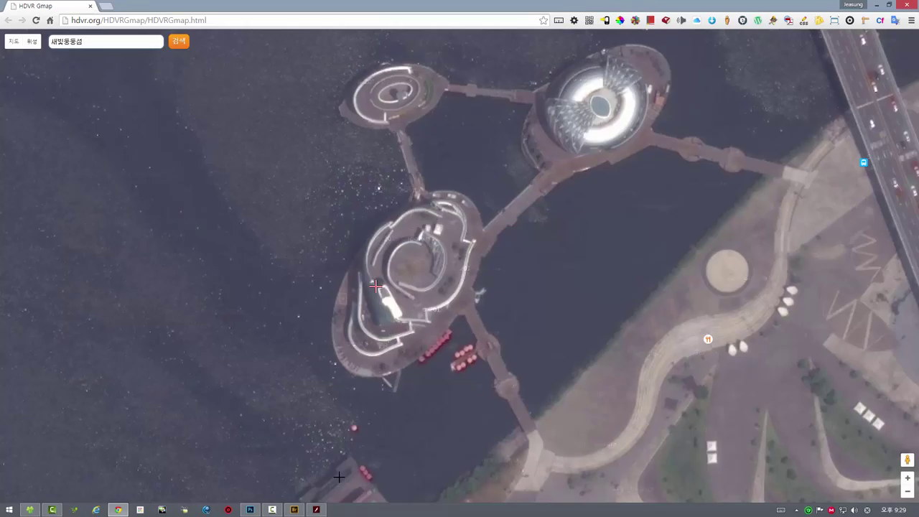
Reopen the viewer, tilt straight down at the deck with the map inset hidden, then mark the spot on the satellite map
left_click(316, 510)
left_click_drag(340, 281, 341, 247)
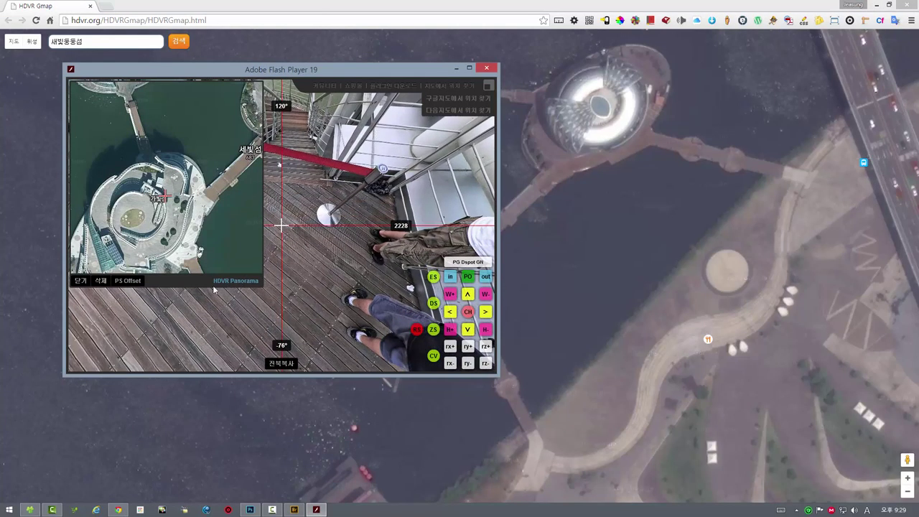
left_click(80, 280)
left_click_drag(180, 276, 188, 308)
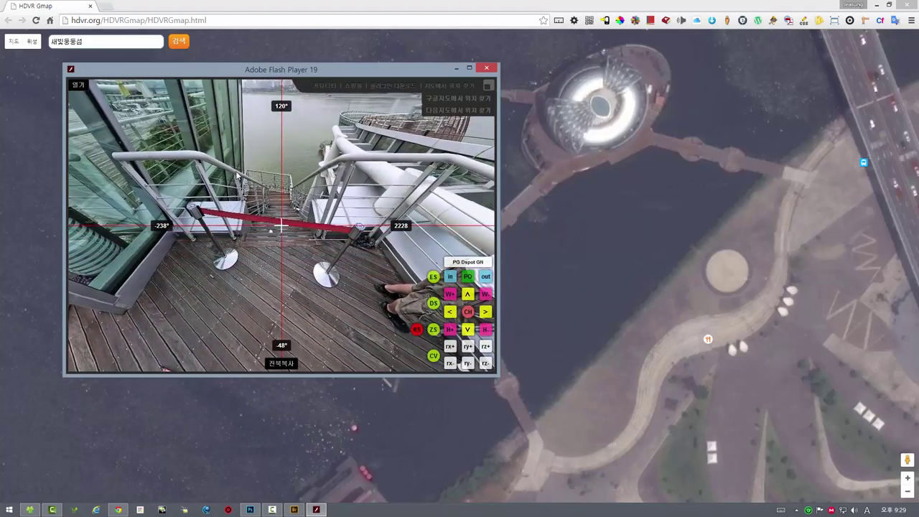
left_click(412, 5)
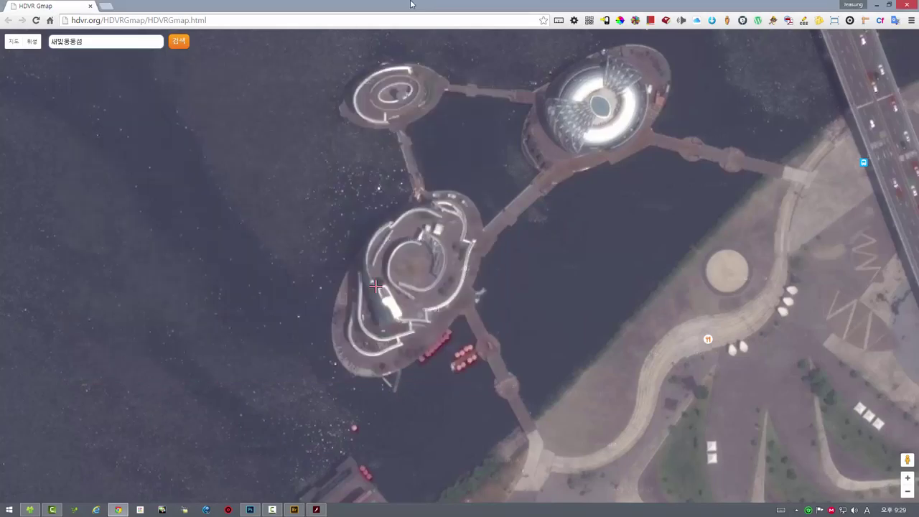
left_click(445, 214)
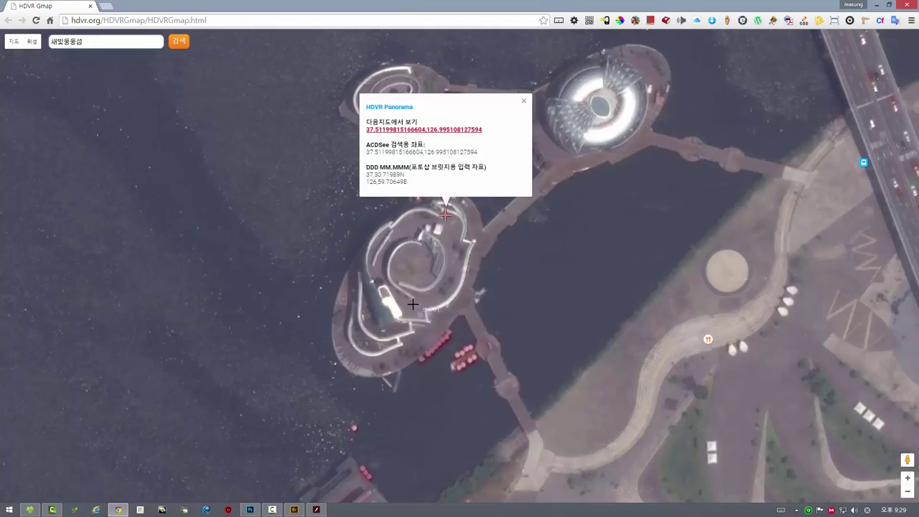
Open the coordinates in Daum Maps' 스카이뷰 and place the marker on the rooftop shooting spot
left_click(444, 129)
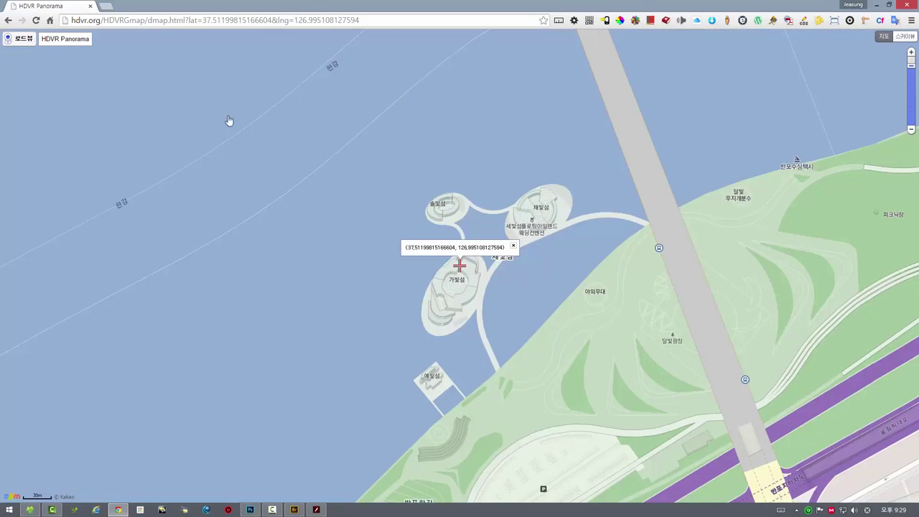
left_click(905, 37)
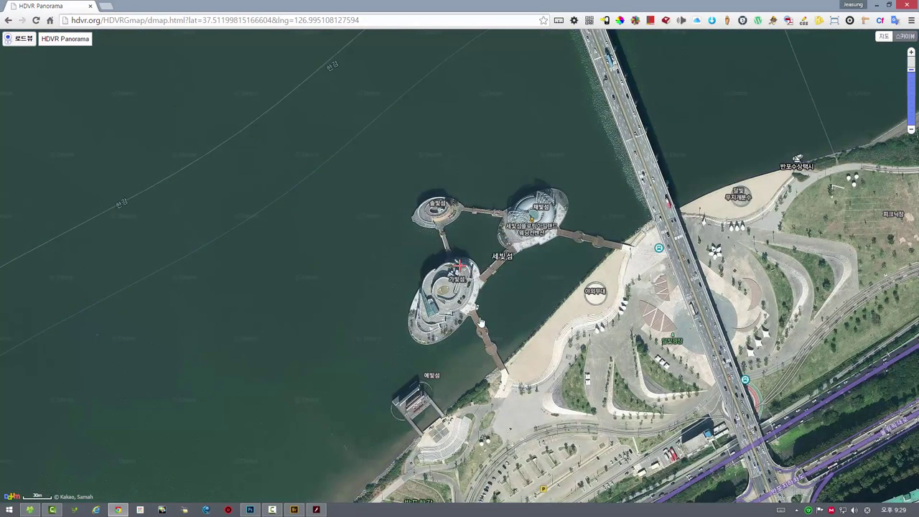
scroll(481, 319, "up", 2)
left_click_drag(406, 219, 397, 276)
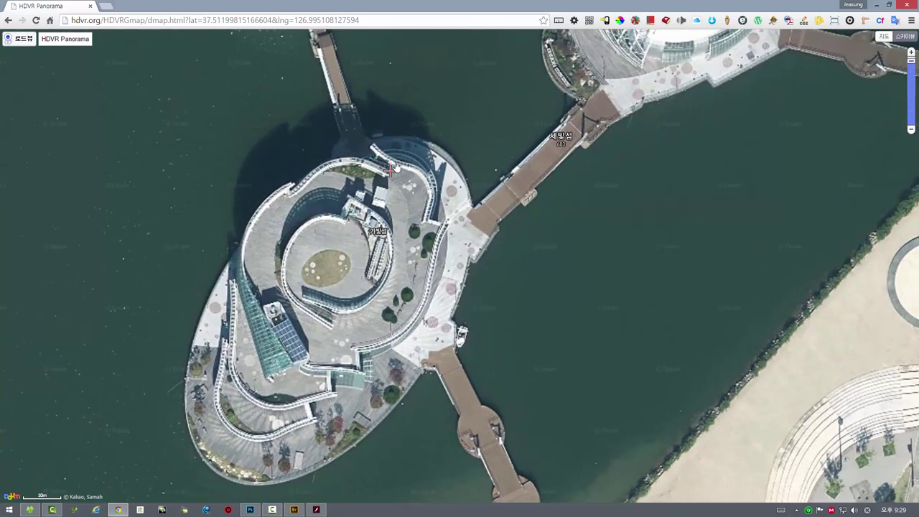
left_click(442, 132)
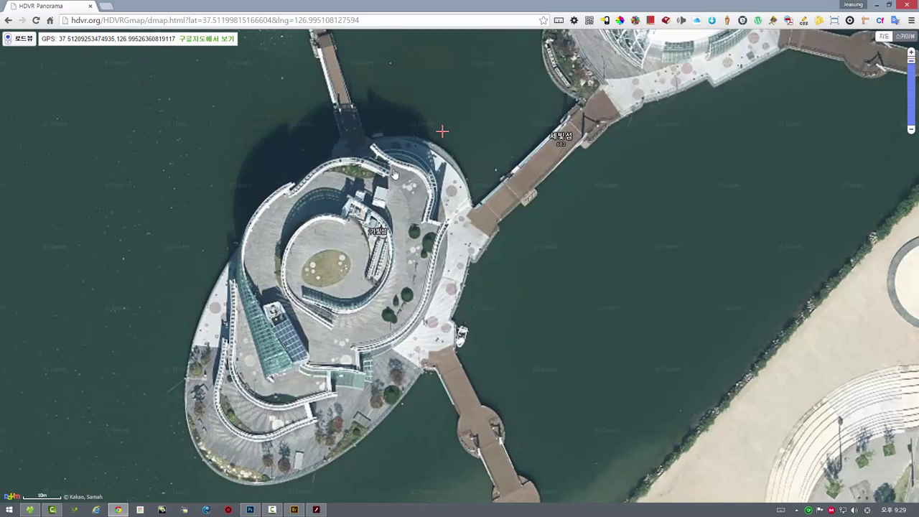
left_click(394, 170)
Zoom out to the neighbouring islands and copy the marker's GPS coordinate text
scroll(378, 271, "down", 1)
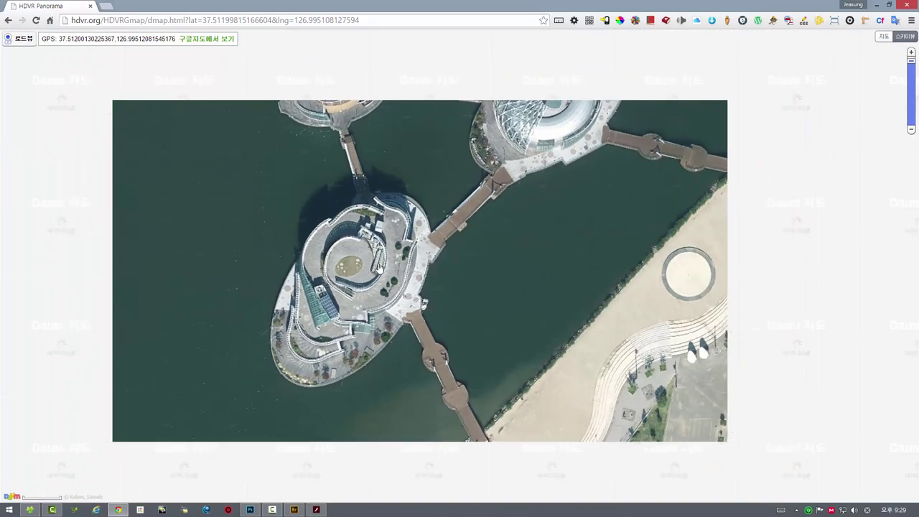
left_click_drag(410, 276, 425, 297)
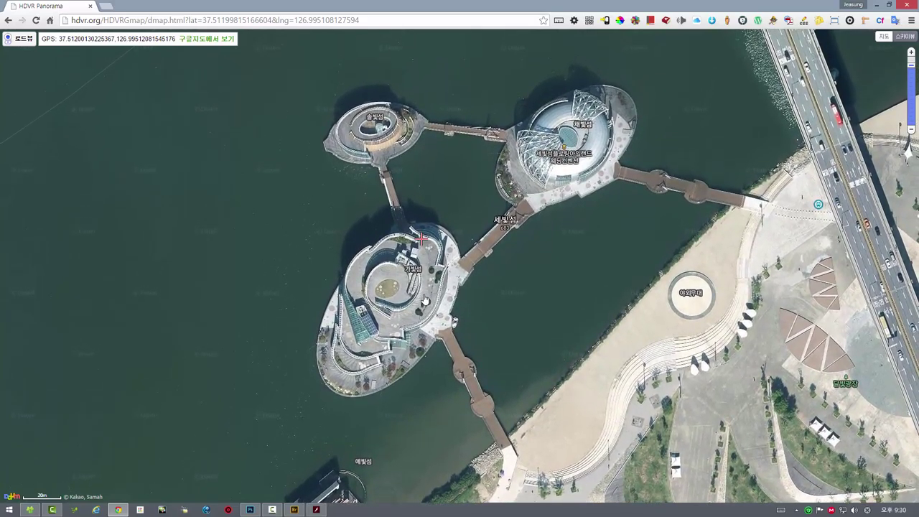
left_click_drag(177, 41, 75, 39)
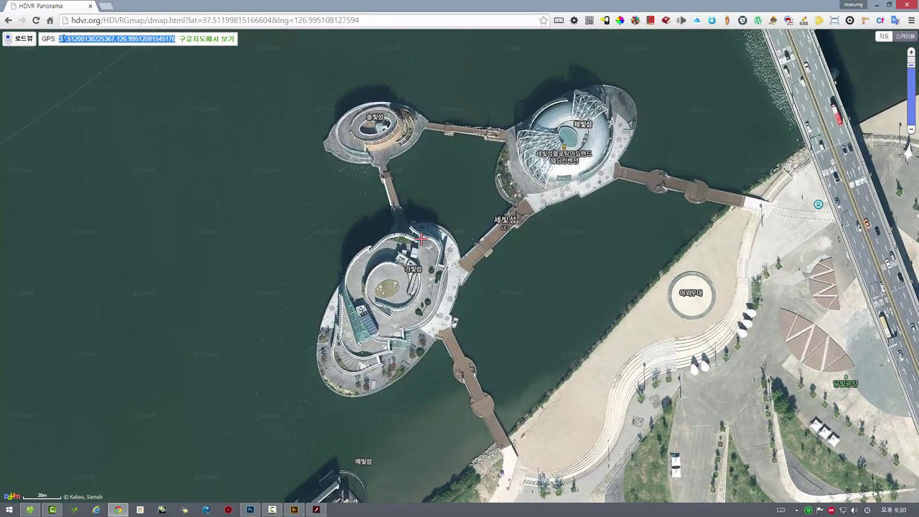
right_click(75, 39)
left_click(104, 47)
Select 002.jpg in the 새빛둥둥섬 folder to view its details, then return to Photoshop
left_click(30, 510)
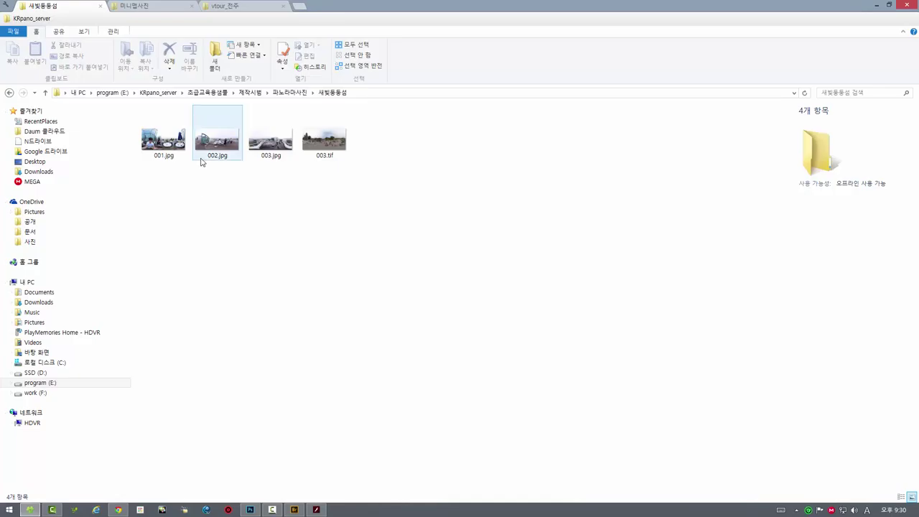
left_click(203, 161)
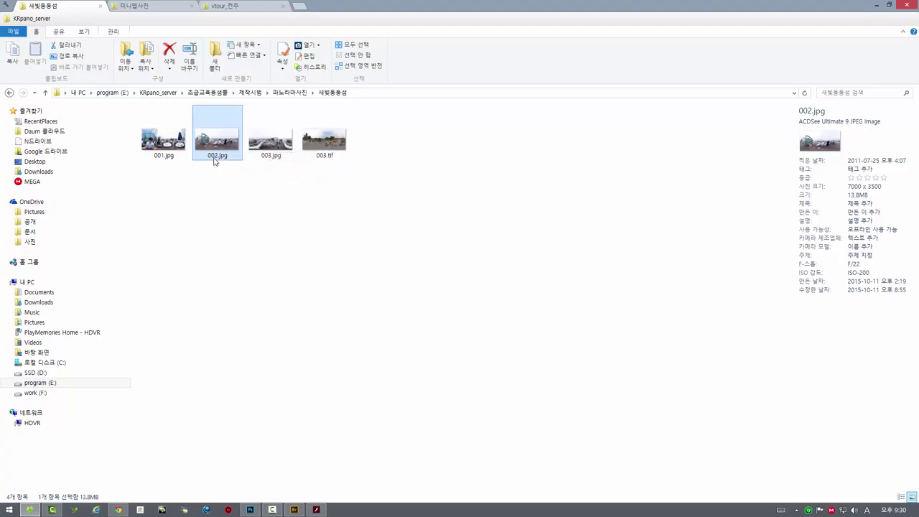
left_click(250, 510)
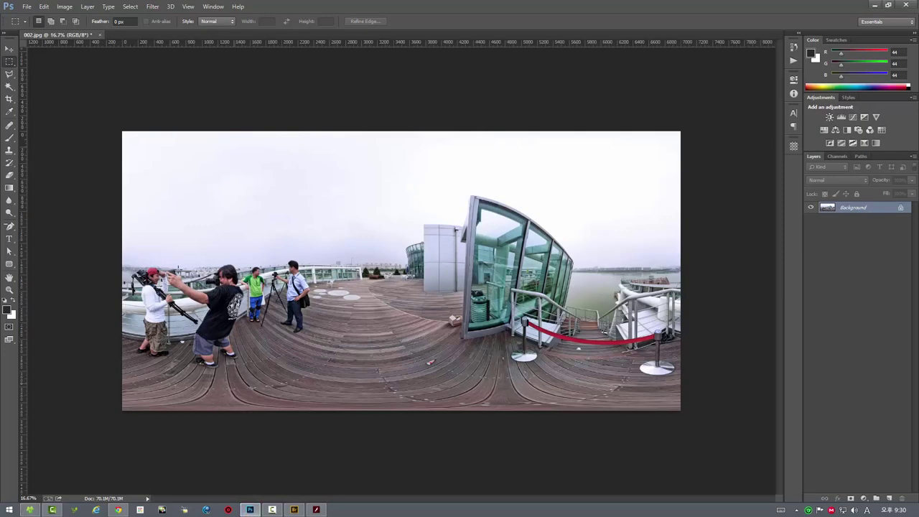
Save 002.jpg over the original with JPEG Quality 12 (Maximum)
left_click(25, 7)
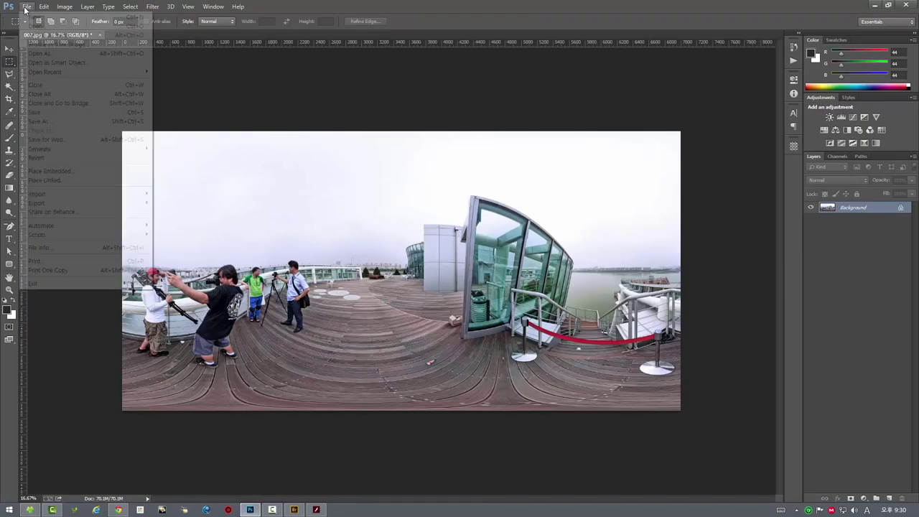
left_click(39, 113)
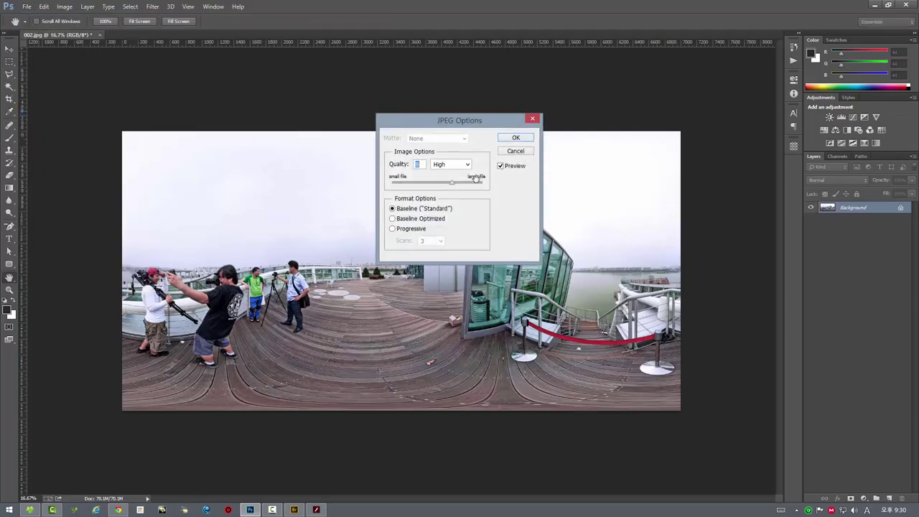
left_click_drag(452, 183, 493, 187)
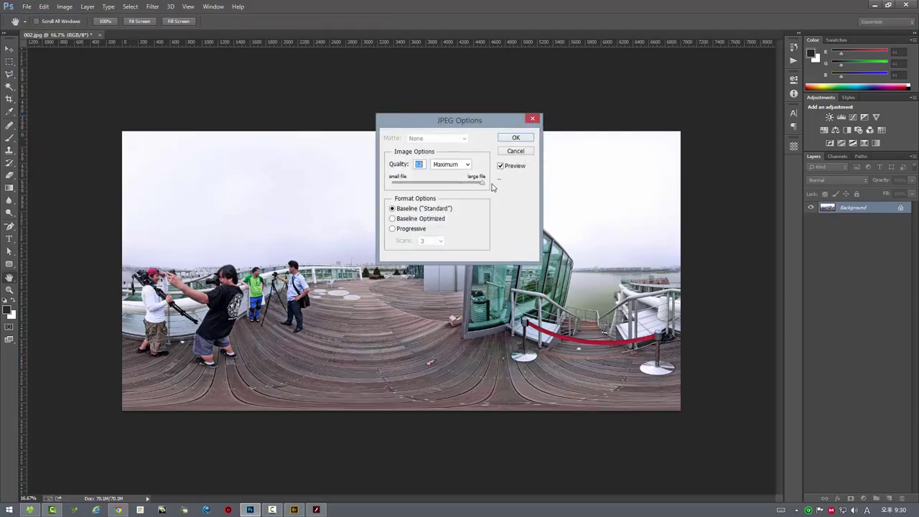
left_click(515, 139)
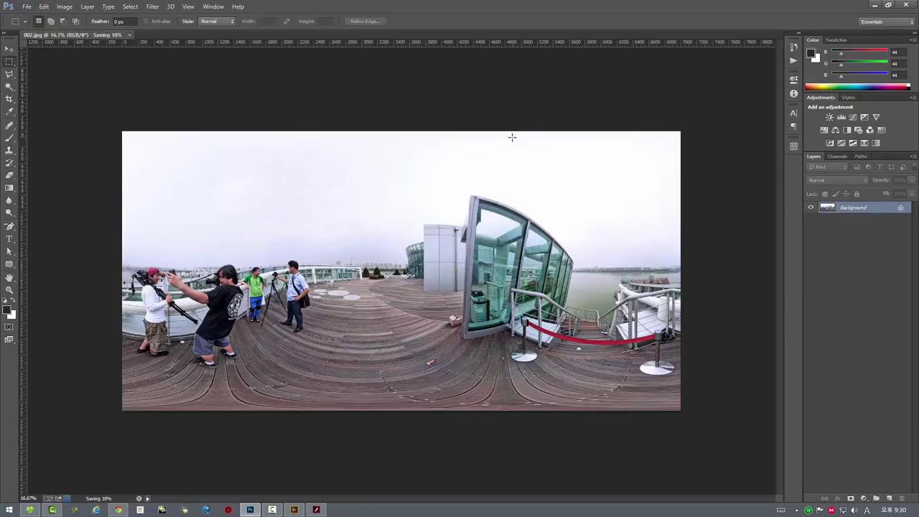
left_click(52, 510)
Geotag 002.jpg with Panorado Flyer's Get location from Clipboard and confirm with 확인
left_click(215, 162)
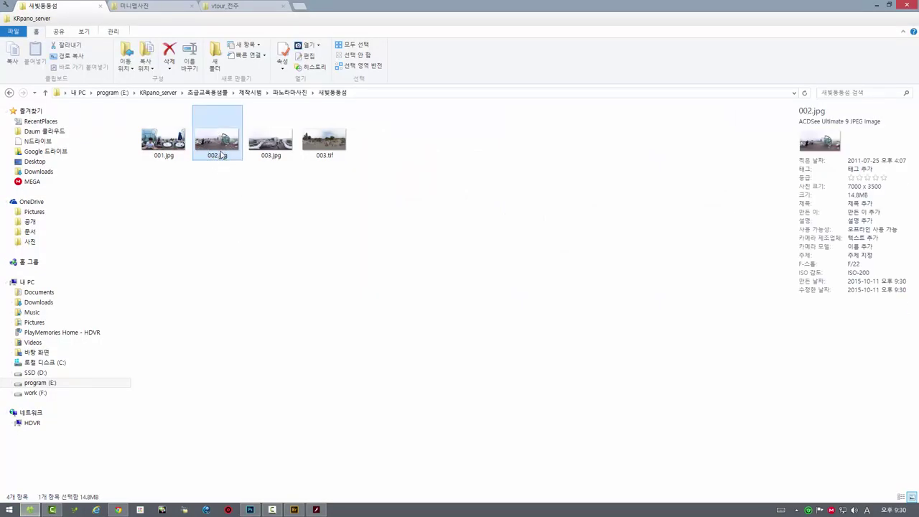
right_click(221, 148)
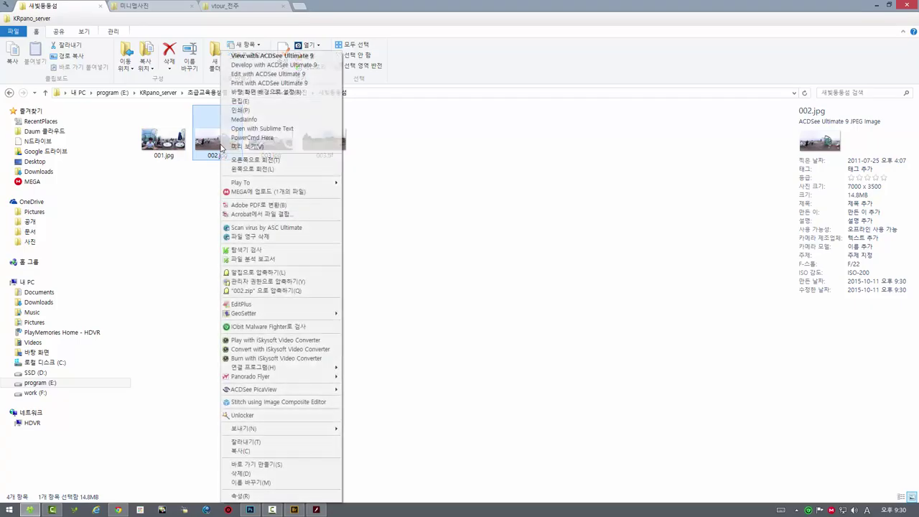
mouse_move(255, 377)
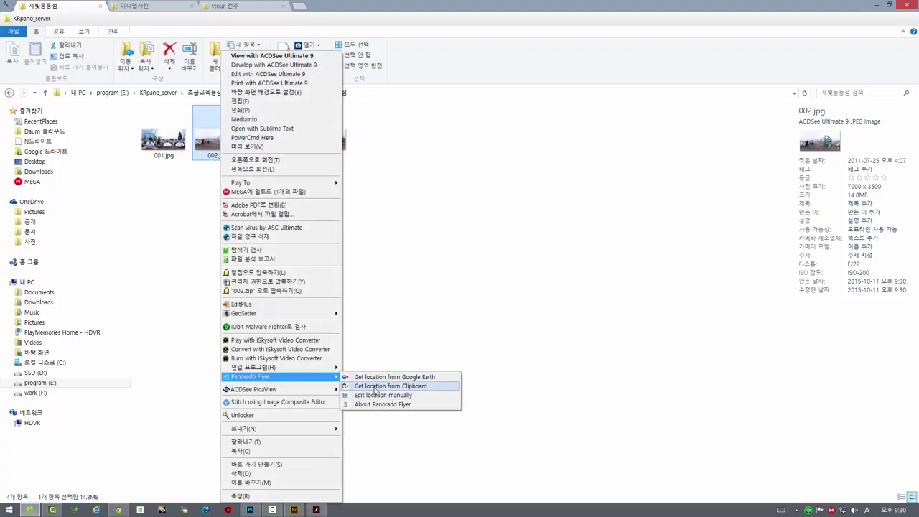
left_click(441, 386)
left_click(474, 300)
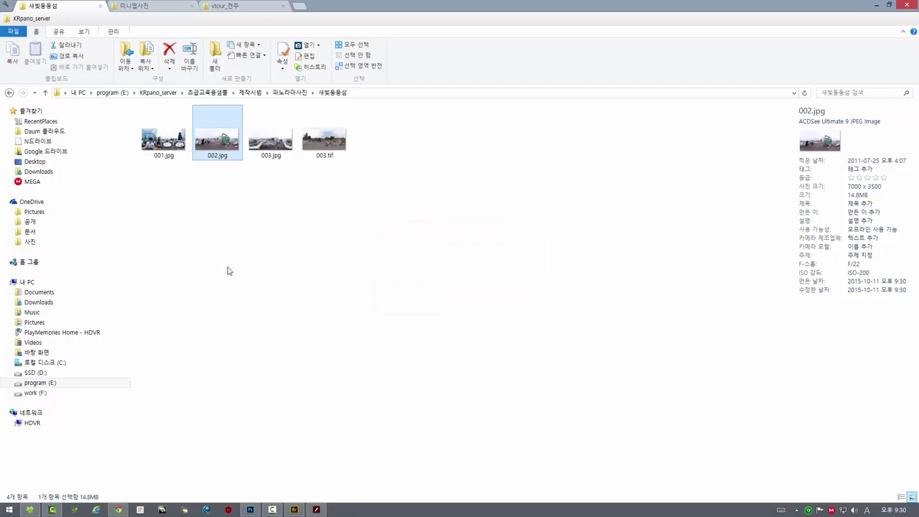
left_click(250, 510)
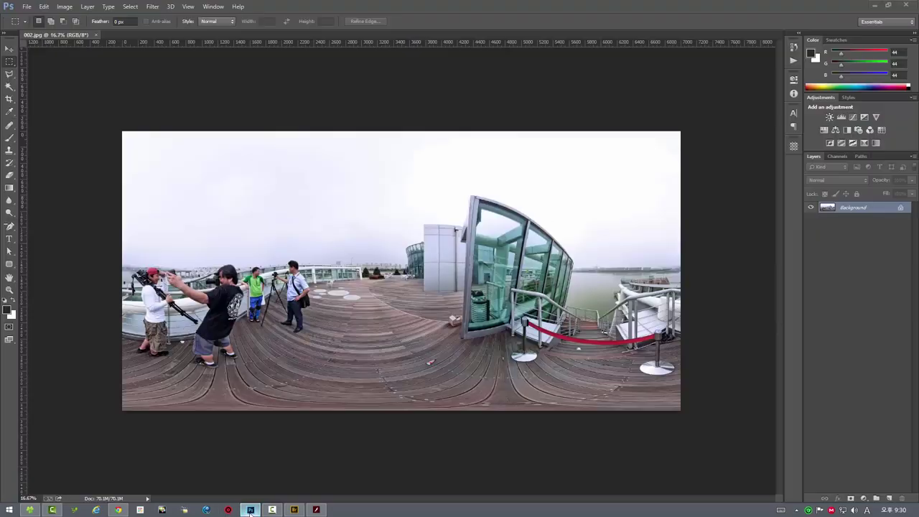
Close 002.jpg in Photoshop and reopen the geotagged file from Adobe Bridge
left_click(96, 35)
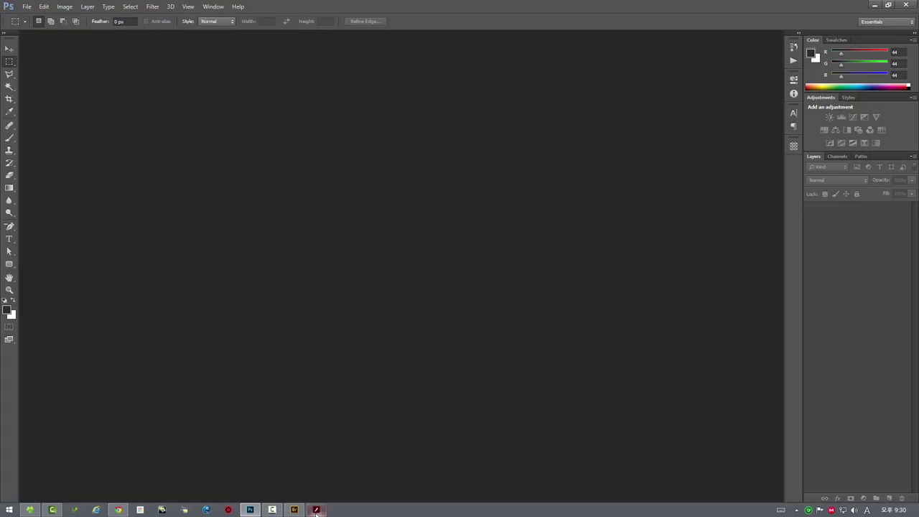
mouse_move(29, 511)
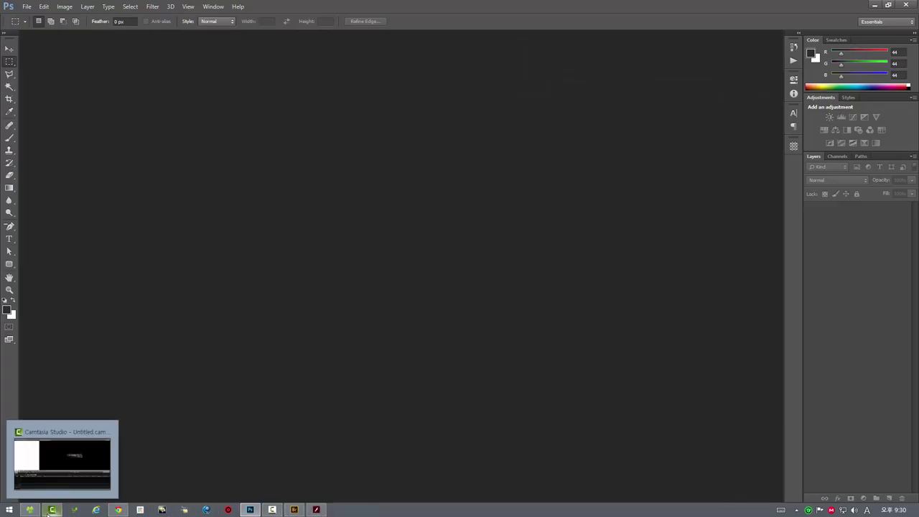
left_click(294, 510)
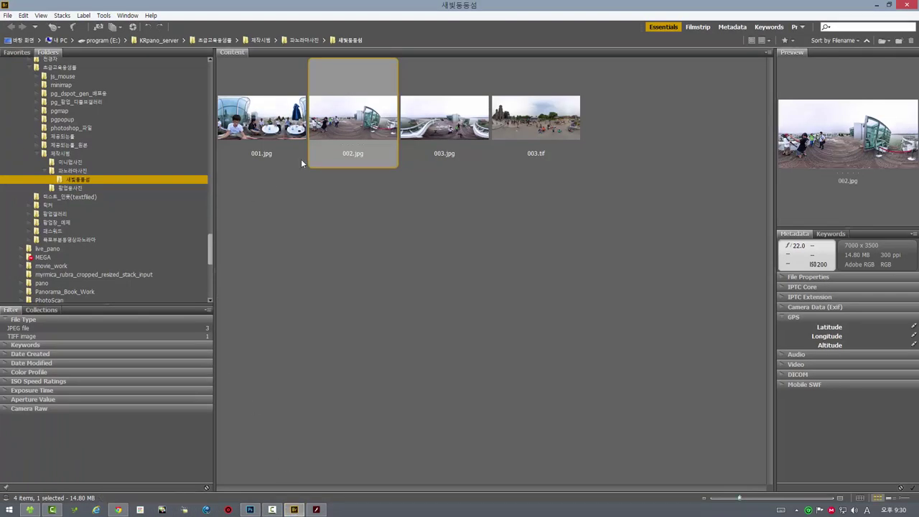
double_click(355, 128)
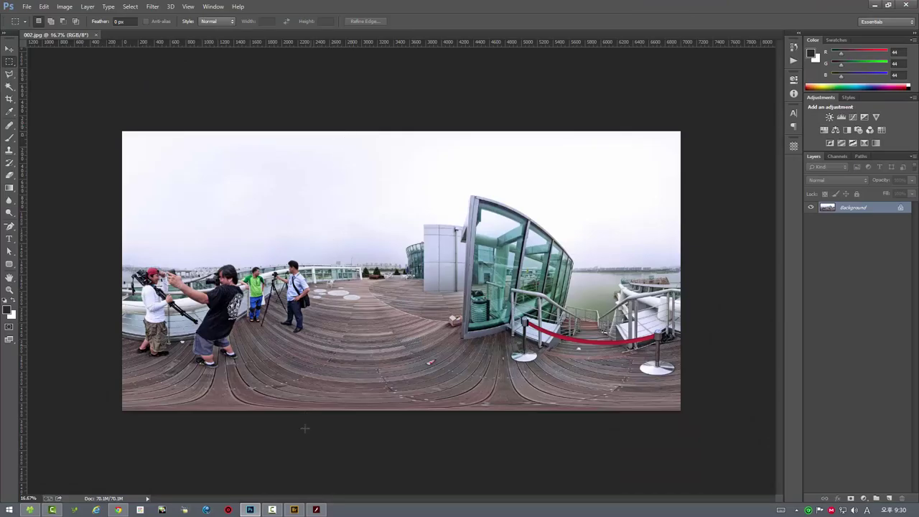
Close the leftover Flash Player panorama window and bring the island map page forward
left_click(316, 509)
left_click(493, 69)
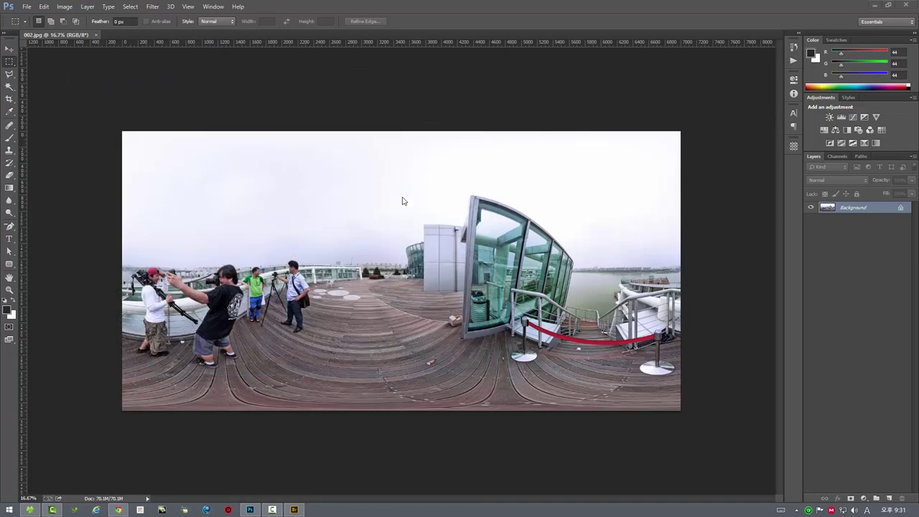
left_click(118, 509)
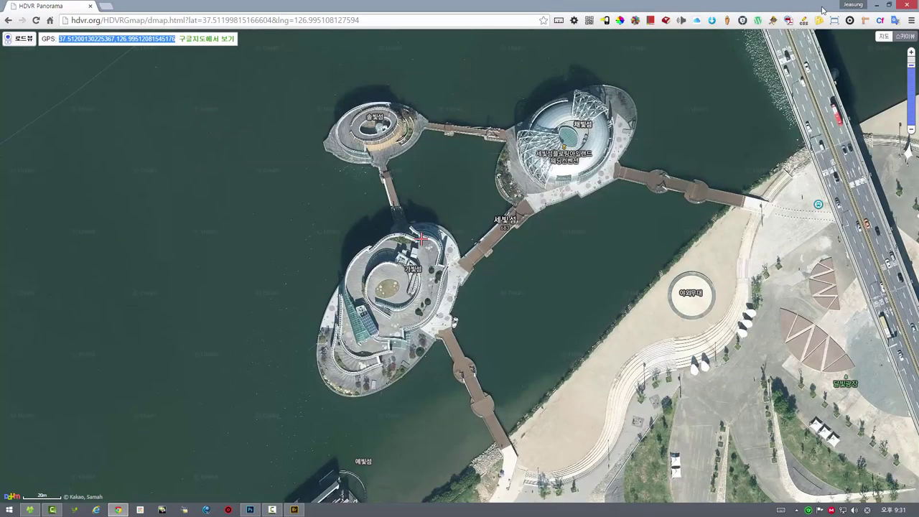
Close the Chrome map and show the panorama's location via 지도에서 위치 보기 > 구글지도에서 위치 보기
left_click(903, 4)
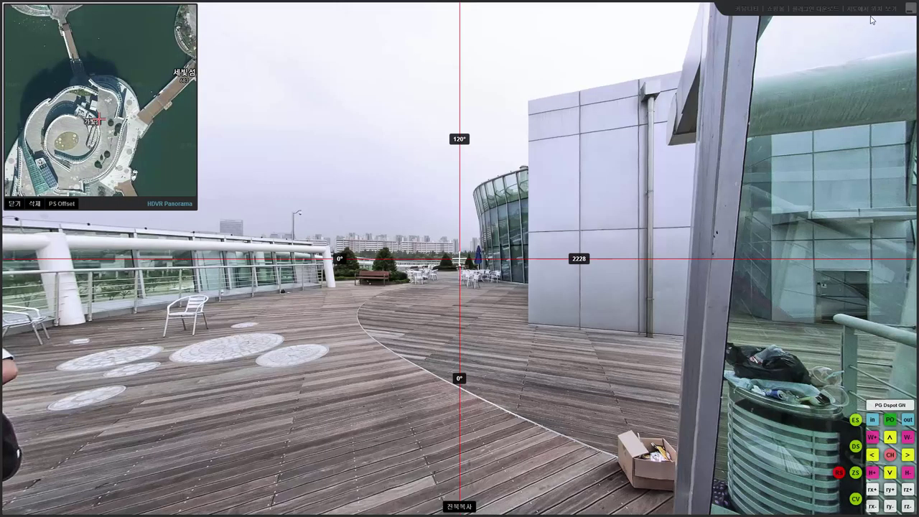
mouse_move(884, 14)
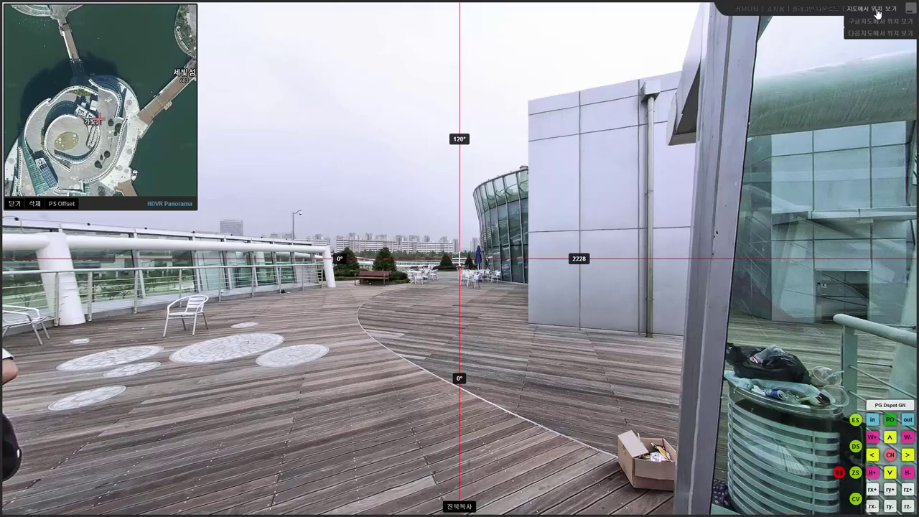
left_click(882, 26)
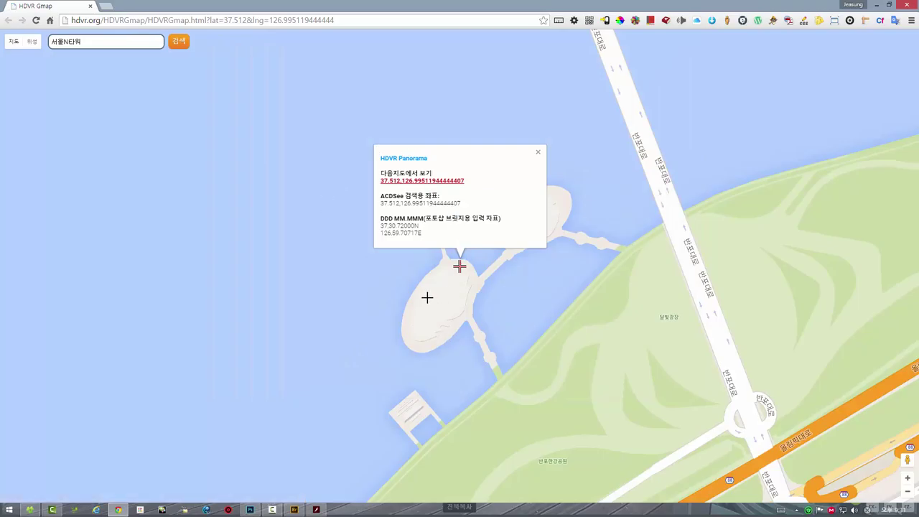
Open the coordinates on Daum Maps in 스카이뷰 satellite mode and bring the three islands into view
left_click(437, 181)
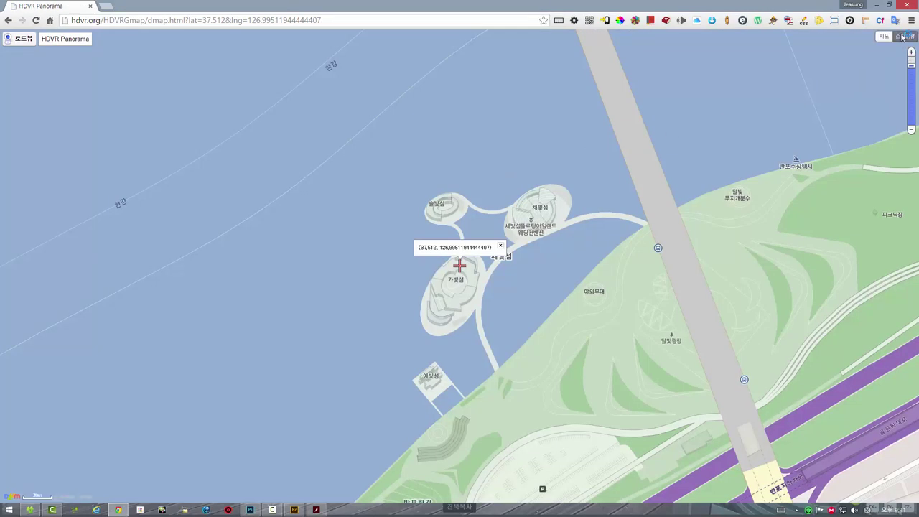
left_click(903, 37)
left_click(501, 246)
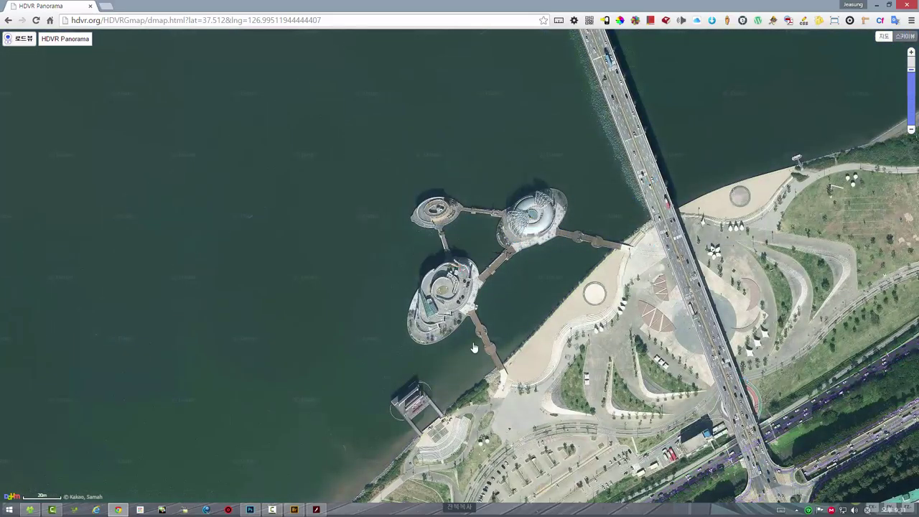
scroll(474, 348, "up", 2)
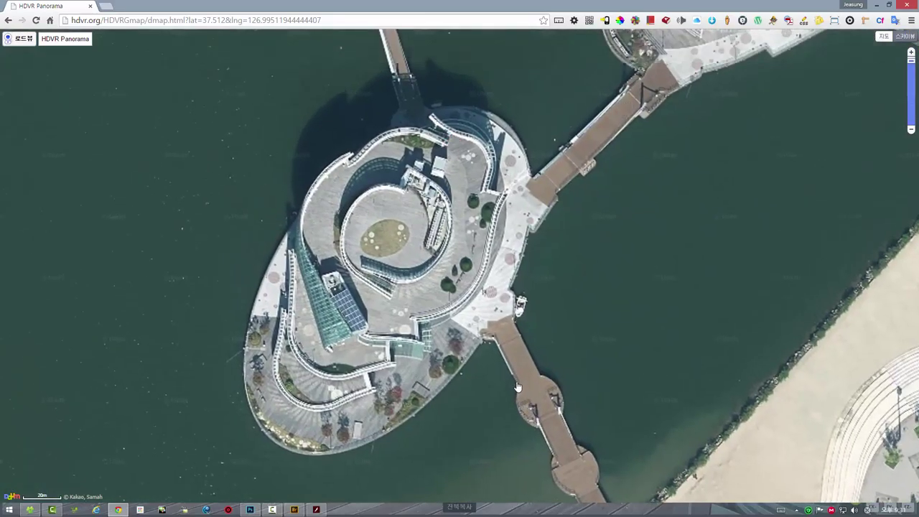
scroll(517, 388, "down", 1)
left_click_drag(516, 388, 493, 335)
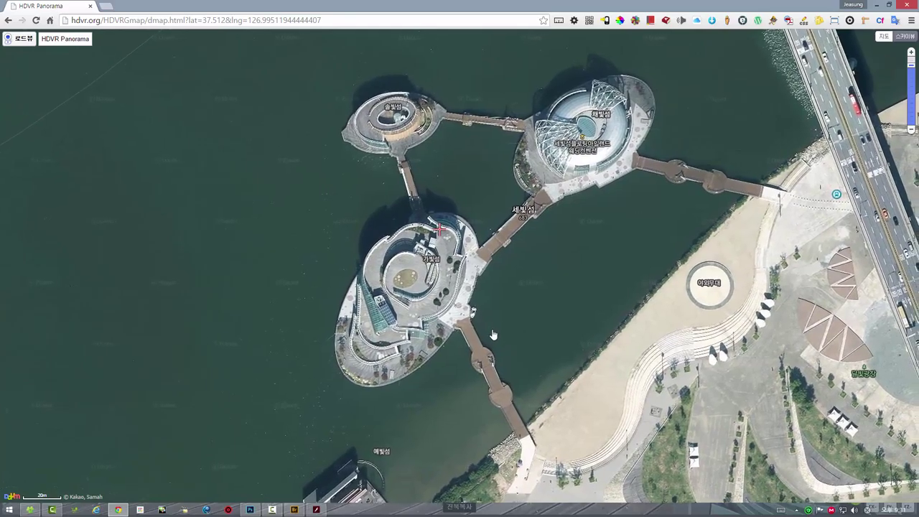
left_click_drag(551, 300, 543, 303)
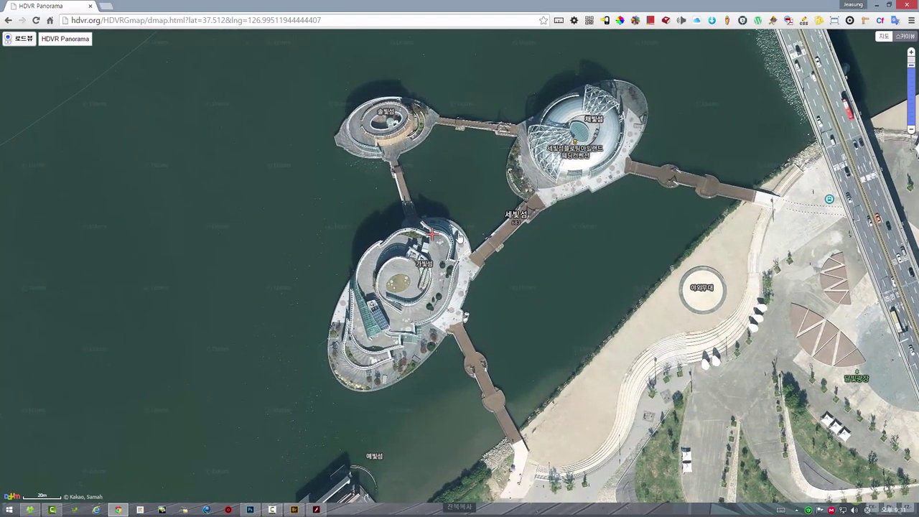
mouse_move(612, 307)
left_mouse_down()
mouse_move(602, 324)
mouse_move(607, 317)
left_mouse_up()
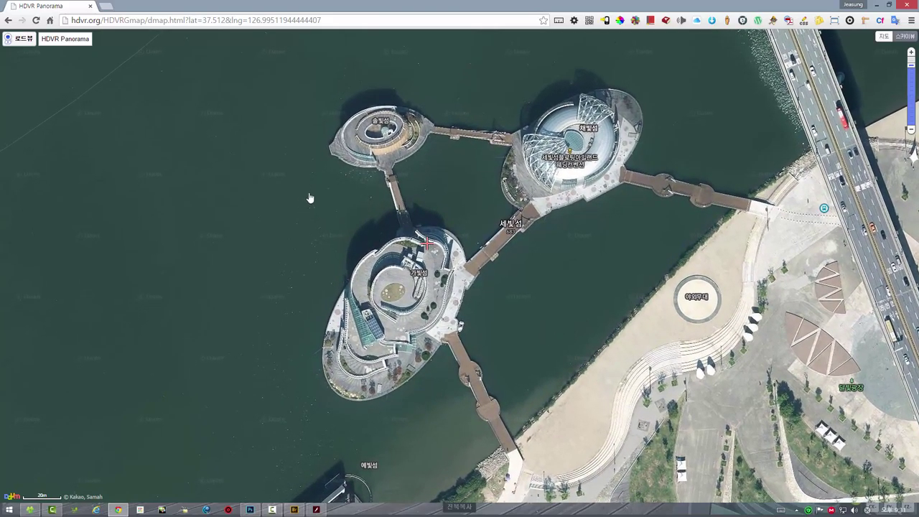
Zoom in on the marked oval island and capture a square region around it with Ctrl+Shift+C
scroll(474, 352, "up", 1)
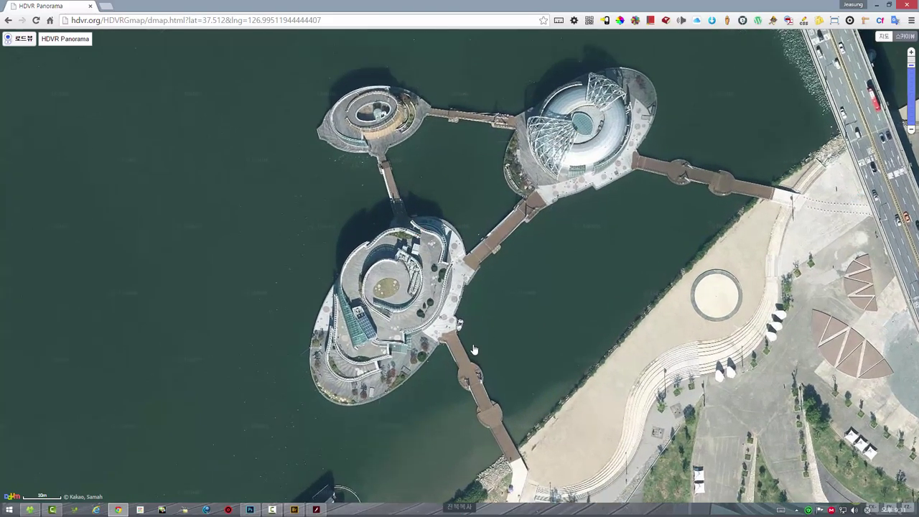
left_click_drag(474, 349, 560, 325)
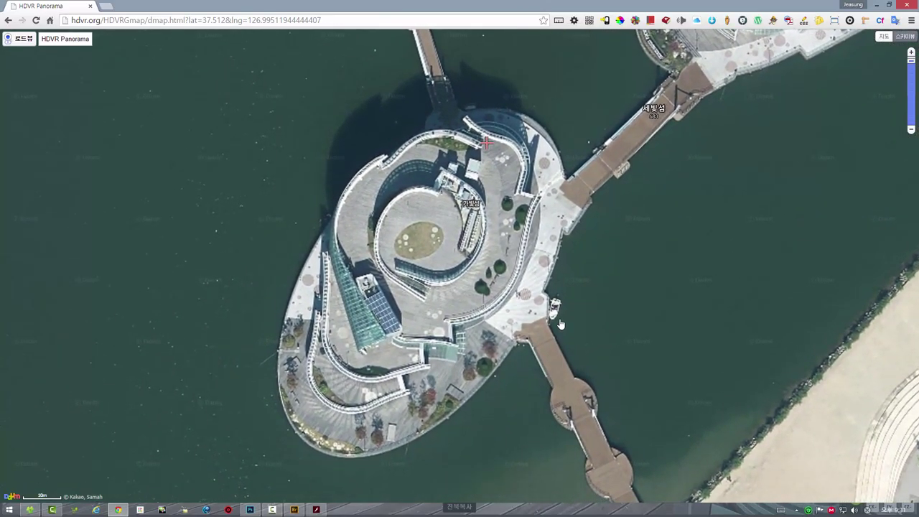
scroll(560, 325, "down", 1)
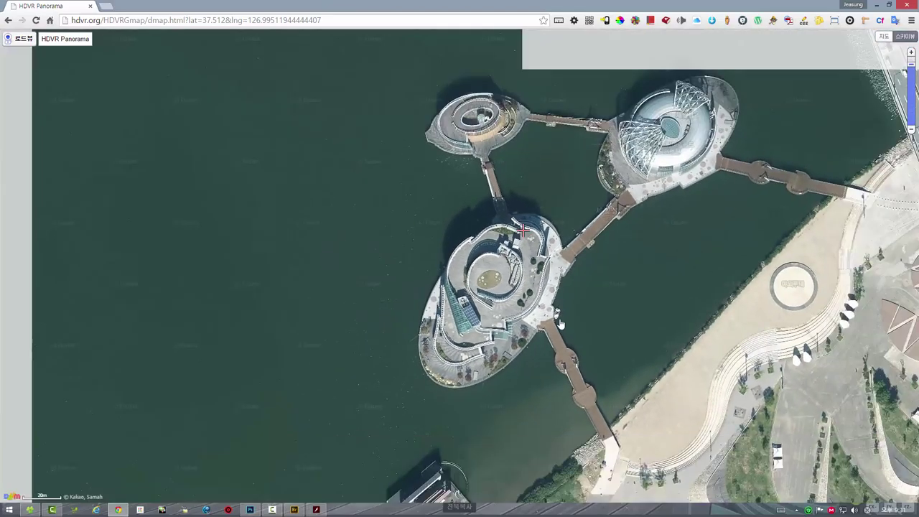
scroll(560, 324, "up", 1)
scroll(560, 324, "down", 1)
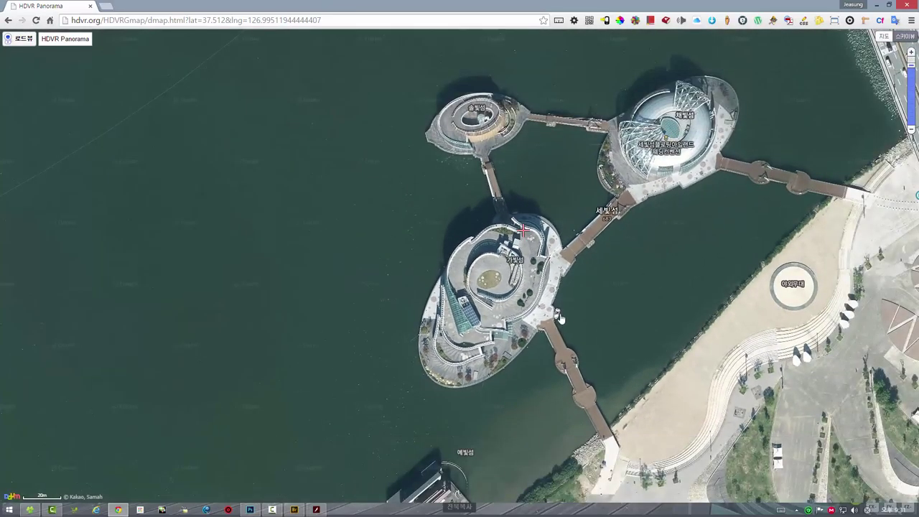
left_click_drag(561, 324, 514, 311)
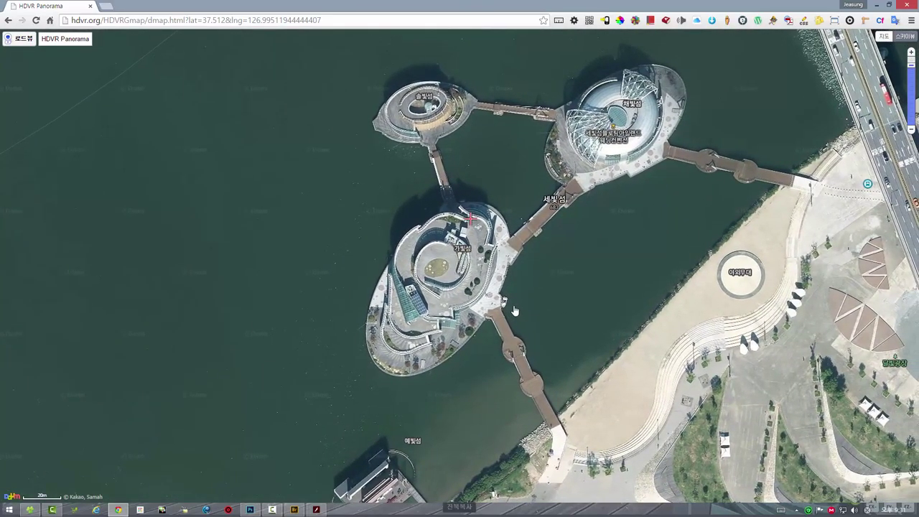
scroll(514, 310, "up", 1)
left_click_drag(519, 314, 562, 320)
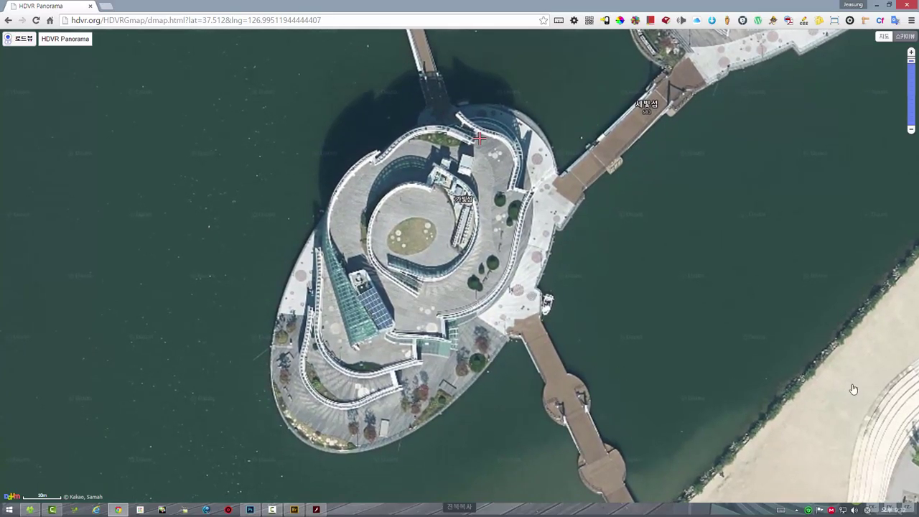
key("ctrl+shift+c")
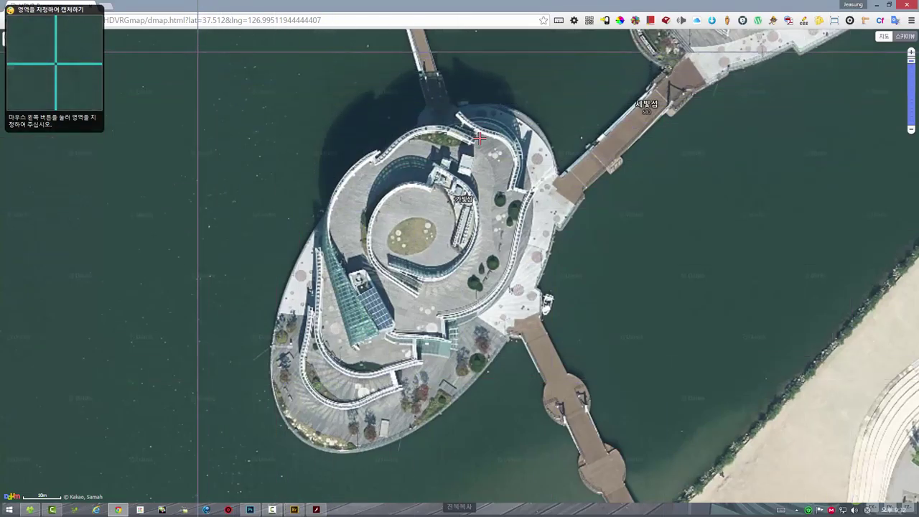
left_click_drag(199, 52, 647, 473)
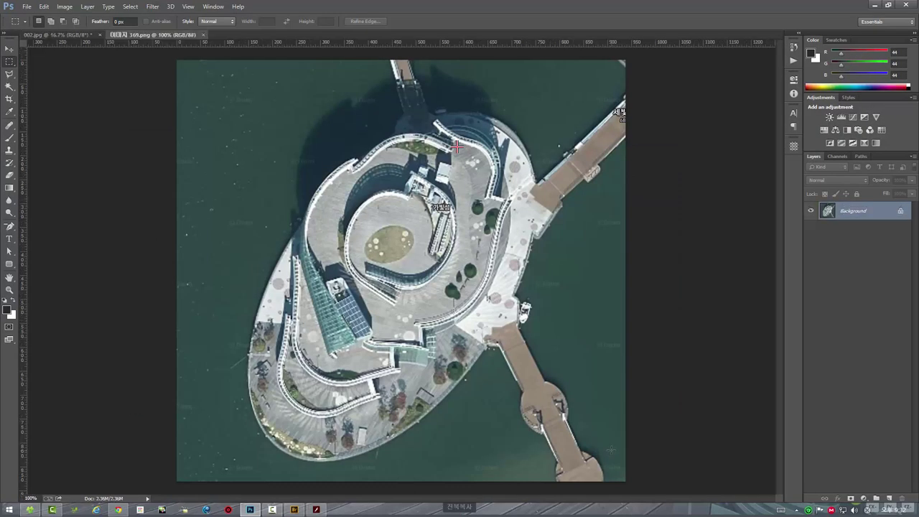
Save the capture as the mini-map with the 미니맵 저장하기 script, then close 이미지 369.png
left_click(26, 6)
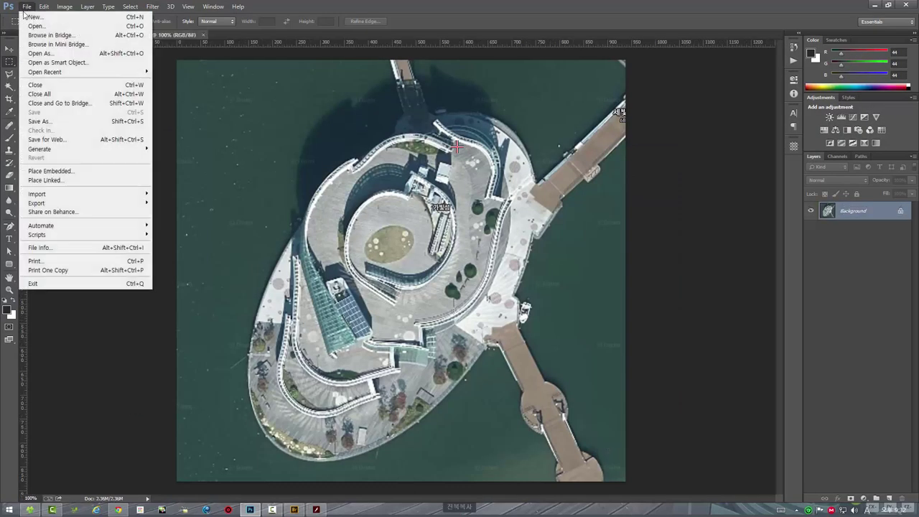
mouse_move(53, 236)
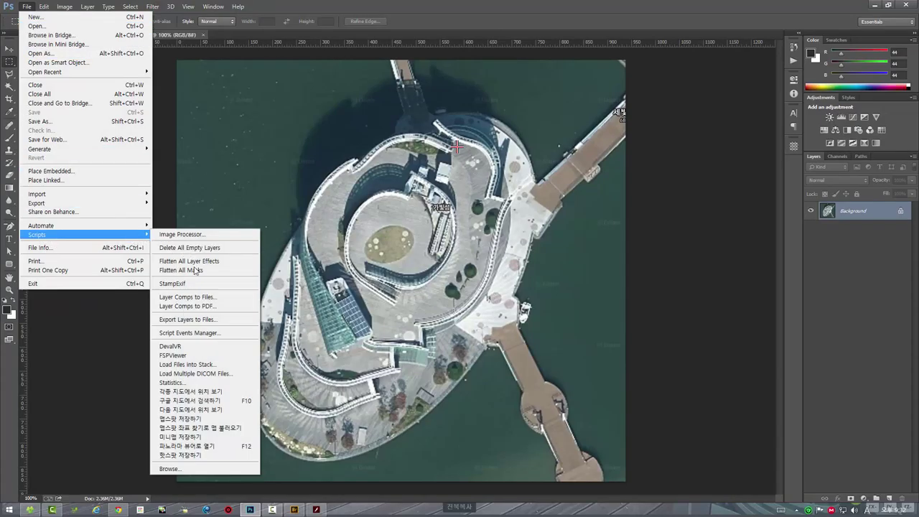
left_click(217, 437)
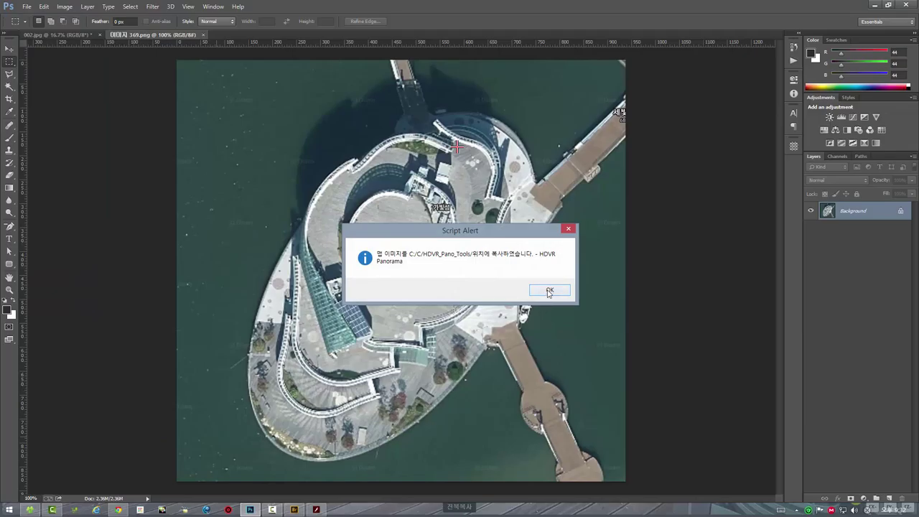
left_click(549, 291)
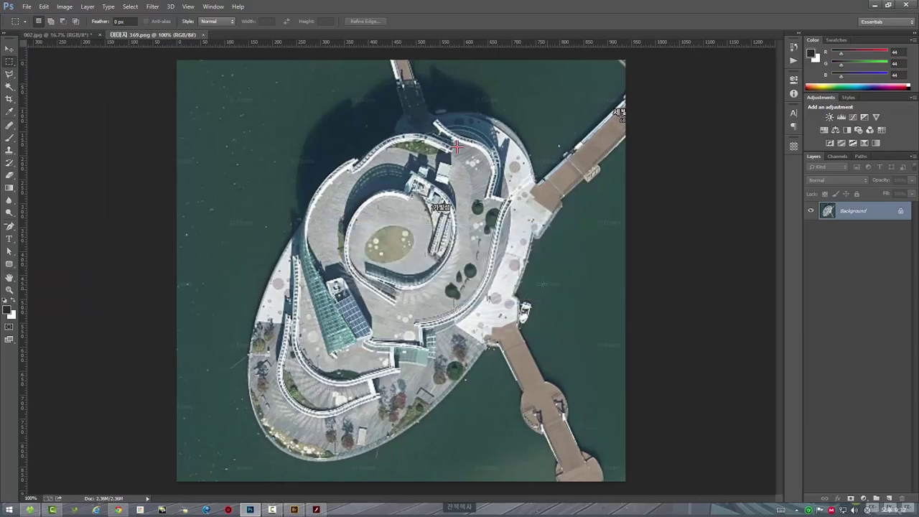
left_click(202, 34)
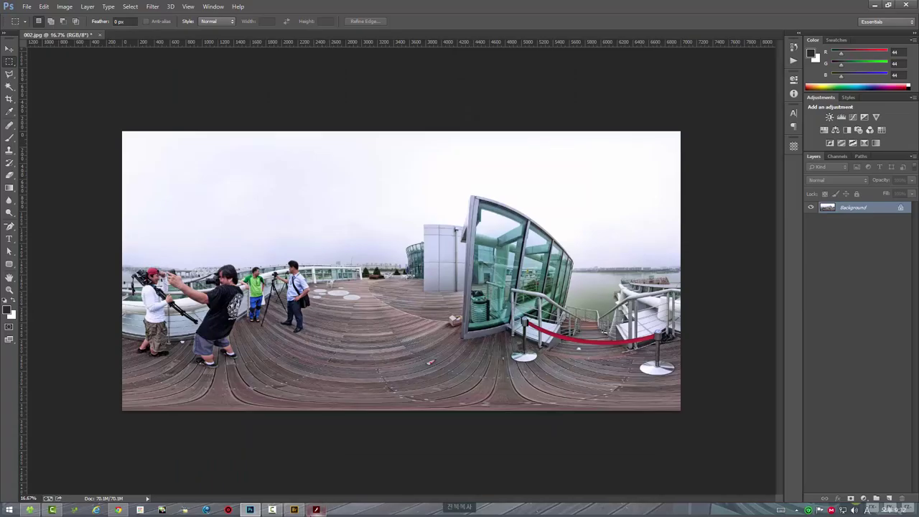
left_click(316, 510)
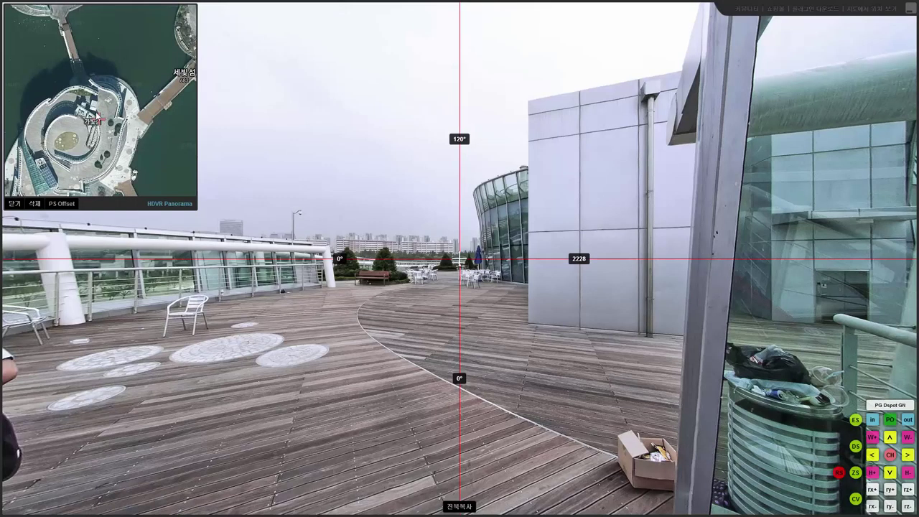
Reopen 002.jpg in the viewer with F12 and centre the marker on the new island mini-map
left_click(907, 8)
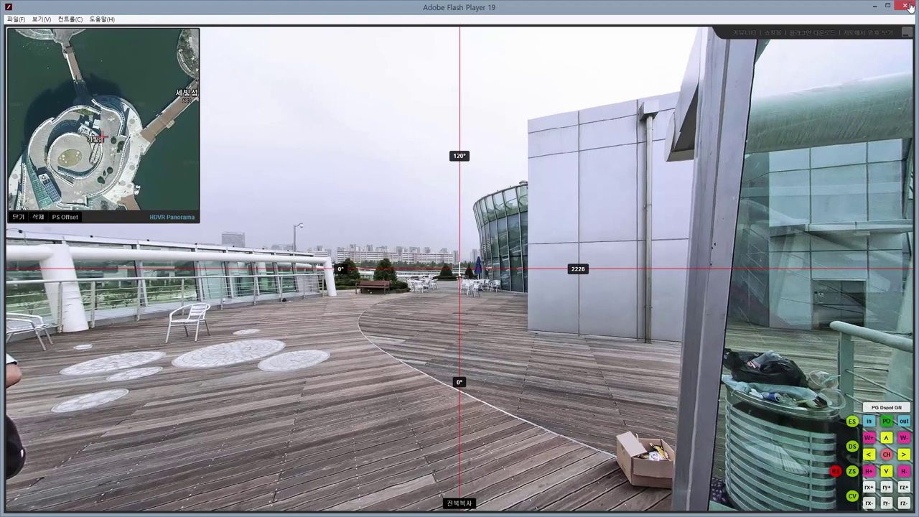
left_click(511, 93)
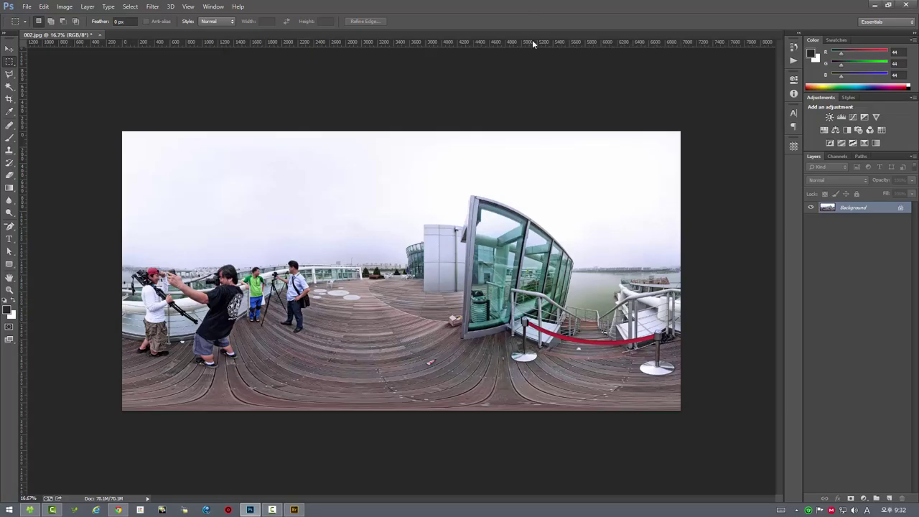
key("F12")
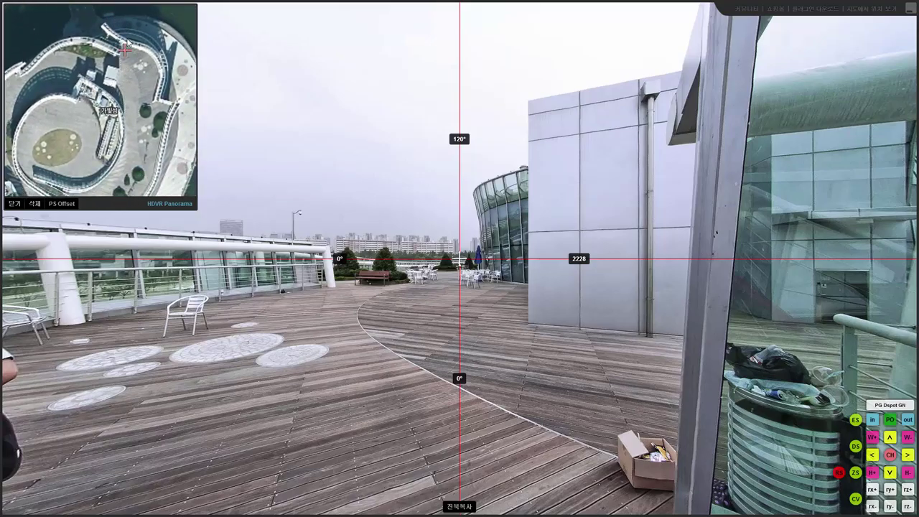
left_click_drag(133, 101, 127, 130)
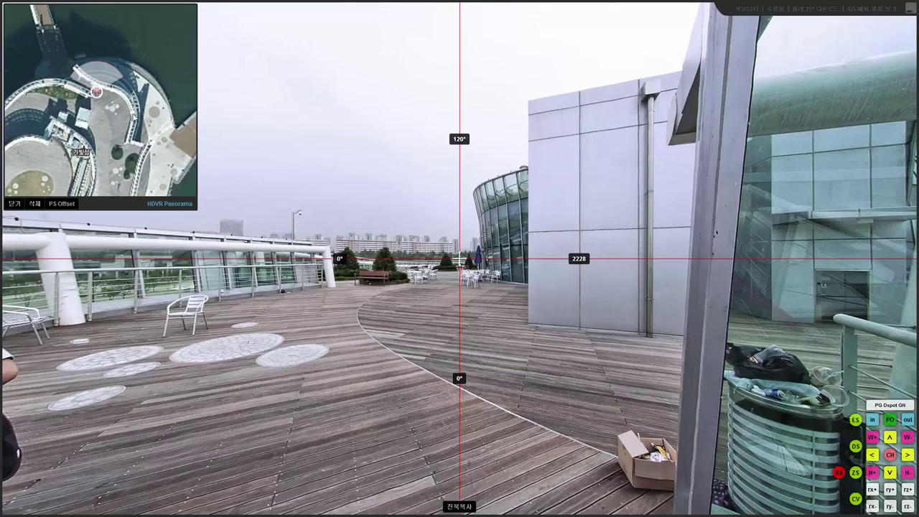
Drag the radar line to true north for heading 174.72 and copy the PS Offset value
right_click(93, 72)
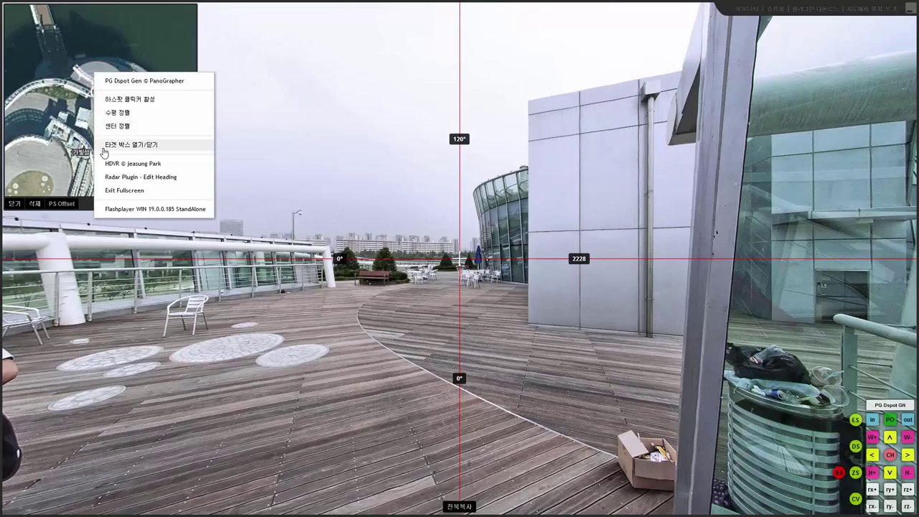
left_click(163, 178)
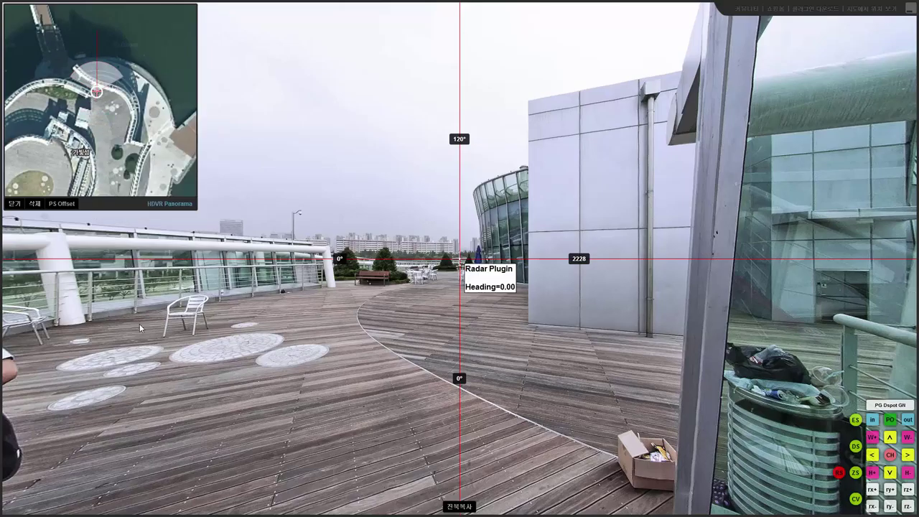
left_click_drag(629, 333, 612, 319)
left_click_drag(138, 163, 135, 139)
mouse_move(576, 278)
left_mouse_down()
mouse_move(559, 277)
mouse_move(588, 279)
left_mouse_up()
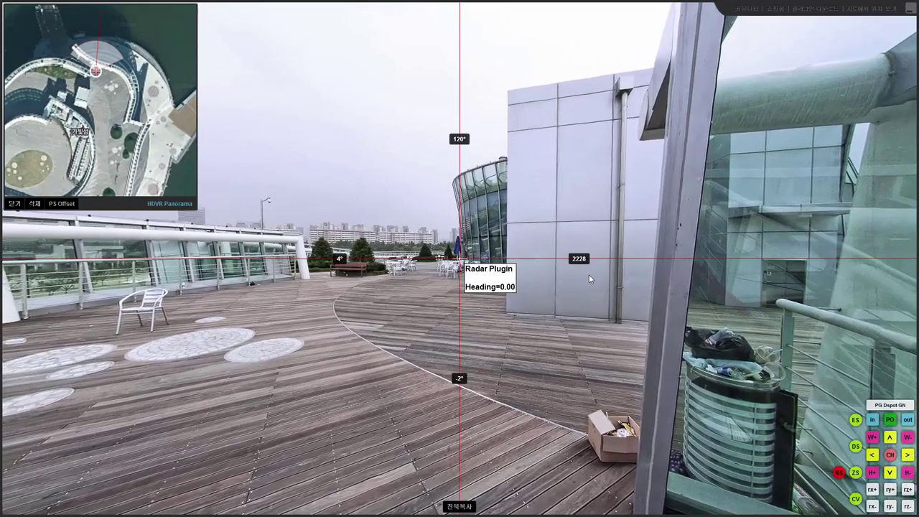
left_click_drag(471, 235, 472, 230)
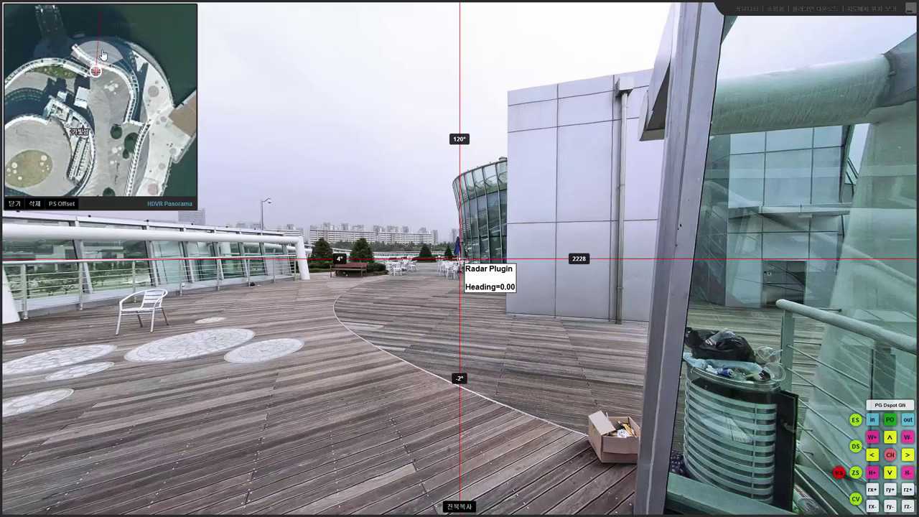
left_click_drag(102, 56, 84, 130)
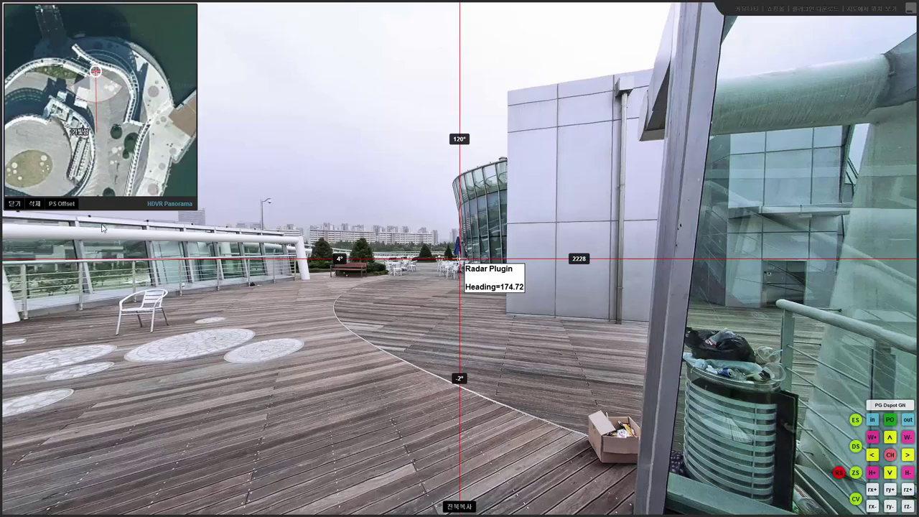
left_click(65, 206)
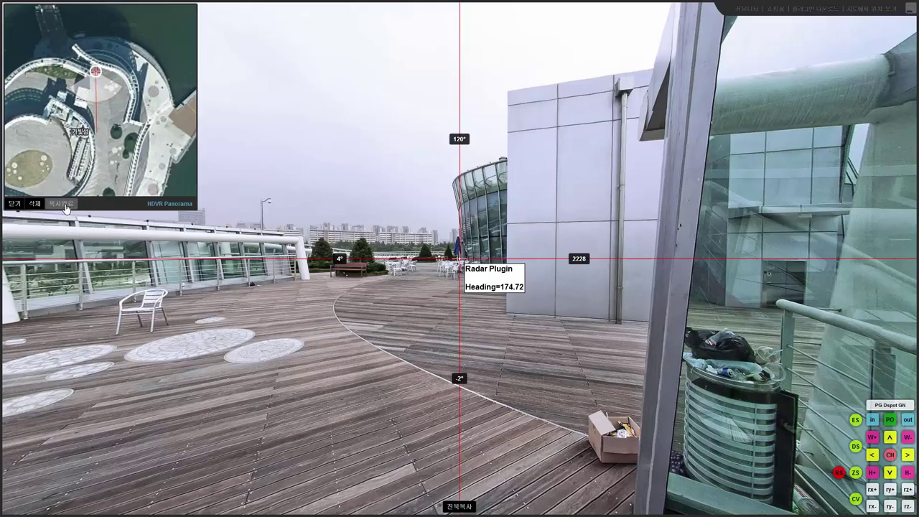
left_click(909, 10)
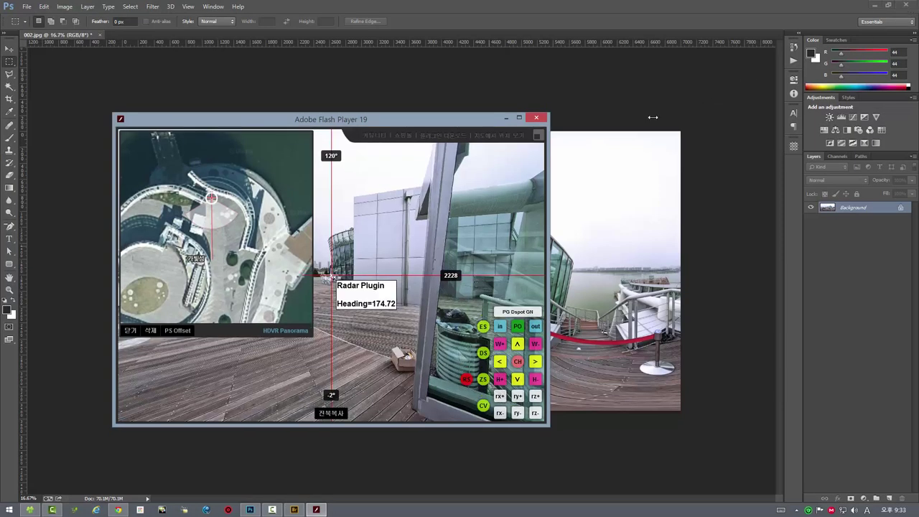
Apply Filter > Other > Offset with Horizontal 3403 and Wrap Around to 002.jpg
left_click(535, 123)
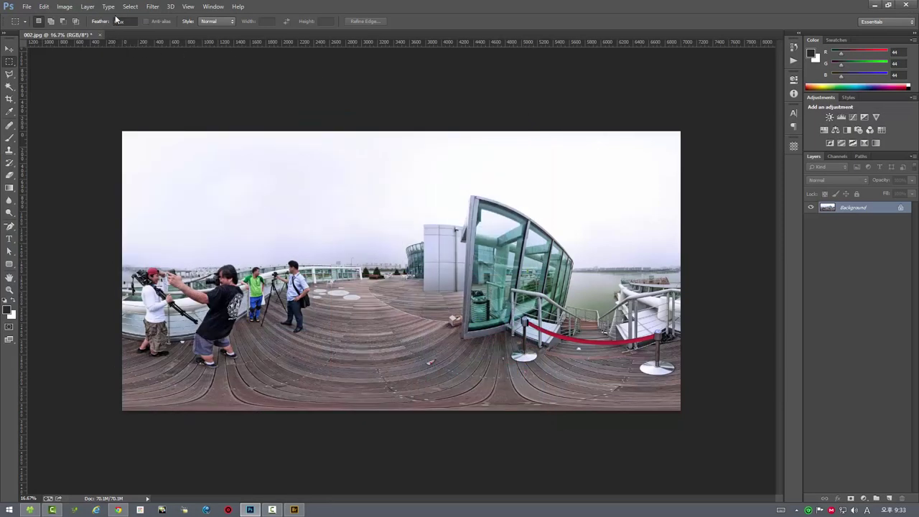
left_click(152, 6)
mouse_move(202, 190)
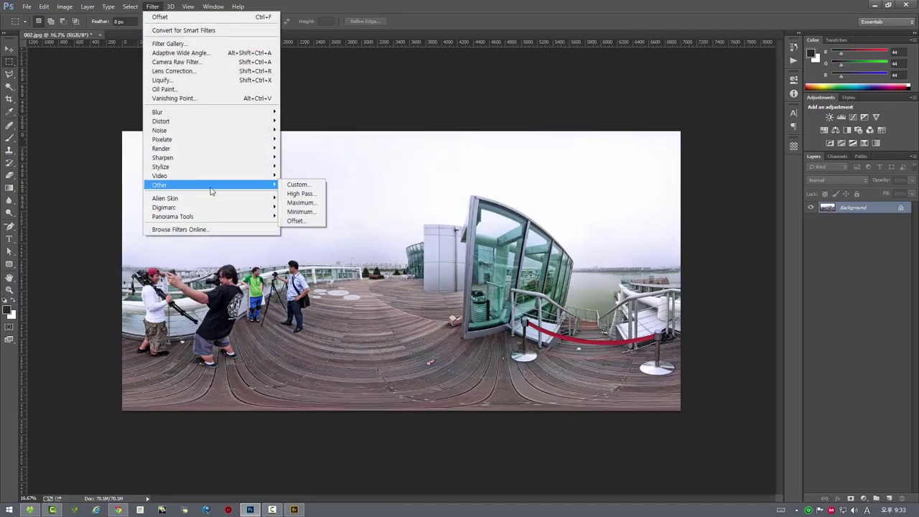
left_click(297, 222)
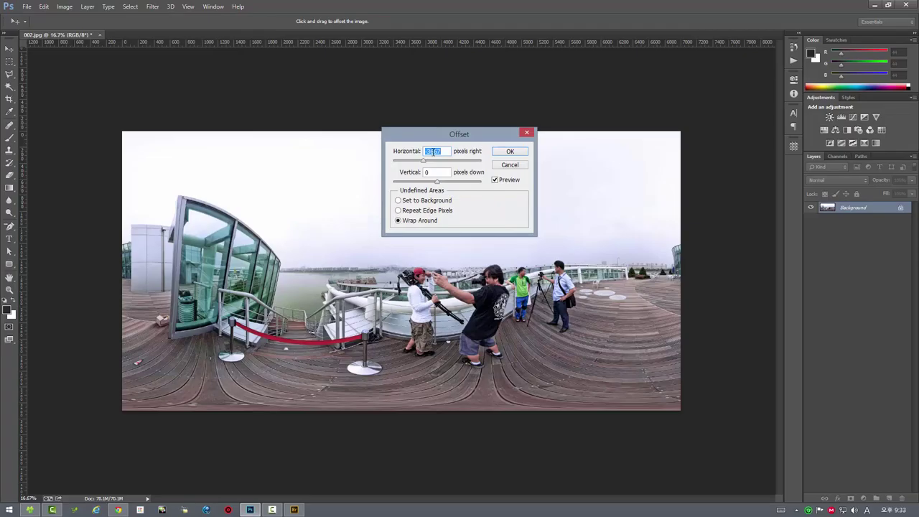
right_click(432, 153)
left_click(458, 192)
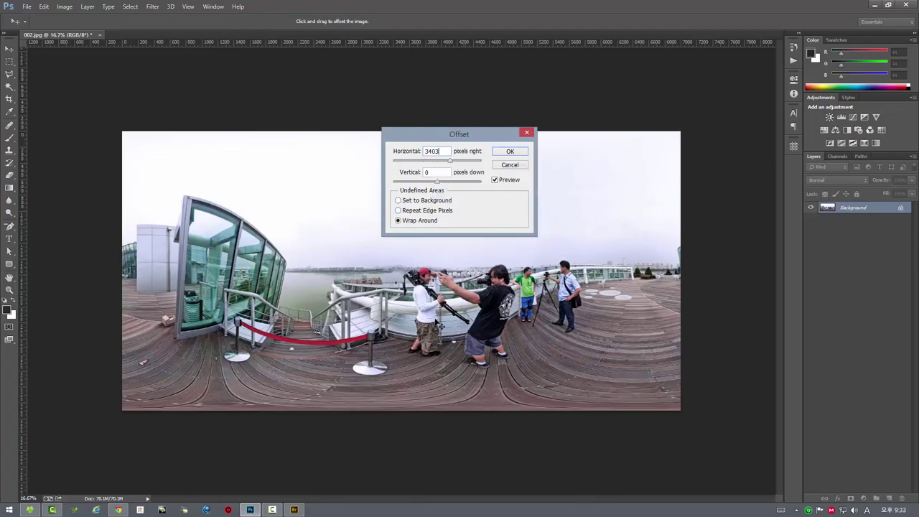
left_click(514, 152)
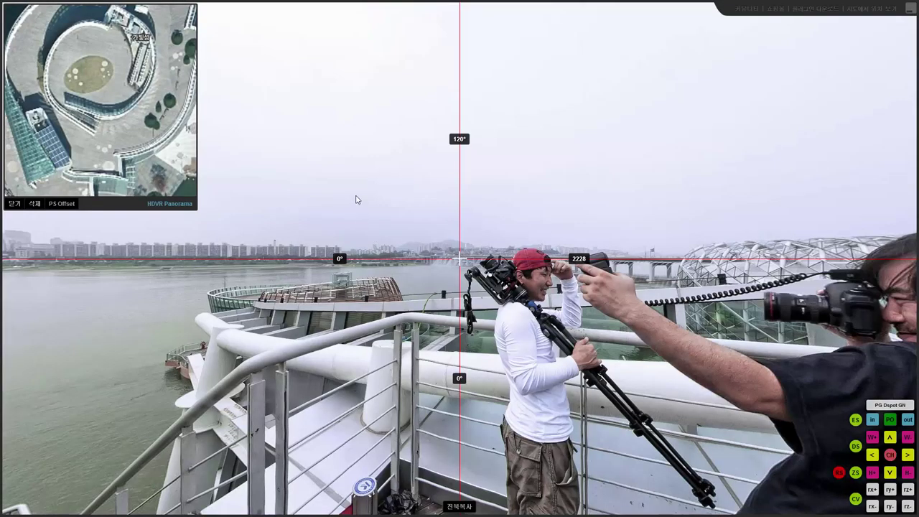
Enable Radar Plugin heading edit and turn the view around to confirm heading 0.00 tracks the radar
scroll(151, 99, "up", 2)
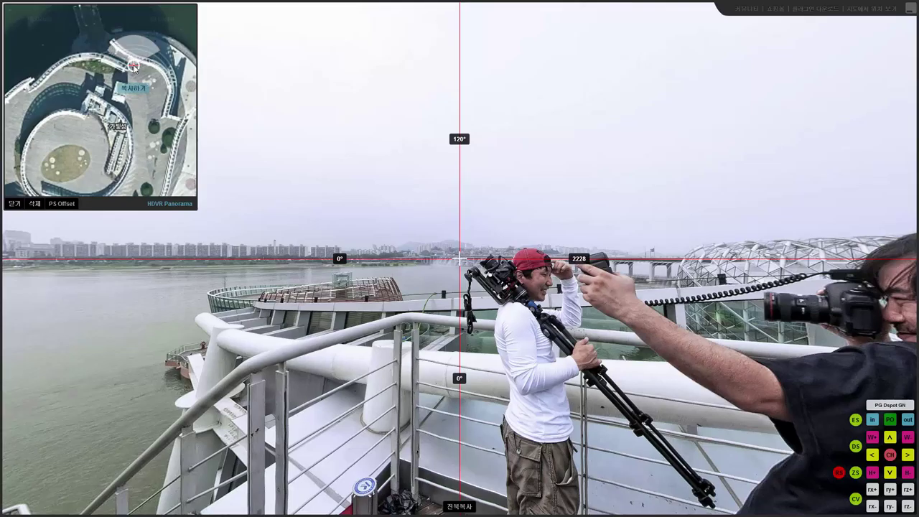
left_click_drag(198, 345, 250, 348)
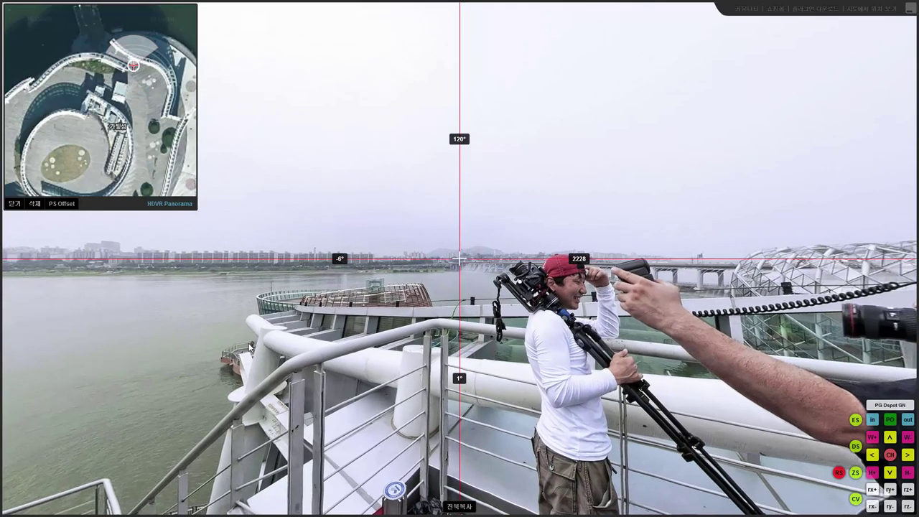
right_click(134, 54)
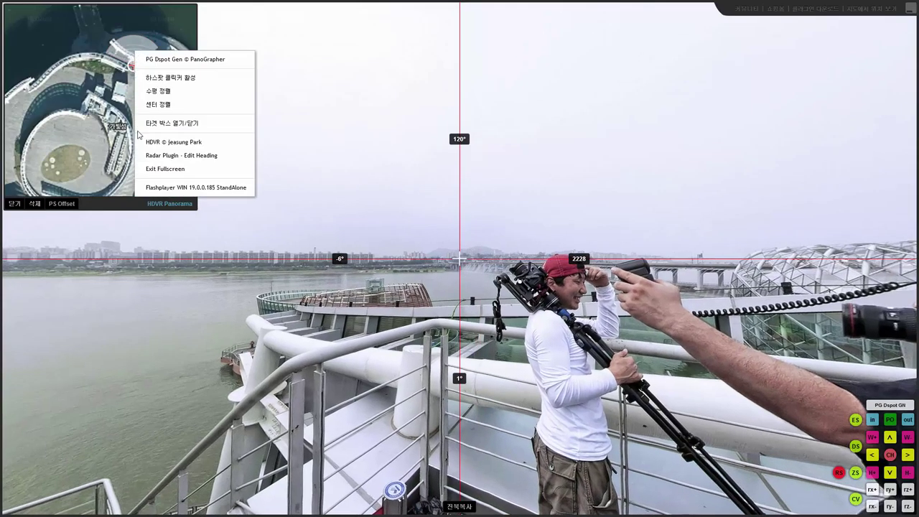
left_click(201, 156)
left_click_drag(194, 312, 504, 312)
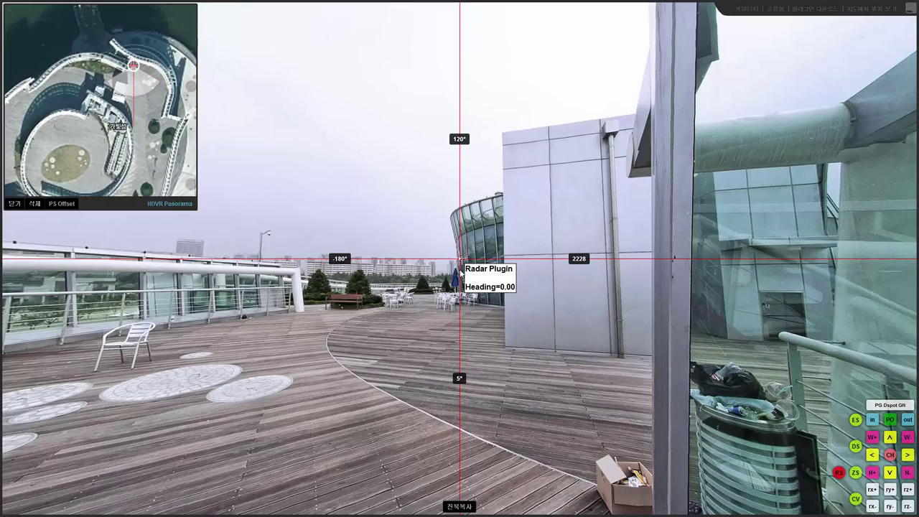
left_click_drag(313, 208, 405, 206)
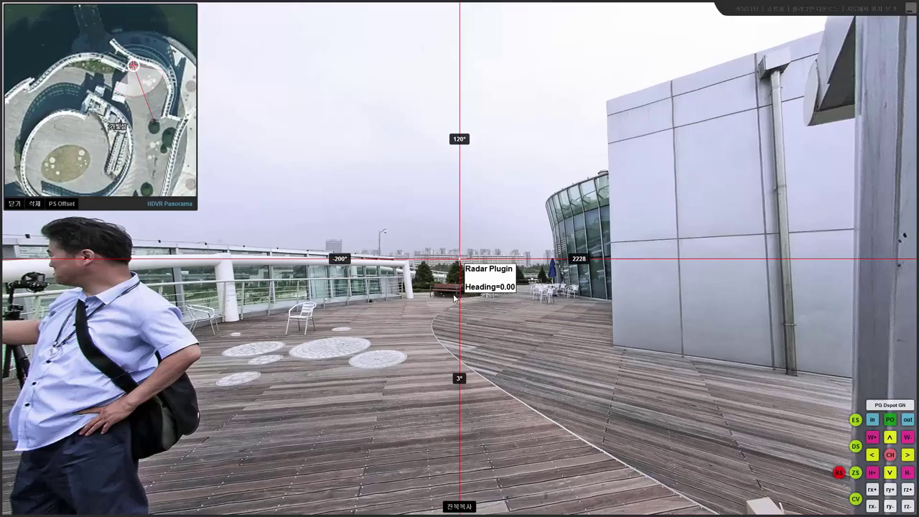
left_click_drag(329, 312, 587, 325)
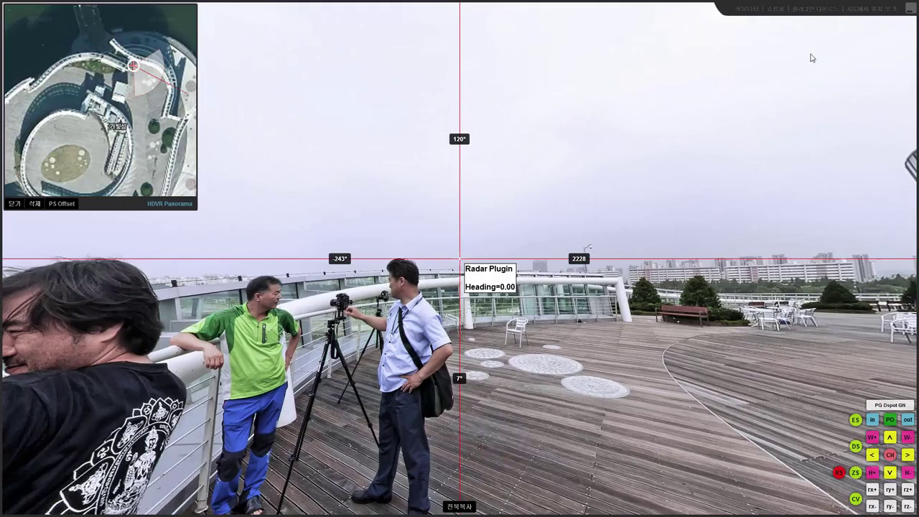
left_click(909, 11)
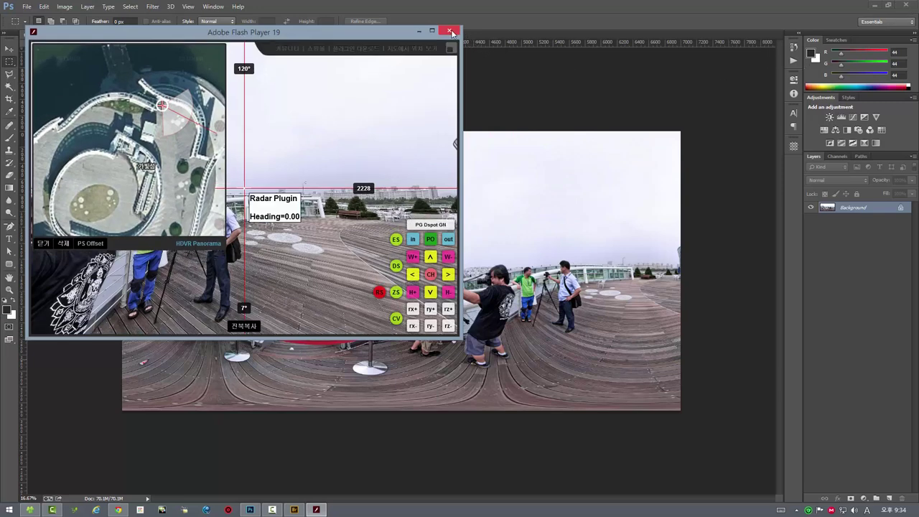
Close the viewer, save the offset 002.jpg, and close the document
left_click(454, 35)
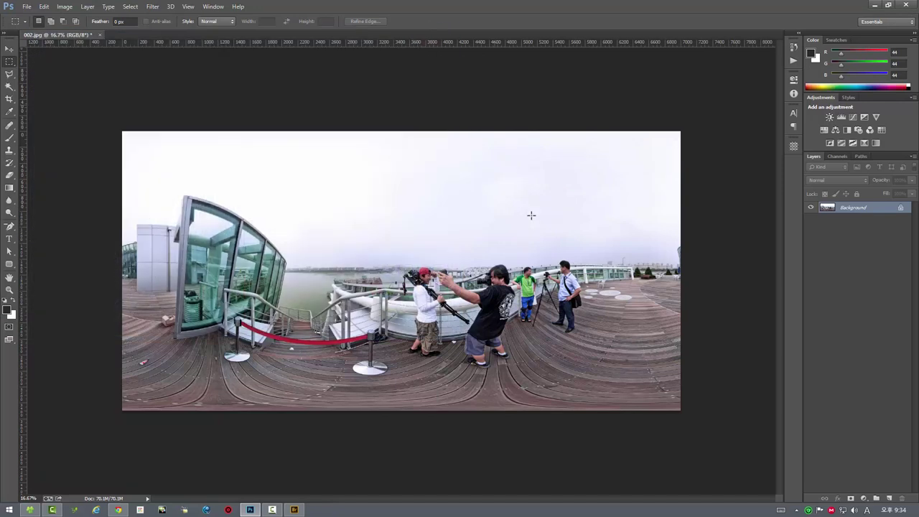
left_click(26, 6)
left_click(40, 112)
left_click(96, 34)
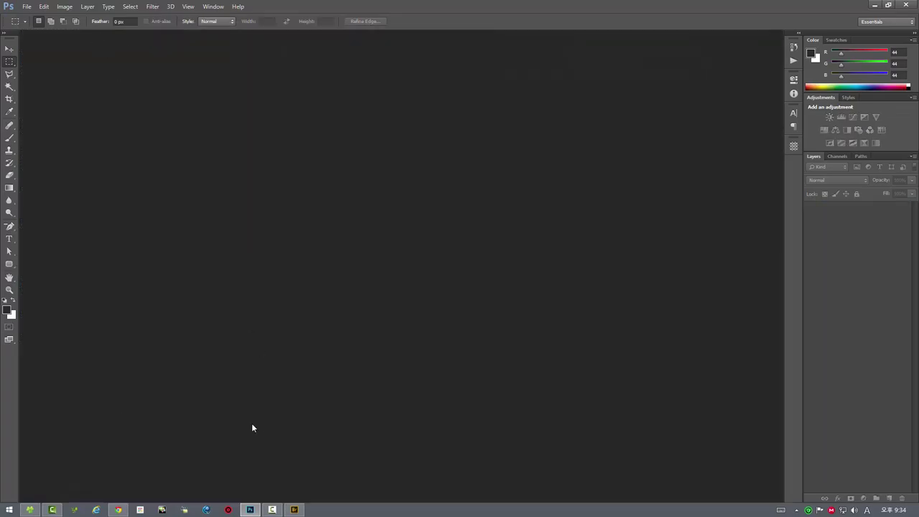
Select 001.jpg and 002.jpg in the 새빛둥둥섬 folder and show the 보내기 droplet list
left_click(27, 511)
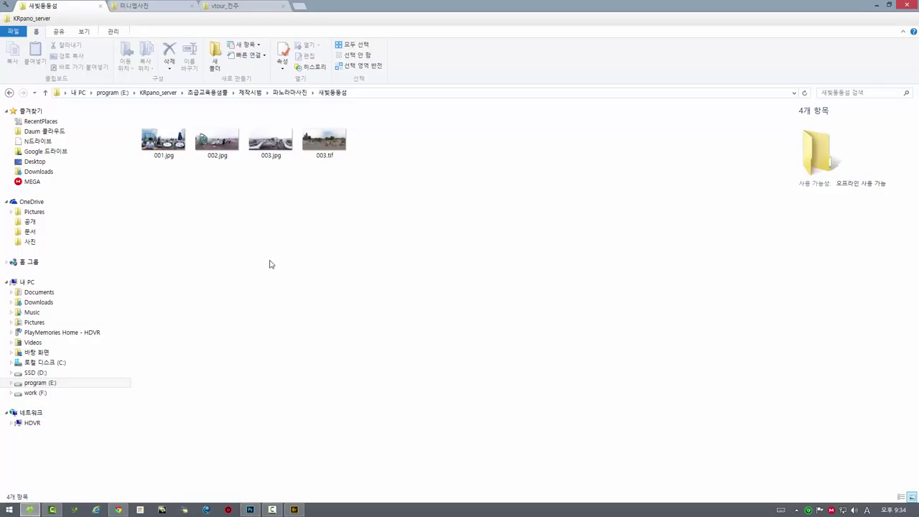
left_click_drag(227, 169, 160, 140)
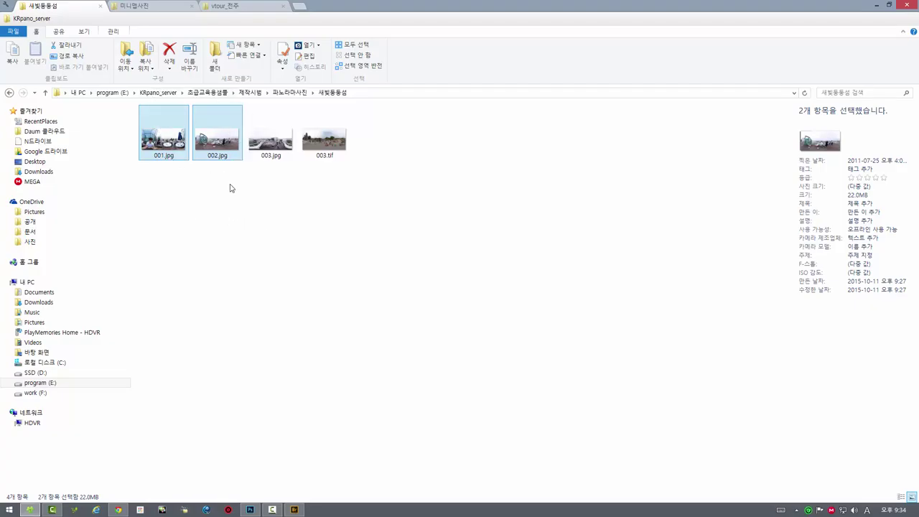
right_click(169, 141)
mouse_move(180, 431)
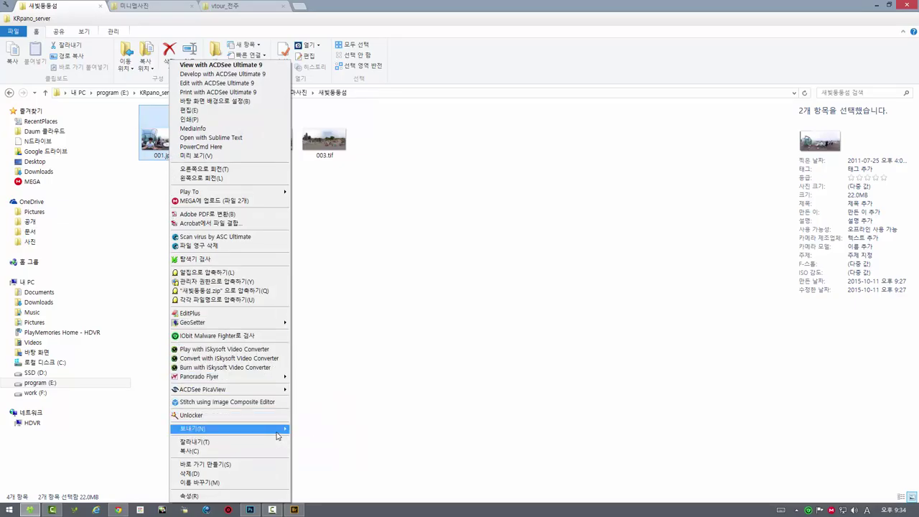
mouse_move(278, 431)
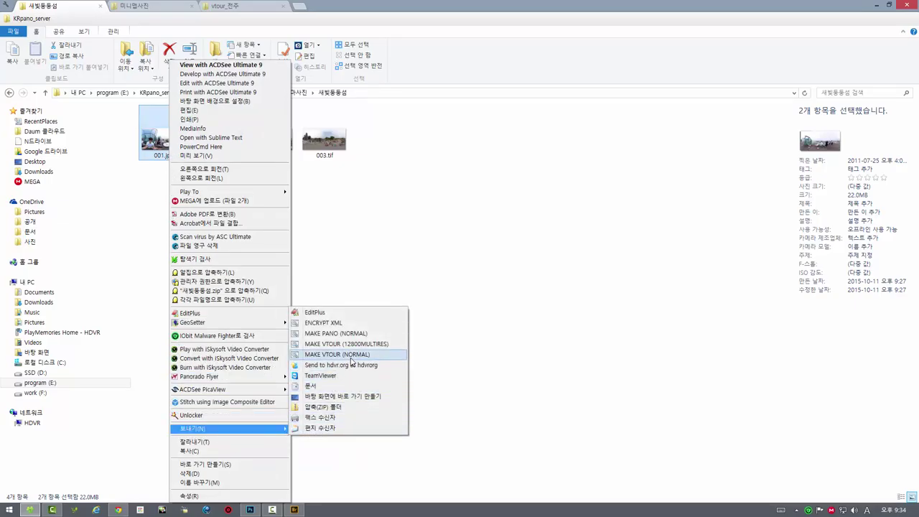
Run MAKE VTOUR (NORMAL) on both images, then open vtour\tour.html in the browser
left_click(359, 354)
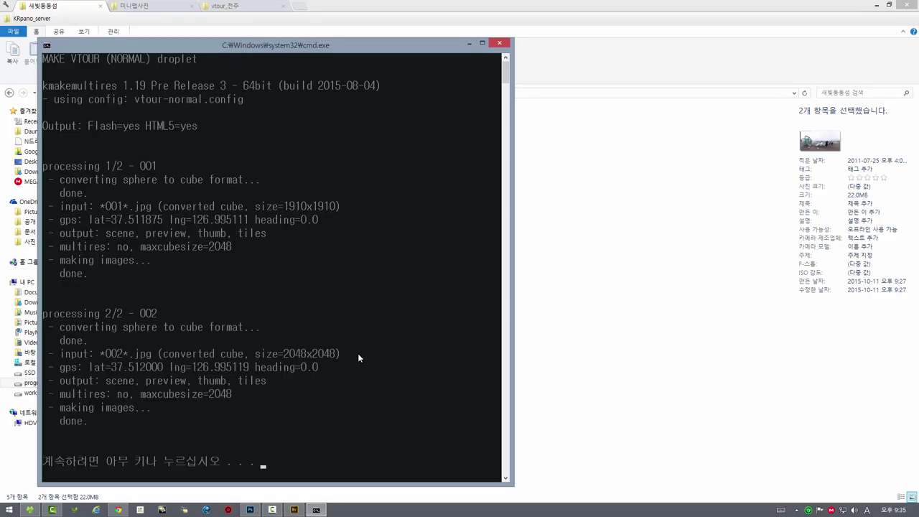
key("Return")
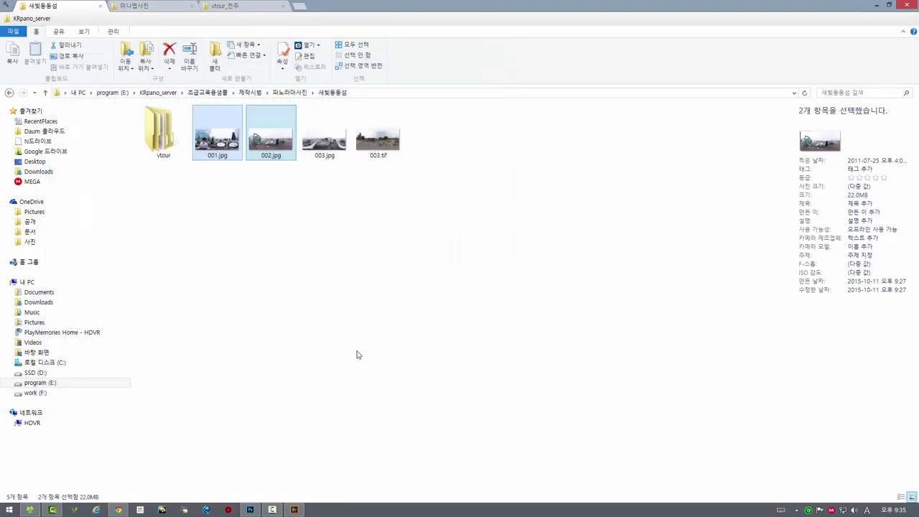
left_click(155, 133)
double_click(172, 133)
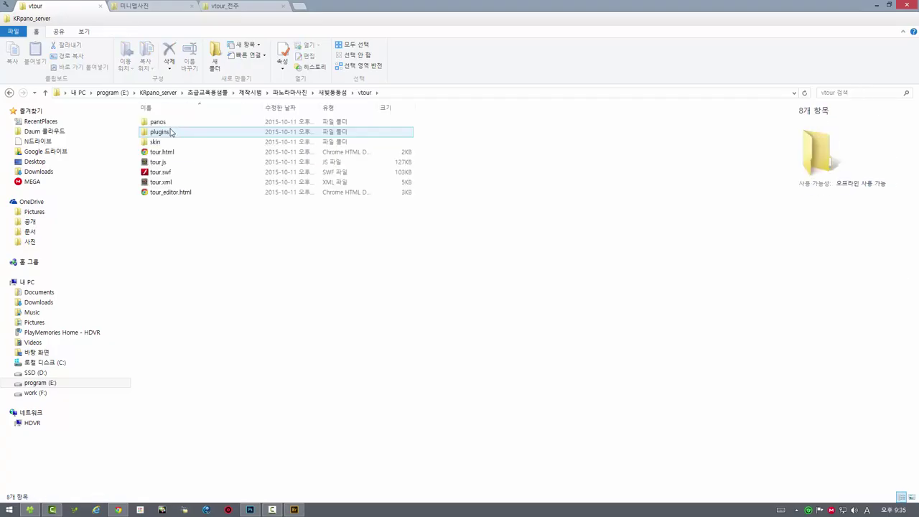
double_click(162, 152)
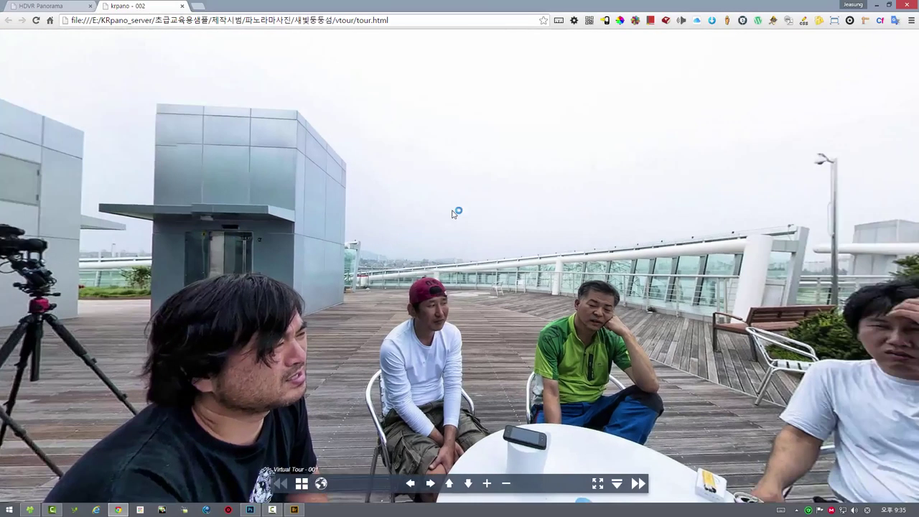
left_click_drag(452, 213, 525, 265)
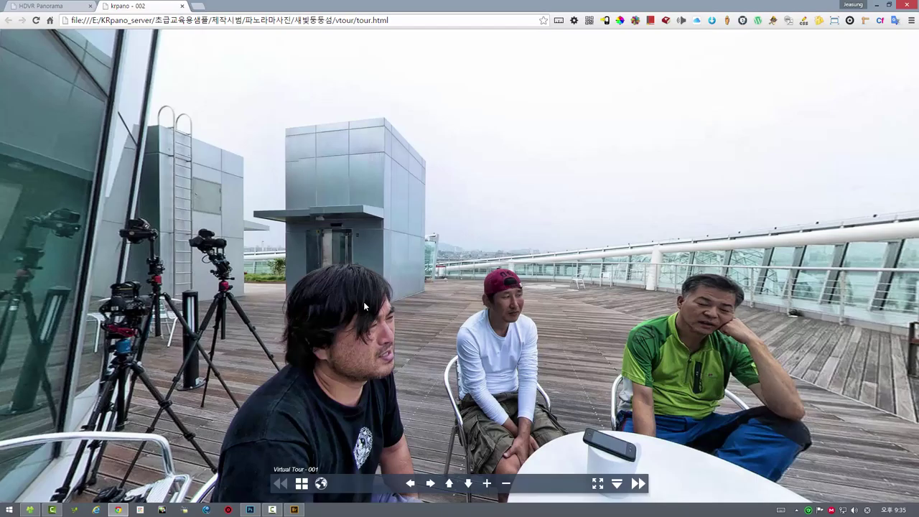
left_click(321, 483)
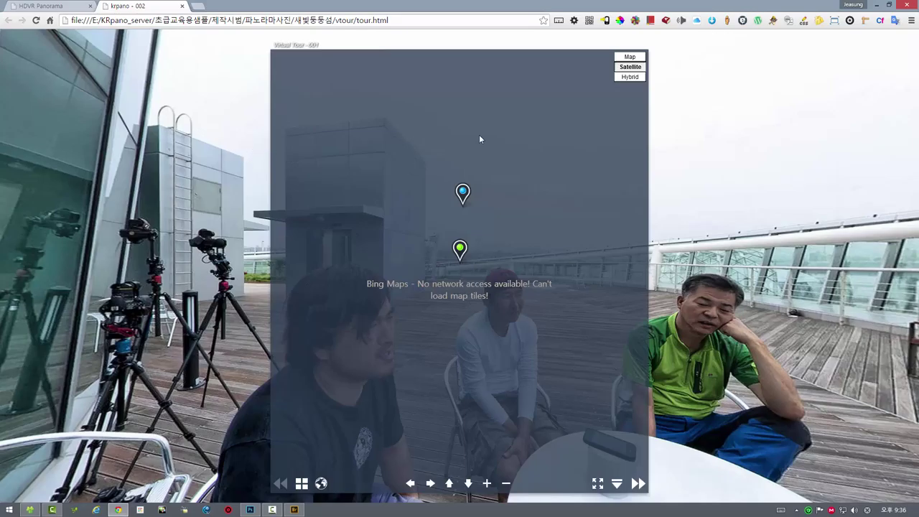
left_click(321, 483)
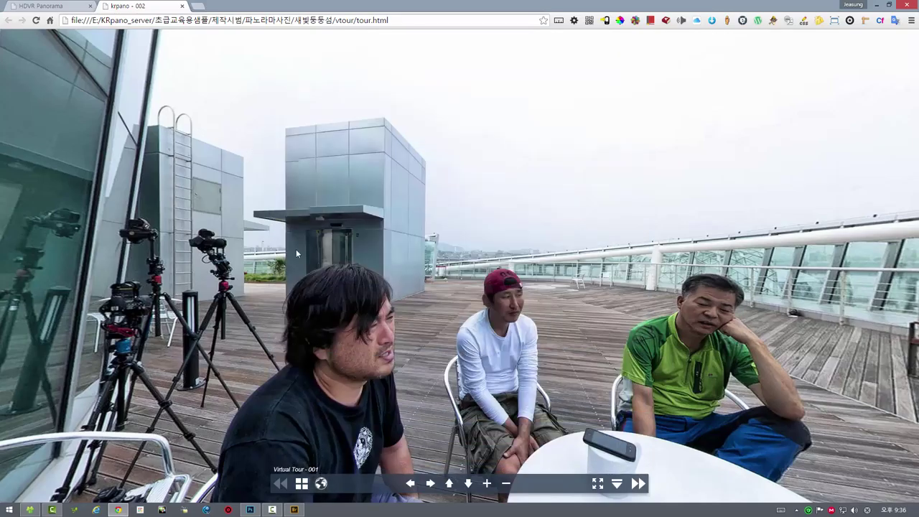
left_click(185, 509)
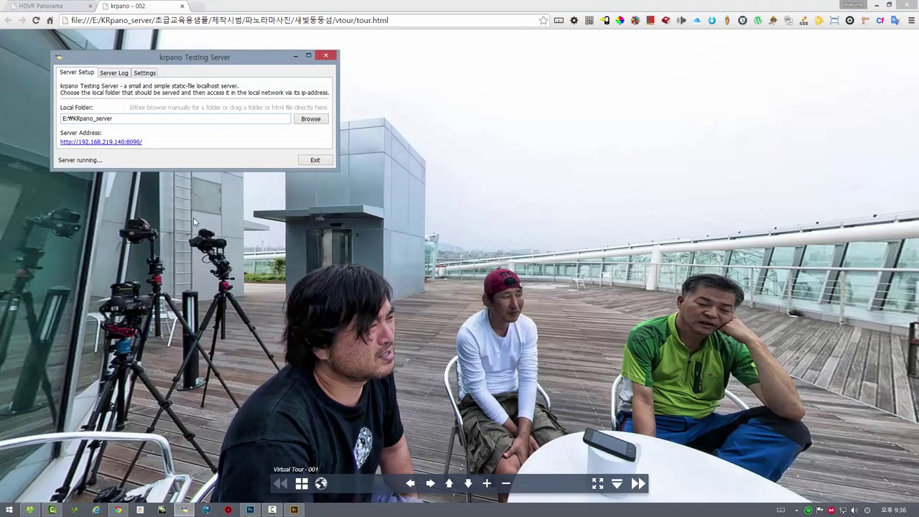
Open the 192.168.219.140:8090 testing server's folder listing in the browser
left_click_drag(243, 63, 270, 82)
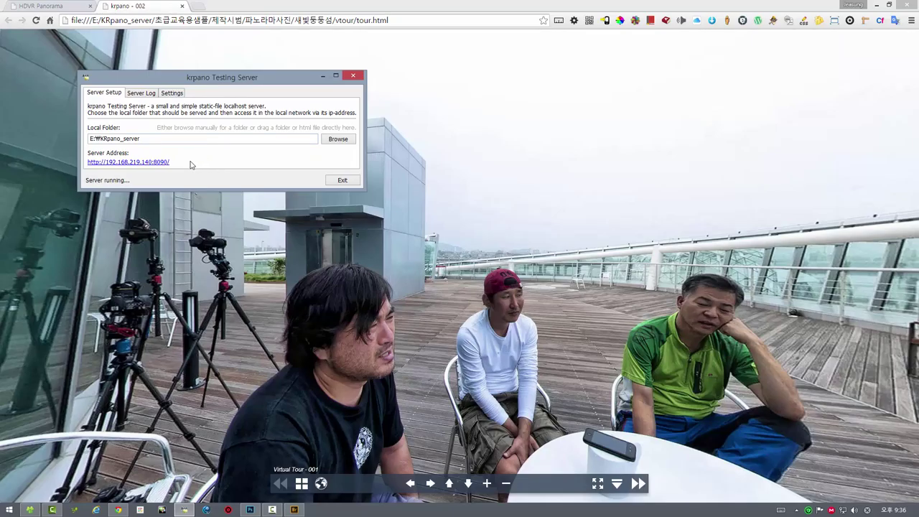
left_click(132, 162)
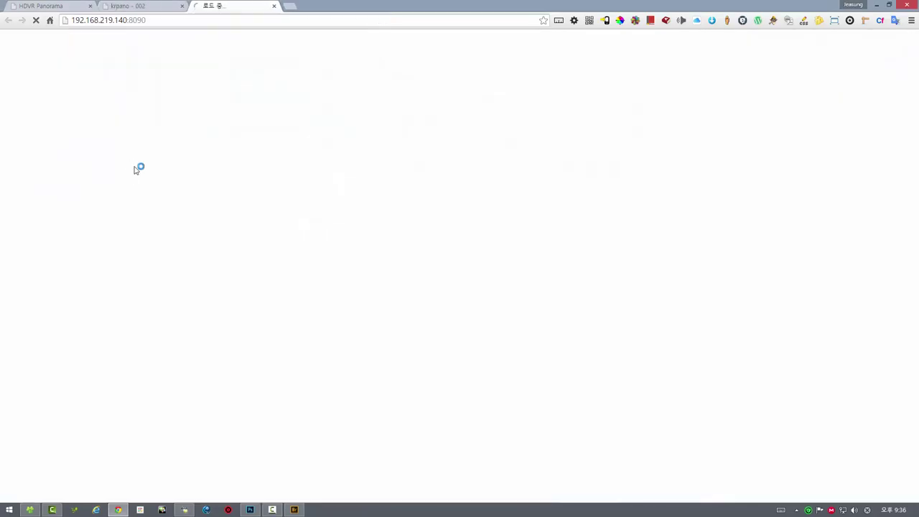
scroll(194, 250, "down", 3)
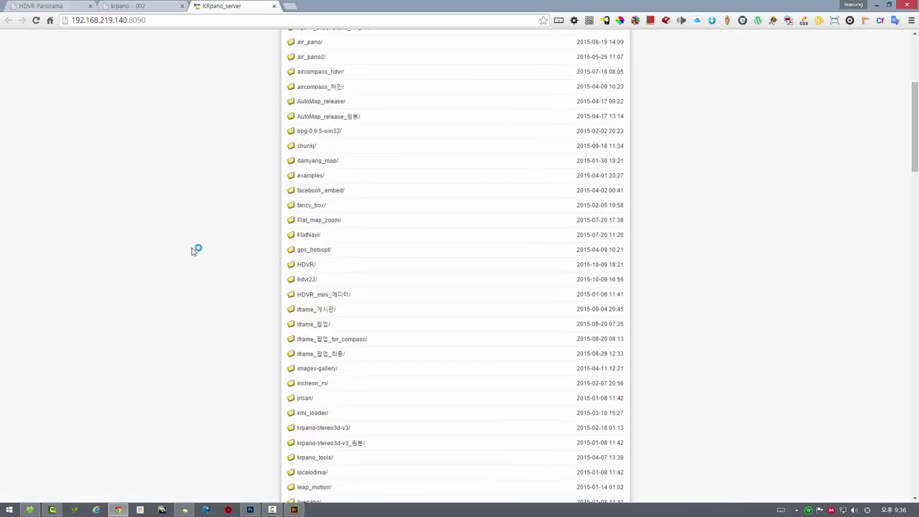
scroll(192, 251, "down", 6)
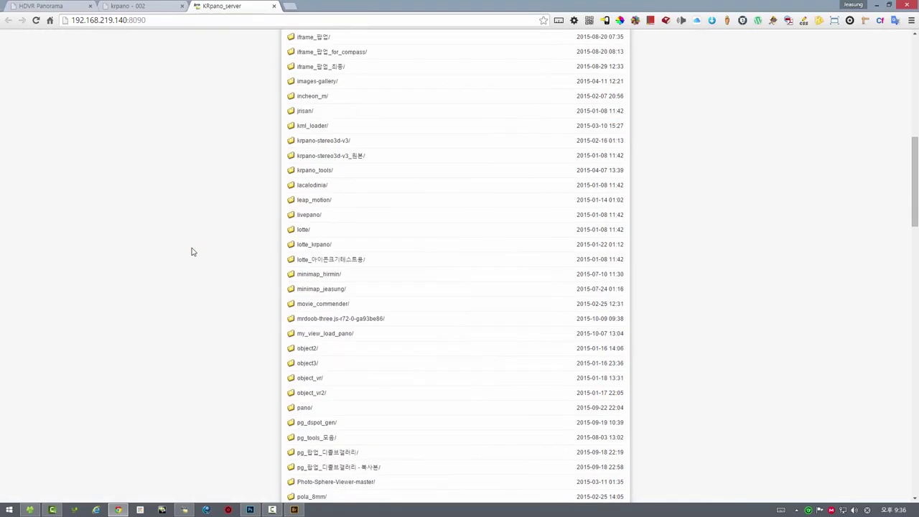
scroll(193, 251, "down", 4)
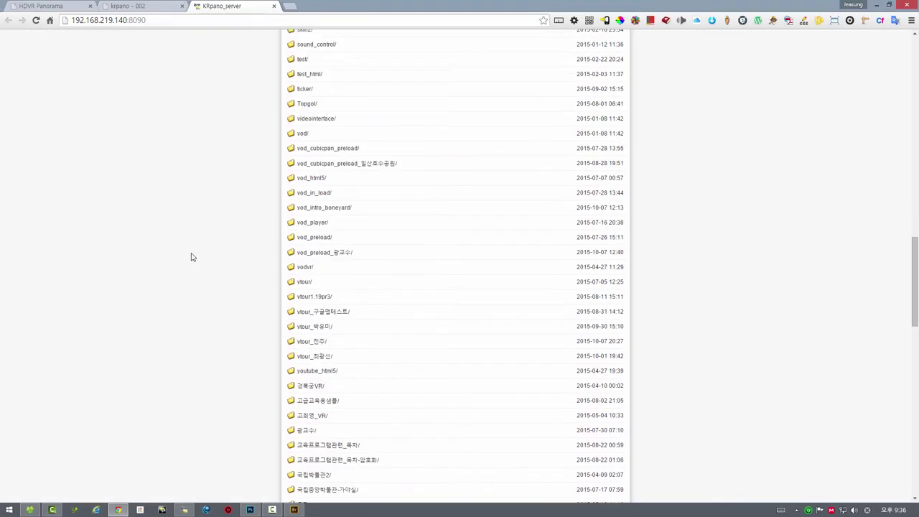
scroll(218, 366, "down", 3)
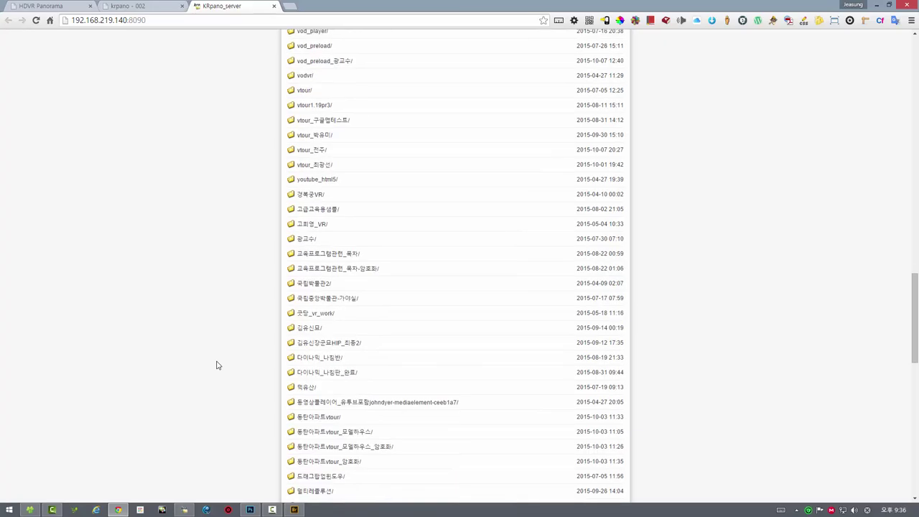
scroll(218, 366, "down", 4)
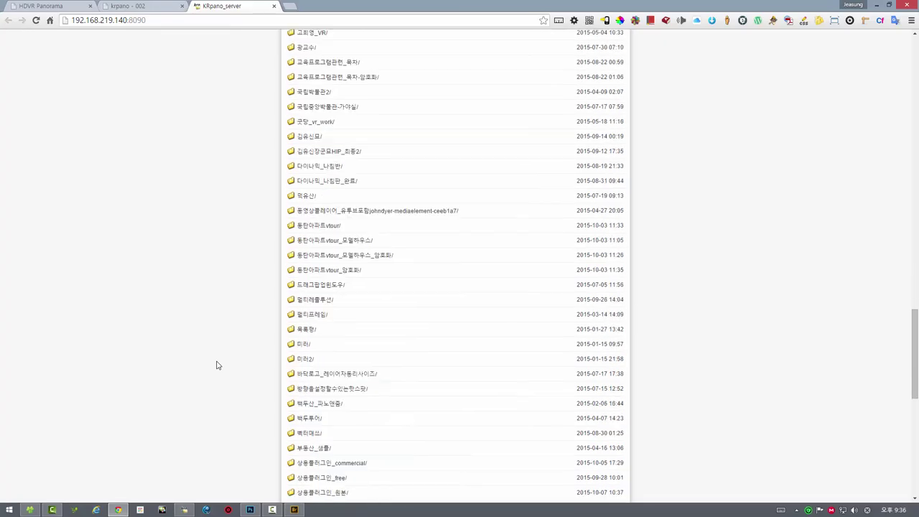
scroll(218, 366, "down", 1)
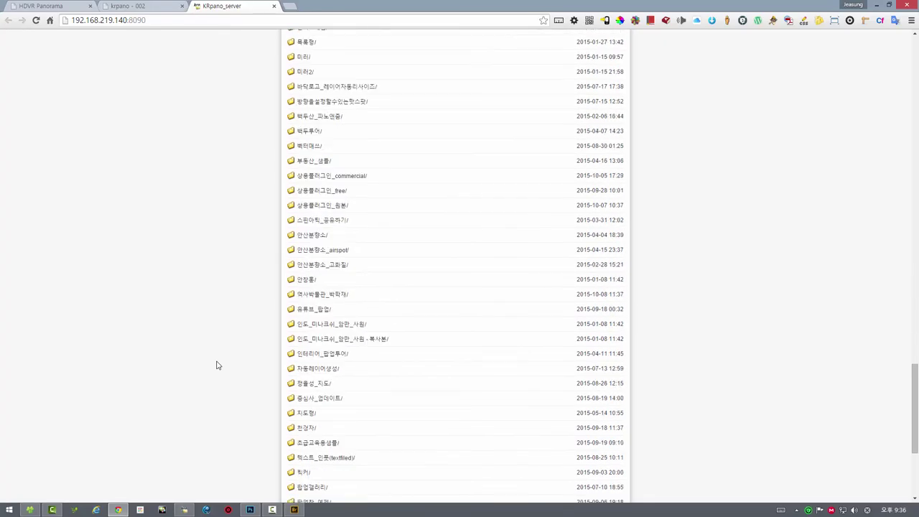
Browse 초급교육용샘플 > 제작시범 > 파노라마사진 > 새빛둥둥섬 > vtour and launch tour.html
left_click(309, 445)
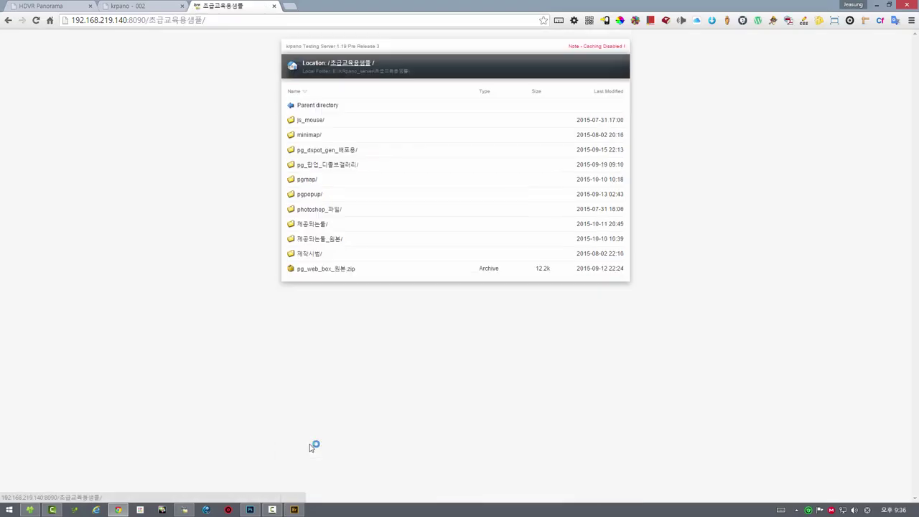
left_click(311, 255)
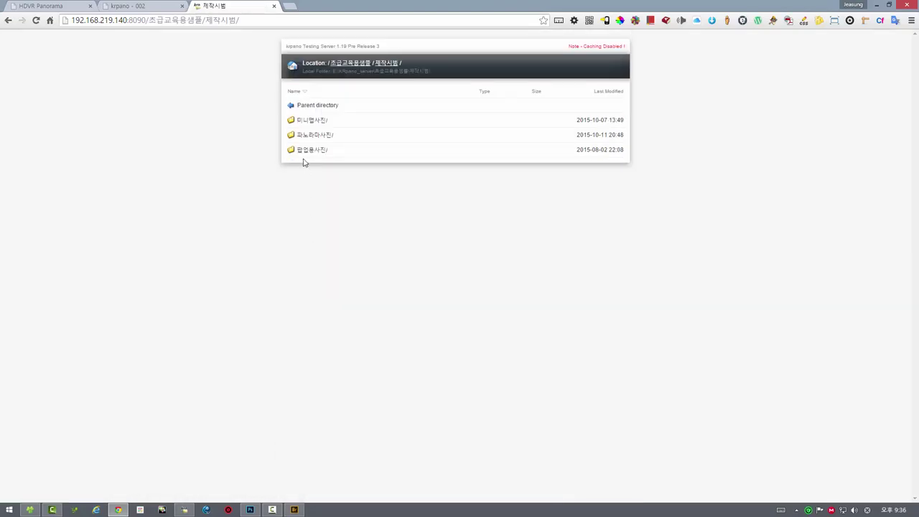
left_click(309, 134)
left_click(312, 123)
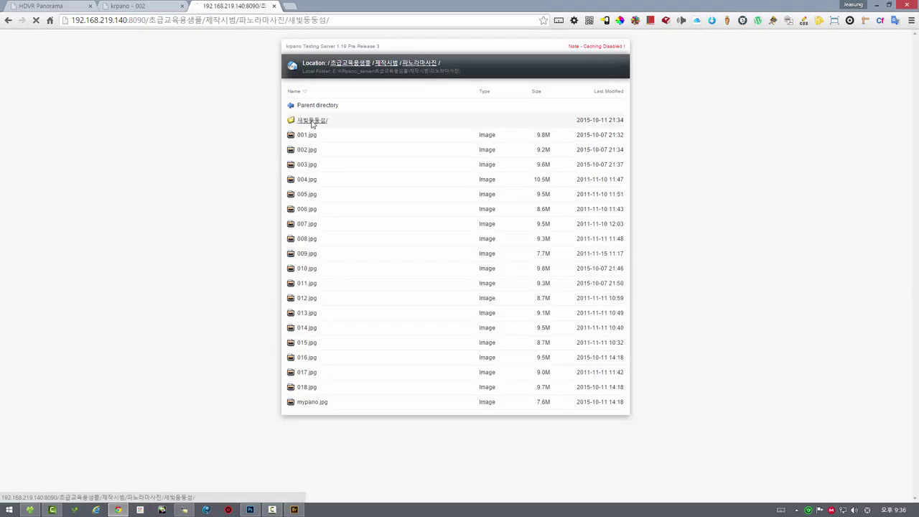
left_click(304, 122)
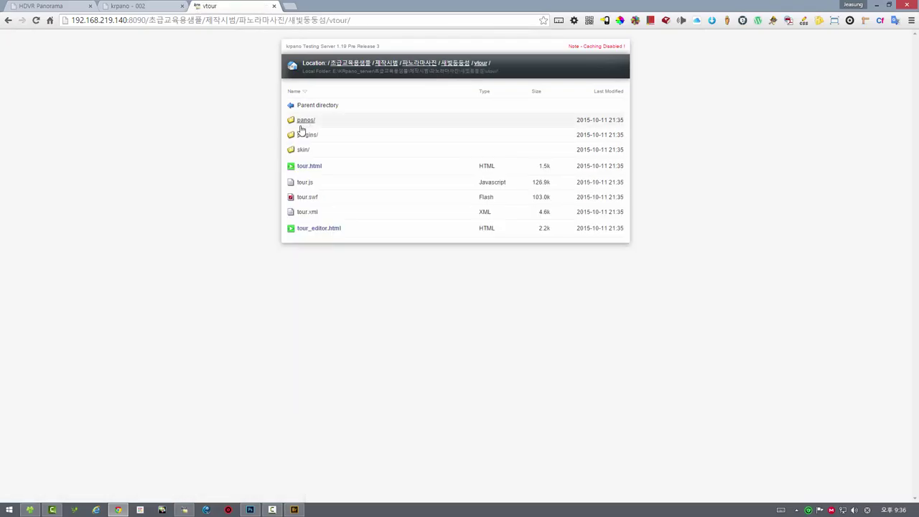
left_click(309, 168)
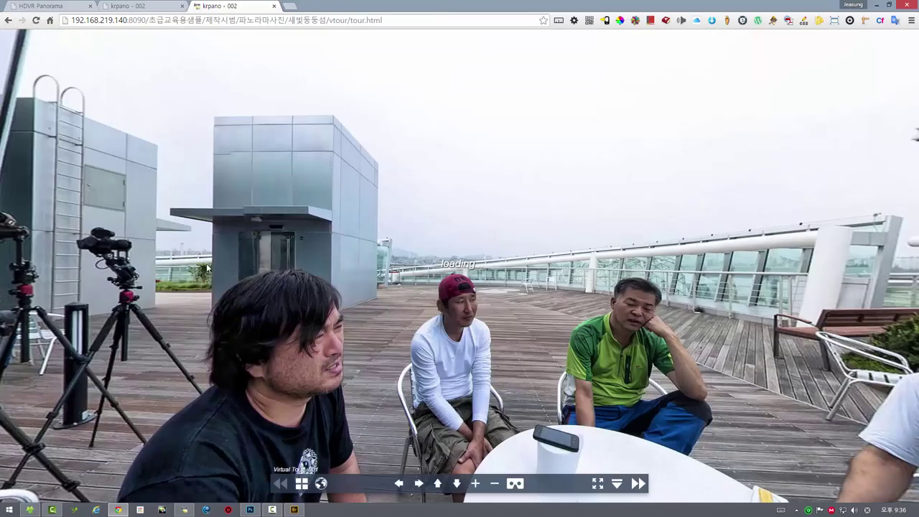
left_click(185, 509)
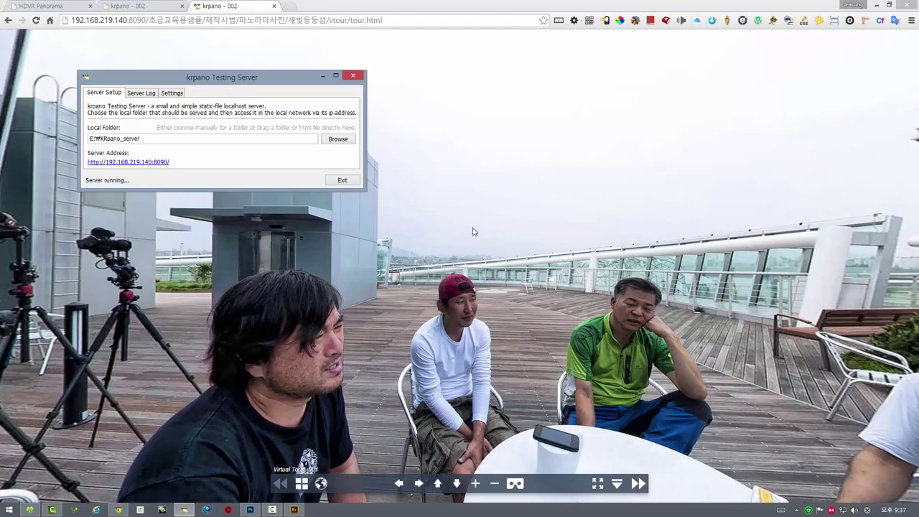
left_click_drag(362, 267, 365, 311)
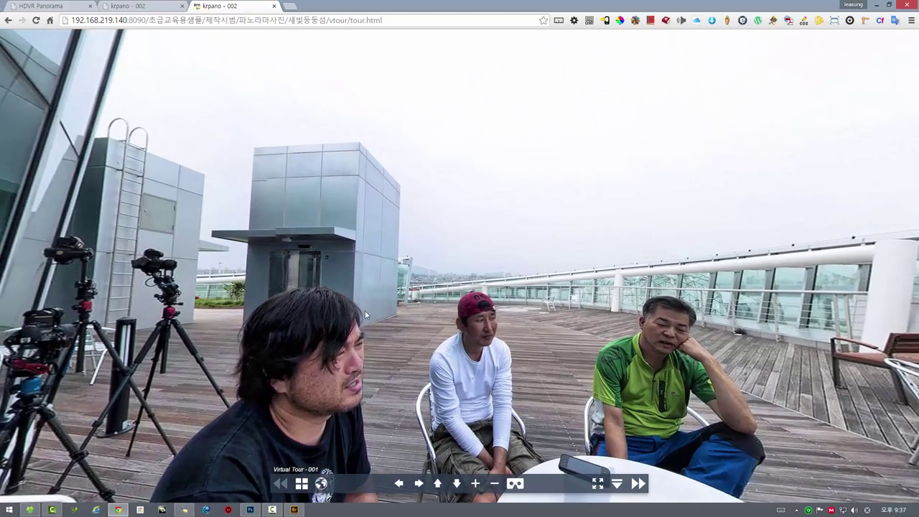
left_click(321, 484)
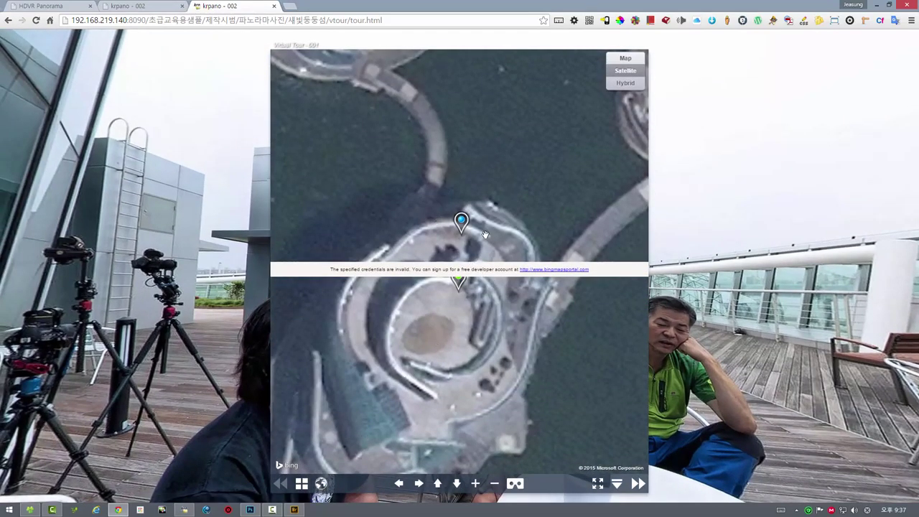
left_click_drag(452, 332, 472, 244)
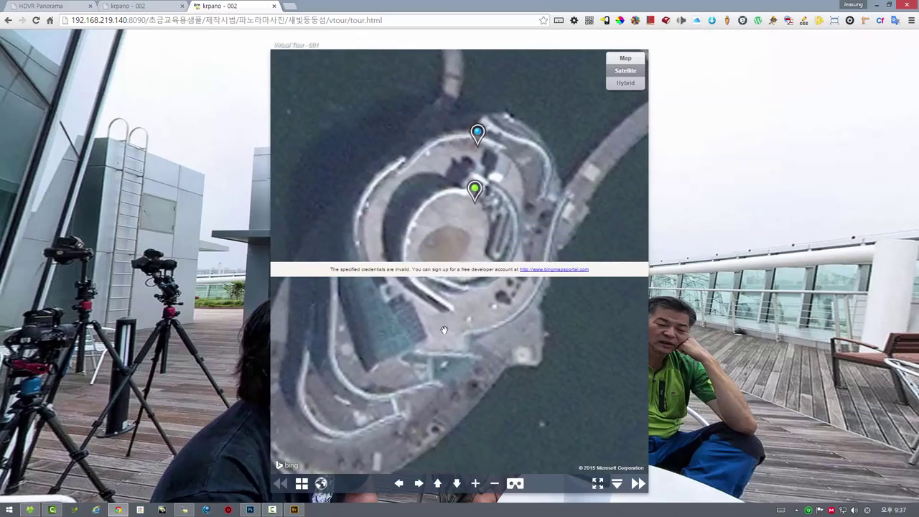
scroll(442, 337, "down", 1)
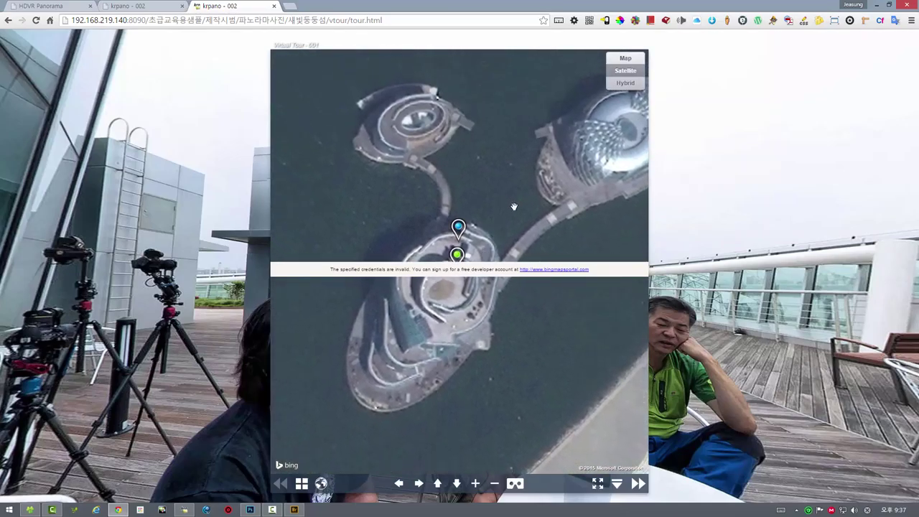
left_click_drag(512, 208, 501, 164)
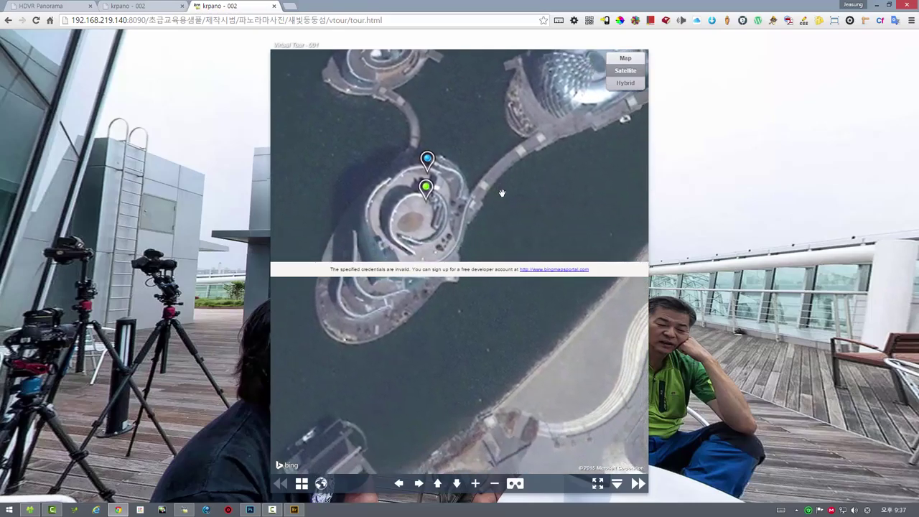
right_click(205, 282)
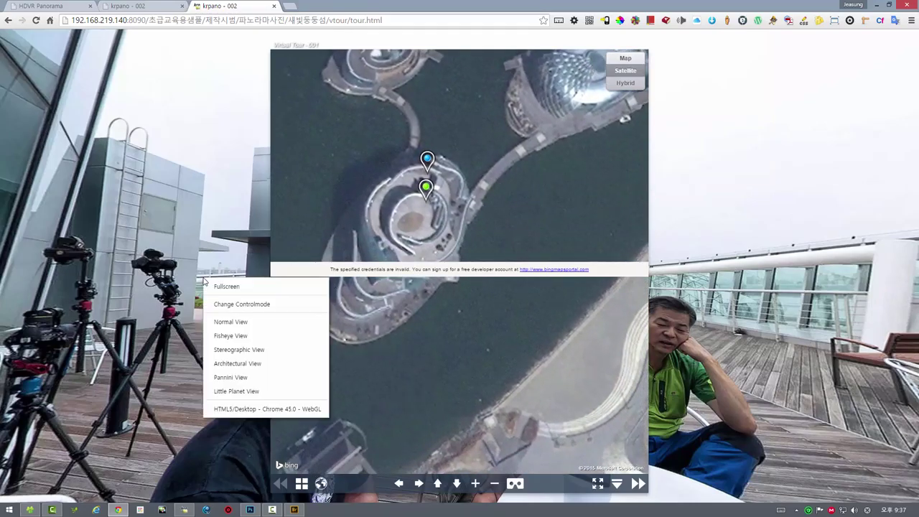
left_click(271, 161)
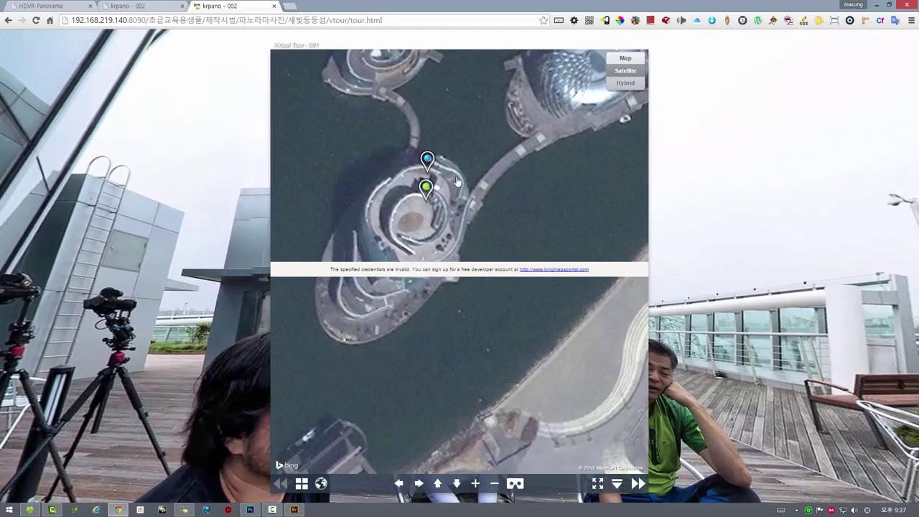
left_click_drag(539, 179, 555, 177)
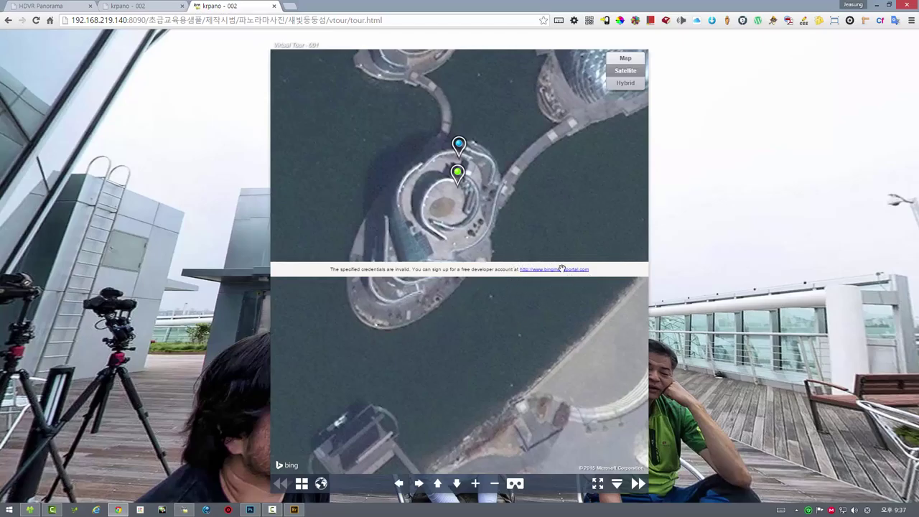
left_click_drag(492, 316, 503, 300)
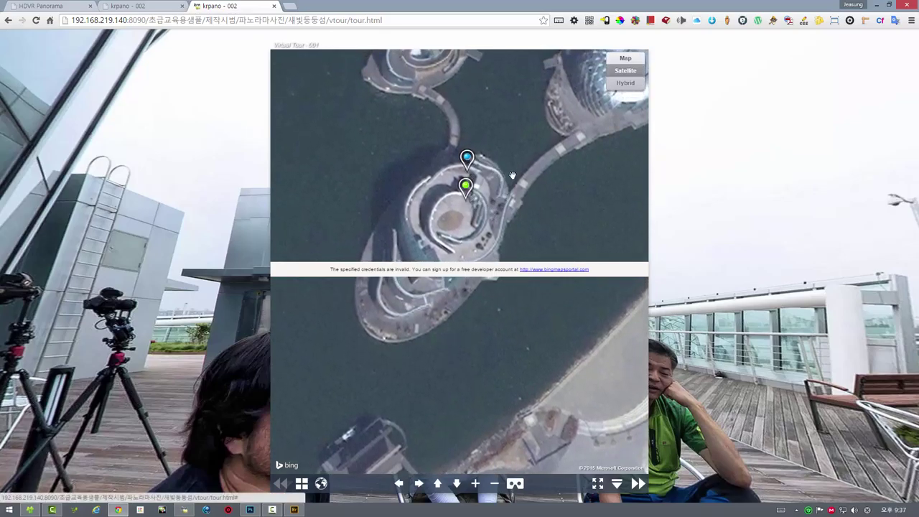
scroll(549, 167, "down", 3)
scroll(550, 170, "up", 3)
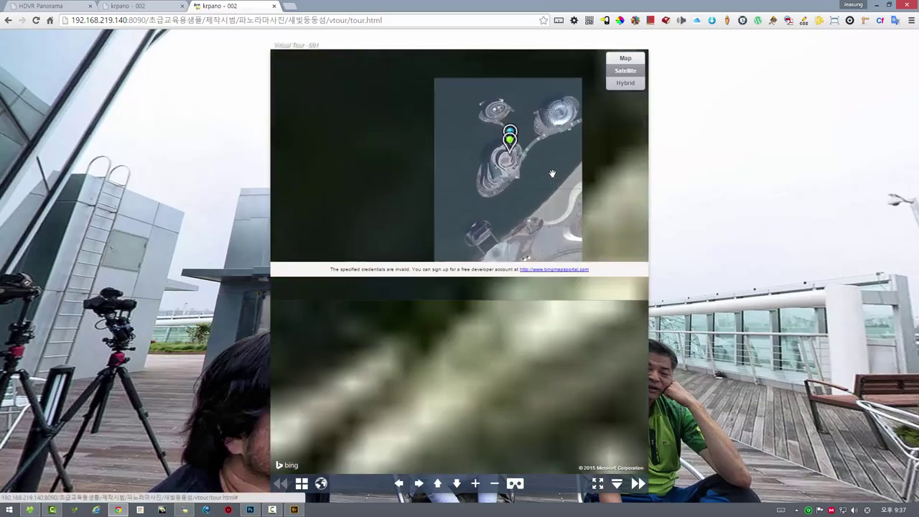
scroll(552, 173, "down", 2)
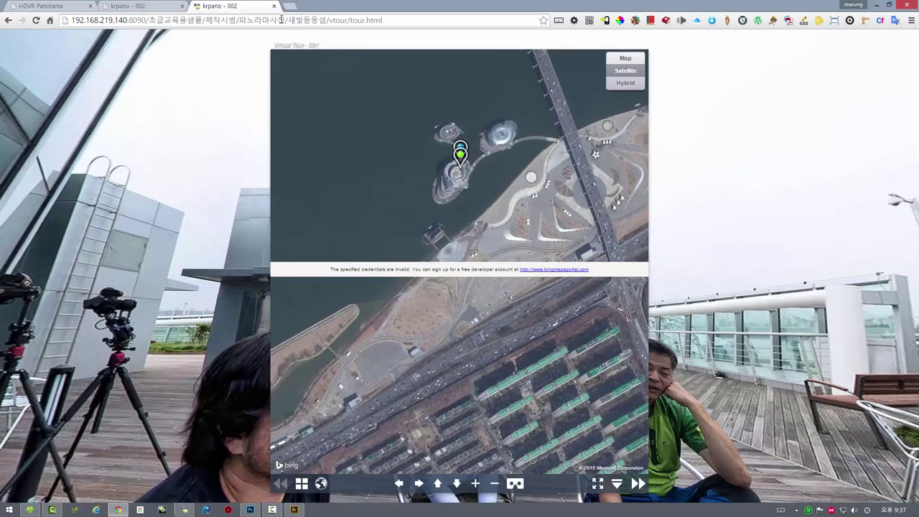
left_click(321, 483)
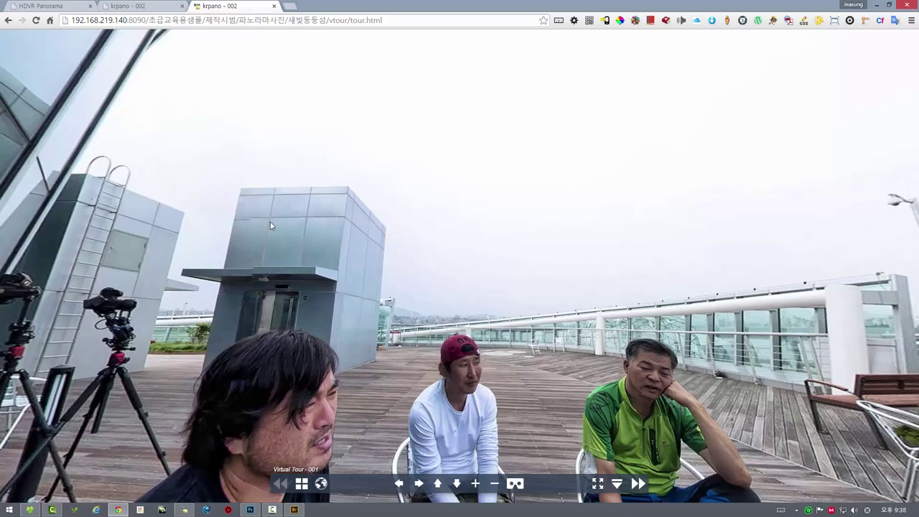
left_click(913, 6)
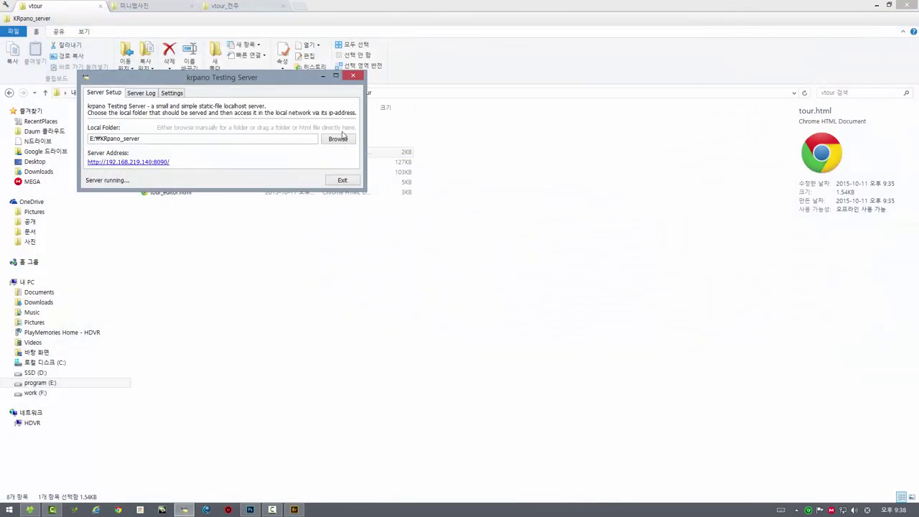
Go up to the 파노라마사진 folder and open the 새빛동성 folder
left_click(380, 4)
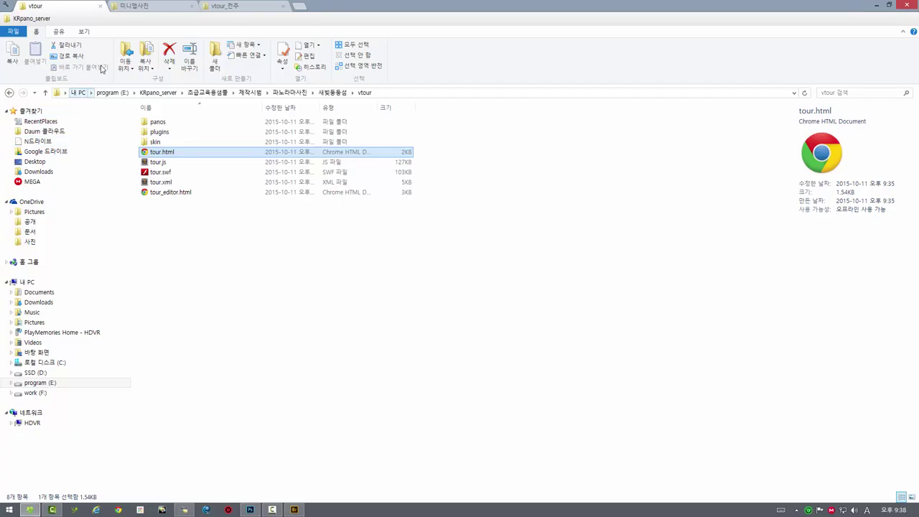
left_click(291, 94)
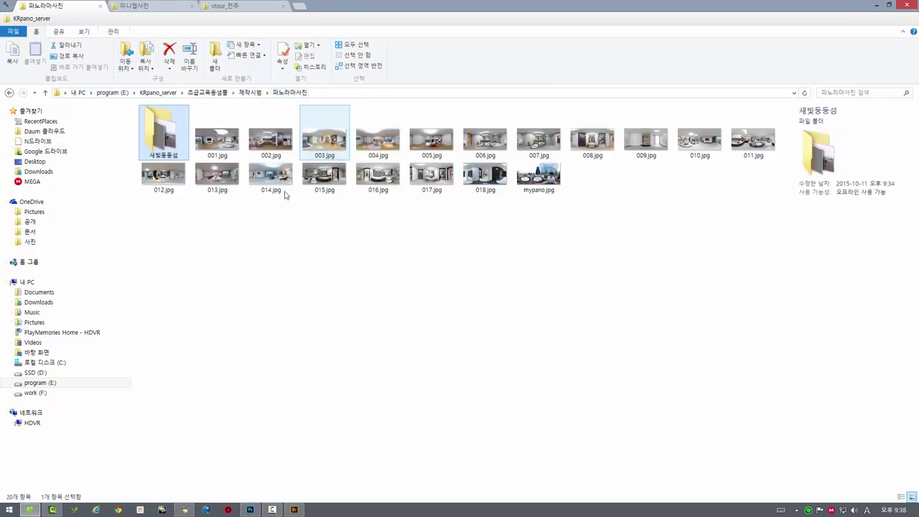
double_click(166, 134)
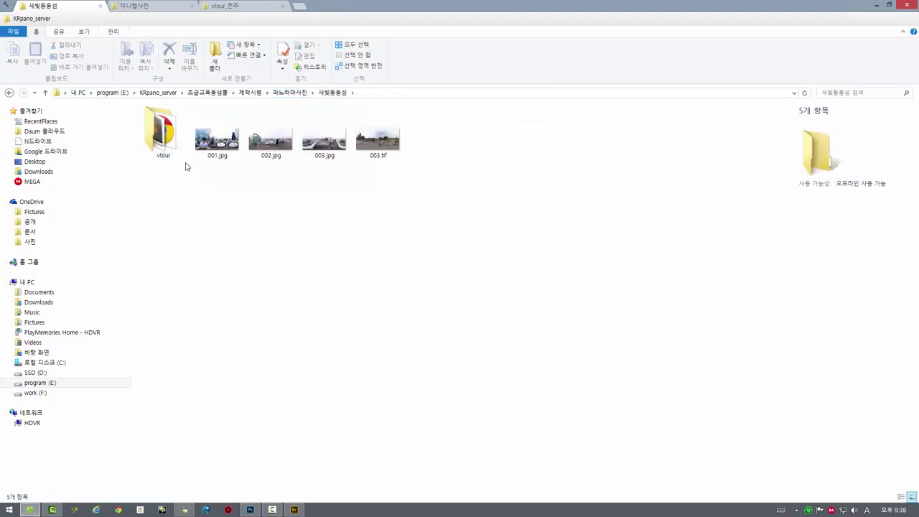
Preview the 001.jpg panorama full-screen, then open it in Photoshop
left_click(221, 142)
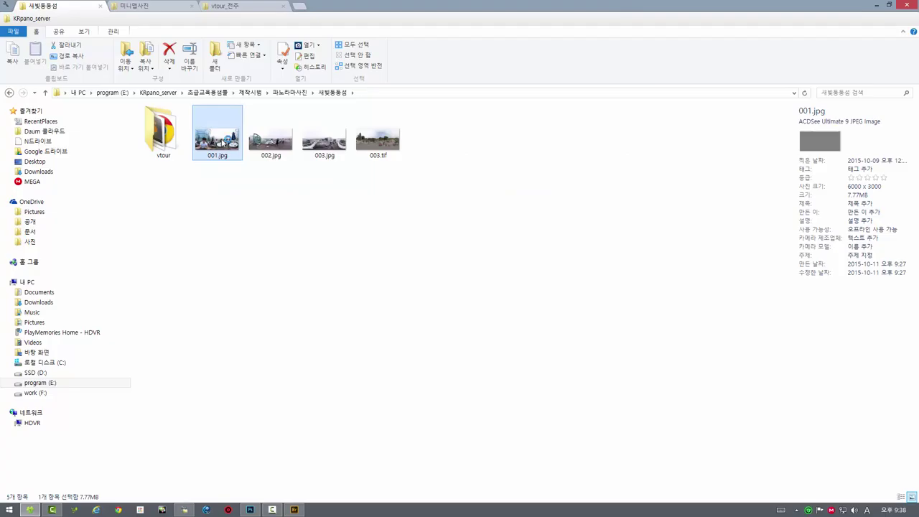
double_click(221, 142)
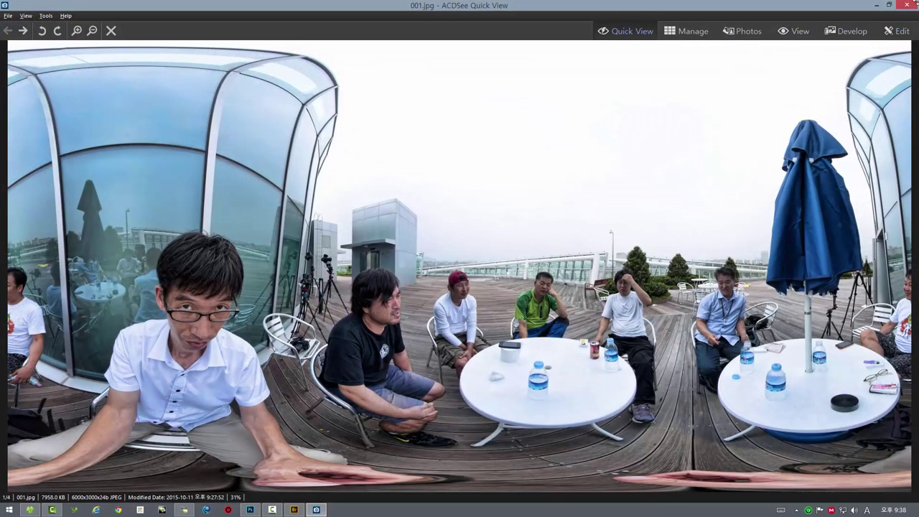
left_click(909, 9)
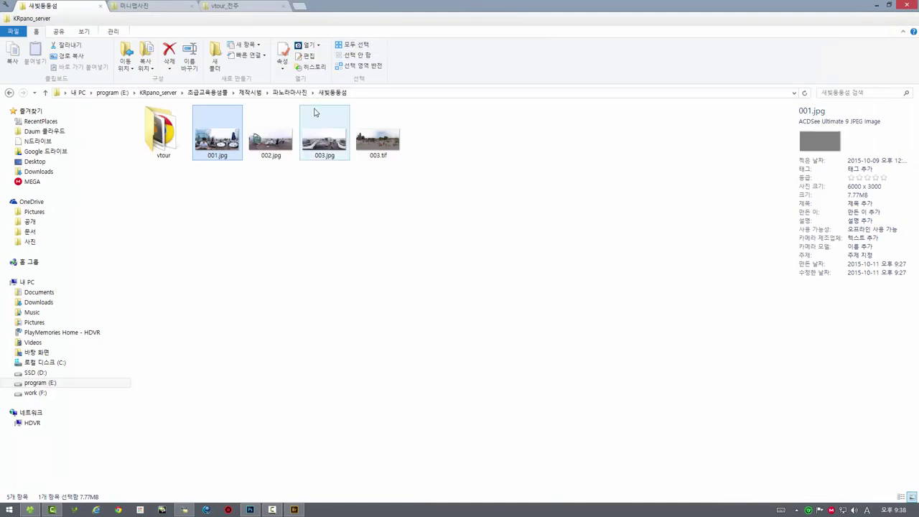
left_click(318, 45)
left_click(314, 68)
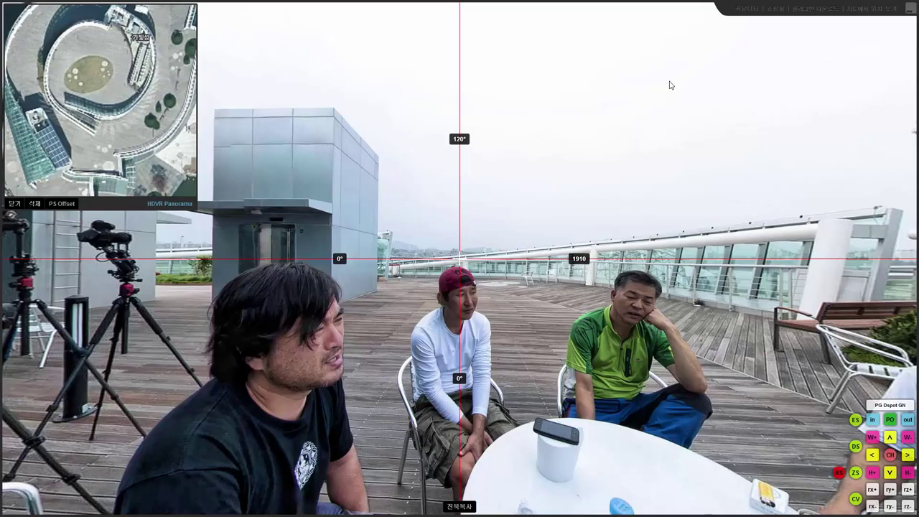
Zoom the mini-map until the whole island shows, then view the viewpoint's location on a map
scroll(108, 119, "down", 2)
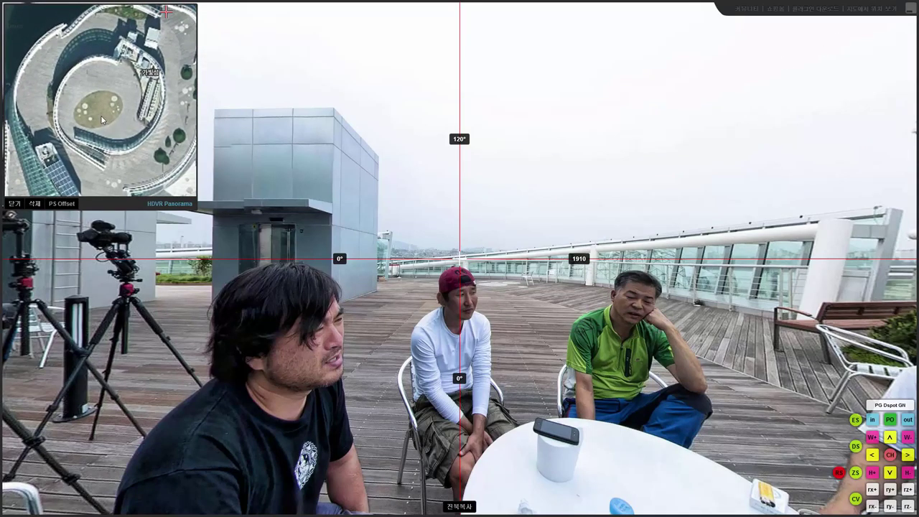
scroll(109, 128, "up", 1)
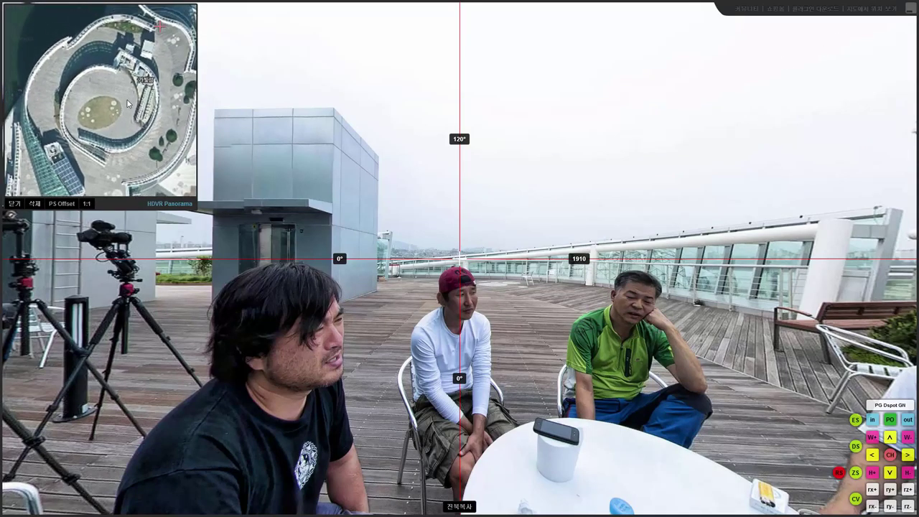
scroll(127, 100, "down", 2)
scroll(150, 129, "up", 2)
scroll(111, 125, "down", 1)
scroll(111, 126, "up", 1)
scroll(117, 122, "down", 1)
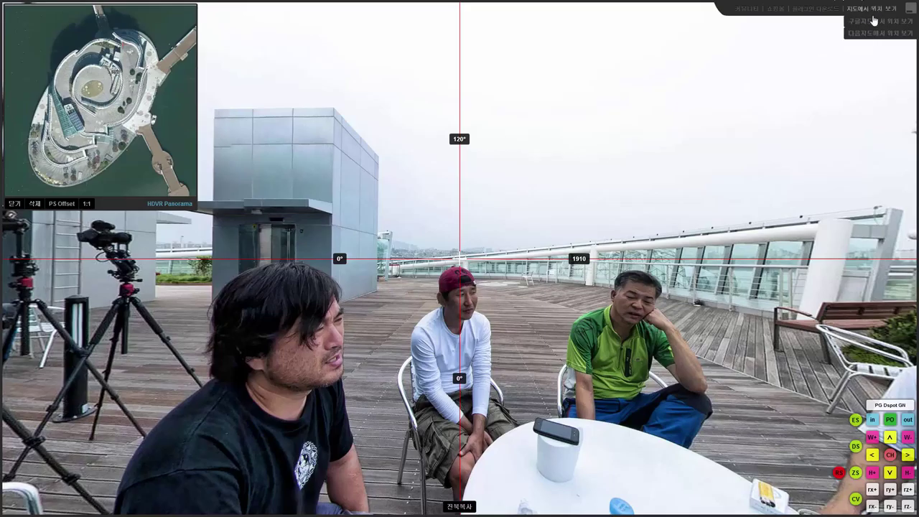
left_click(874, 28)
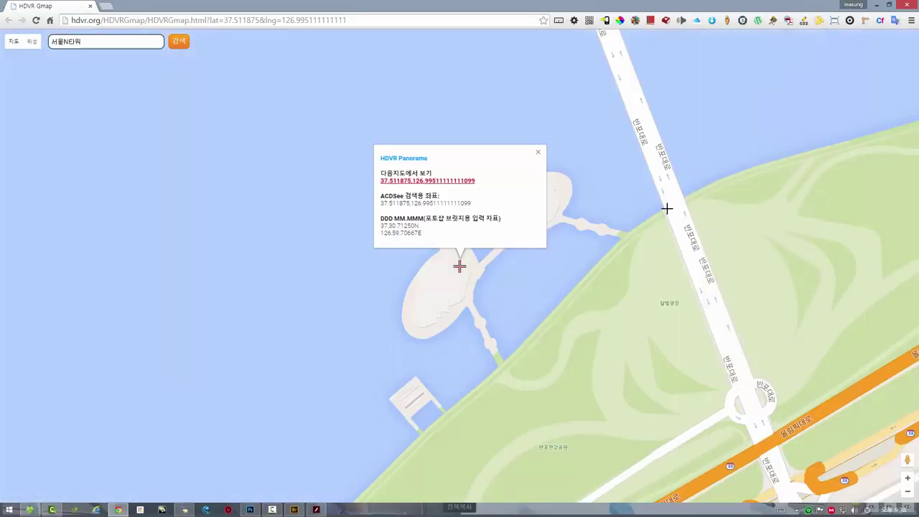
Open the viewpoint's coordinates in Daum Map's satellite (스카이뷰) view
left_click(435, 181)
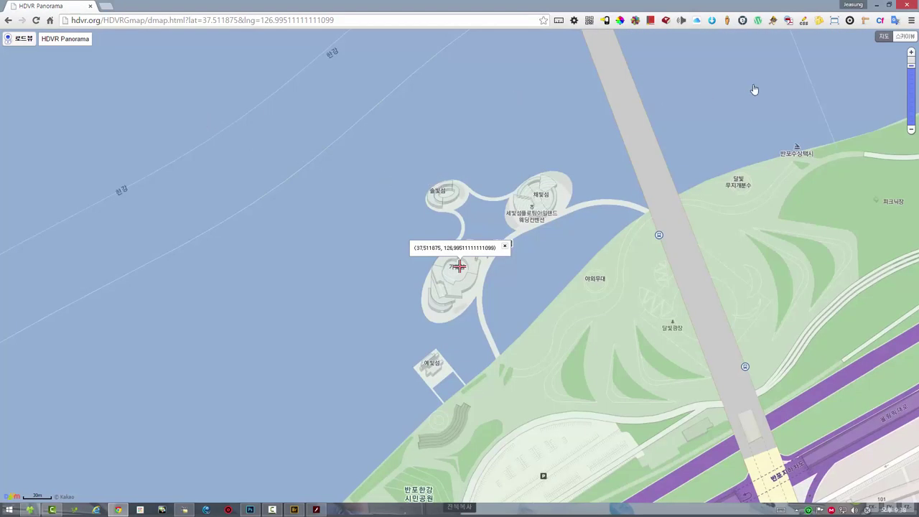
left_click(904, 37)
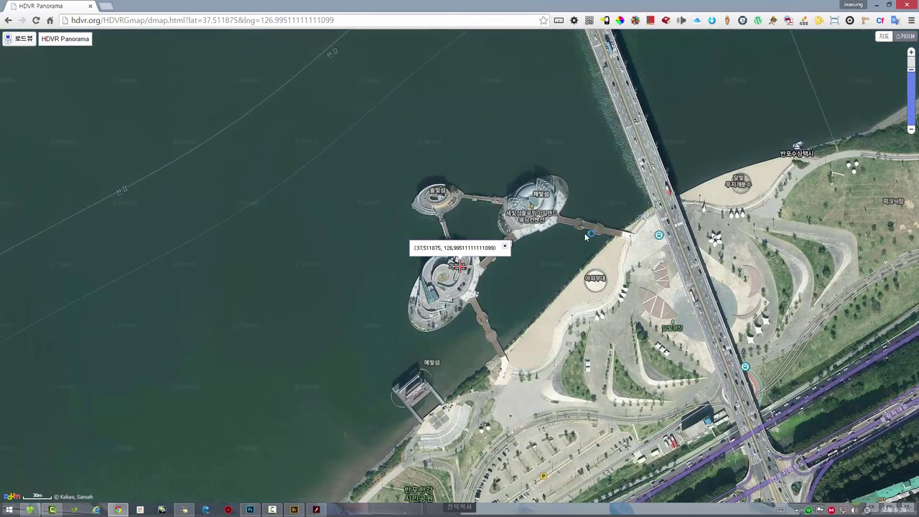
left_click(505, 248)
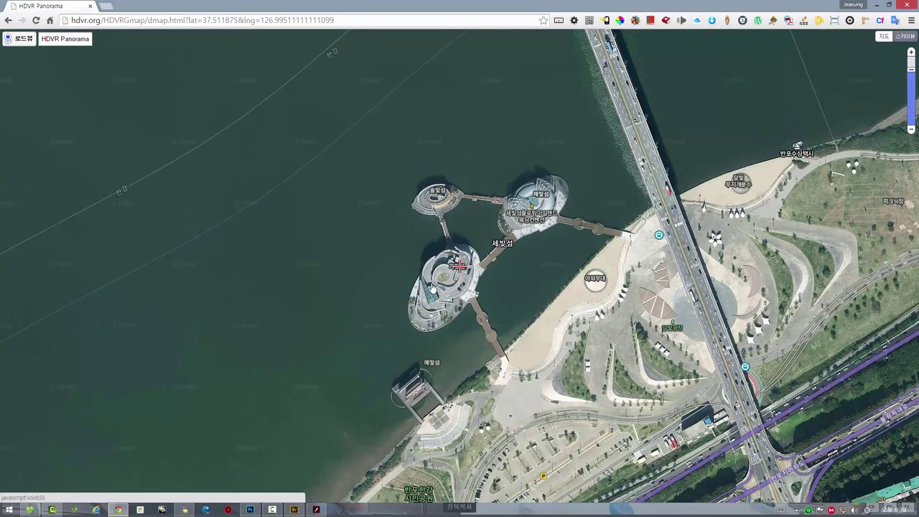
Zoom and centre the islands, then capture a square region around 가빛섬 island
scroll(445, 310, "up", 1)
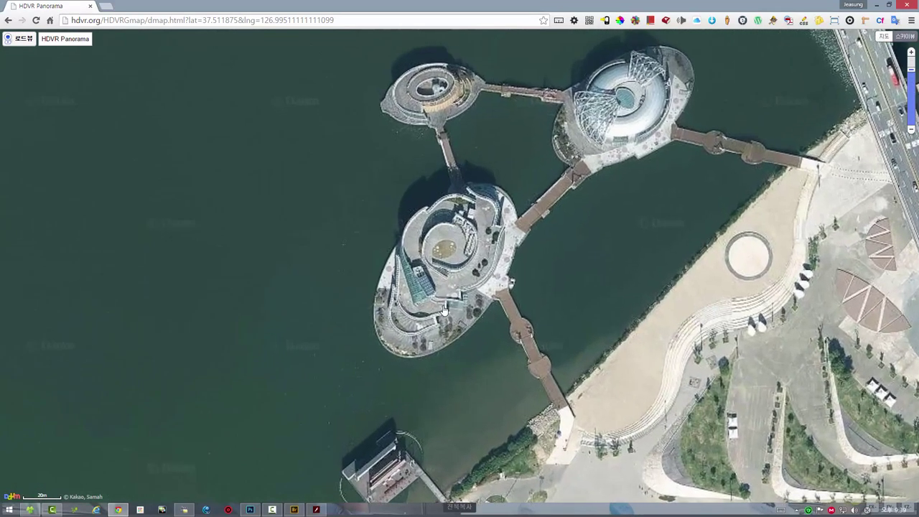
left_click_drag(457, 308, 414, 319)
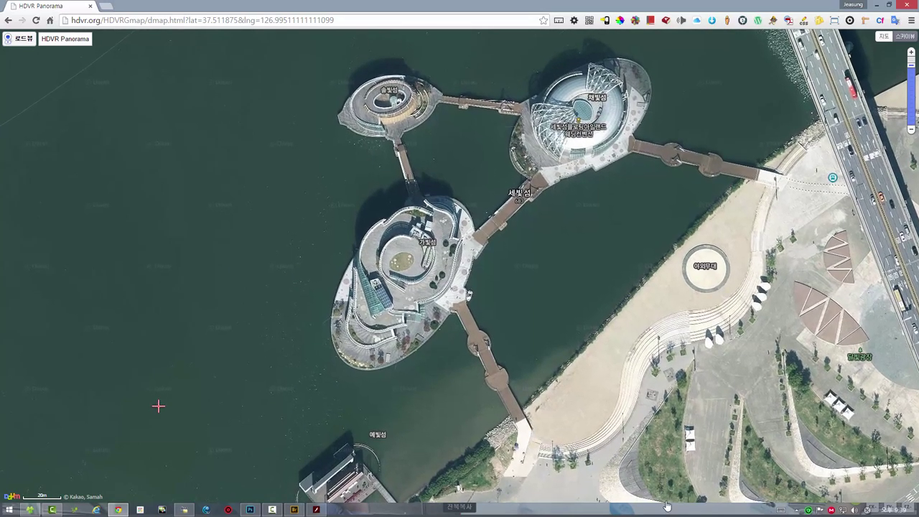
key("Print")
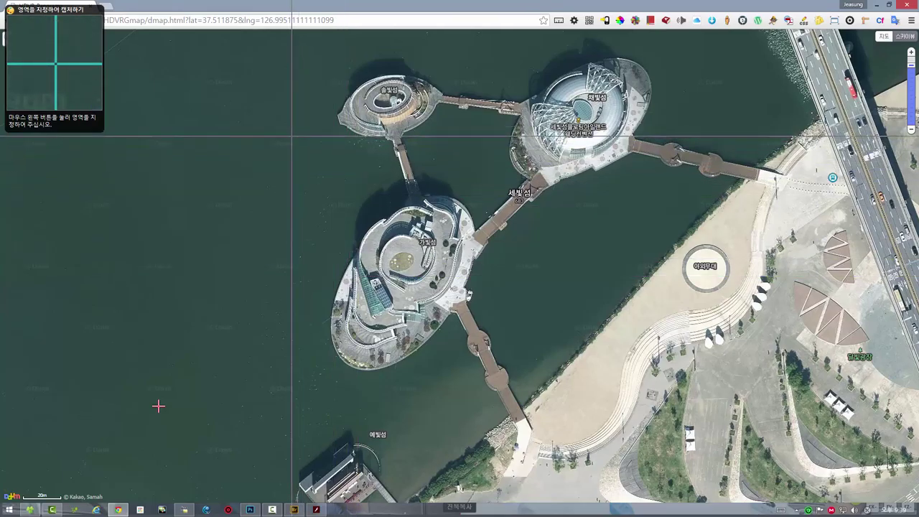
left_click_drag(291, 135, 557, 397)
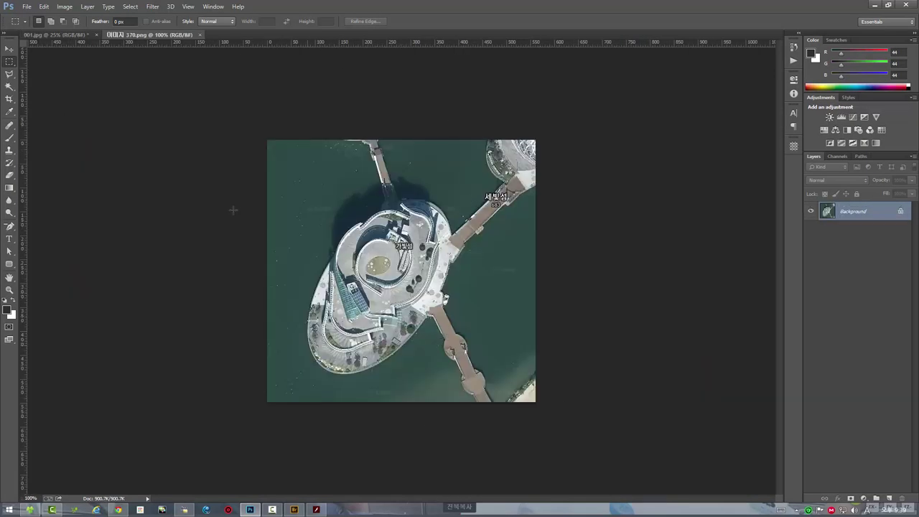
Run File > Scripts > 미니맵 저장하기 on the capture and confirm the alert
left_click(28, 7)
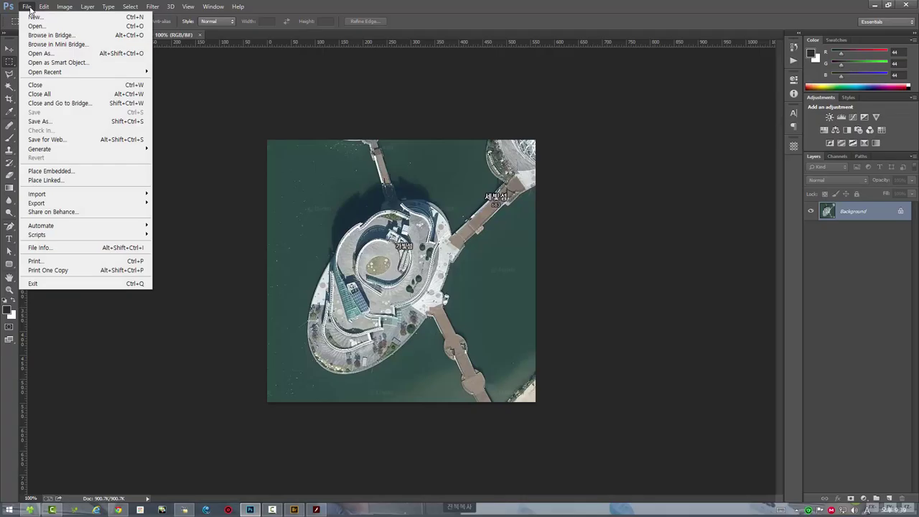
mouse_move(33, 235)
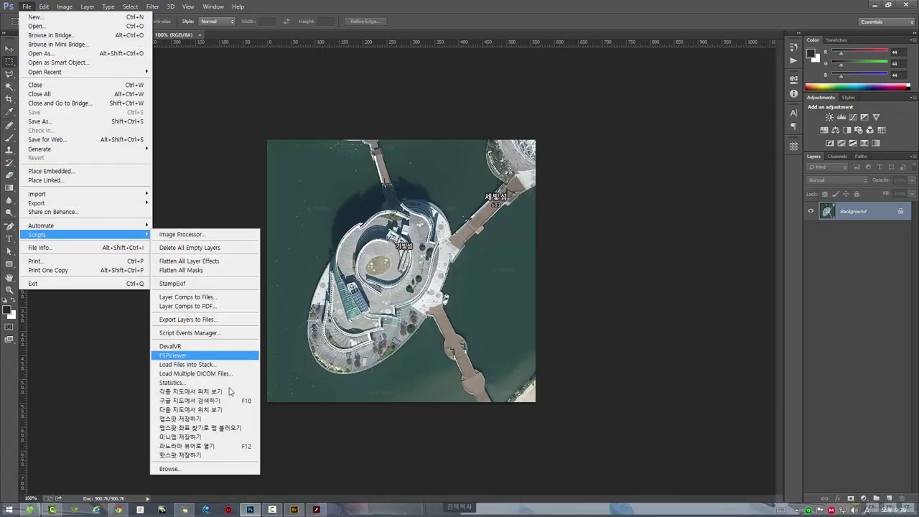
left_click(188, 436)
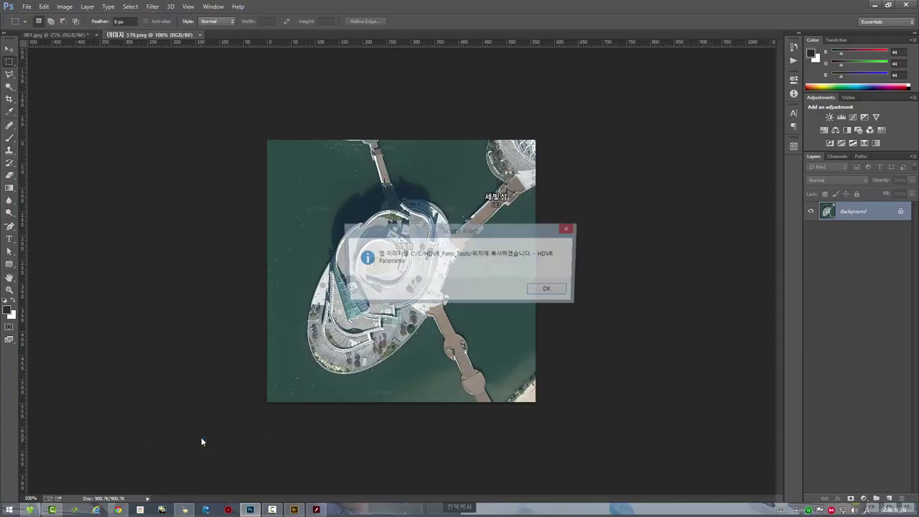
left_click(549, 290)
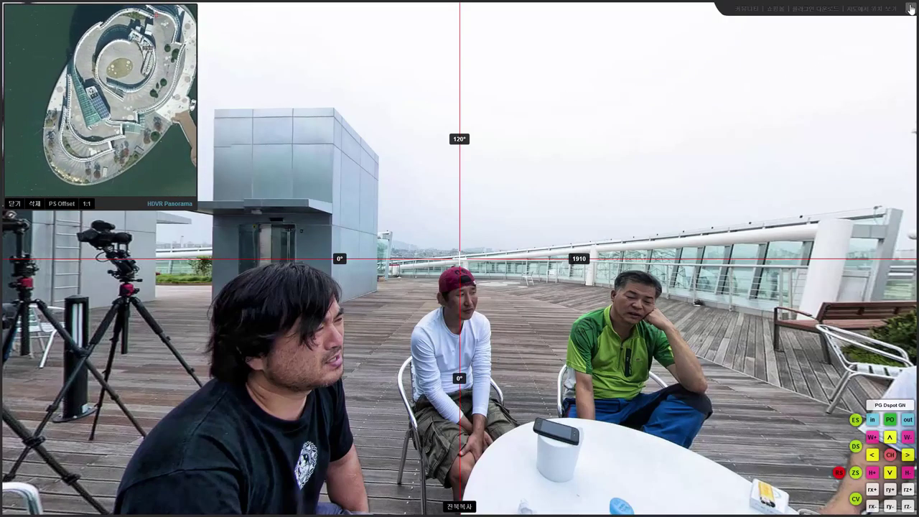
Exit full screen, close the Flash Player viewer, and switch to the 001.jpg document
key("Escape")
left_click(538, 119)
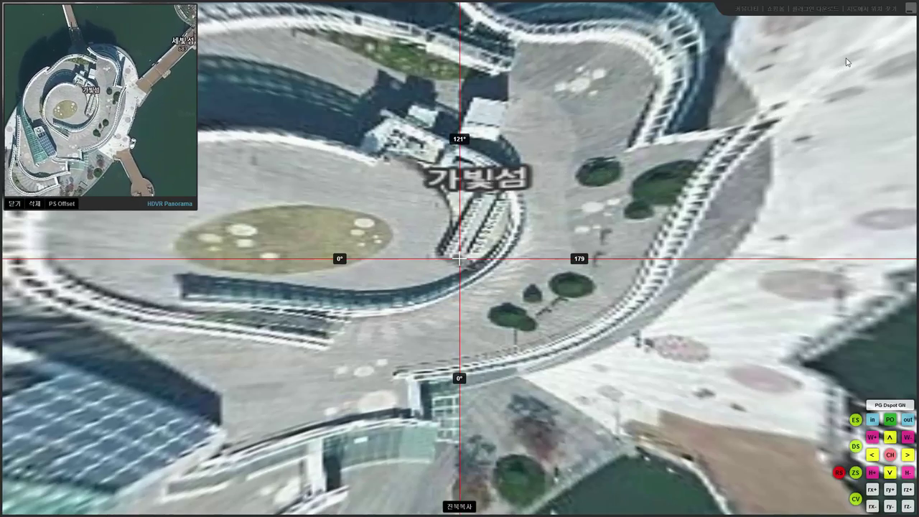
left_click(912, 11)
left_click(449, 30)
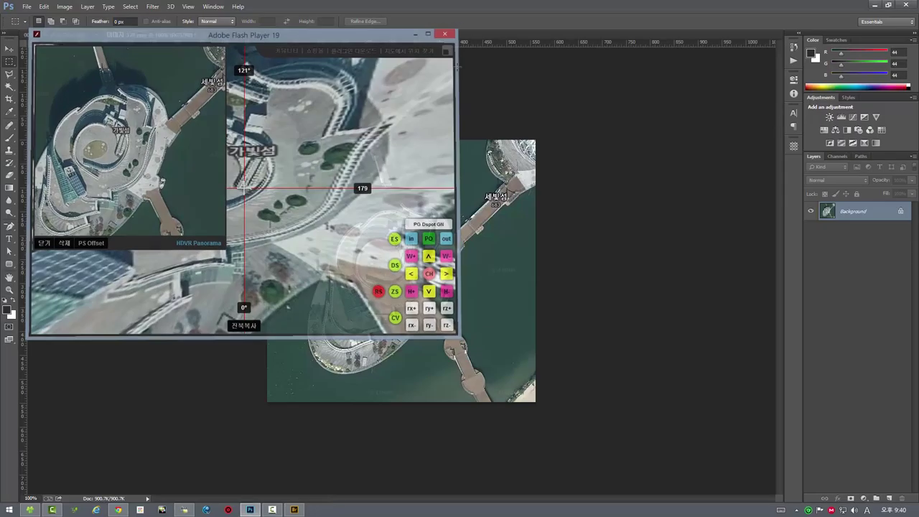
left_click(59, 34)
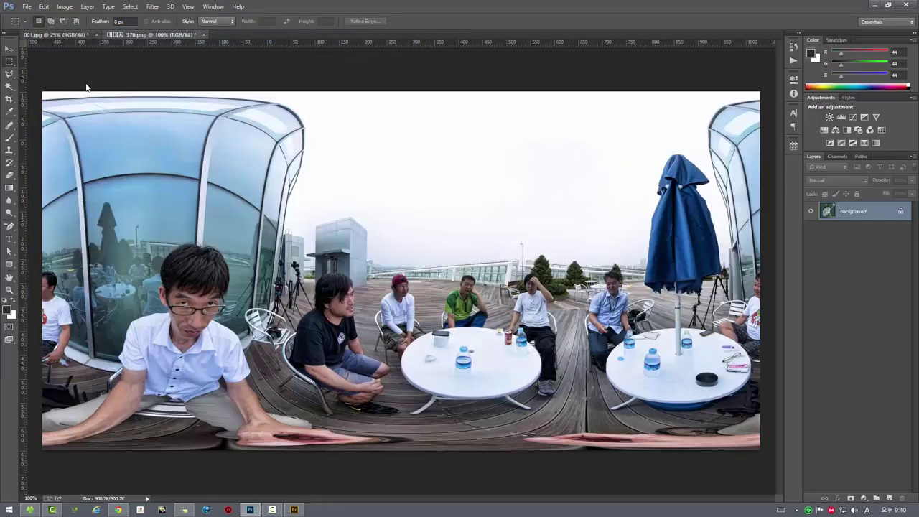
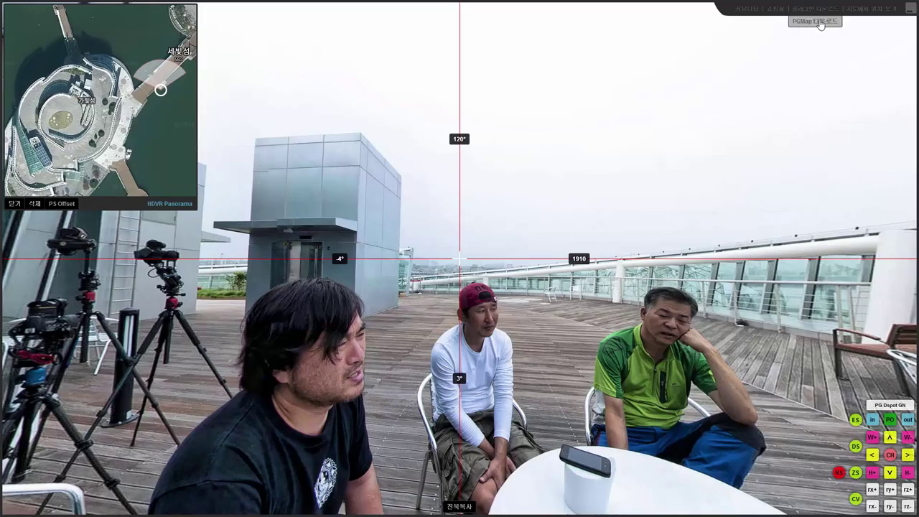
Download the PGMap package and open the Downloads folder holding pgmap (1).zip
left_click(821, 25)
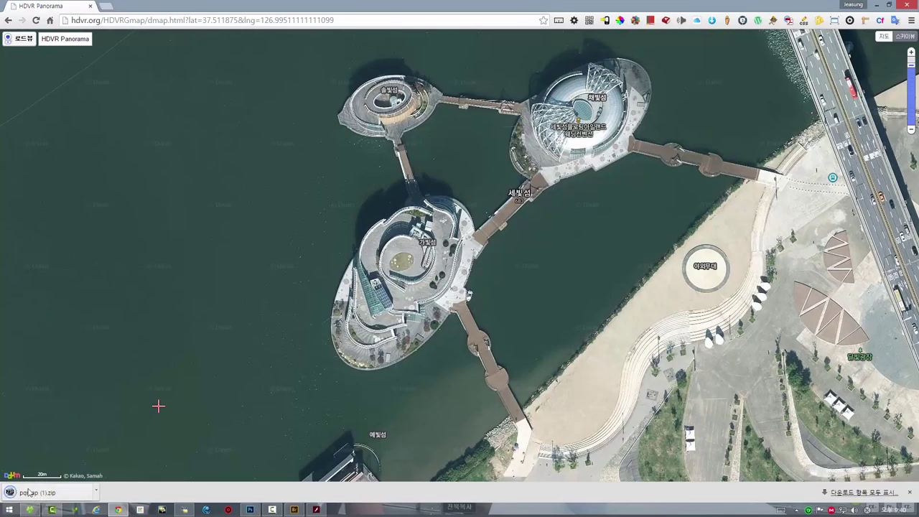
left_click(861, 493)
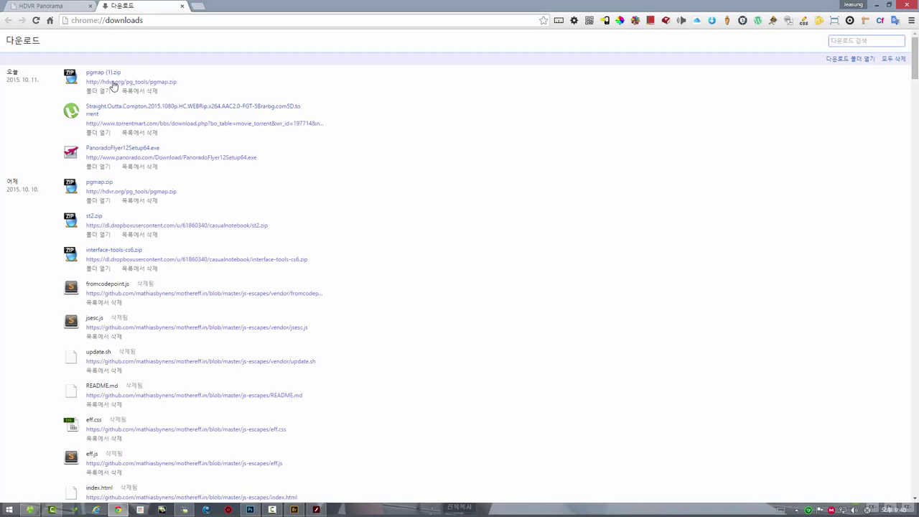
left_click(99, 92)
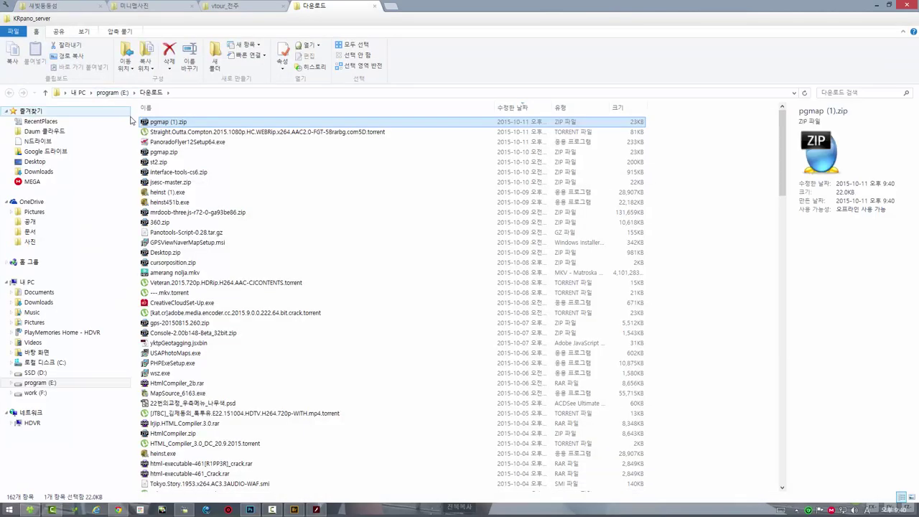
Copy pgmap (1).zip and paste it into the tour's vtour folder
right_click(163, 129)
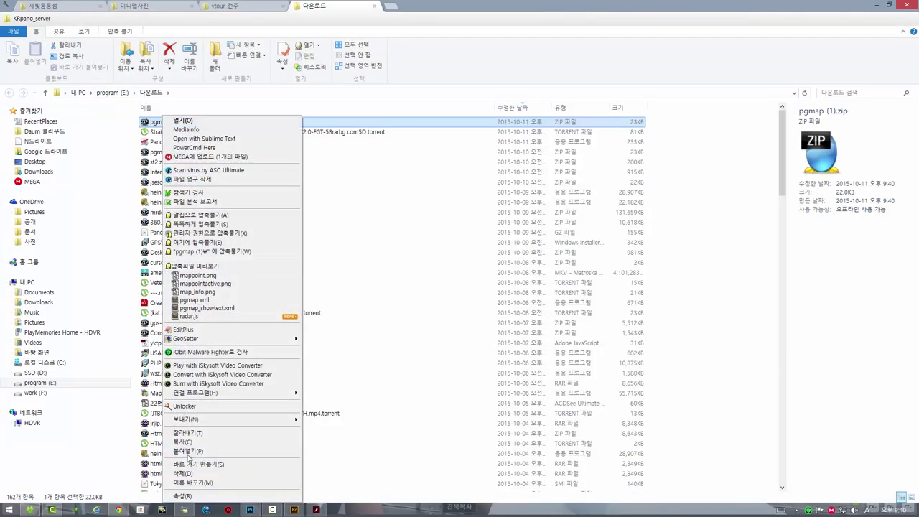
left_click(195, 442)
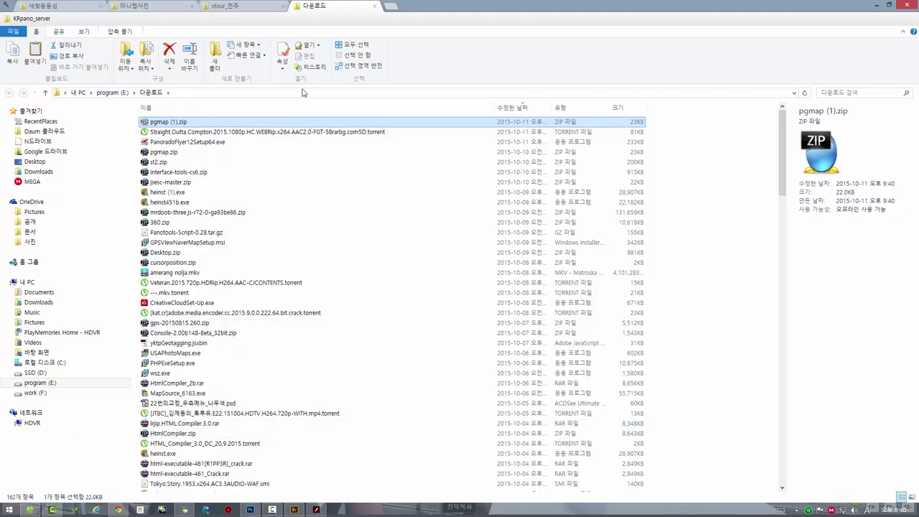
left_click(374, 7)
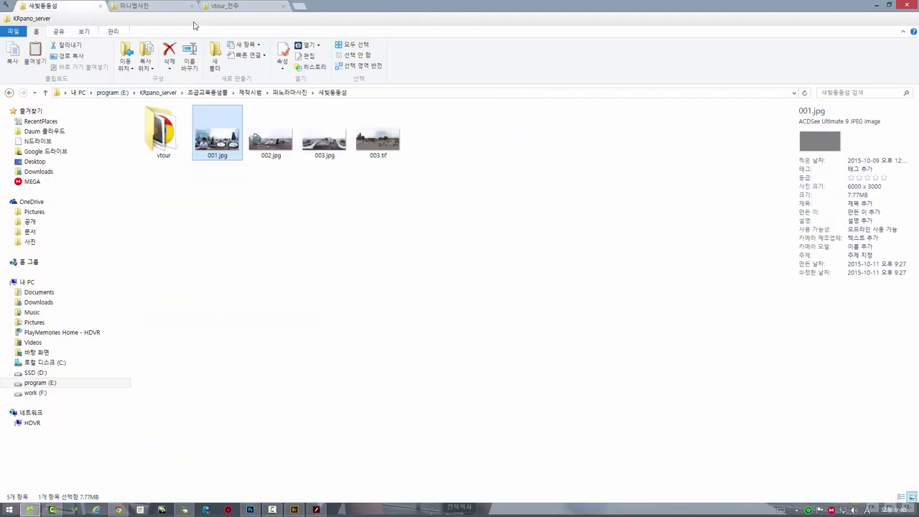
double_click(163, 133)
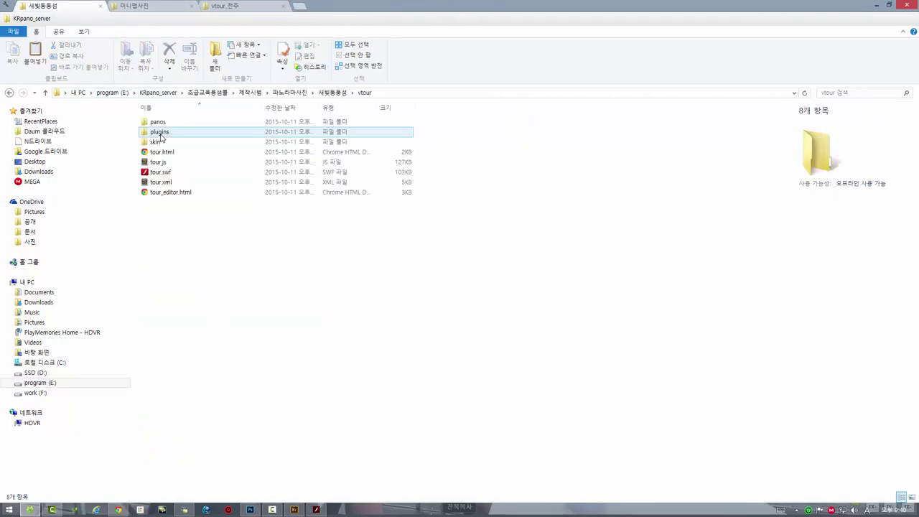
right_click(278, 339)
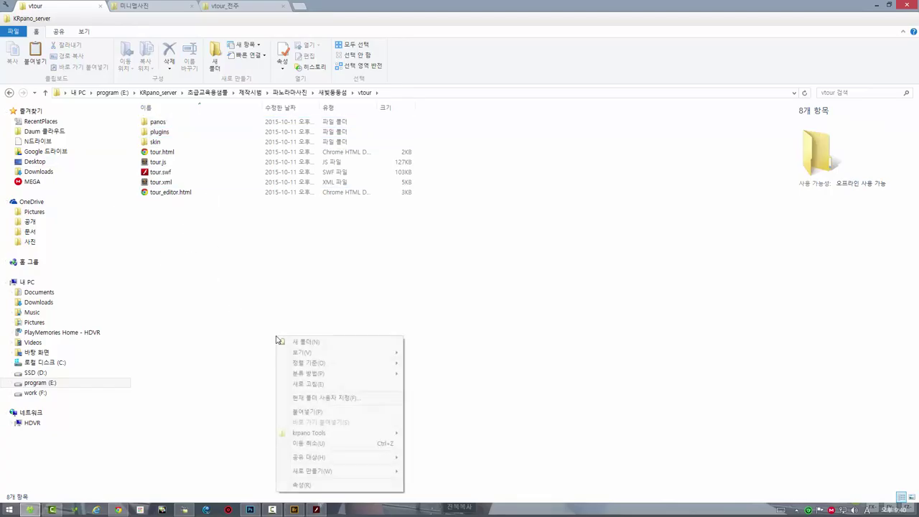
left_click(290, 412)
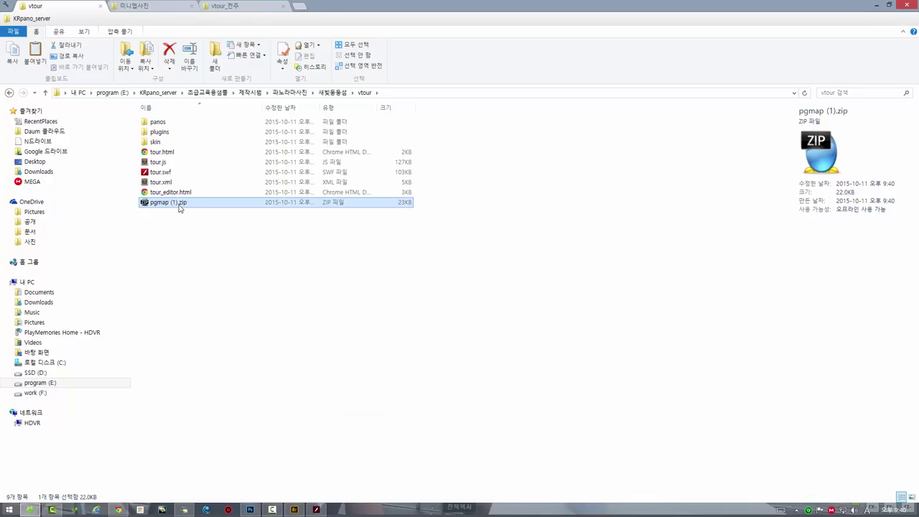
Rename the zip to pgmap.zip and extract it into a pgmap folder
left_click(178, 204)
key("BackSpace")
key("BackSpace")
key("BackSpace")
key("BackSpace")
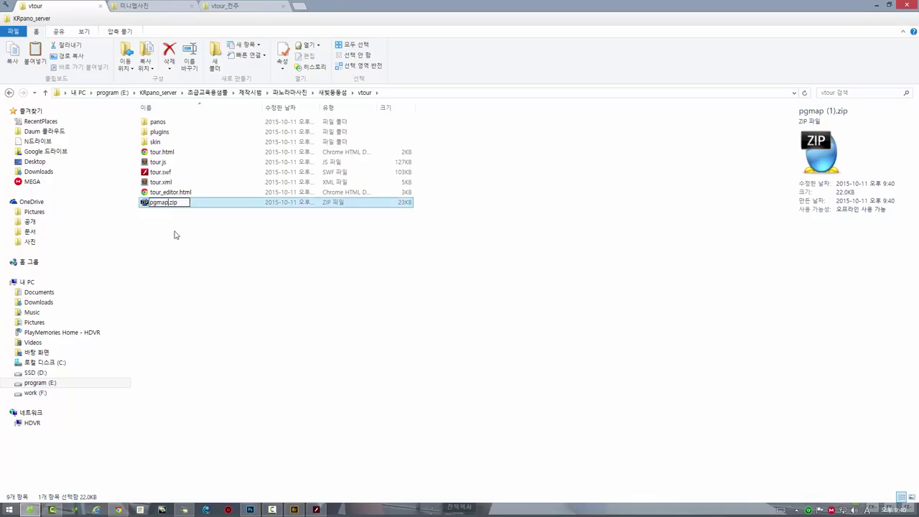
key("Return")
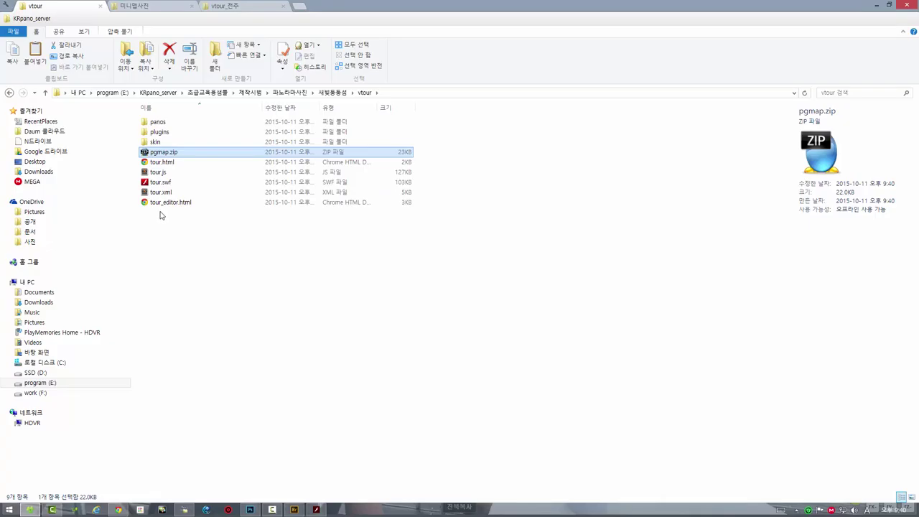
right_click(169, 155)
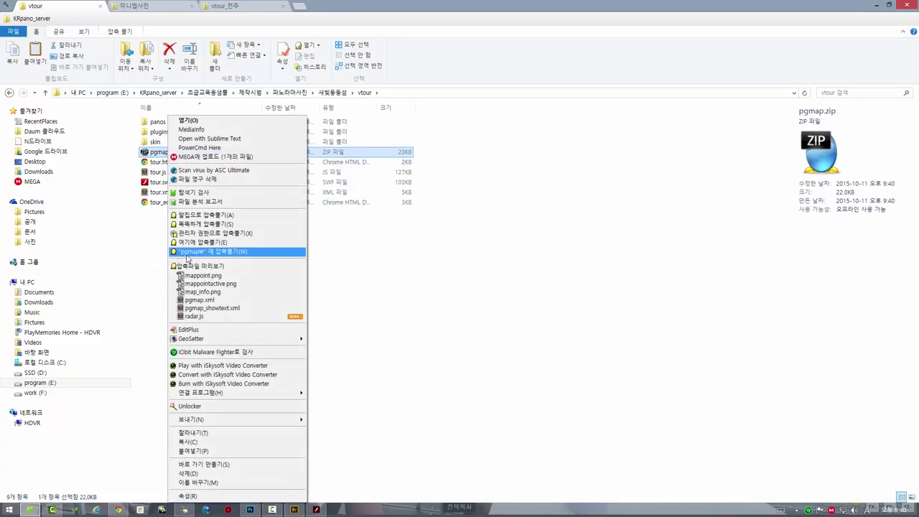
left_click(190, 253)
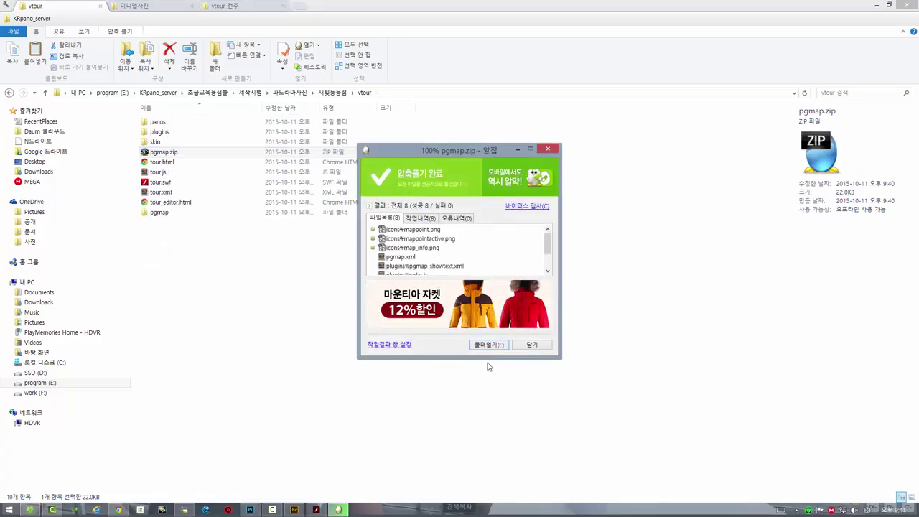
left_click(536, 346)
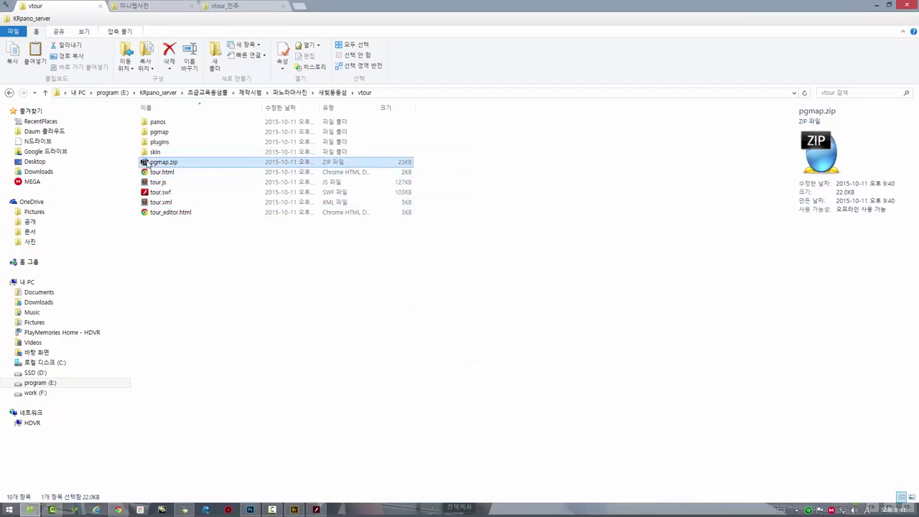
Delete pgmap.zip, check the pgmap folder's contents, and open tour.xml in Sublime Text
key("Delete")
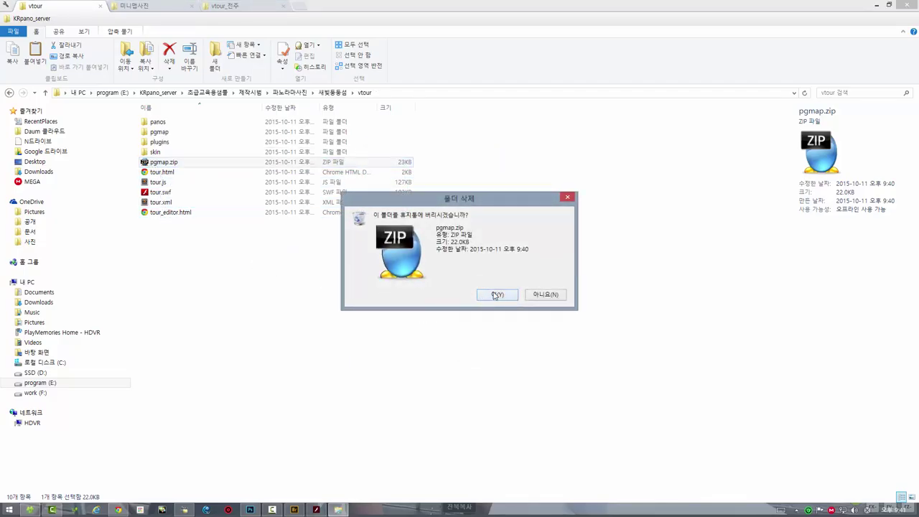
left_click(493, 296)
left_click(144, 135)
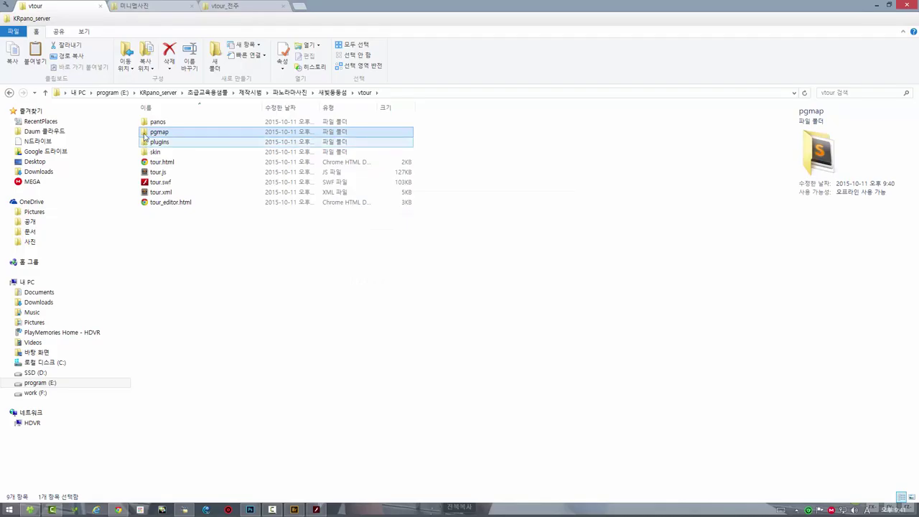
double_click(144, 134)
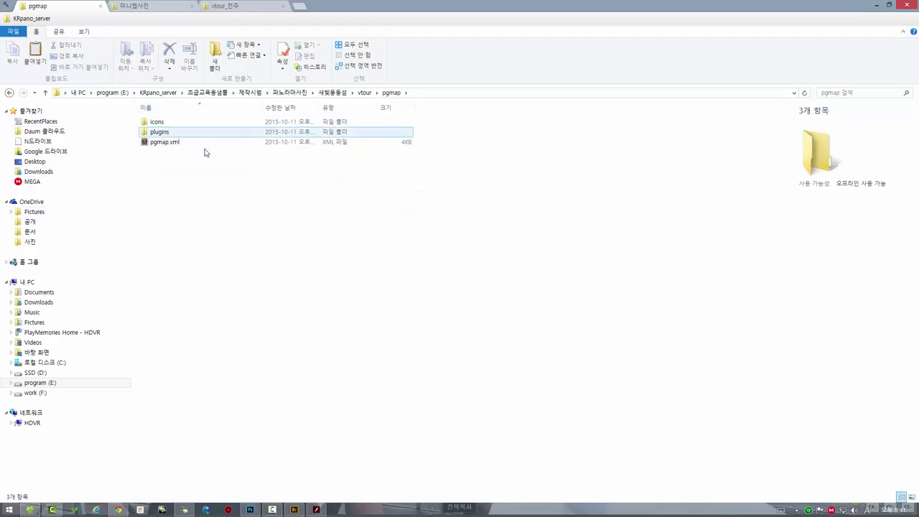
left_click(8, 93)
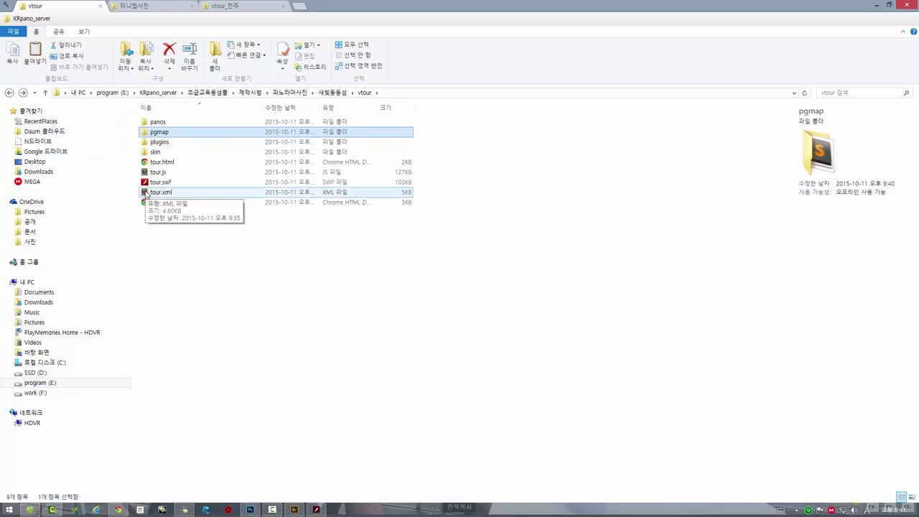
left_click(146, 194)
double_click(145, 192)
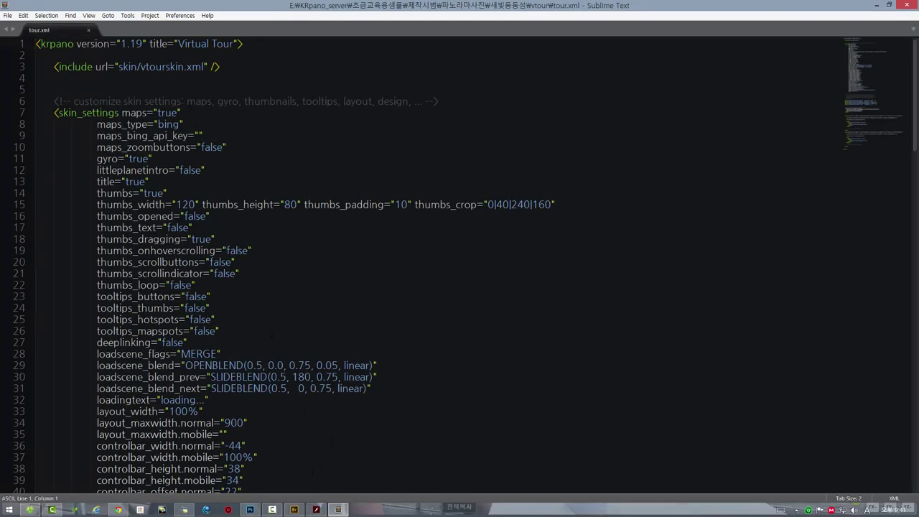
Close the running panorama viewer and copy the pgmap folder name
left_click(313, 509)
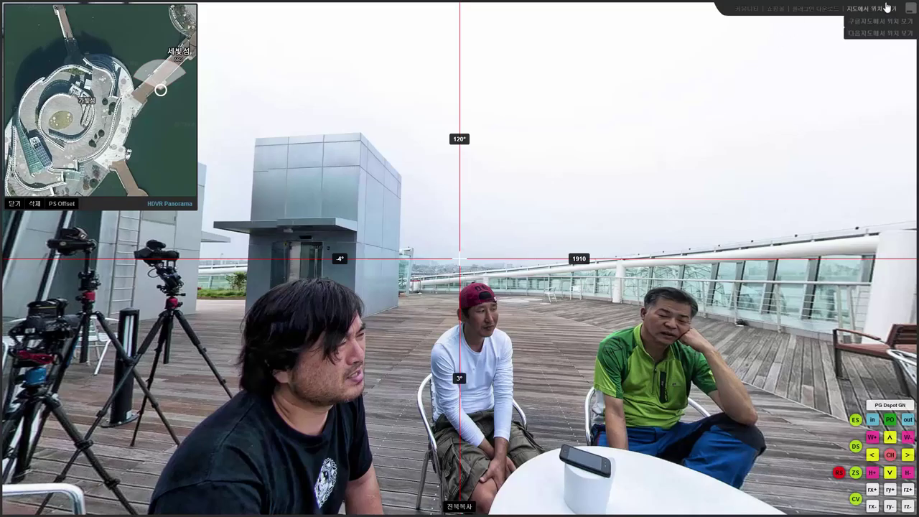
left_click(908, 10)
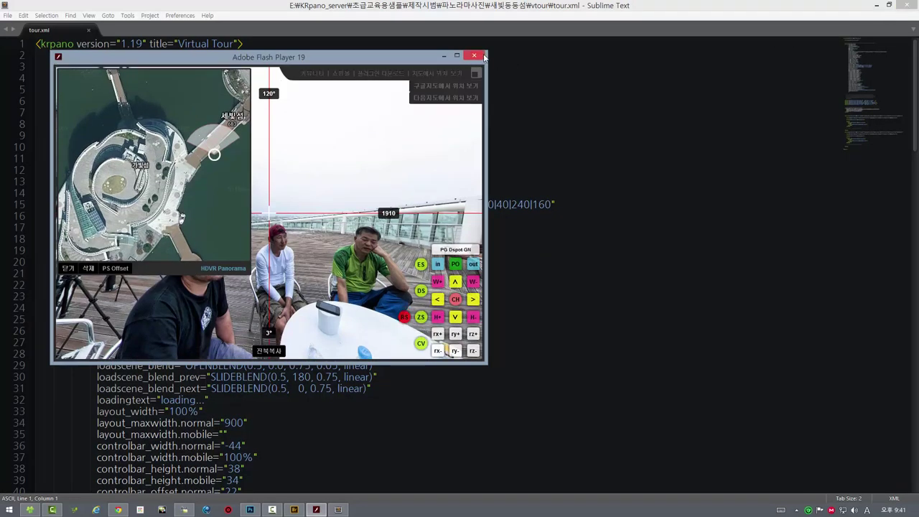
left_click(483, 58)
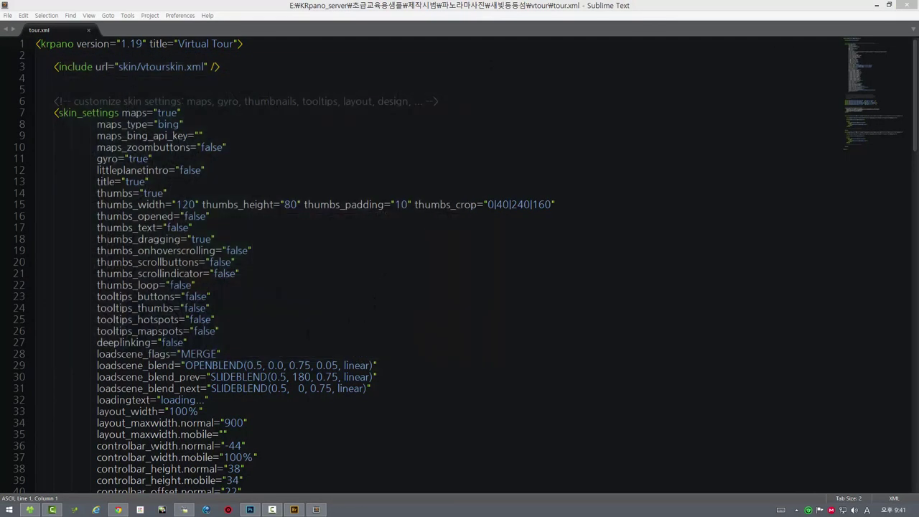
left_click(30, 509)
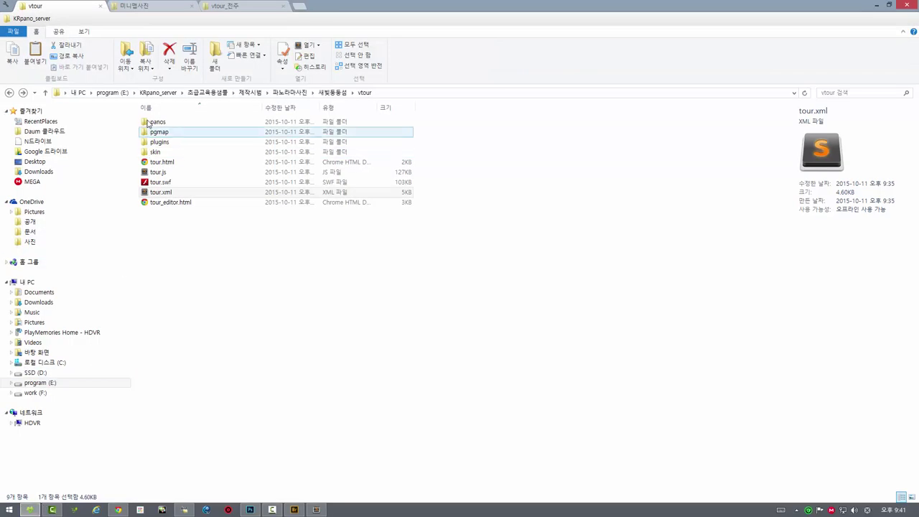
left_click(168, 133)
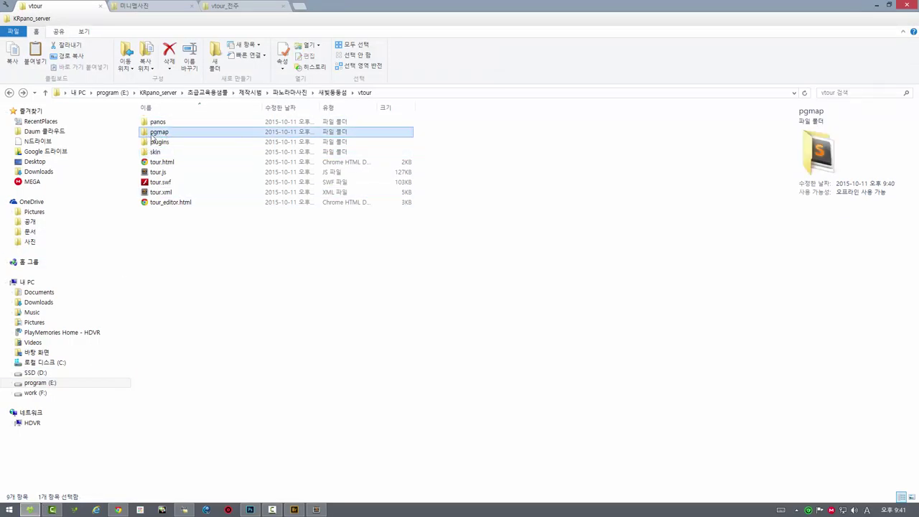
left_click(159, 133)
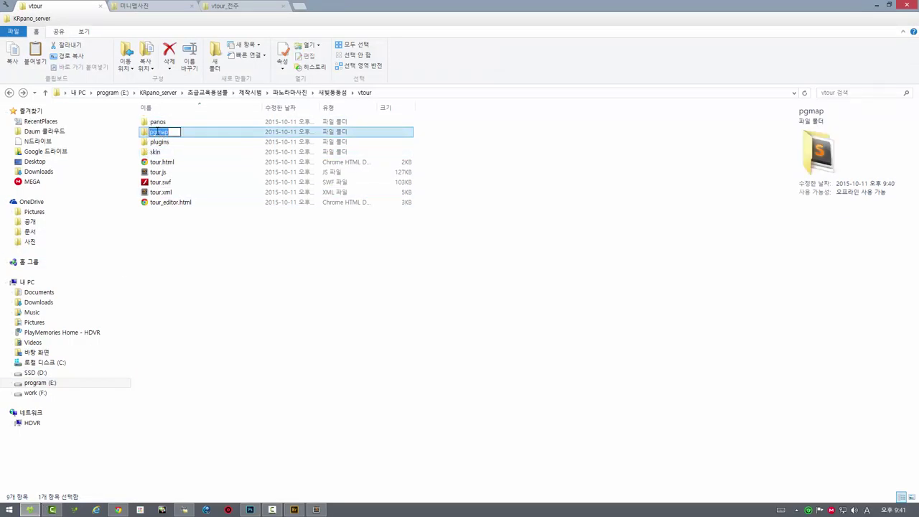
right_click(154, 129)
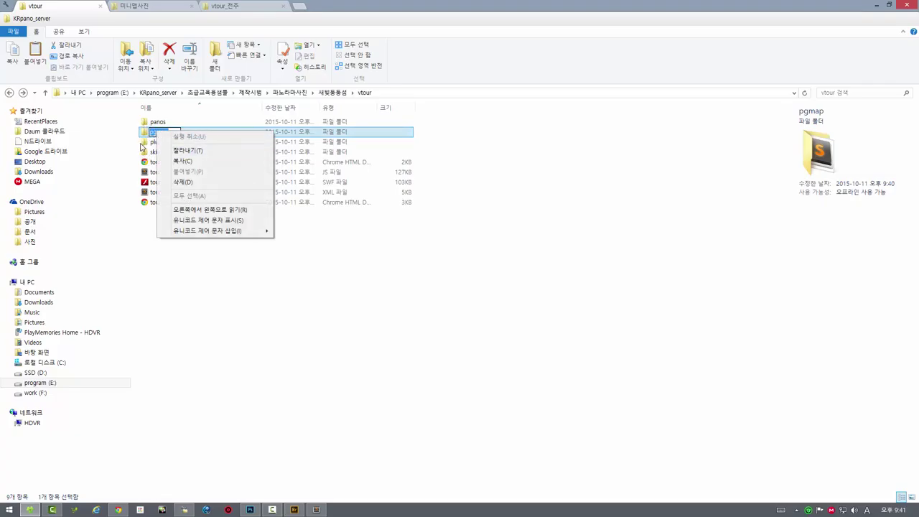
left_click(195, 161)
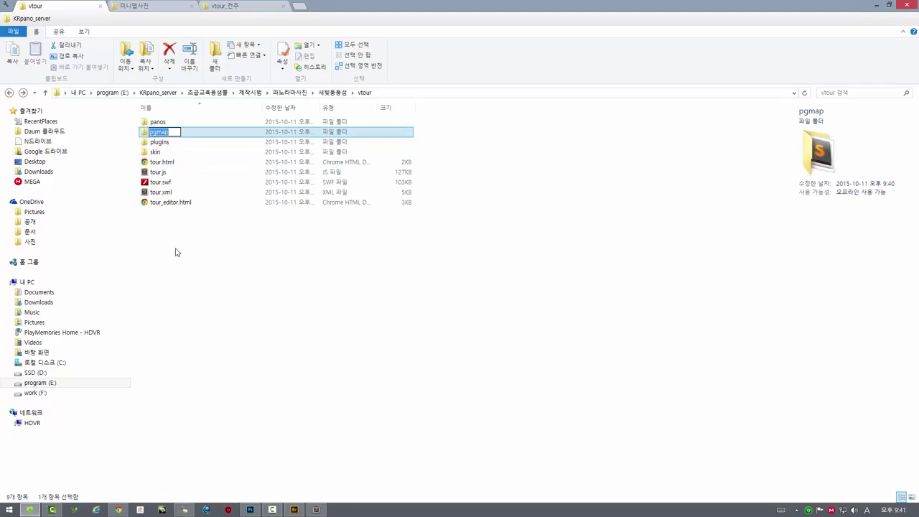
Replace skin/vtourskin with pgmap in the line 3 include and copy that line
left_click(316, 510)
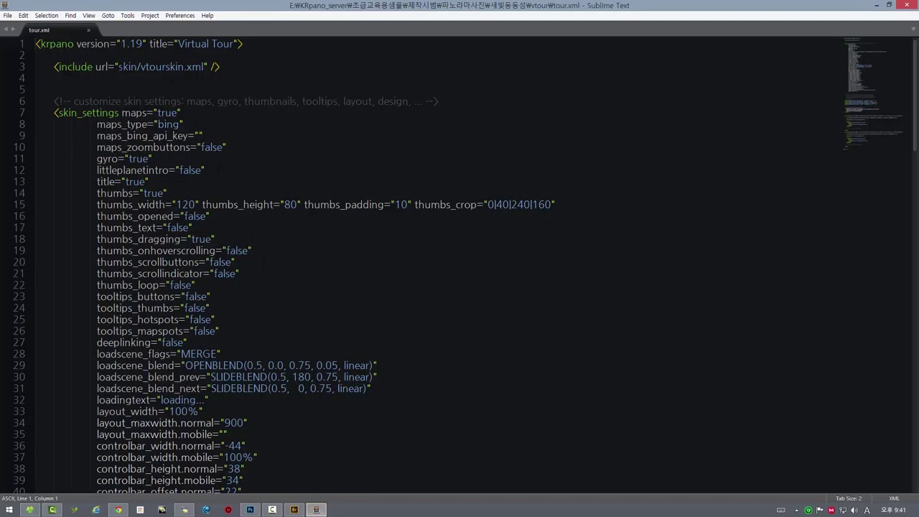
double_click(121, 67)
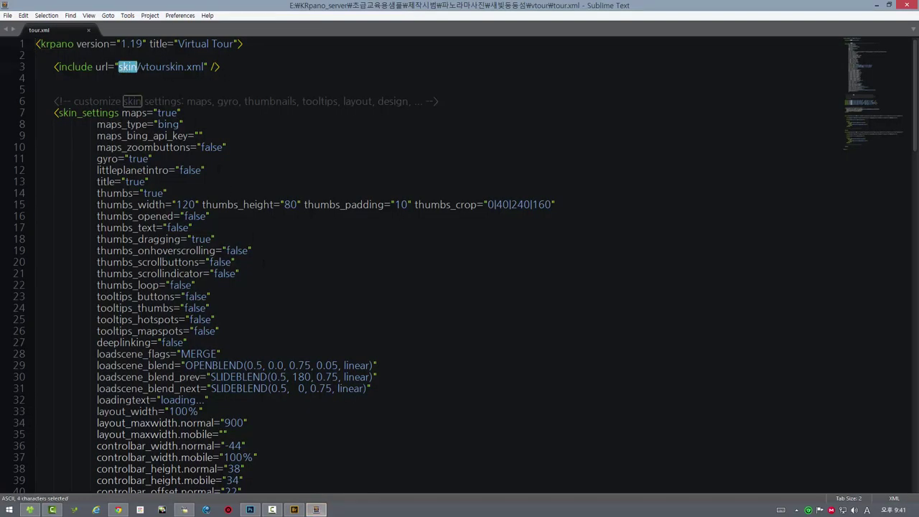
left_click(155, 66)
double_click(128, 67)
double_click(162, 67, "ctrl")
type("pgmap")
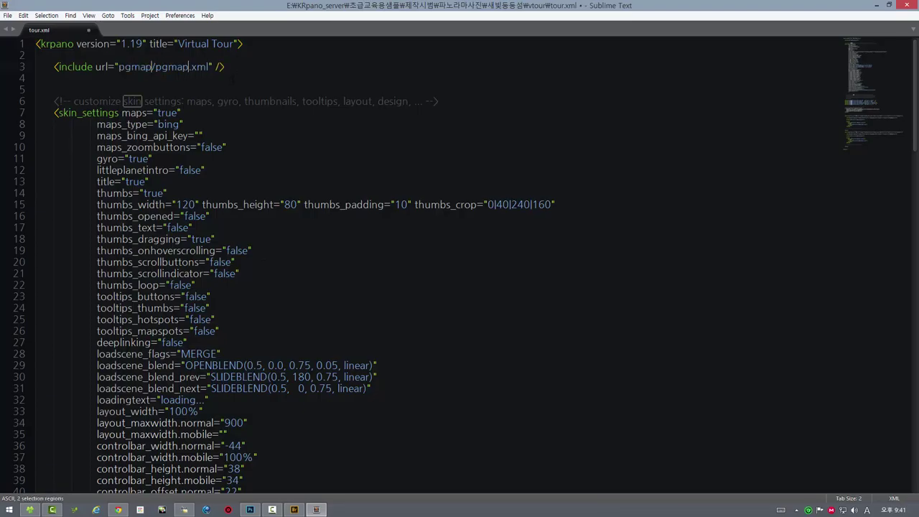
left_click_drag(238, 69, 54, 67)
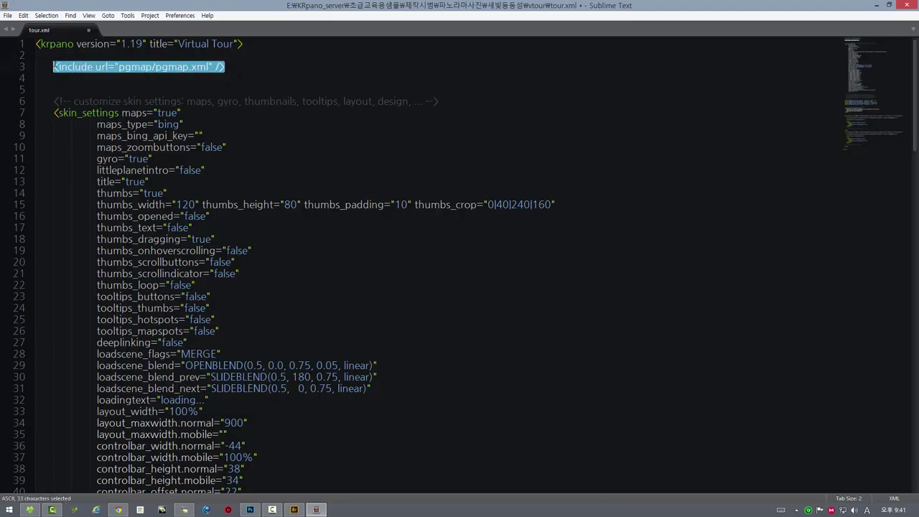
key("ctrl+c")
Restore the vtourskin include, paste the pgmap/pgmap.xml include on line 4, and save
left_click(233, 66)
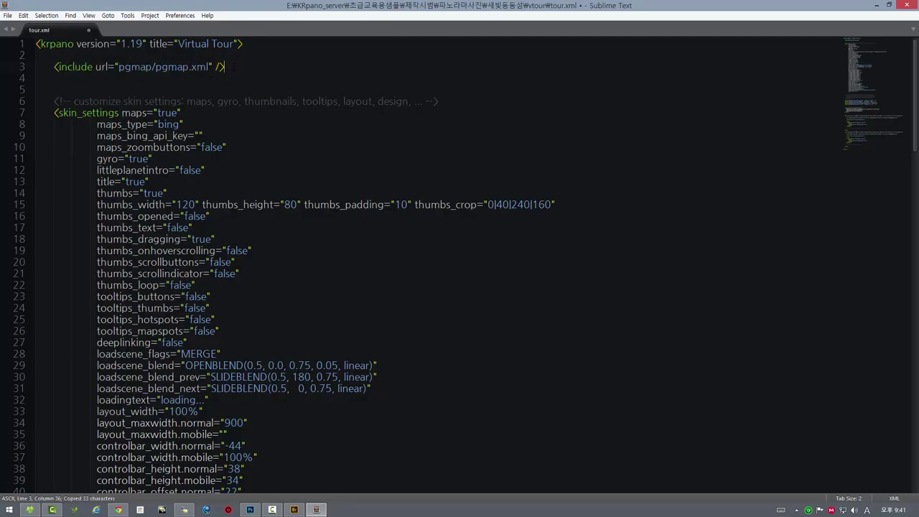
key("ctrl+z")
left_click(233, 67)
key("Return")
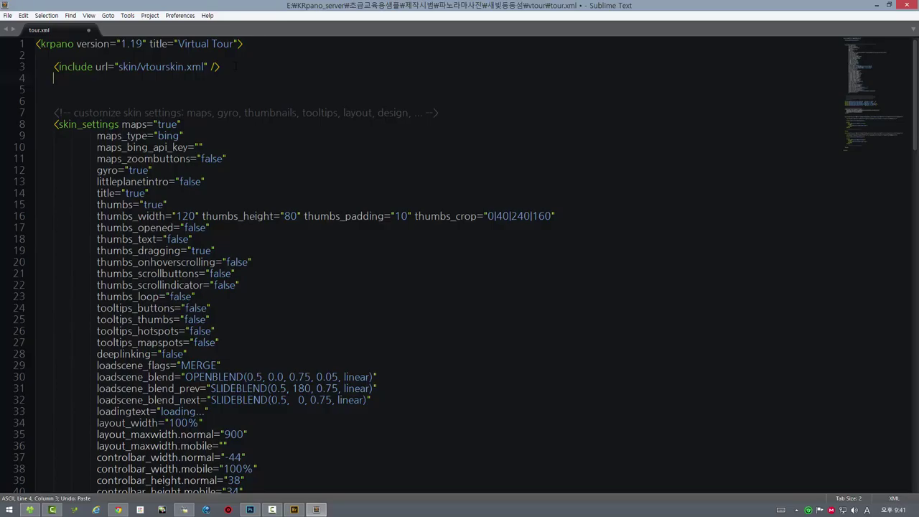
key("ctrl+v")
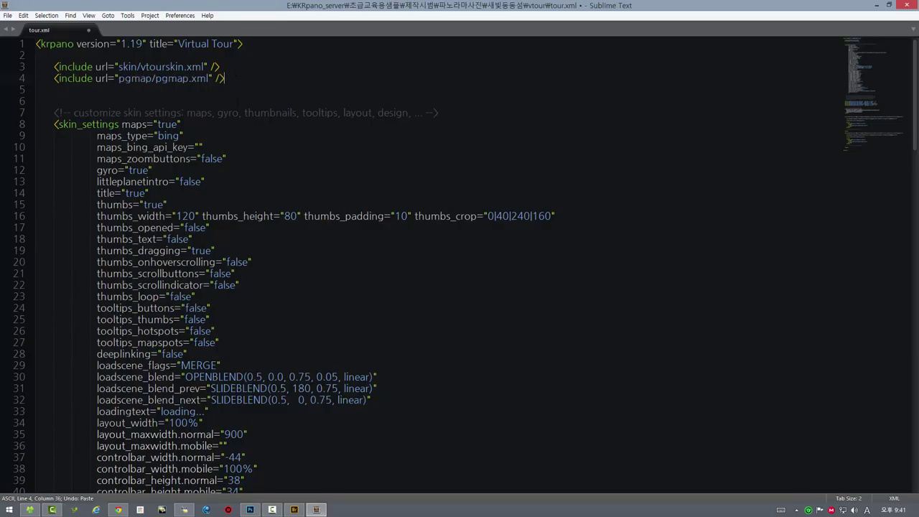
key("ctrl+s")
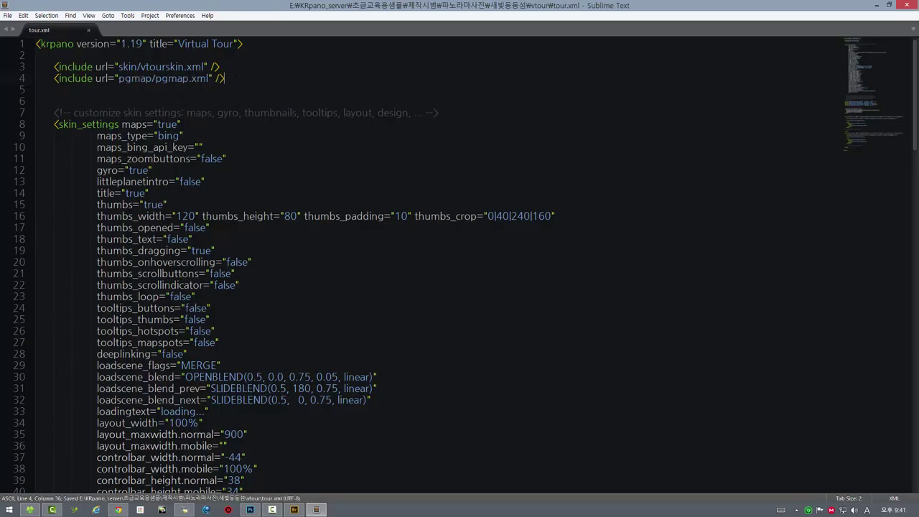
left_click(118, 509)
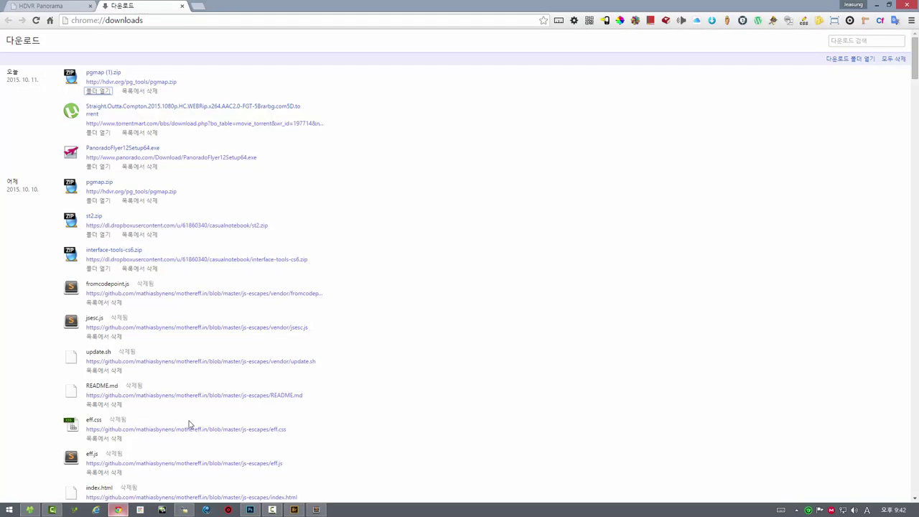
Close Chrome's Downloads tab, open tour.html to view the rooftop panorama, then show 이미지 370.png in Photoshop
left_click(182, 7)
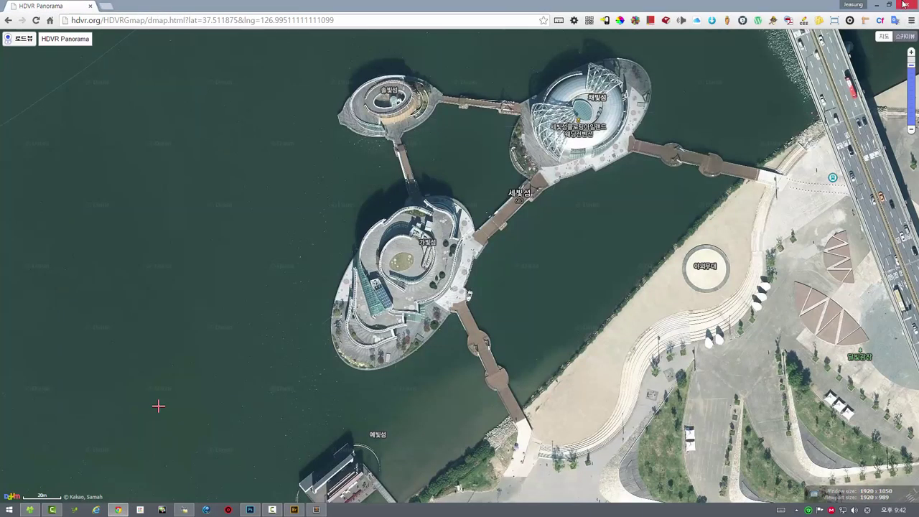
key("alt+Tab")
left_click(29, 509)
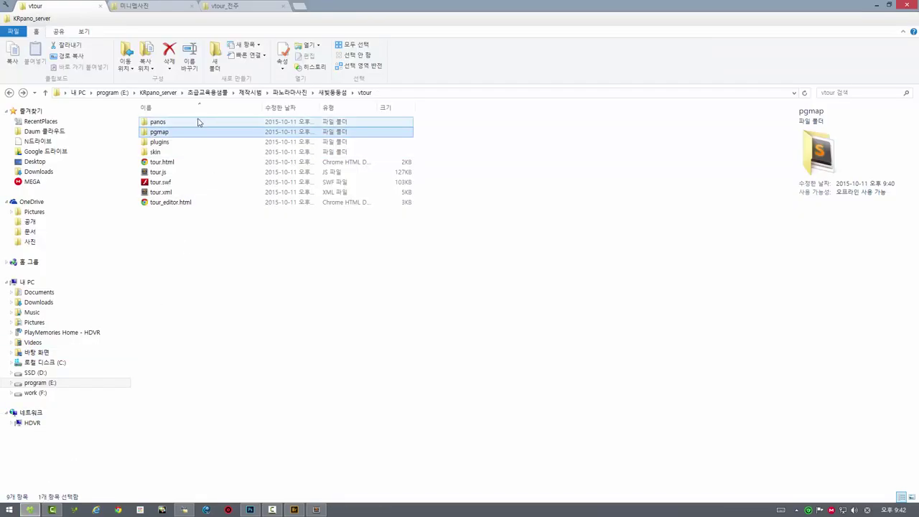
double_click(158, 161)
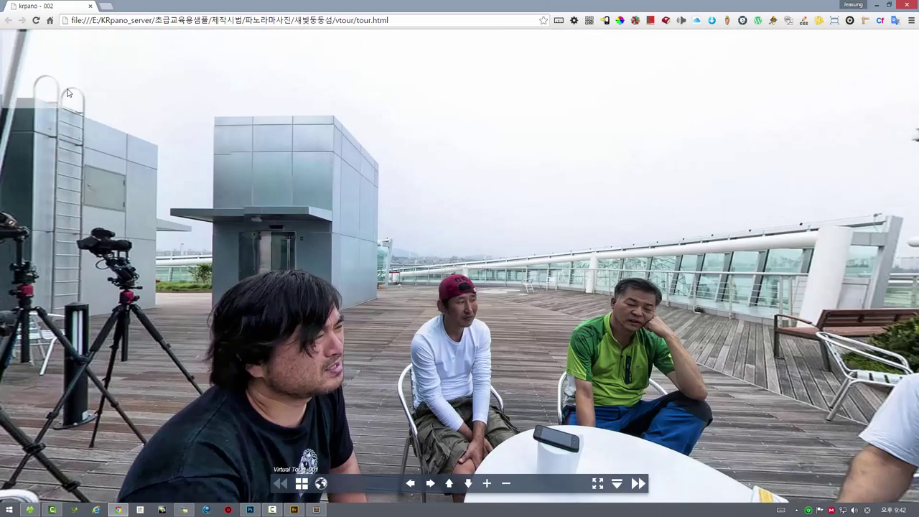
left_click_drag(159, 180, 78, 86)
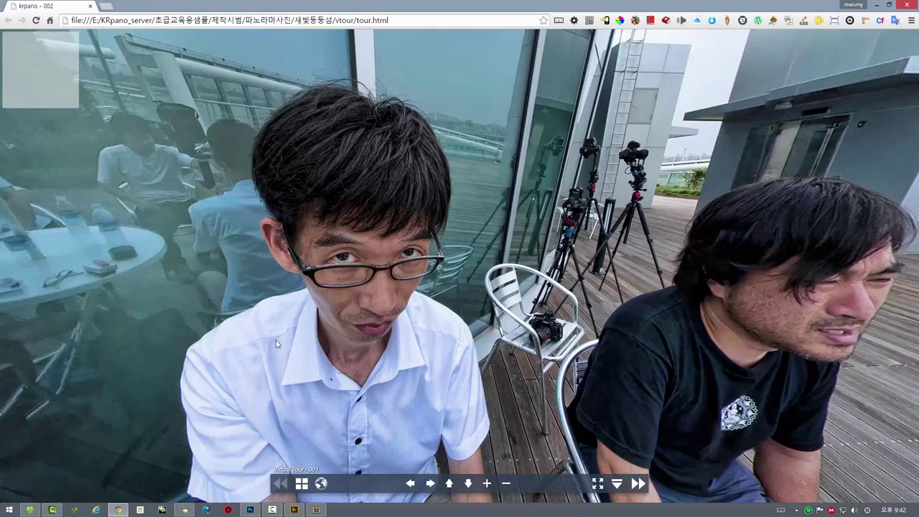
left_click(248, 510)
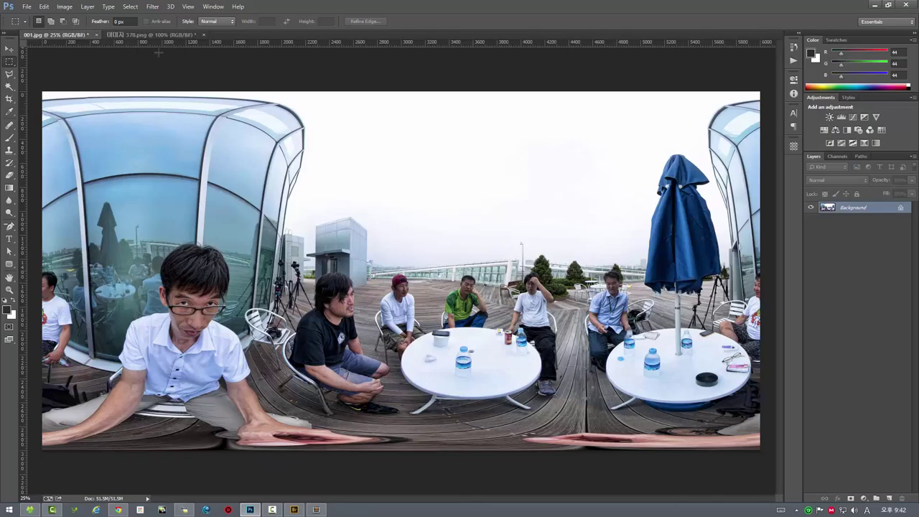
left_click(148, 36)
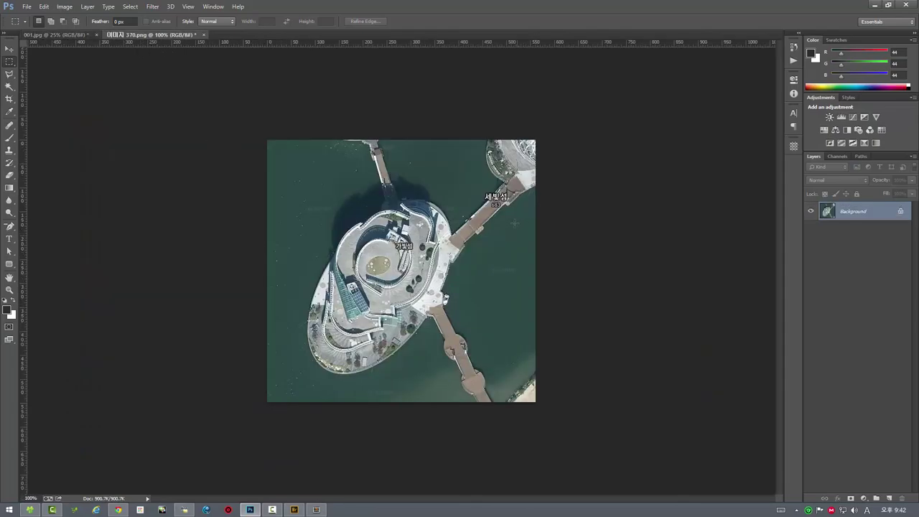
Open Save for Web with the JPEG High preset and proceed to saving
left_click(26, 6)
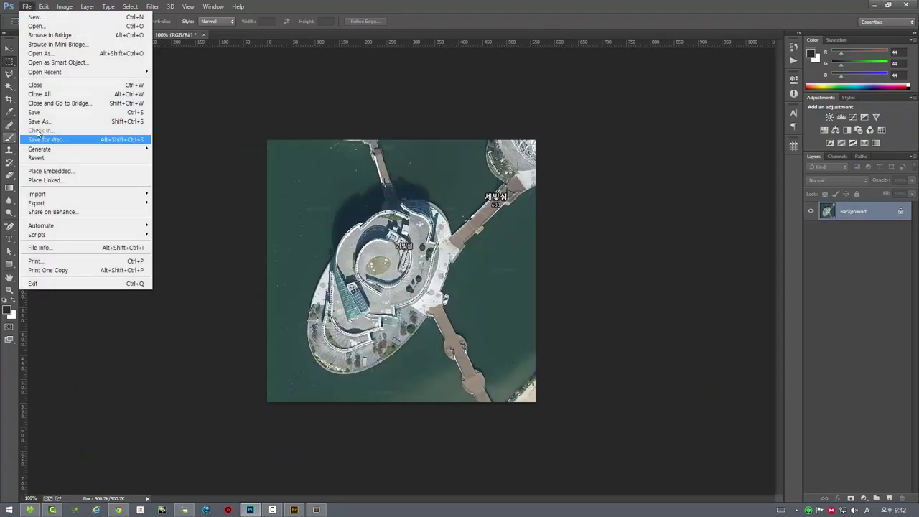
left_click(76, 141)
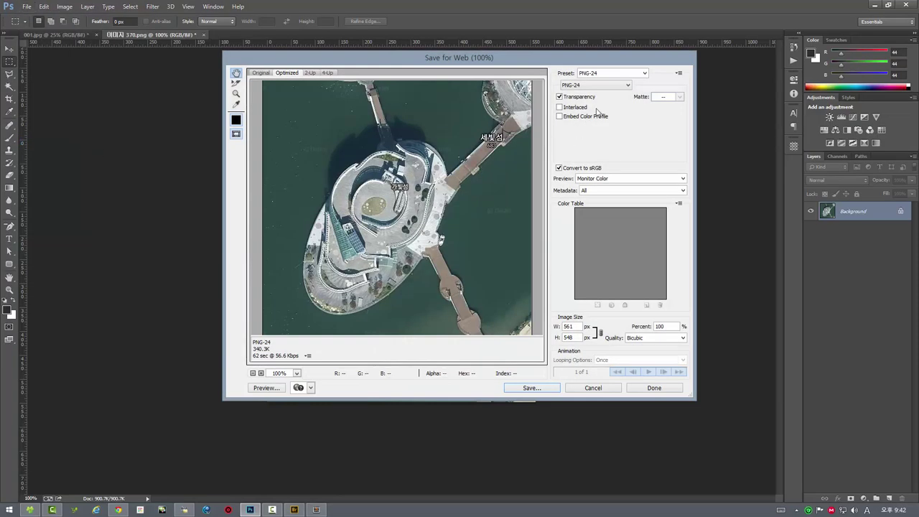
left_click(644, 73)
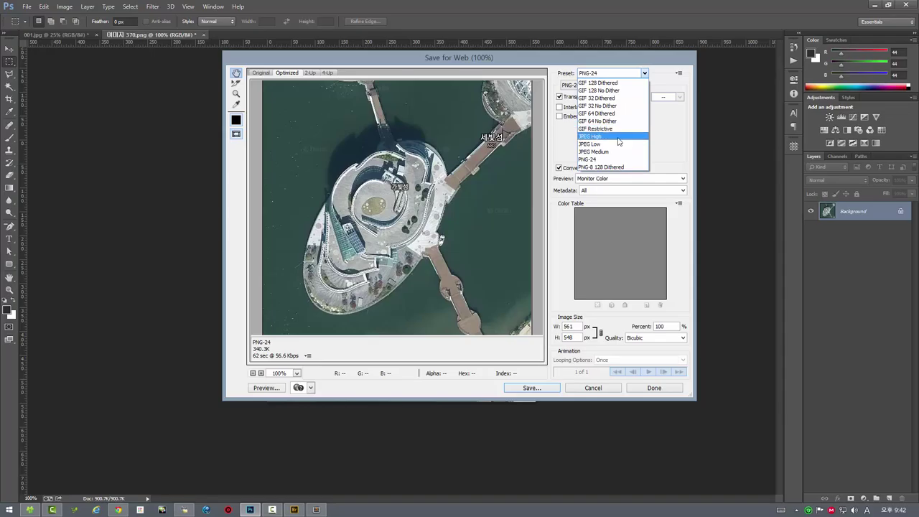
left_click(618, 138)
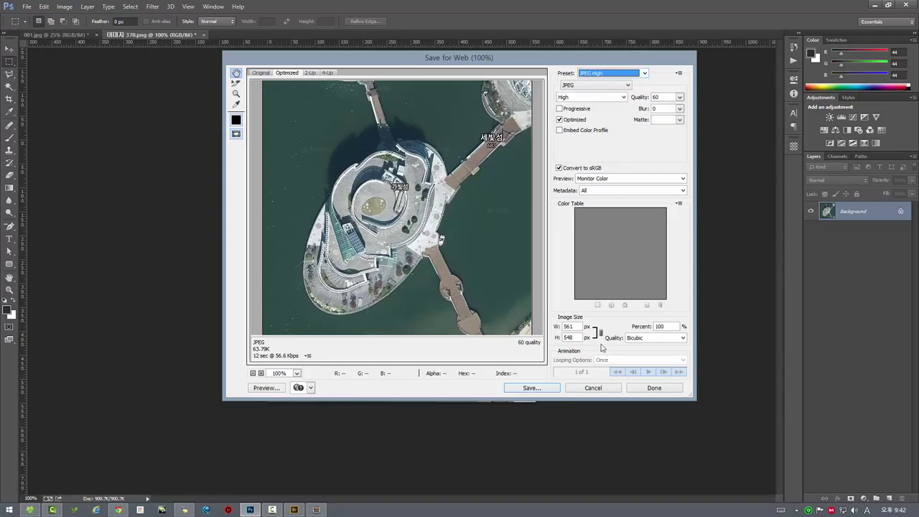
left_click(531, 388)
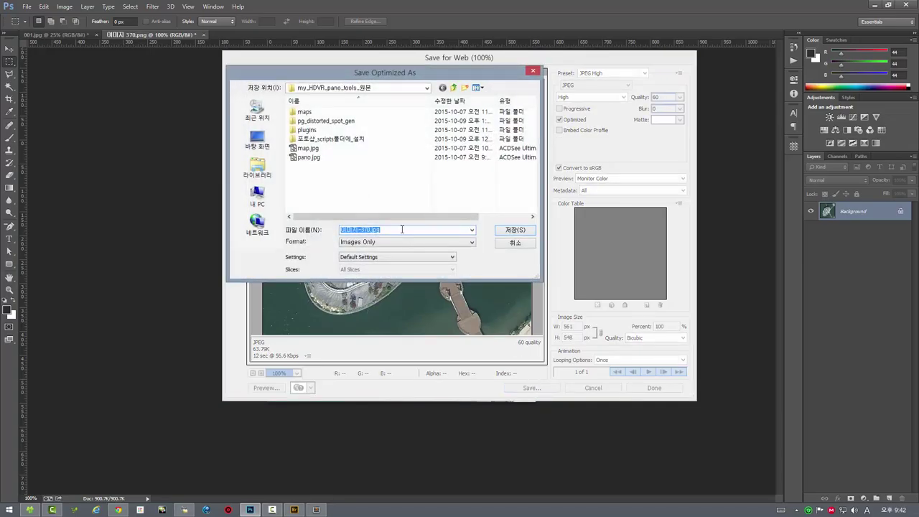
Browse to the KRpano_server folder on the E: drive
left_click(257, 195)
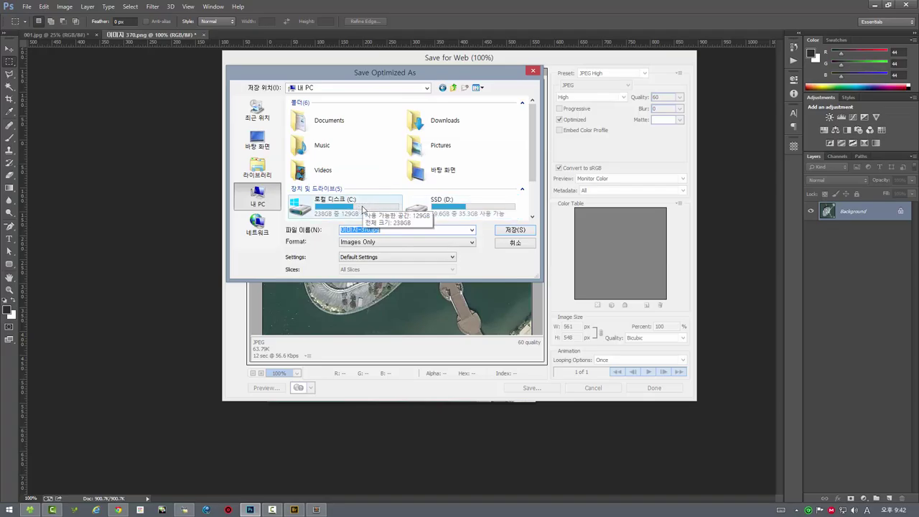
left_click(426, 211)
scroll(426, 211, "down", 1)
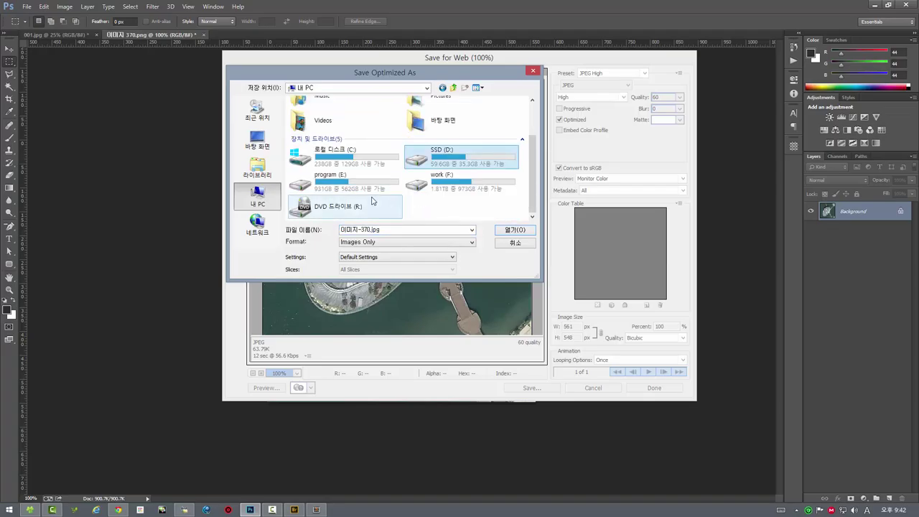
double_click(337, 184)
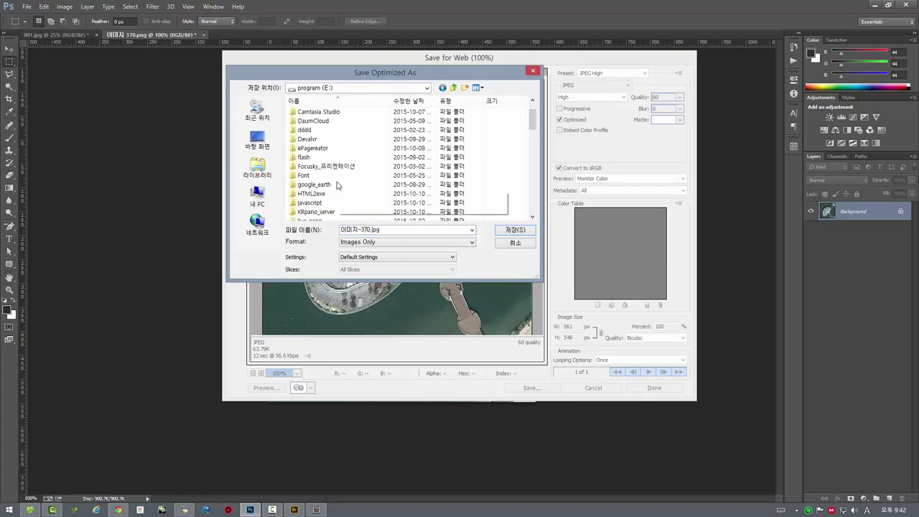
scroll(333, 191, "down", 3)
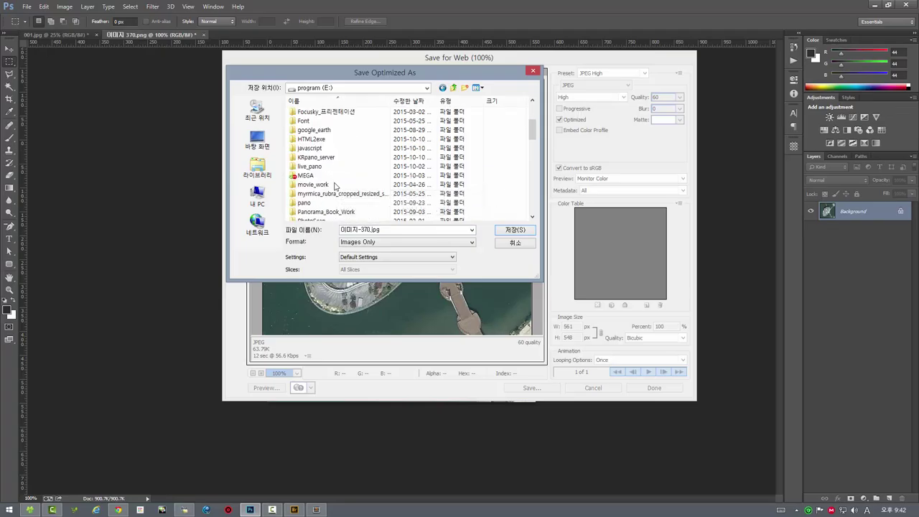
scroll(330, 195, "up", 3)
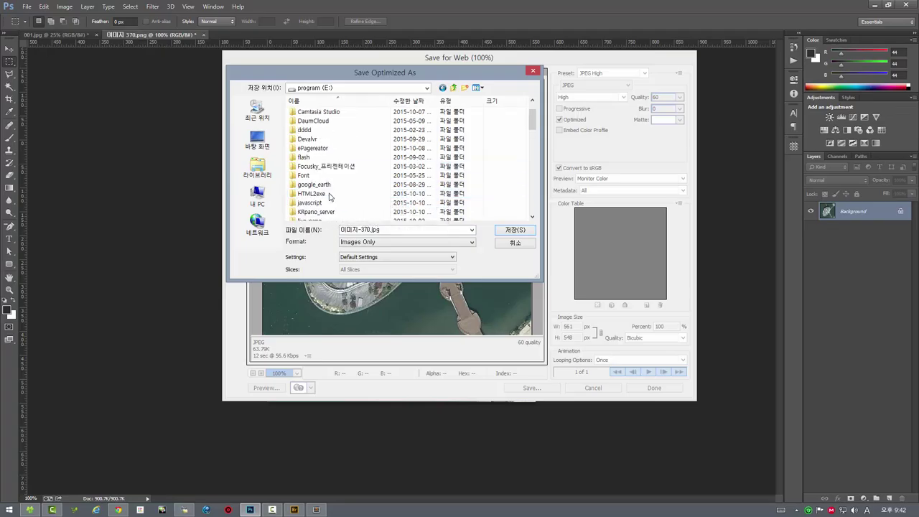
double_click(318, 212)
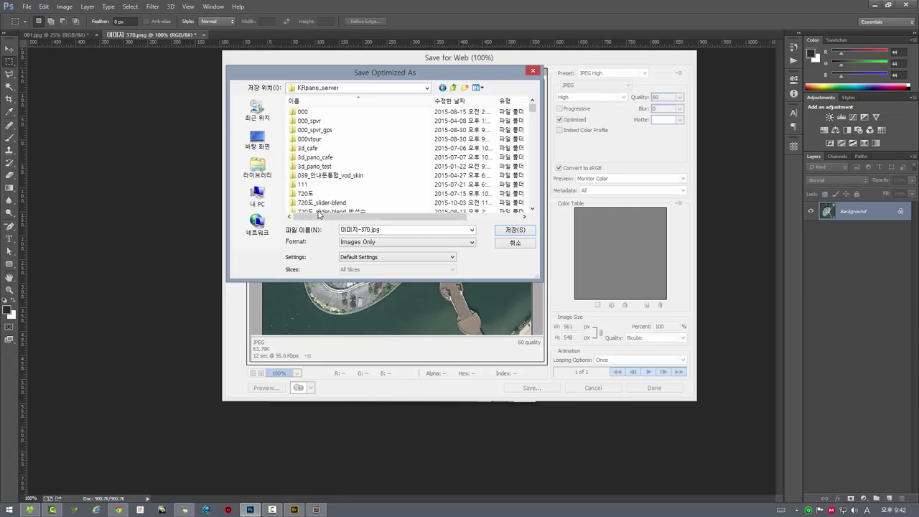
scroll(334, 195, "down", 15)
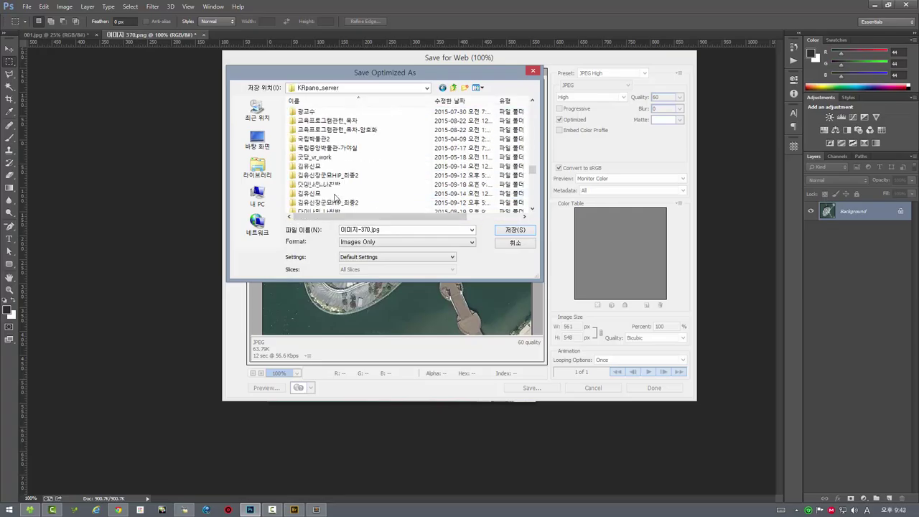
scroll(334, 195, "down", 10)
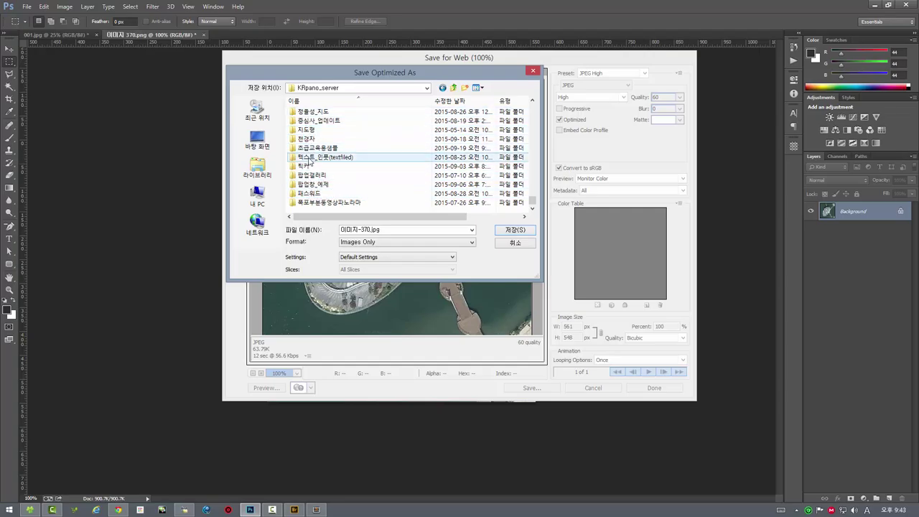
Go into 초급교육용샘플\제작시범\파노라마사진\vtour\pgmap and save the JPEG as map
double_click(310, 147)
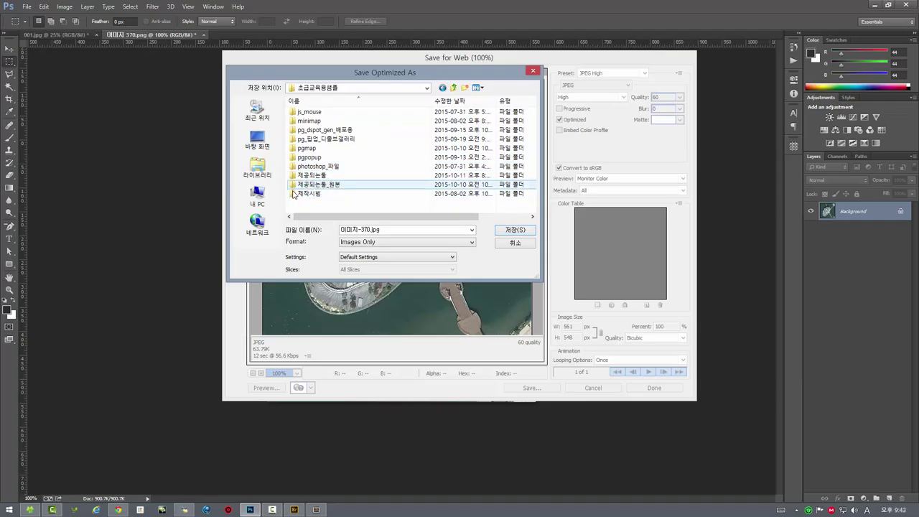
left_click(293, 195)
double_click(293, 195)
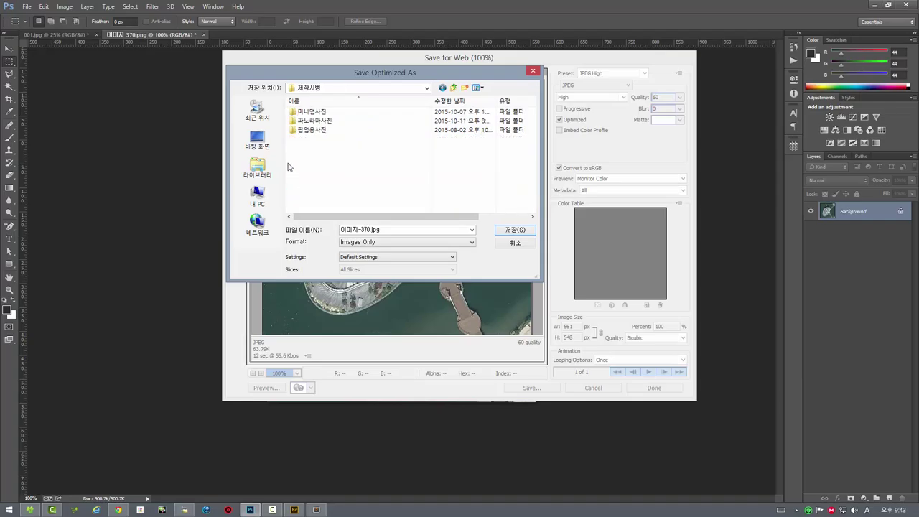
double_click(296, 122)
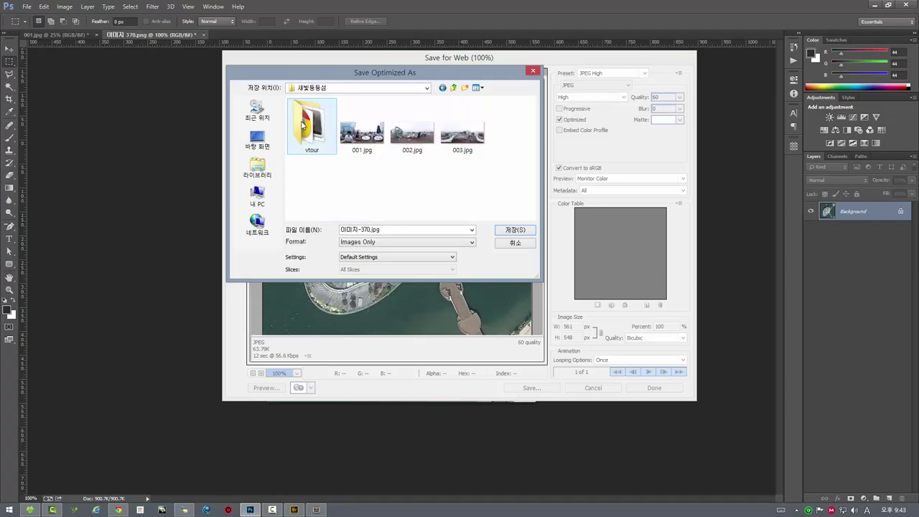
double_click(302, 127)
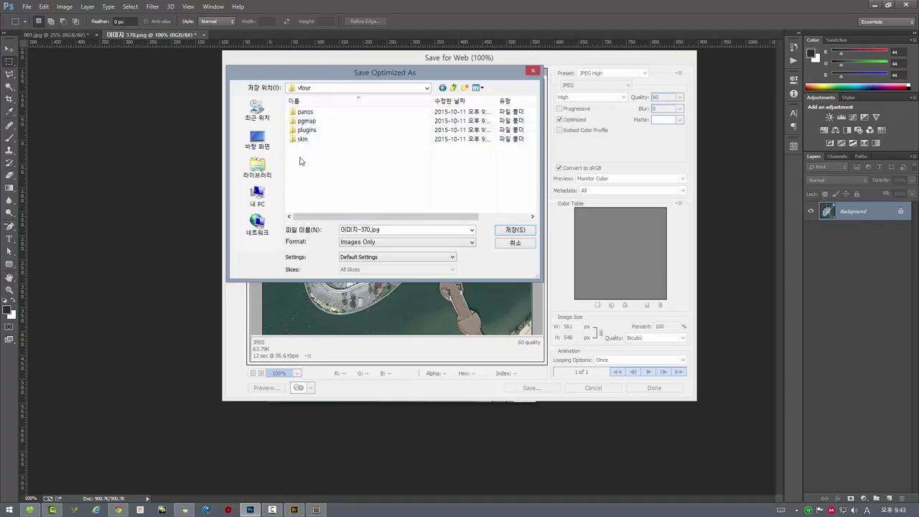
double_click(303, 120)
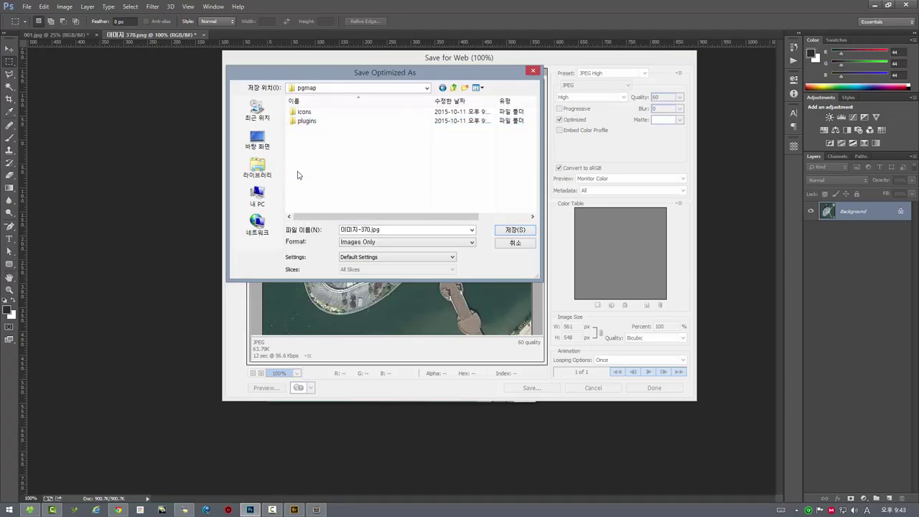
left_click(354, 229)
type("map")
left_click(513, 229)
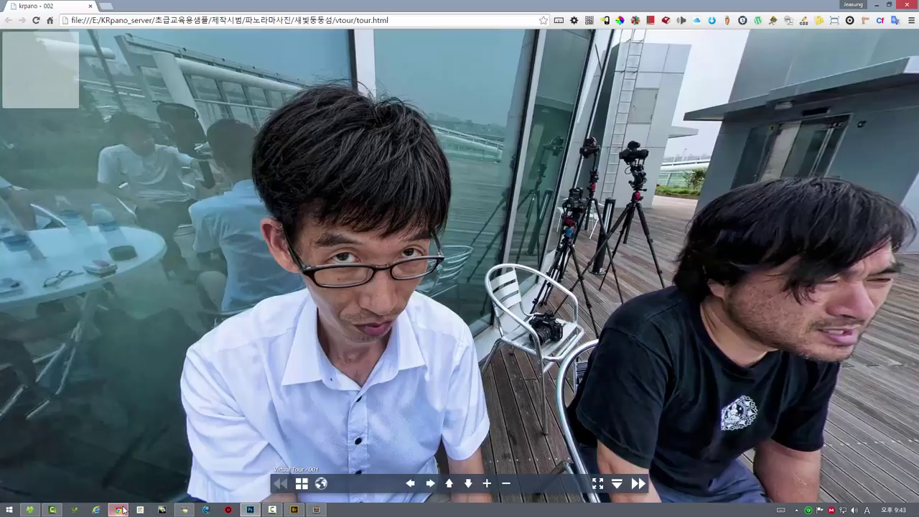
Reload tour.html in Chrome to check the minimap, then return to the vtour folder
left_click(119, 510)
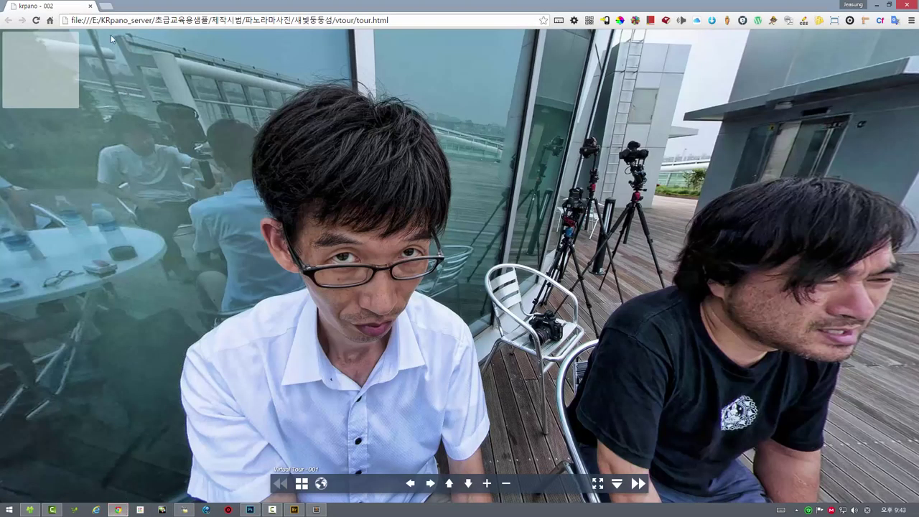
left_click(36, 20)
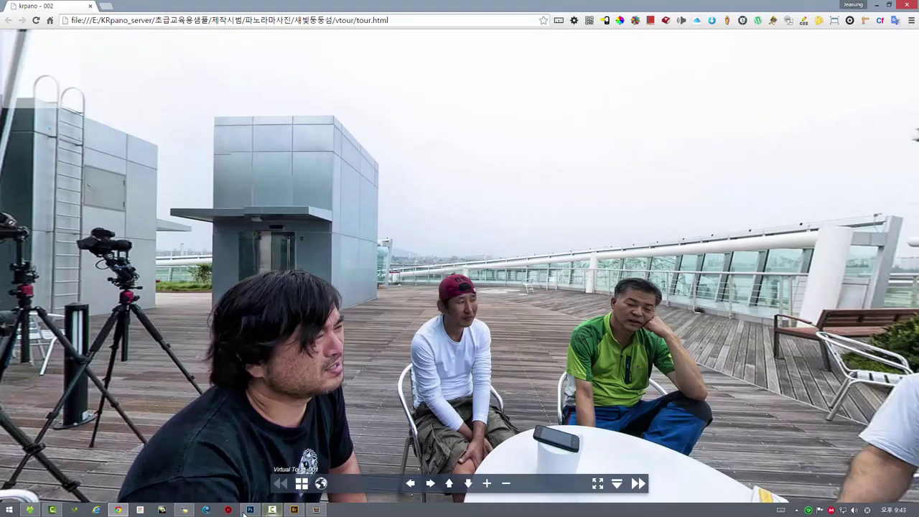
left_click(29, 510)
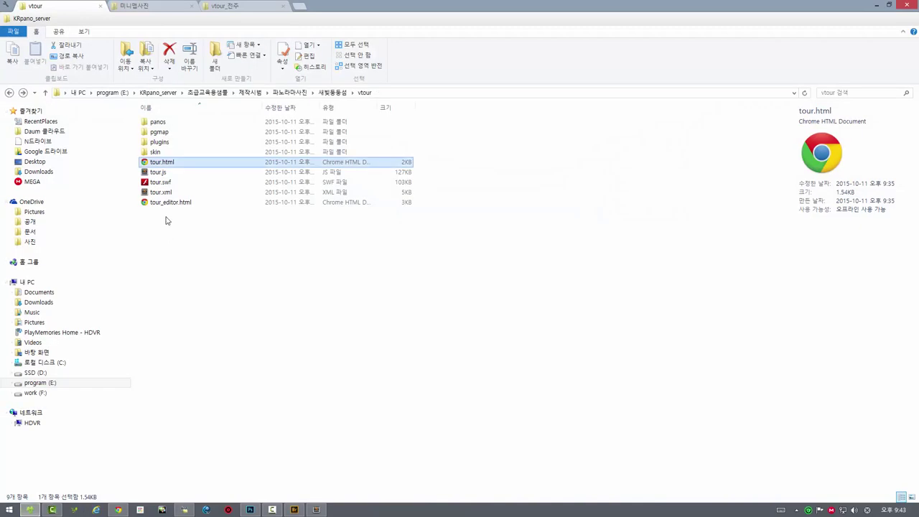
Enter the pgmap folder, check map.jpg, and open pgmap.xml in Sublime Text
double_click(159, 131)
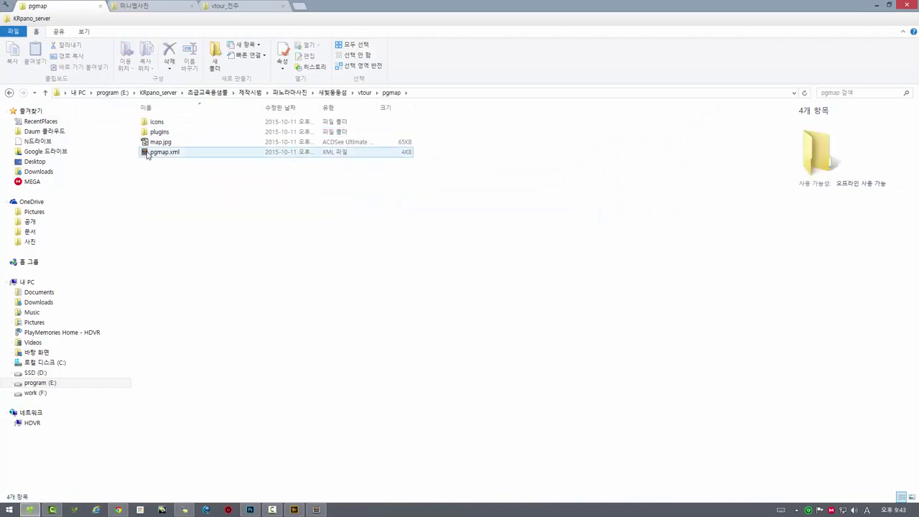
left_click(154, 142)
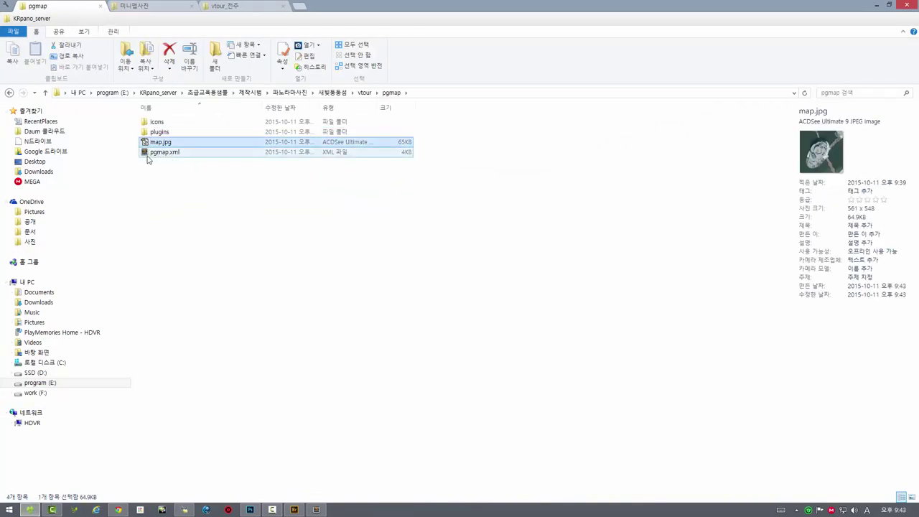
left_click(152, 154)
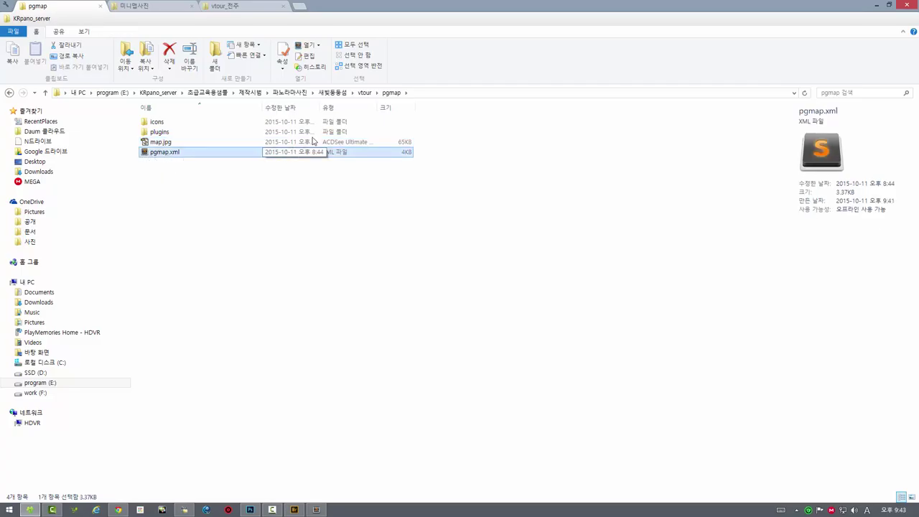
double_click(147, 156)
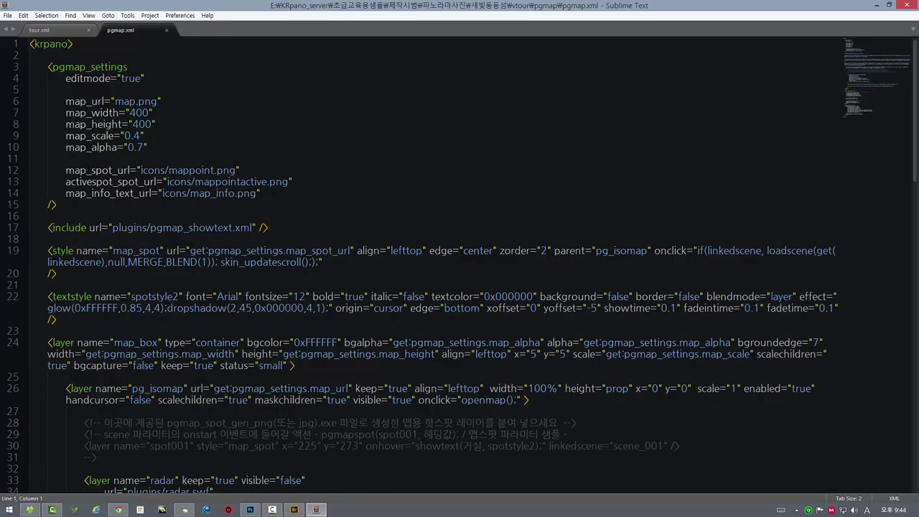
Change the line 6 map_url extension, save, and reload the tour to test it
left_click_drag(158, 101, 138, 102)
type("jps")
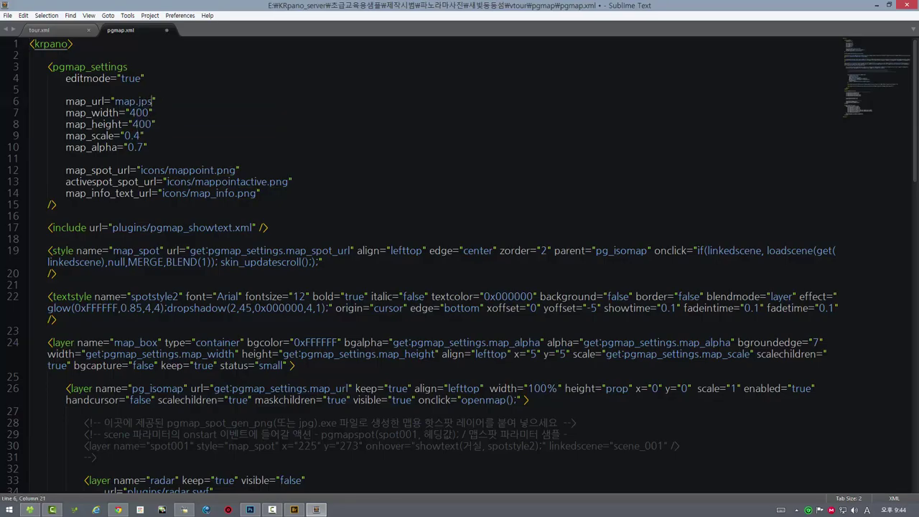
key("ctrl+s")
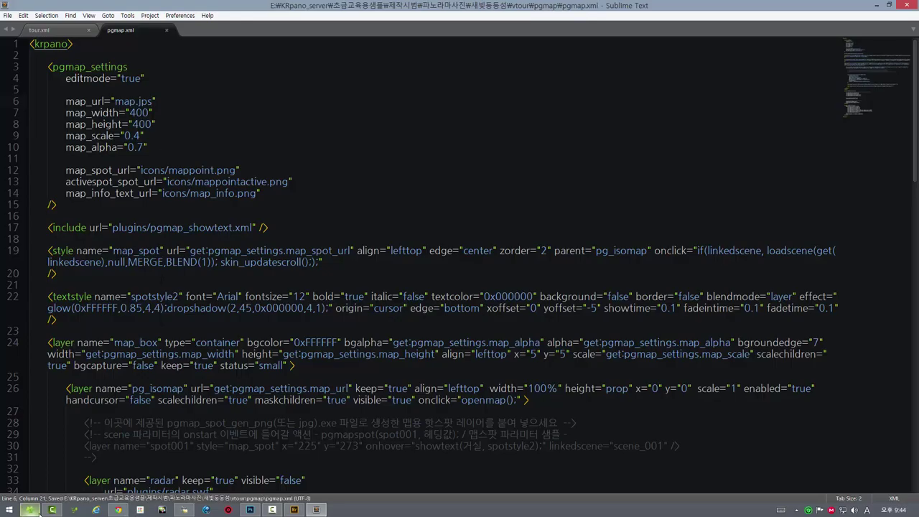
left_click(30, 509)
left_click(158, 142)
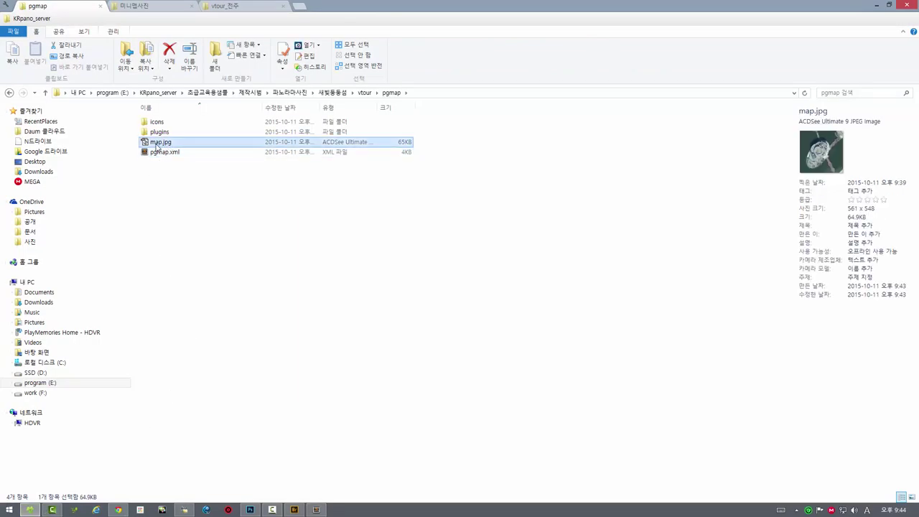
left_click(119, 509)
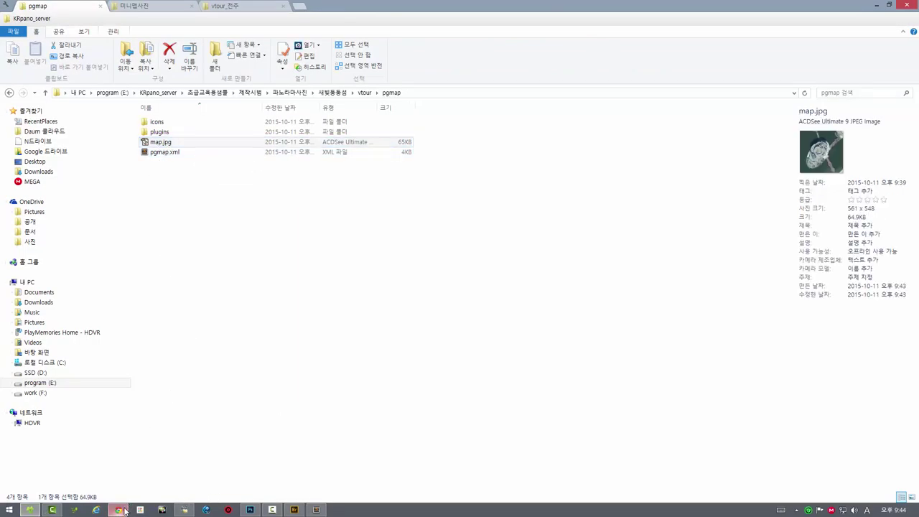
left_click(35, 20)
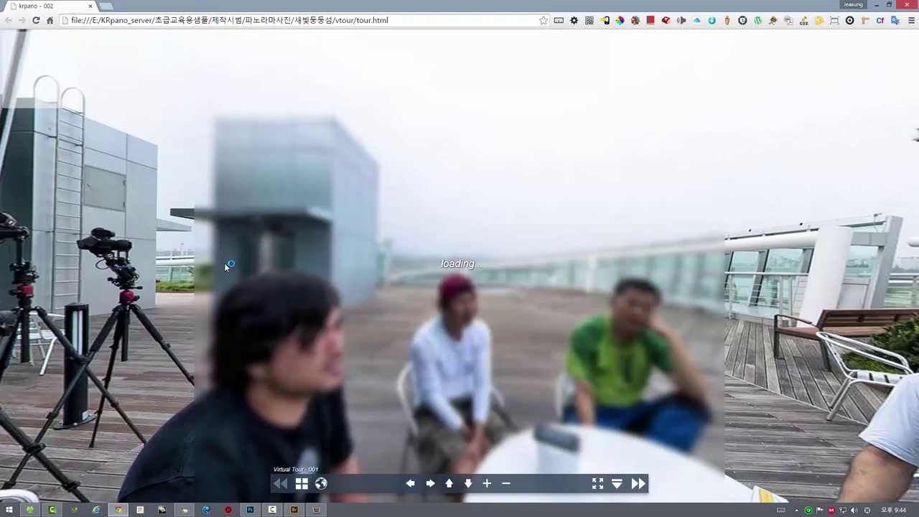
left_click_drag(224, 263, 429, 251)
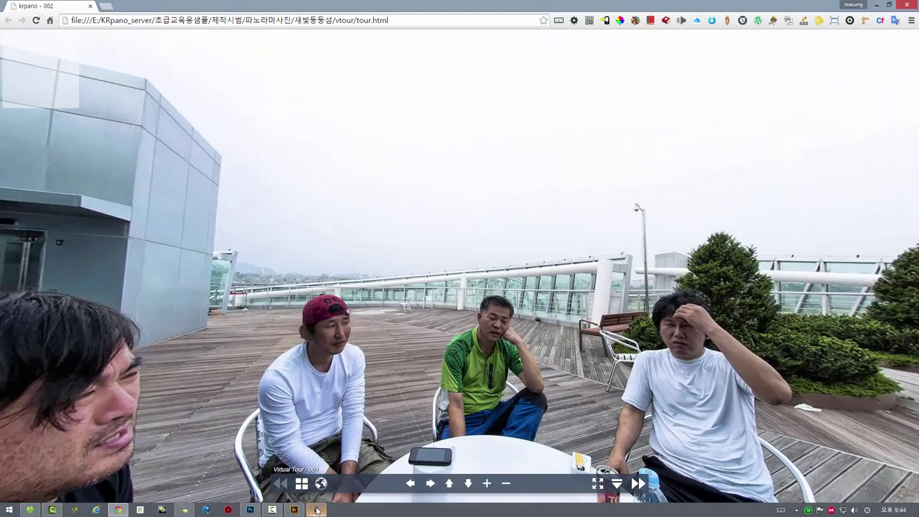
Correct the map_url to map.jpg, save pgmap.xml, and reload the tour
left_click(317, 509)
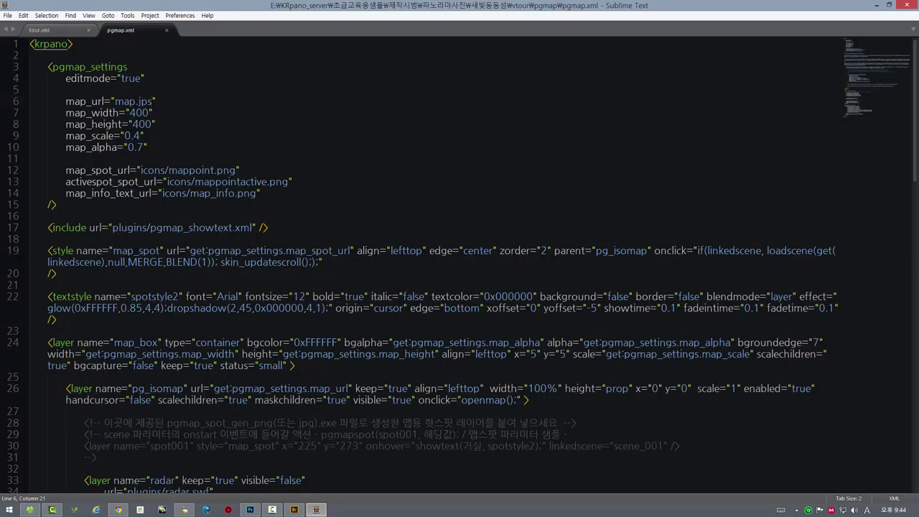
key("BackSpace")
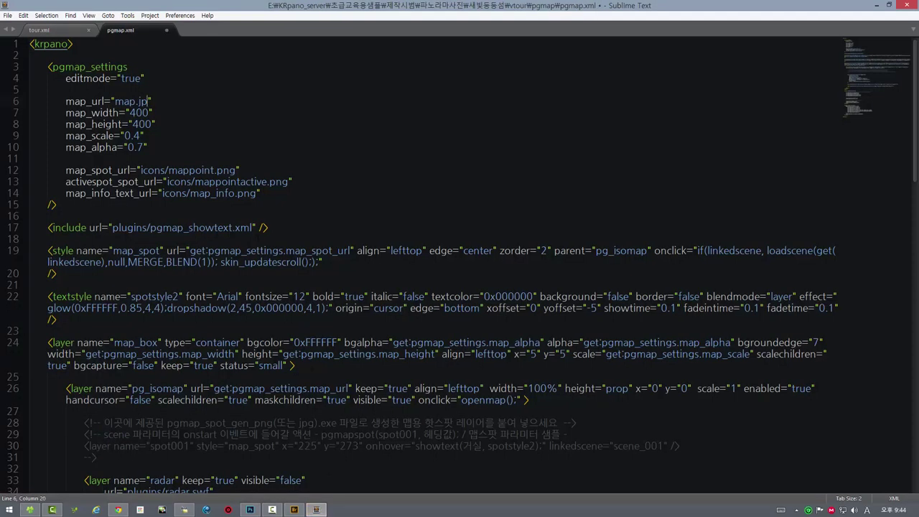
type("g")
key("ctrl+s")
key("alt+Tab")
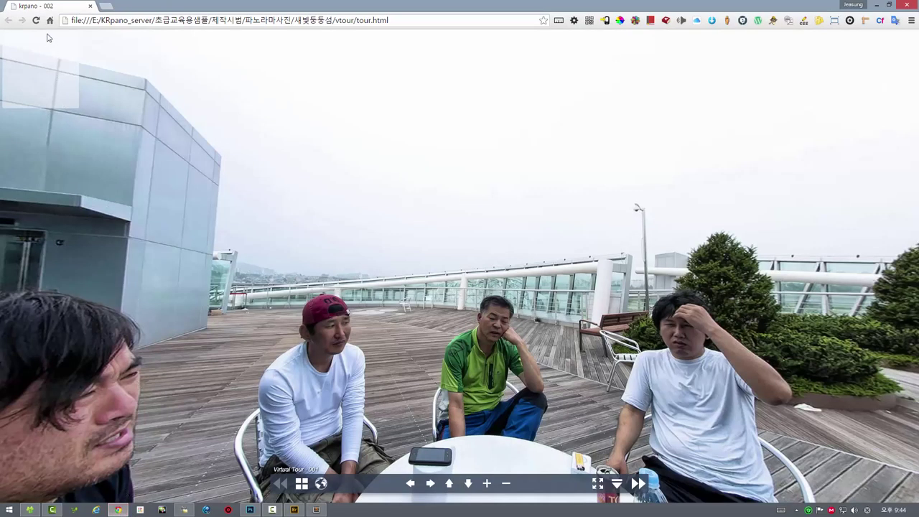
left_click(35, 20)
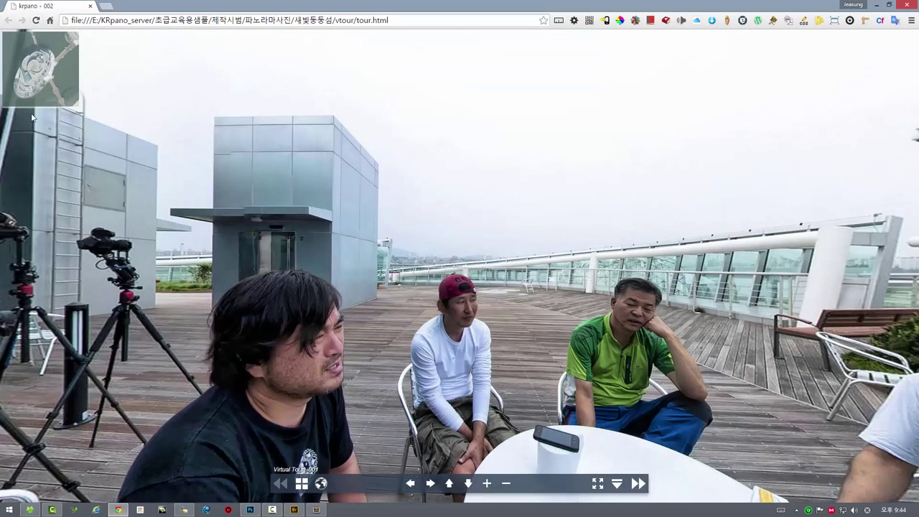
Expand the top-left satellite minimap thumbnail, then switch to the aerial map in Photoshop
left_click(48, 81)
mouse_move(76, 102)
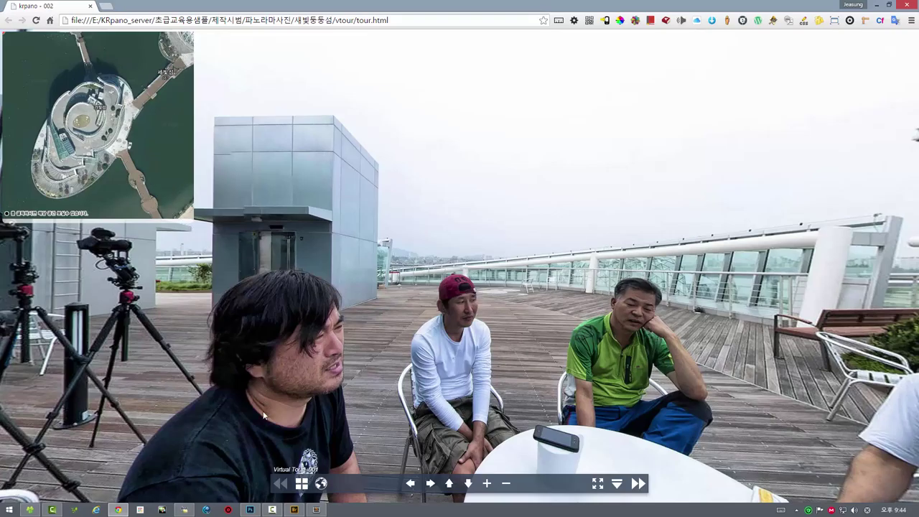
left_click(251, 509)
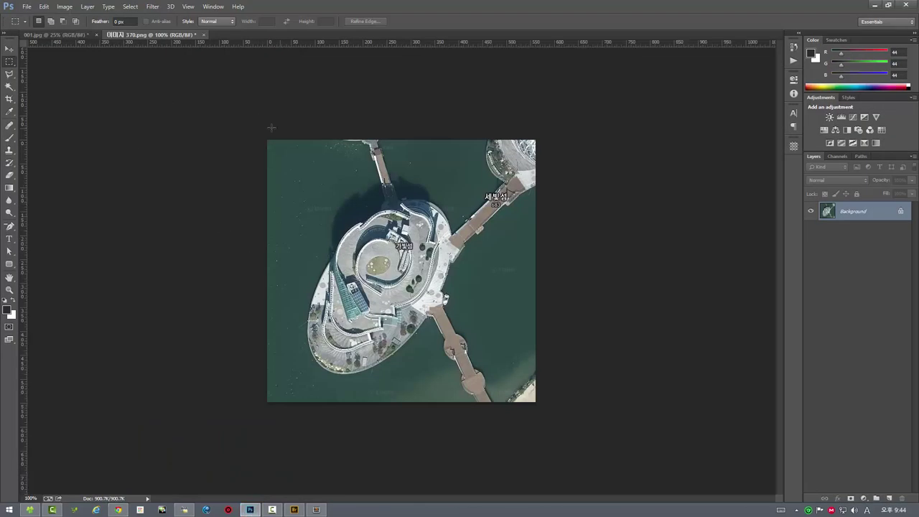
Confirm in Image Size that the map is 561 × 548 px, then select the Crop tool
left_click(65, 8)
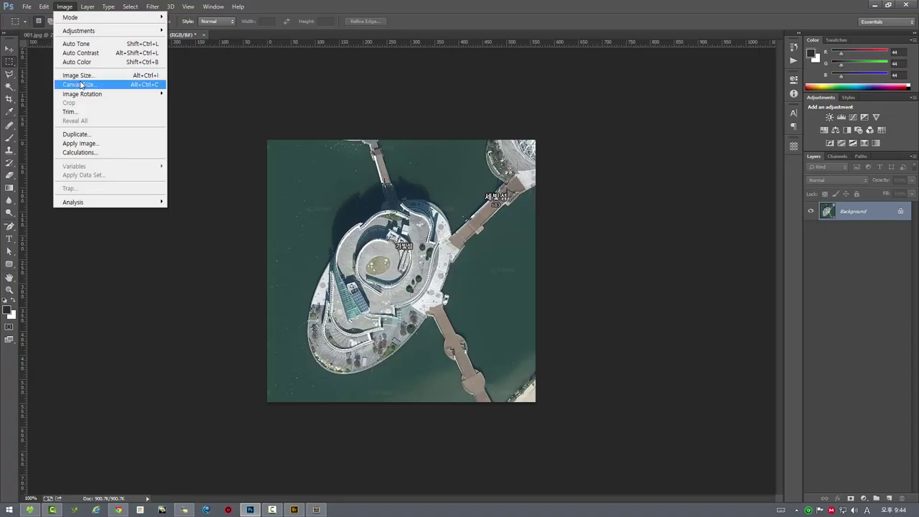
left_click(77, 75)
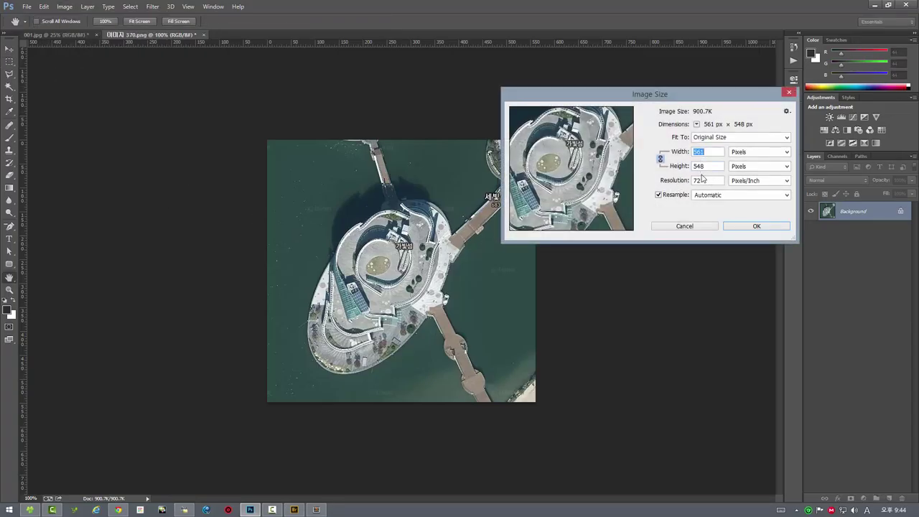
left_click(749, 227)
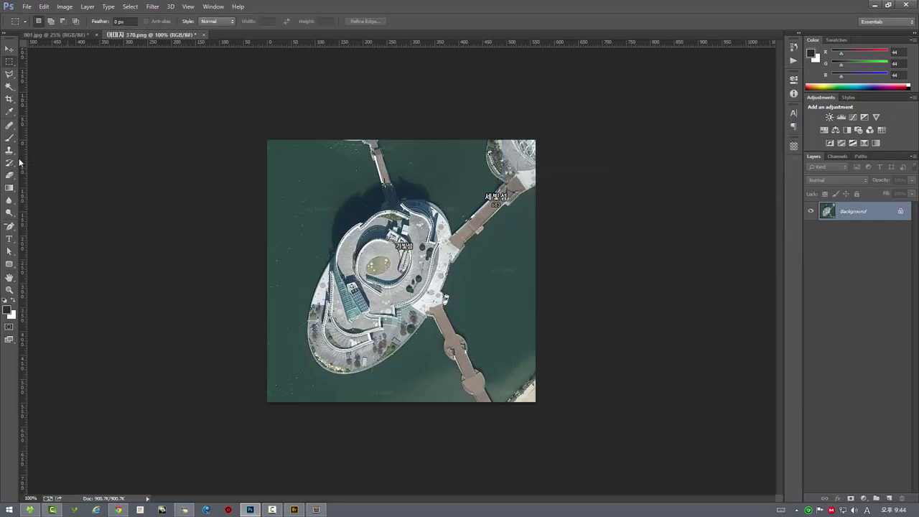
left_click(14, 100)
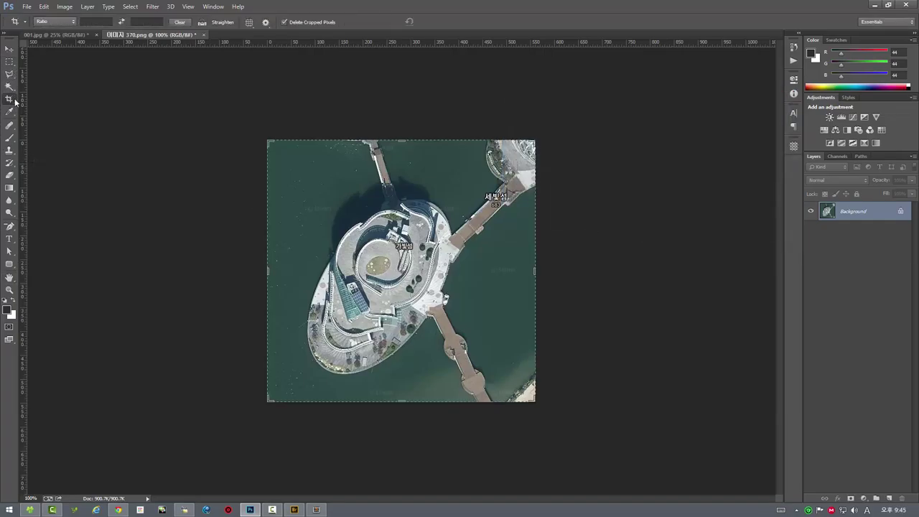
Crop the island satellite image to a 548 × 548 px square using width, height and resolution
left_click(66, 23)
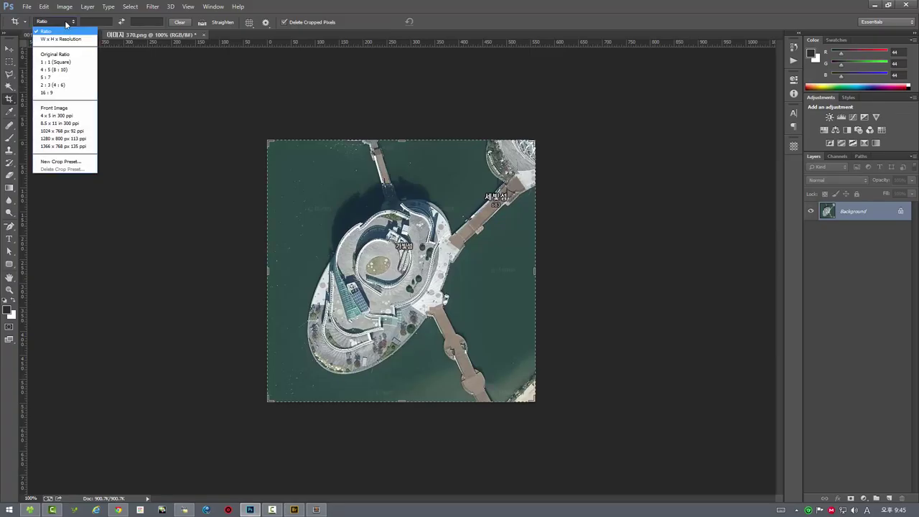
left_click(66, 24)
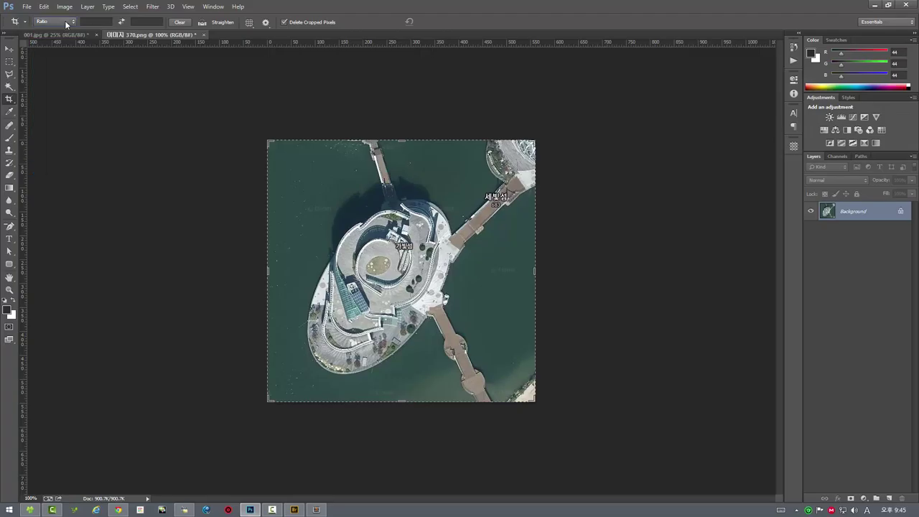
left_click(85, 22)
left_click(55, 23)
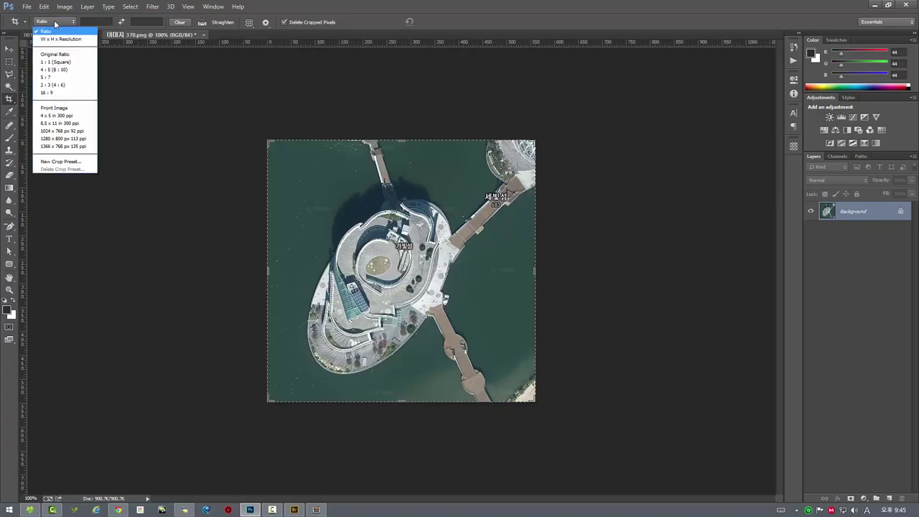
left_click(57, 39)
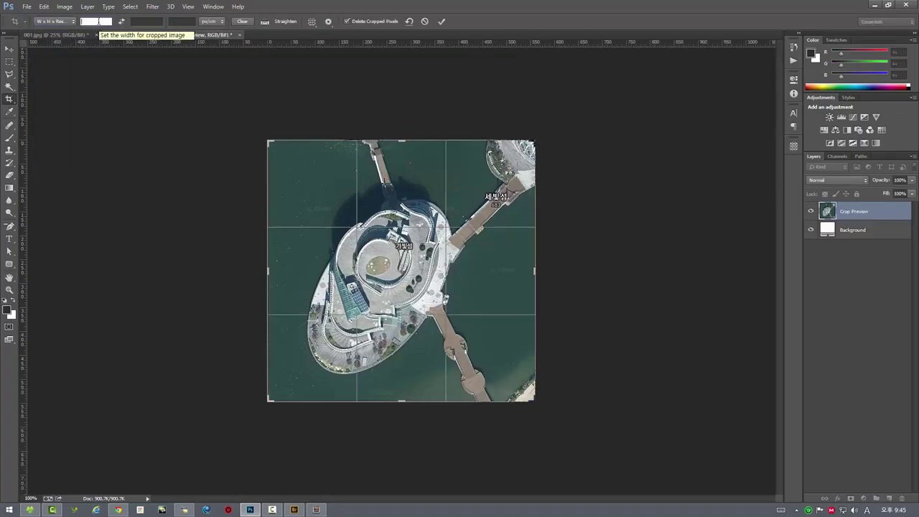
left_click(99, 22)
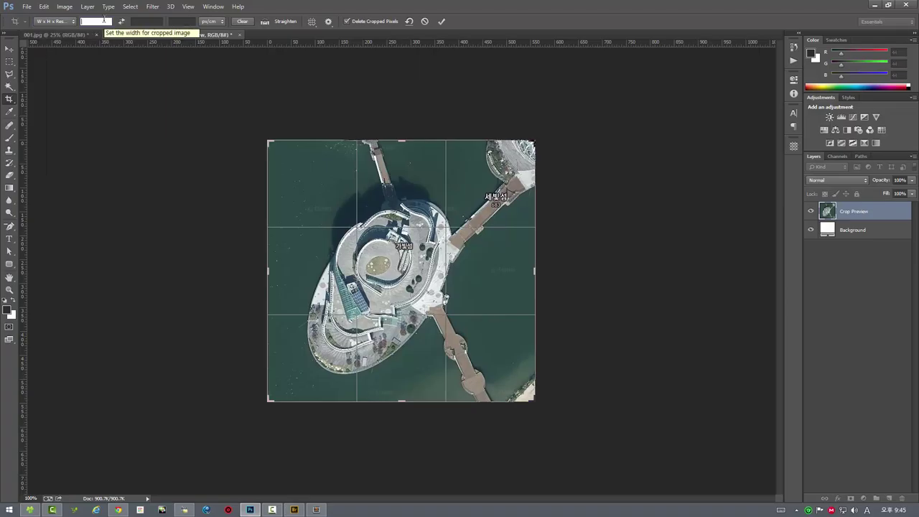
type("540")
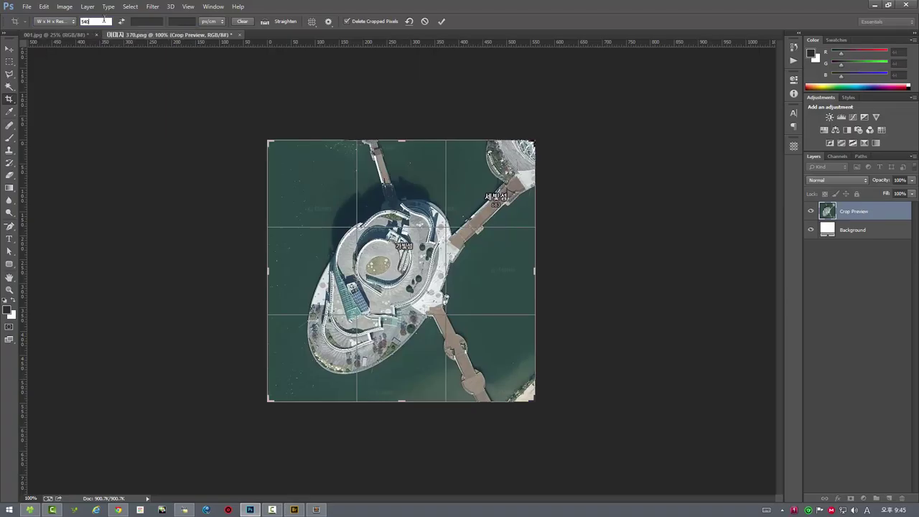
left_click(140, 21)
type("540")
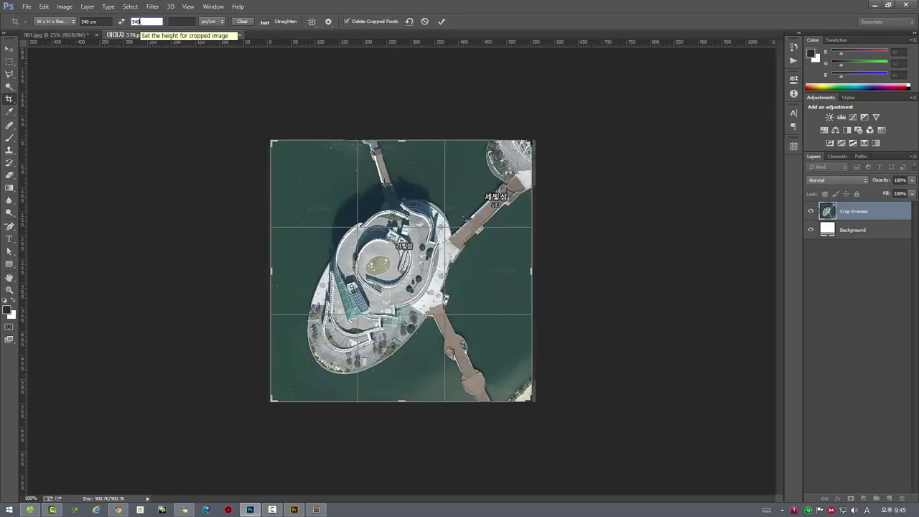
left_click(10, 50)
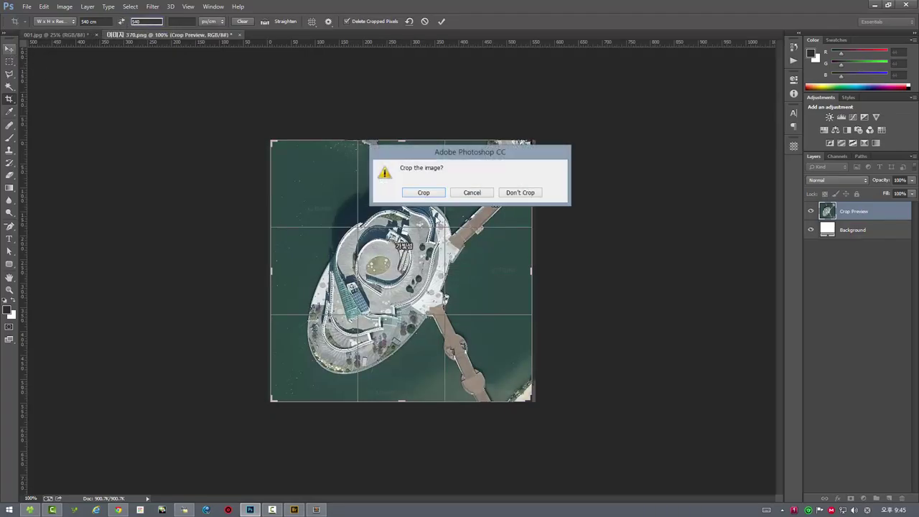
left_click(422, 195)
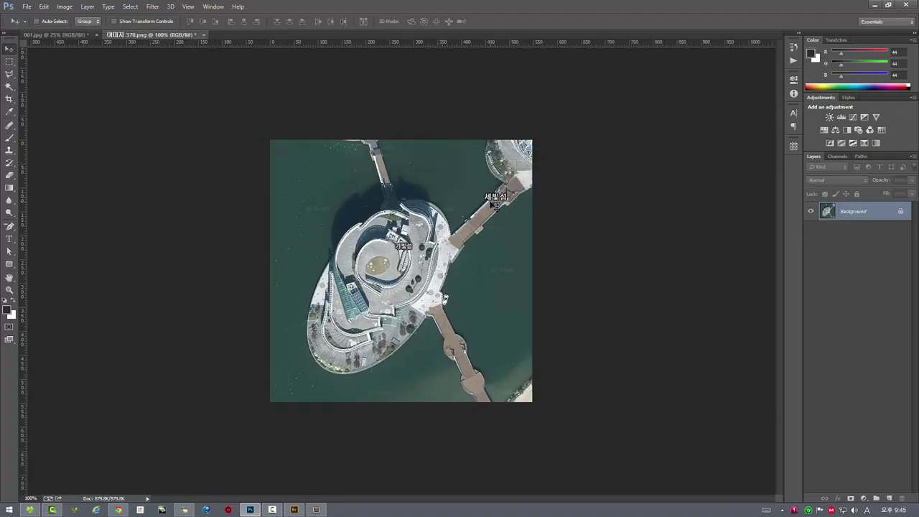
Save the cropped image for web as a quality-60 JPEG, replacing map.jpg in pgmap
key("ctrl+alt+shift+s")
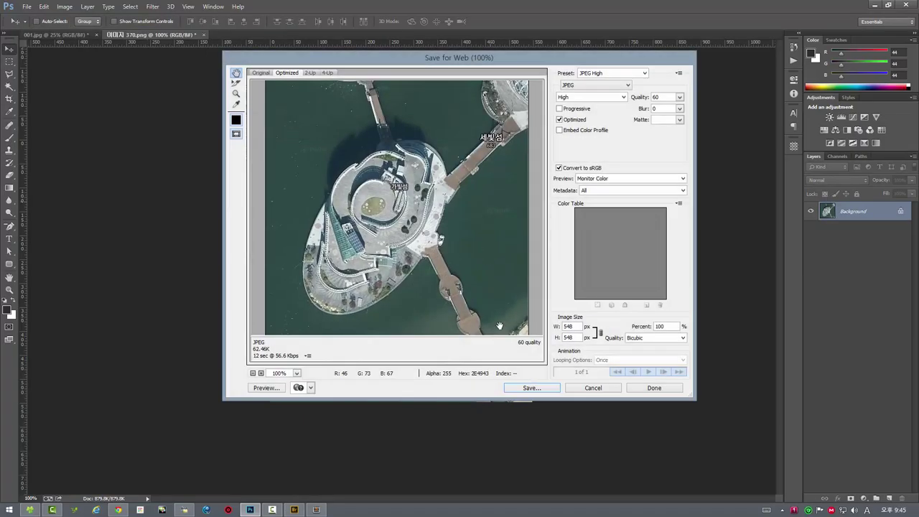
left_click(531, 387)
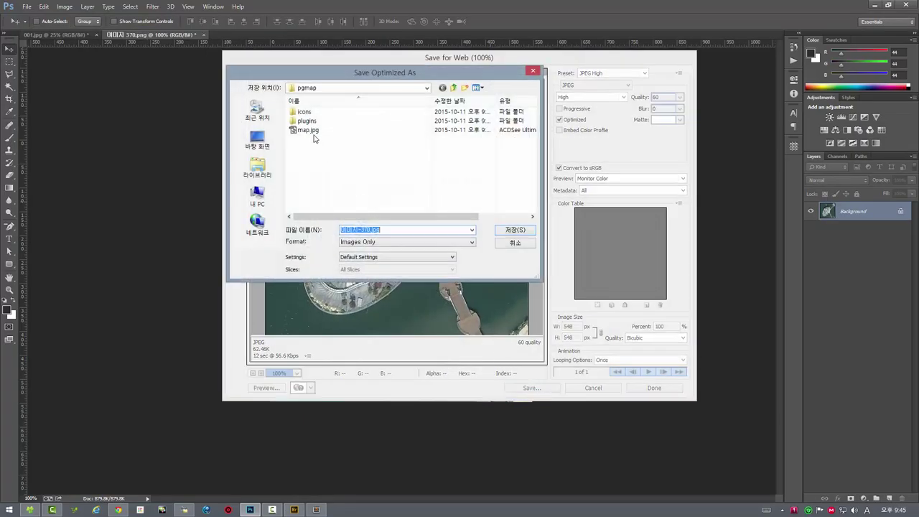
left_click(309, 130)
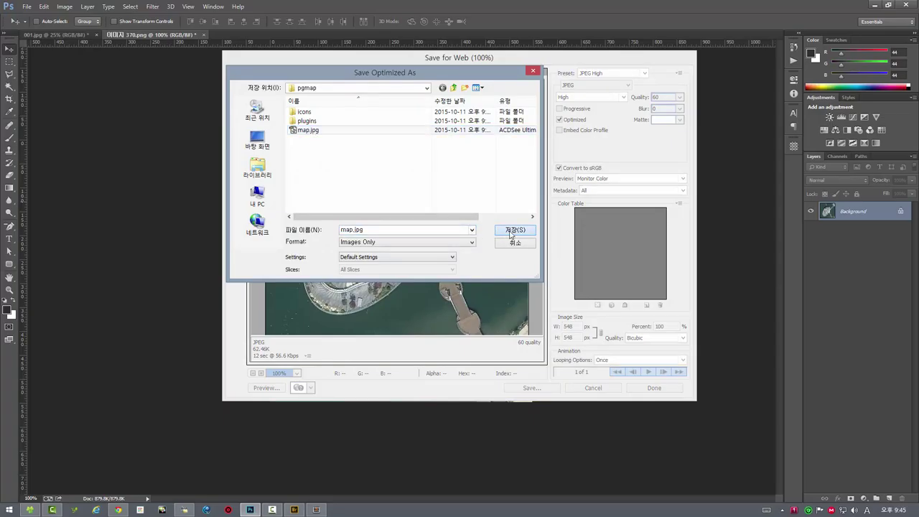
left_click(514, 230)
left_click(511, 250)
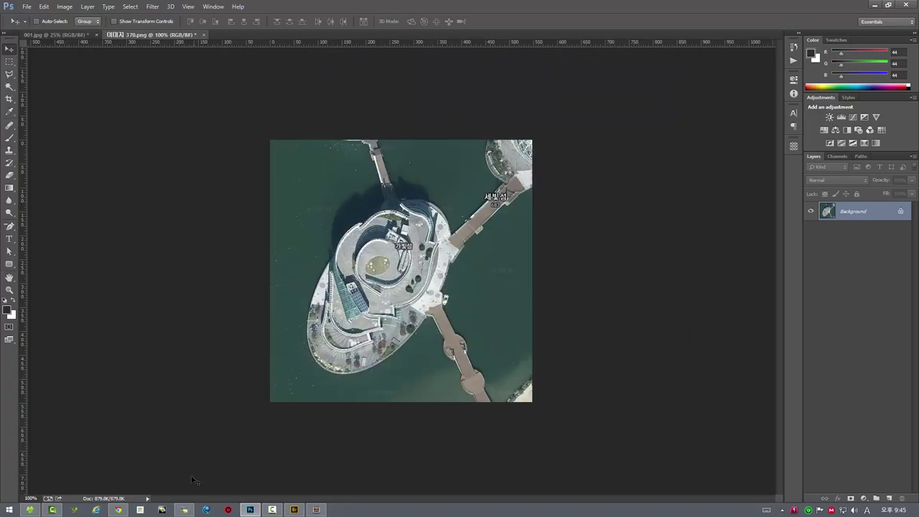
left_click(119, 510)
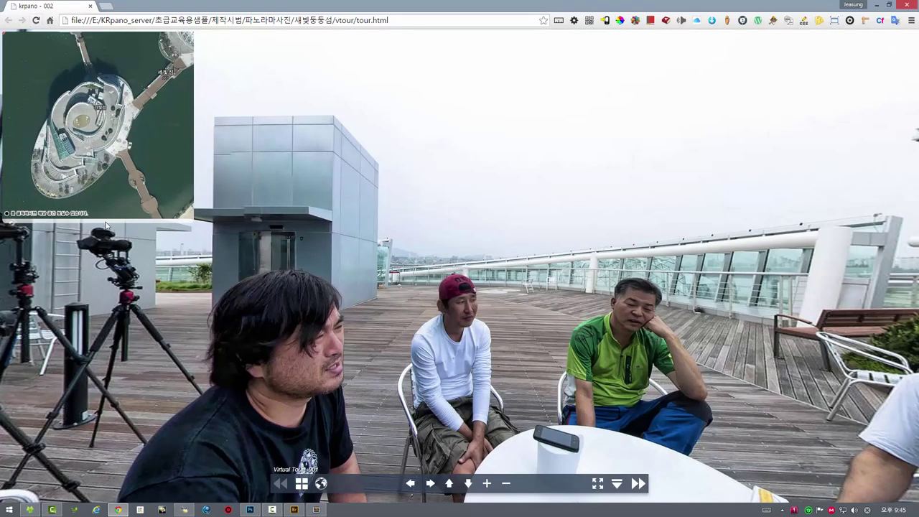
Reload the rooftop tour and enlarge the minimap to check the new square island image
left_click_drag(120, 248, 155, 228)
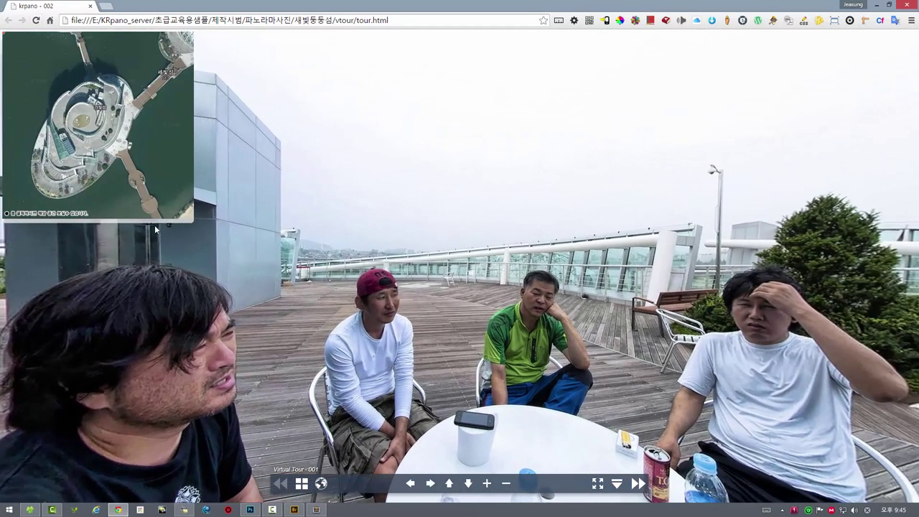
left_click(36, 21)
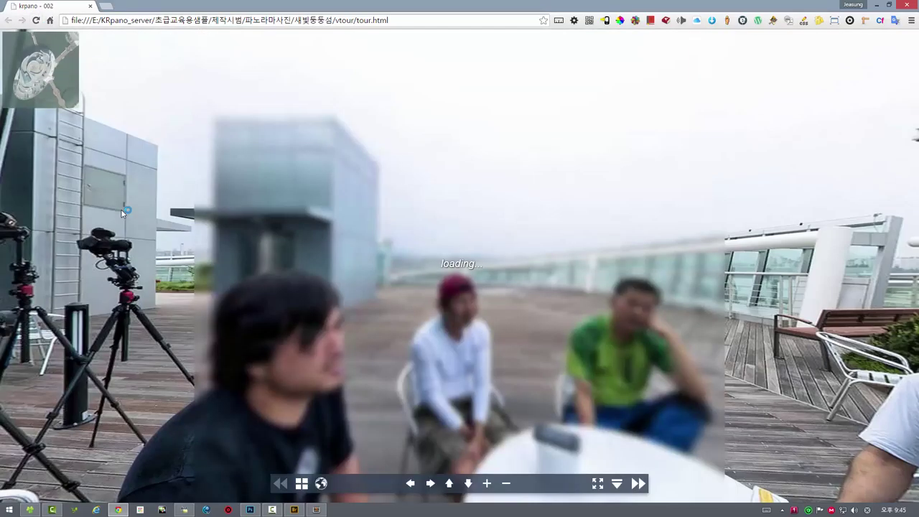
left_click(57, 97)
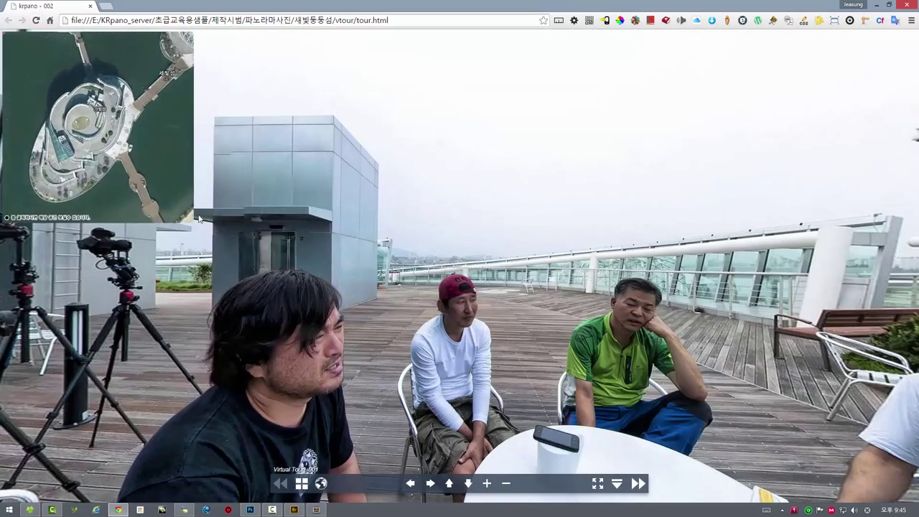
left_click_drag(313, 275, 293, 247)
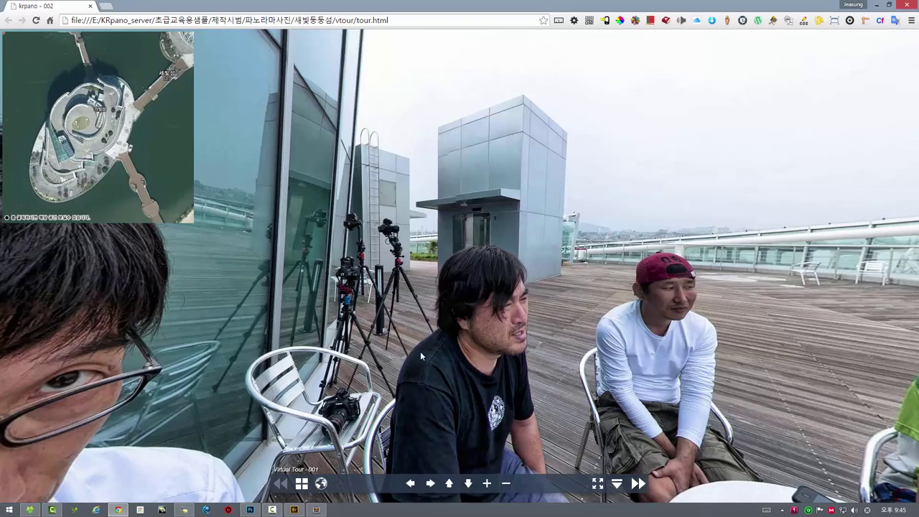
left_click_drag(420, 351, 463, 346)
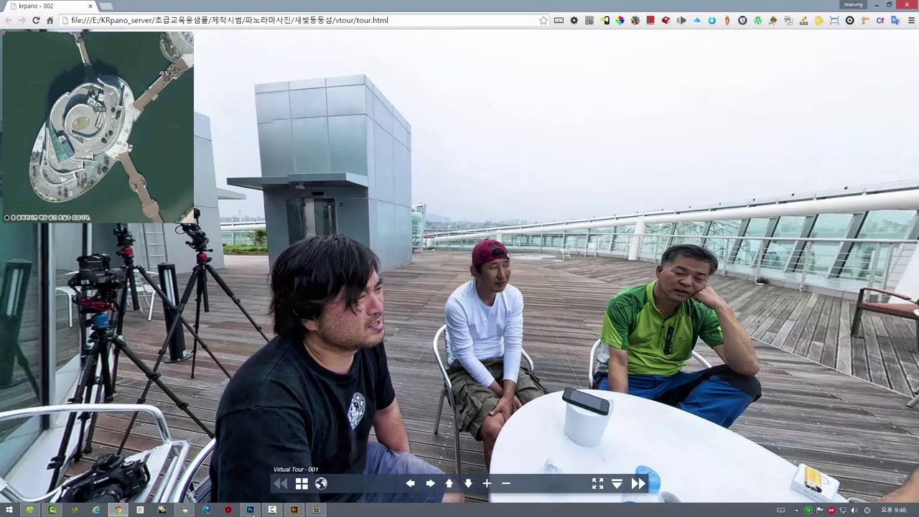
key("alt+Tab")
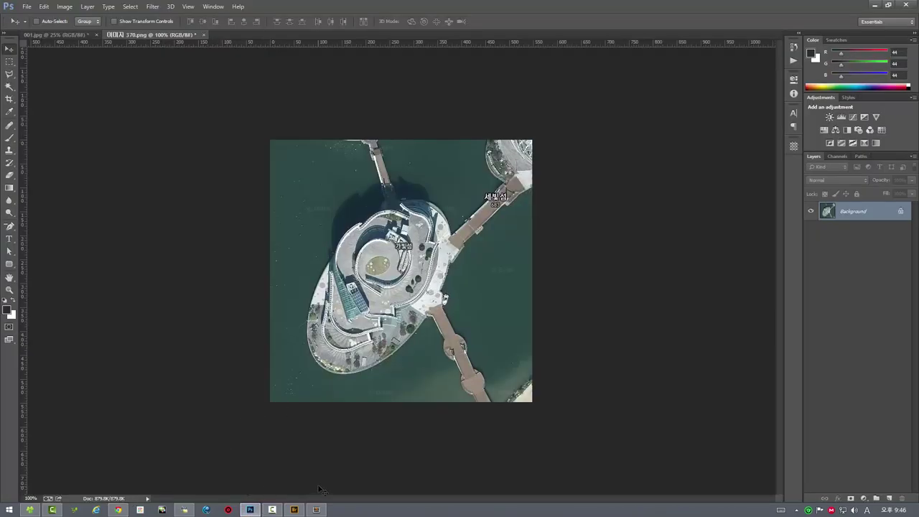
Copy the commented spot001 sample layer and paste it as an active line 32 in pgmap.xml
left_click(316, 509)
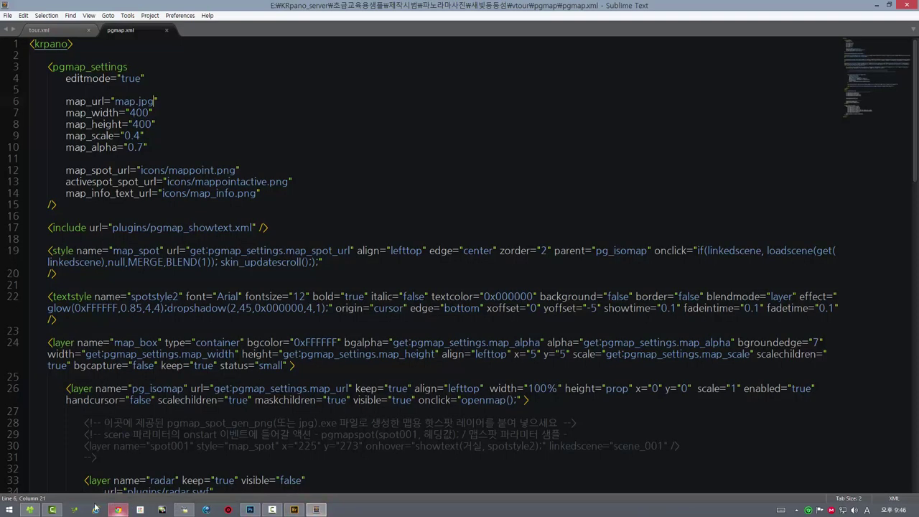
left_click(29, 510)
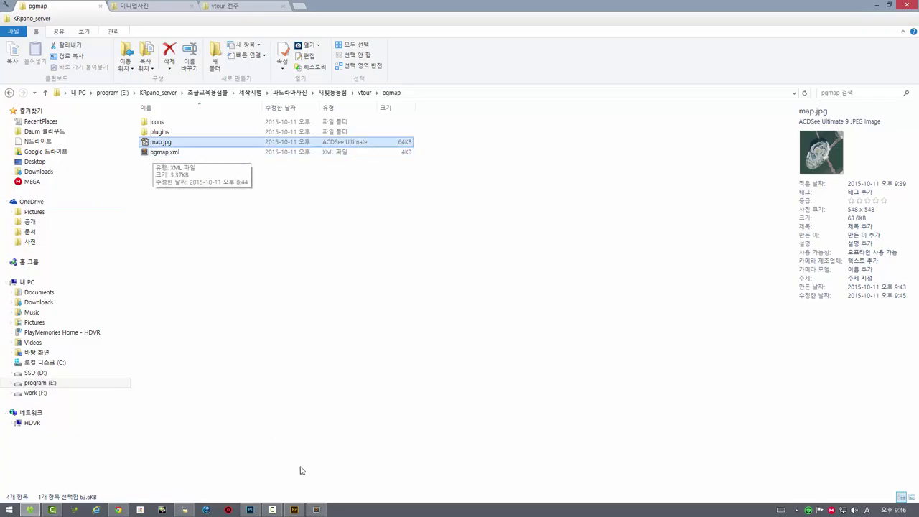
left_click(316, 510)
scroll(422, 265, "down", 3)
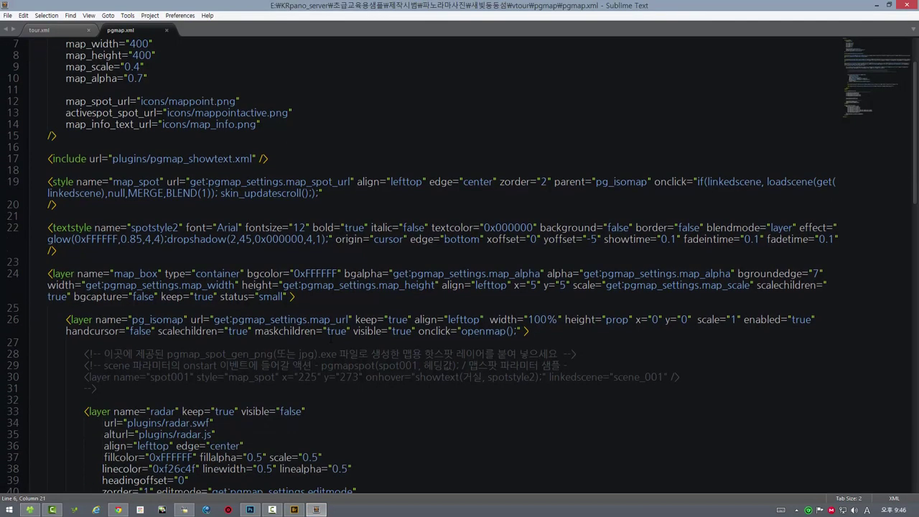
scroll(422, 265, "up", 1)
scroll(460, 266, "down", 1)
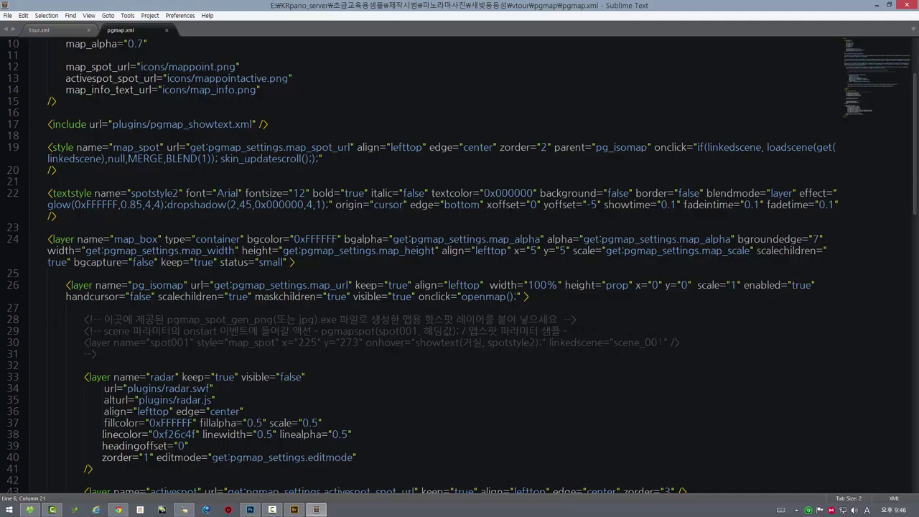
scroll(225, 331, "down", 1)
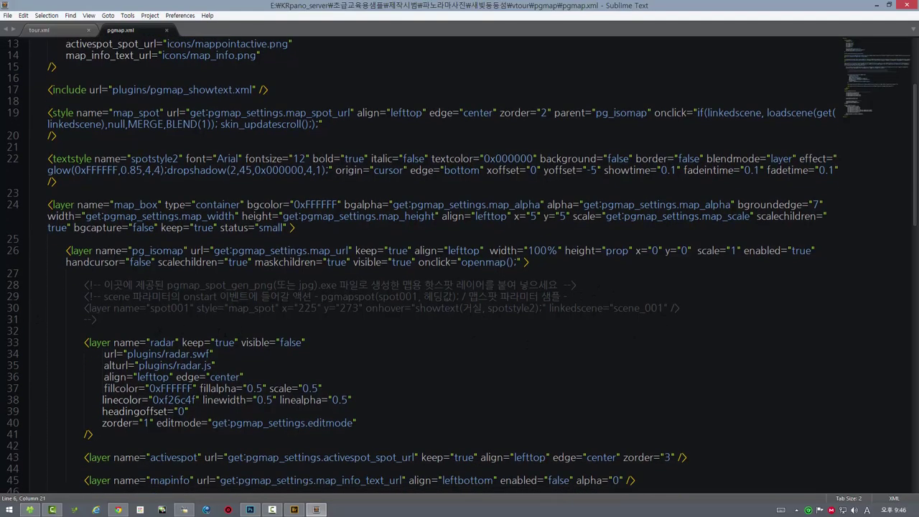
left_click_drag(84, 307, 679, 308)
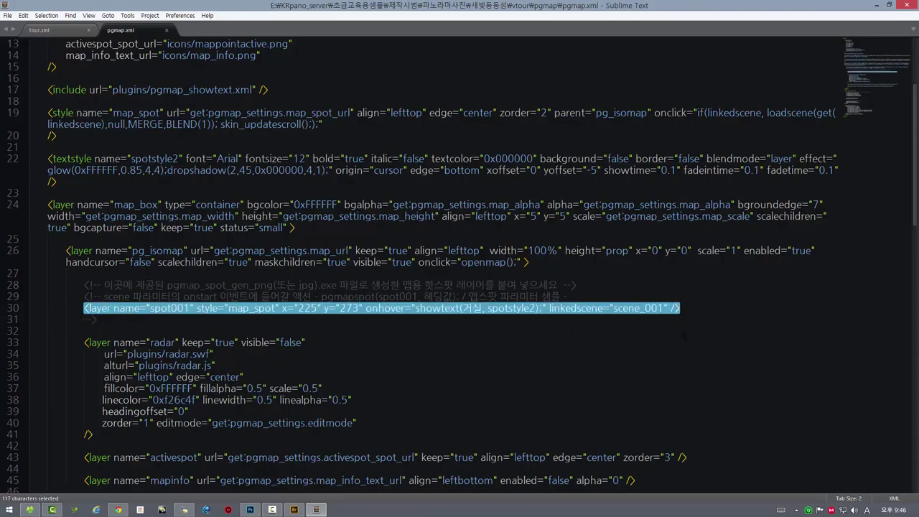
key("ctrl+c")
left_click(683, 307)
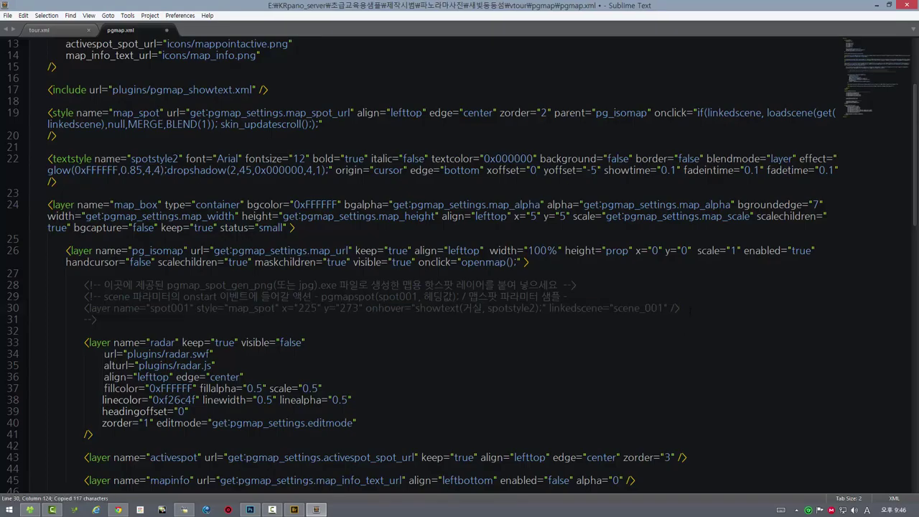
key("Return")
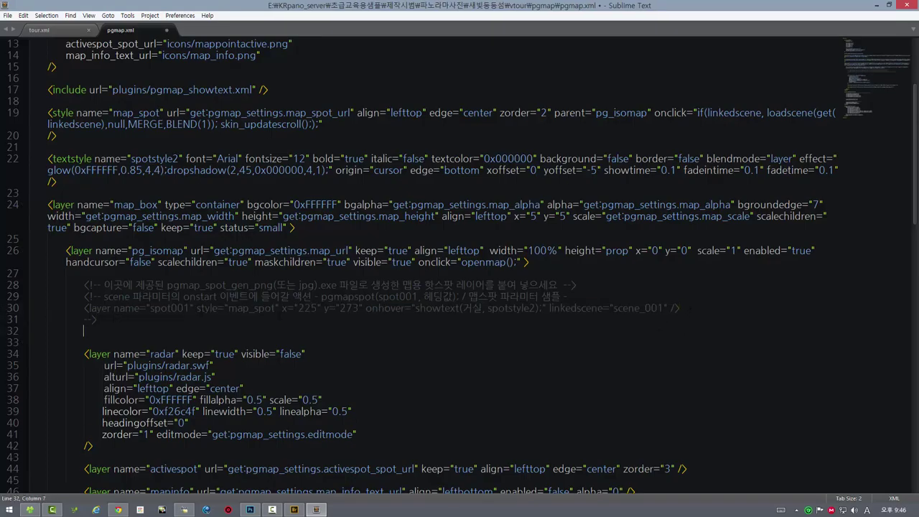
key("ctrl+v")
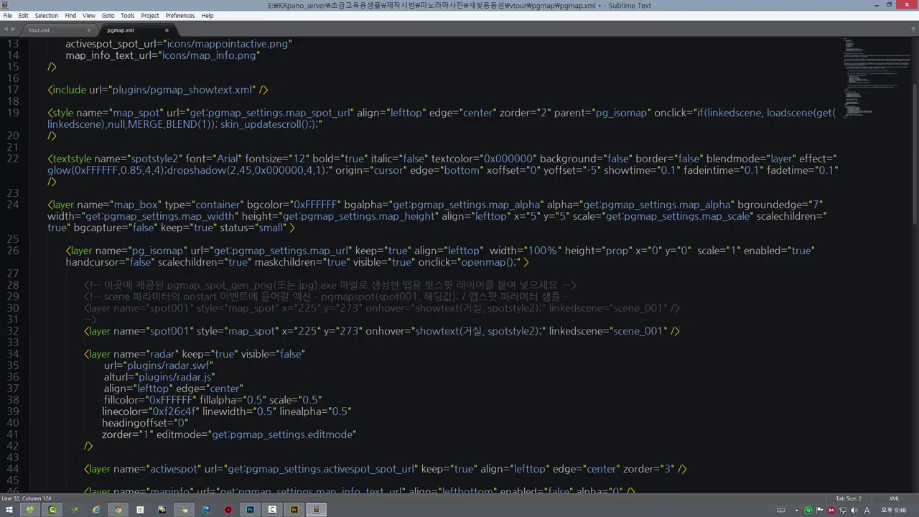
Check the tour's two scene thumbnails in the browser before returning to pgmap.xml
left_click(118, 509)
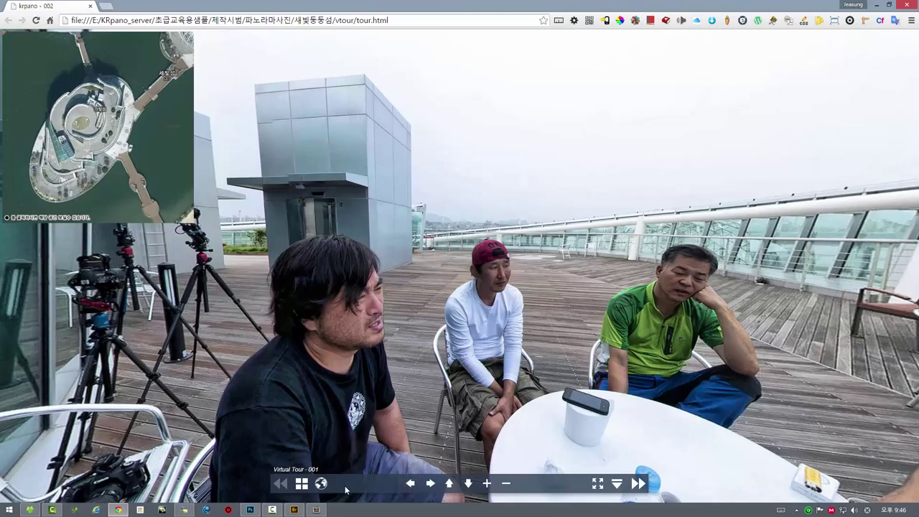
left_click(302, 483)
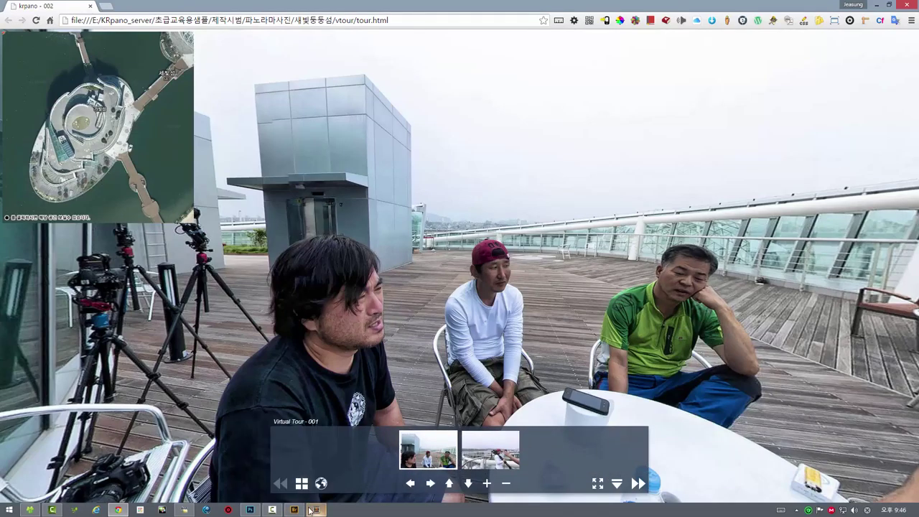
left_click(316, 509)
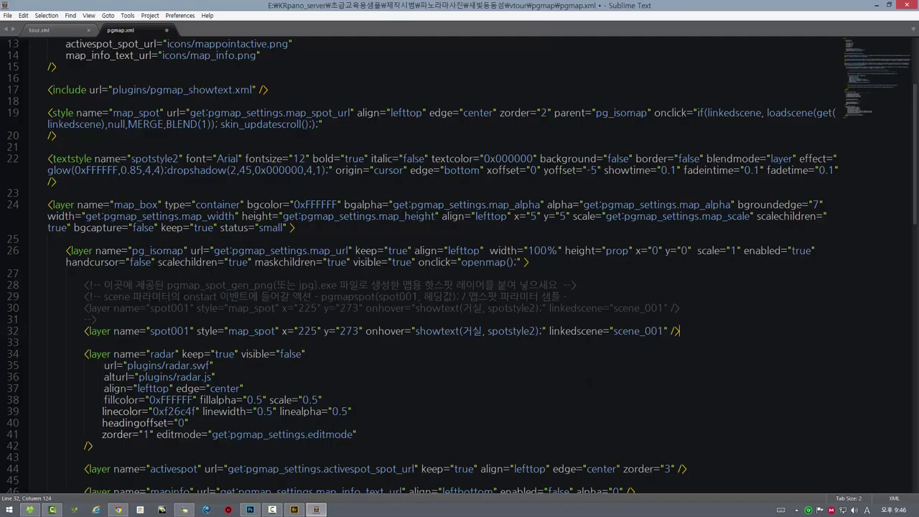
Add line 33 as a copy of the spot layer renamed spot002 and linked to scene_002
key("Return")
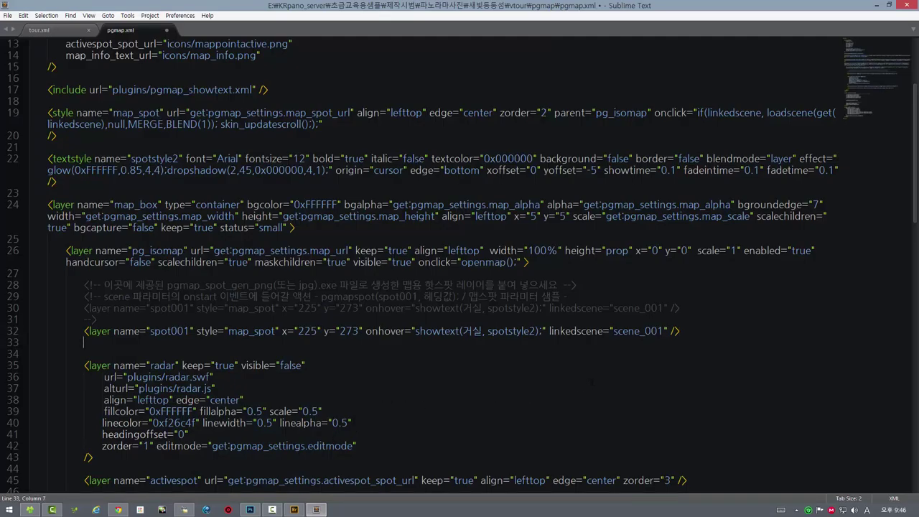
key("ctrl+v")
left_click(188, 343)
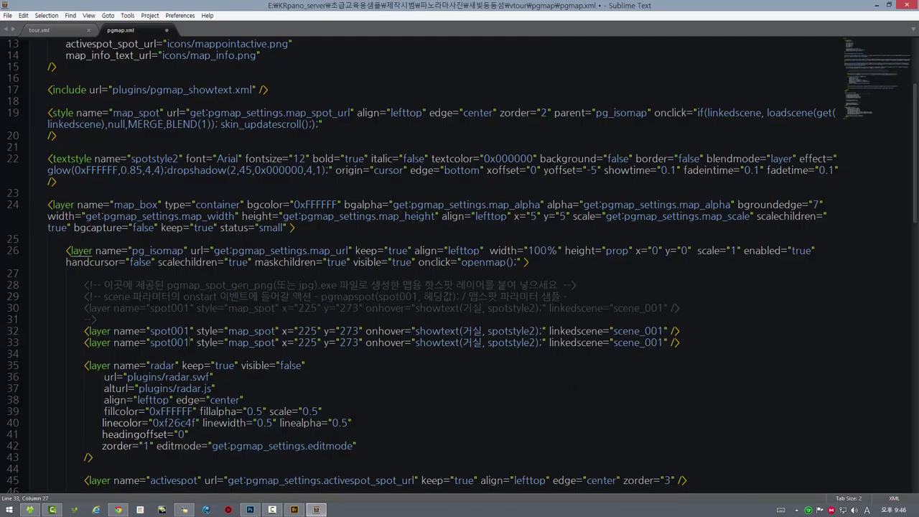
key("BackSpace")
type("2")
left_click(662, 342)
key("BackSpace")
type("2")
Review tour.xml, then select spot001's x and y coordinates in pgmap.xml
key("ctrl+Page_Up")
scroll(460, 265, "down", 1)
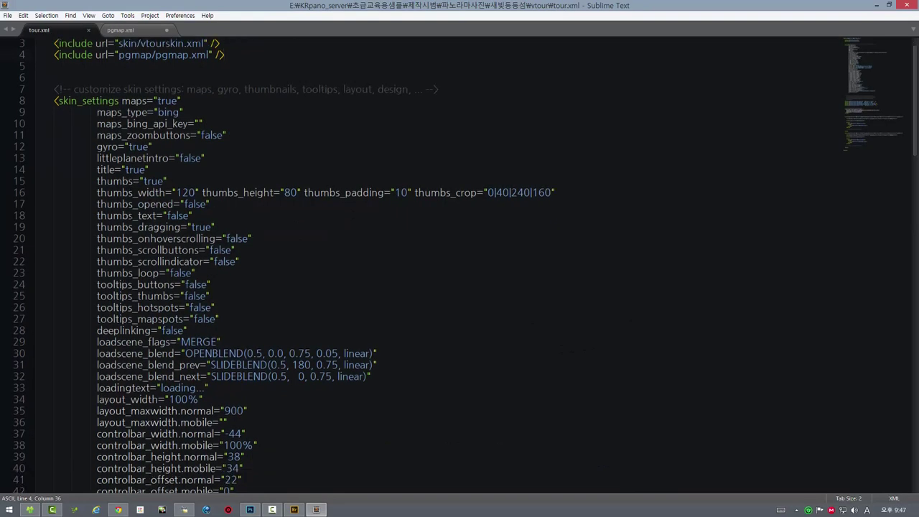
scroll(459, 265, "down", 20)
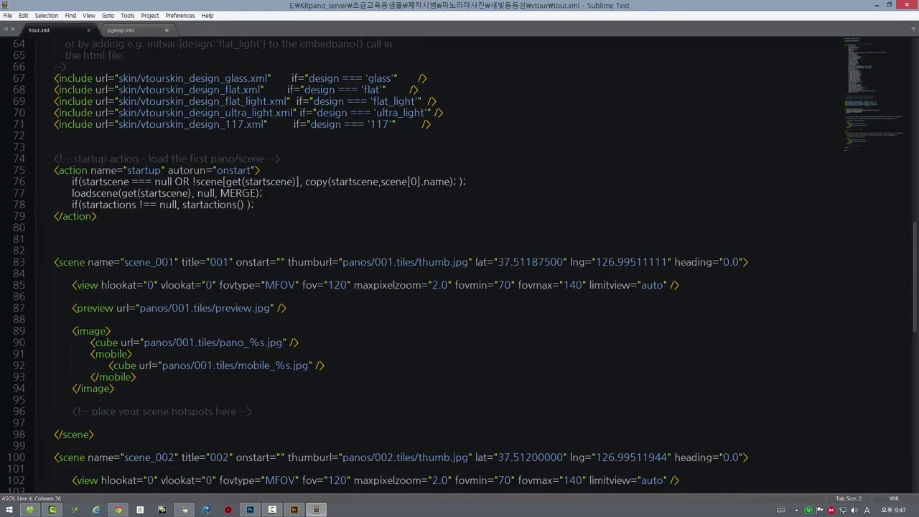
key("ctrl+Page_Down")
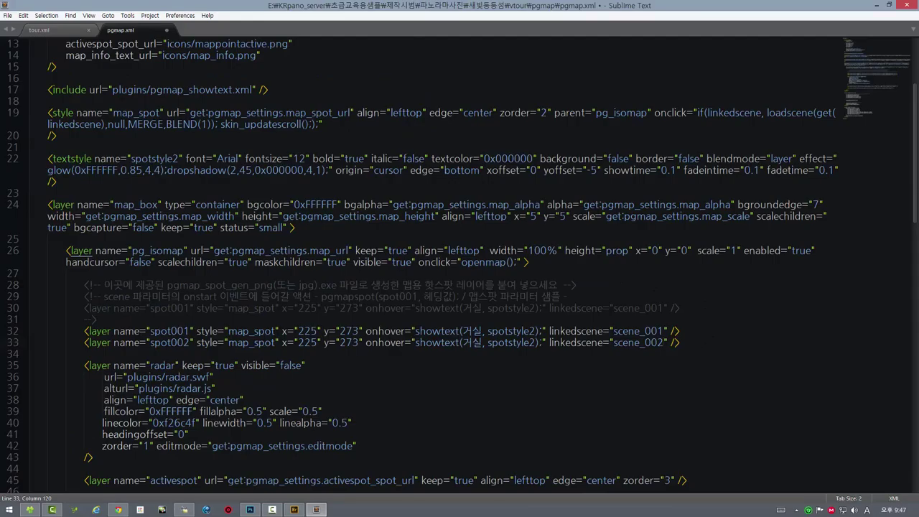
left_click_drag(365, 331, 282, 331)
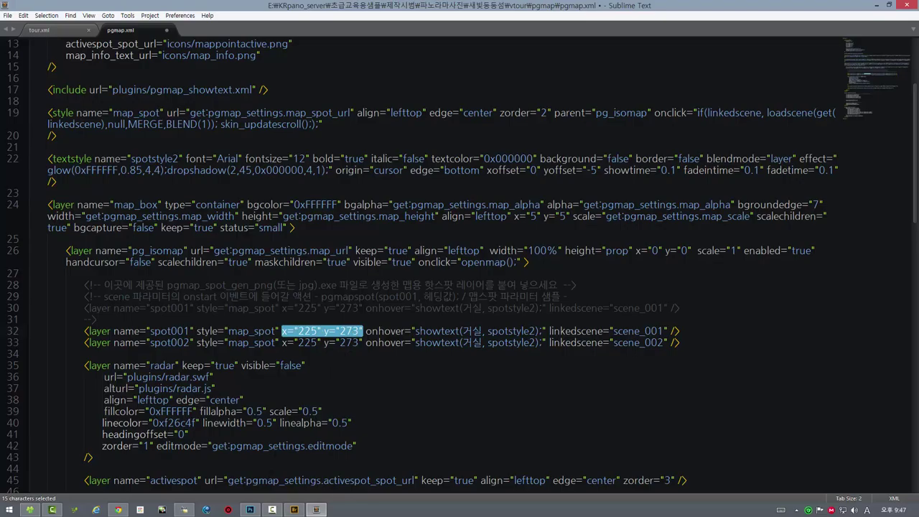
left_click(250, 509)
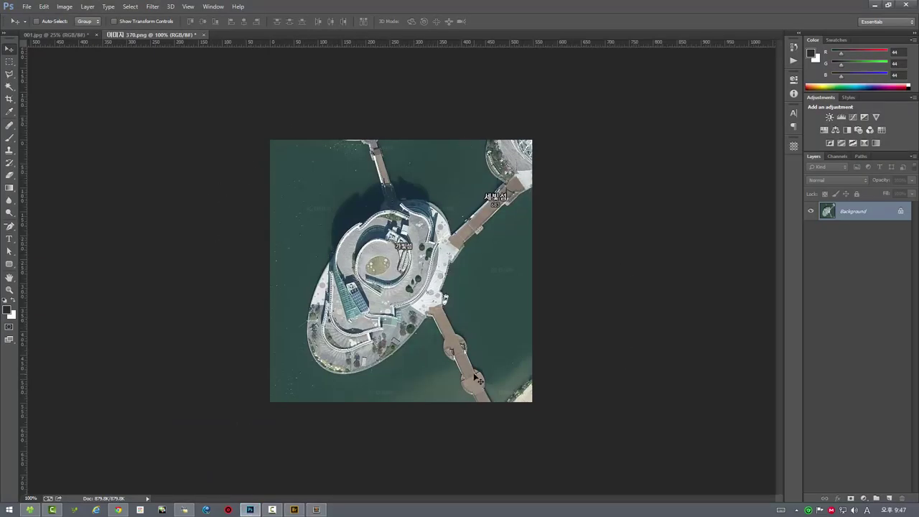
Run the 미니맵 저장하기 script from File > Scripts and switch to the 001.jpg panorama
left_click(24, 8)
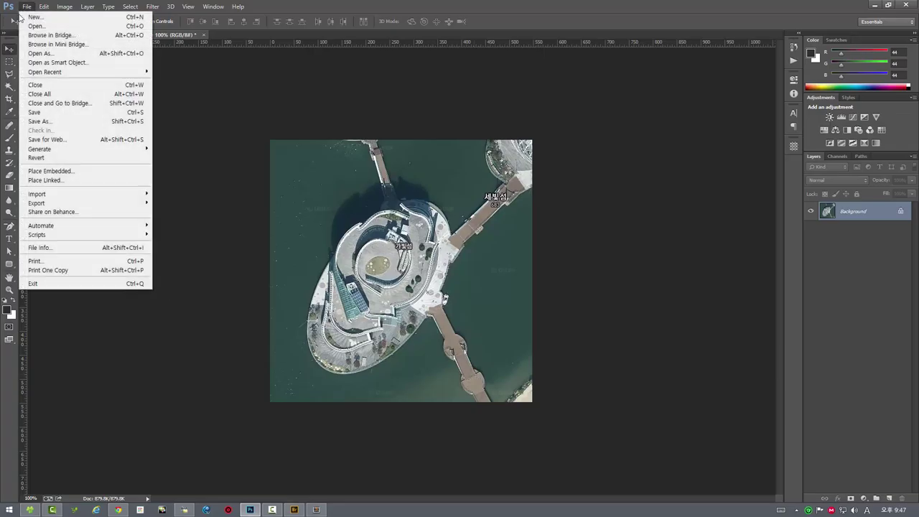
mouse_move(109, 236)
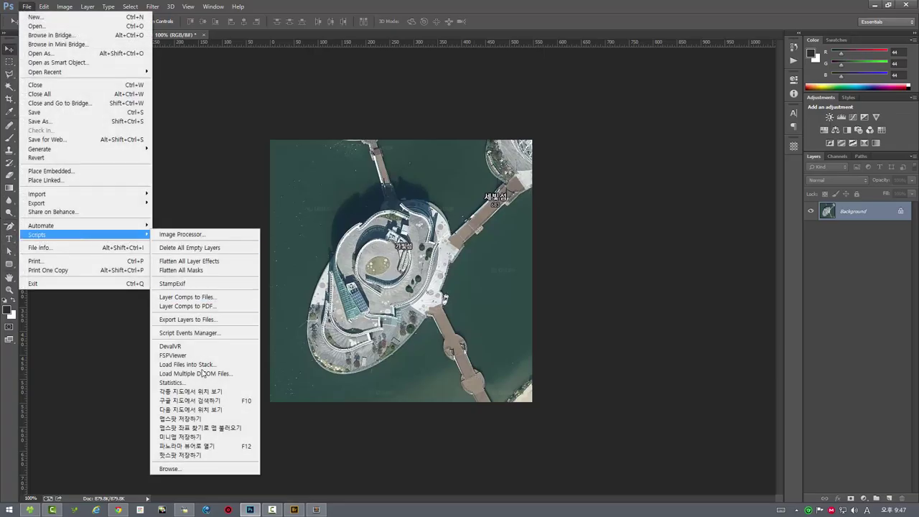
left_click(211, 436)
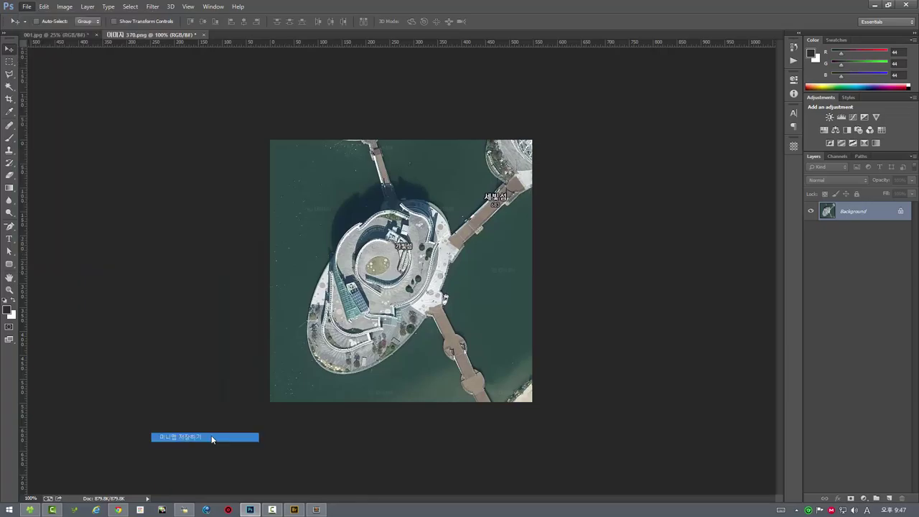
left_click(568, 289)
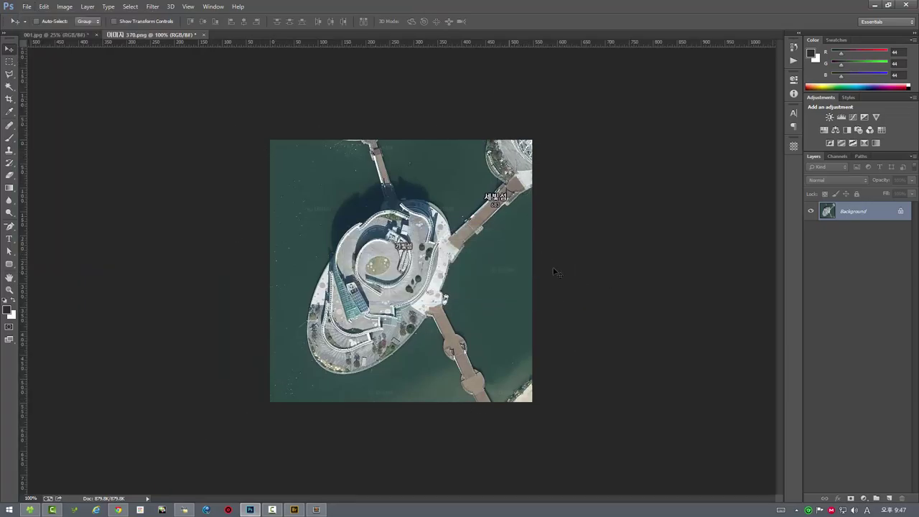
left_click(57, 36)
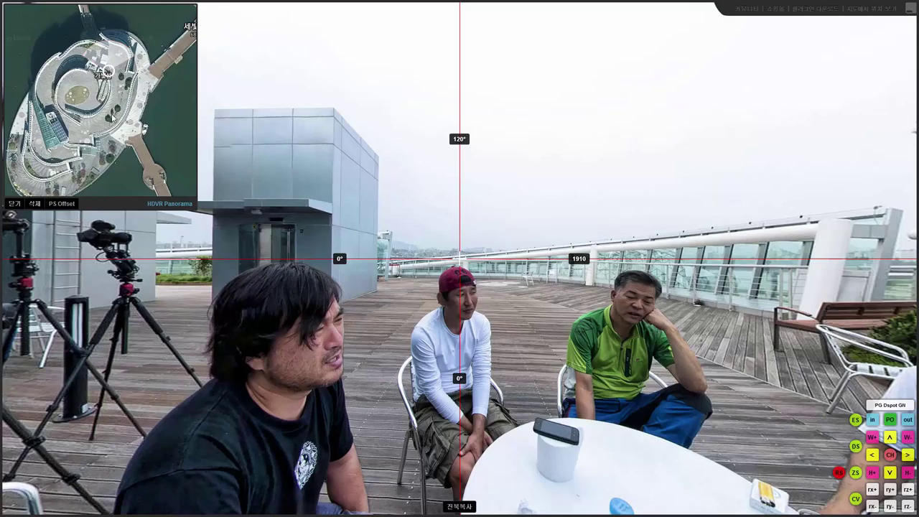
Copy the marker's map coordinates 291, 212 and close the Flash Player tour viewer
left_click(108, 73)
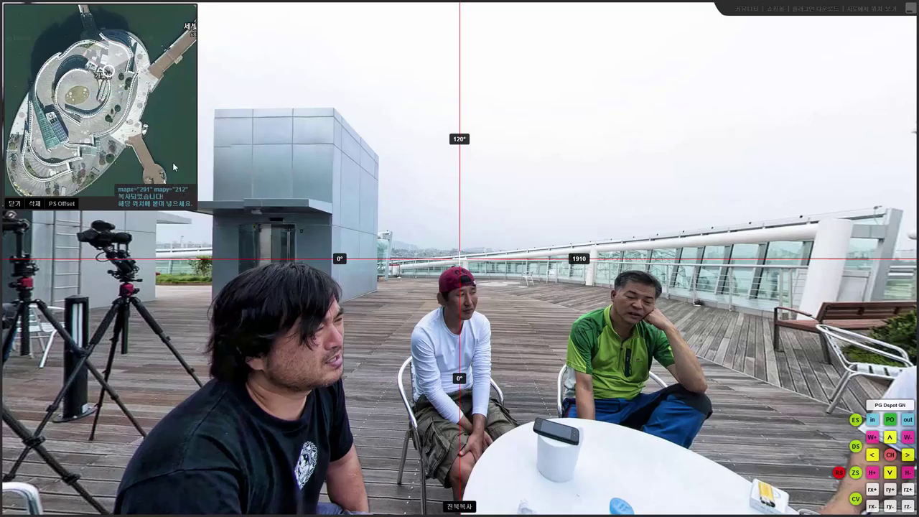
left_click(909, 9)
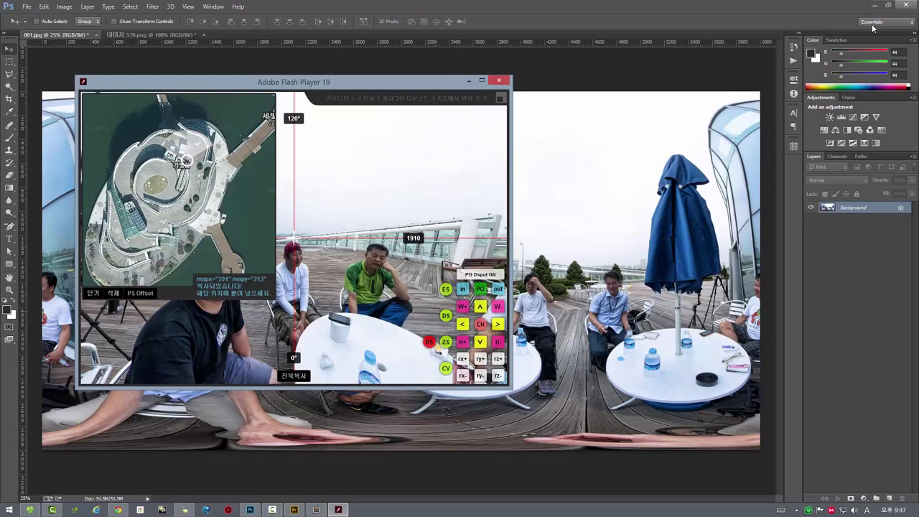
left_click(506, 83)
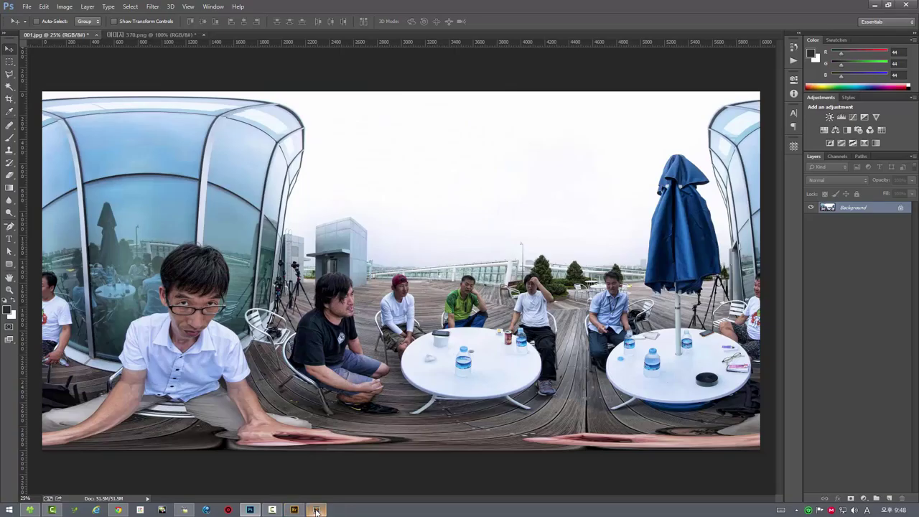
left_click(316, 510)
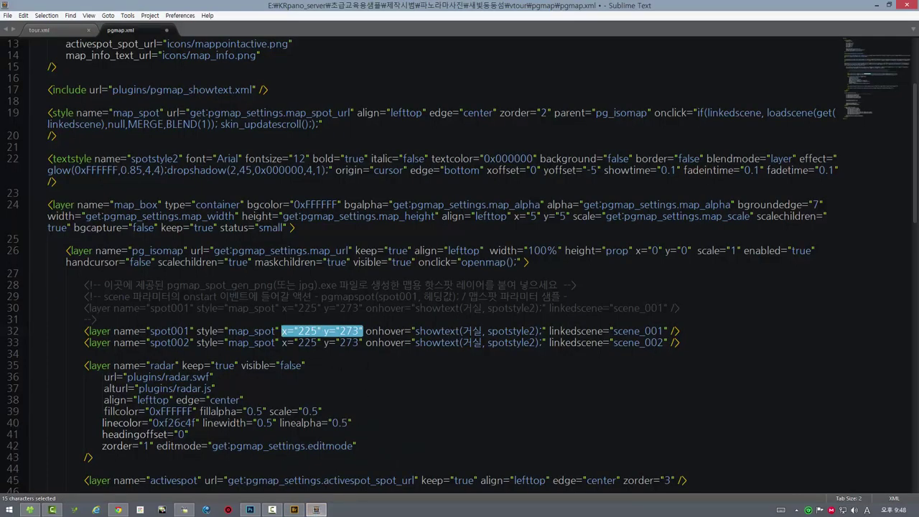
Paste the copied map coordinates into a new Notepad document
left_click(286, 366)
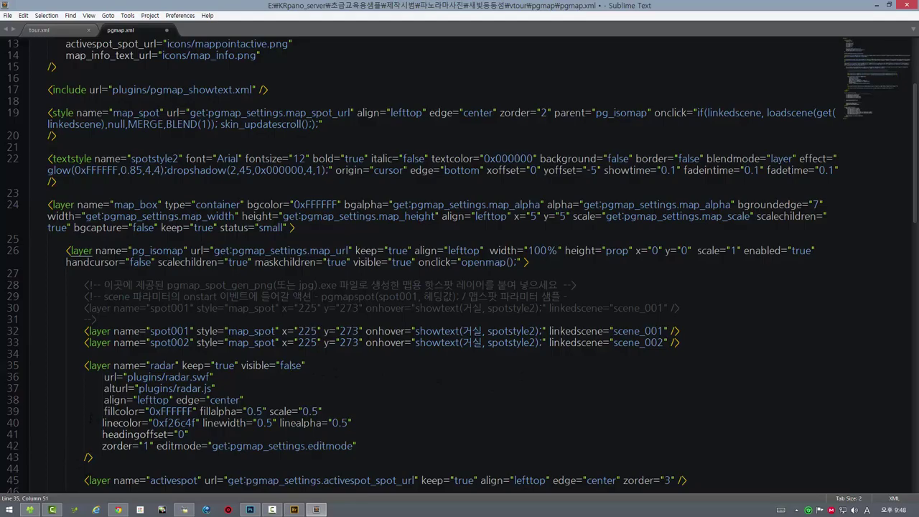
key("alt+space")
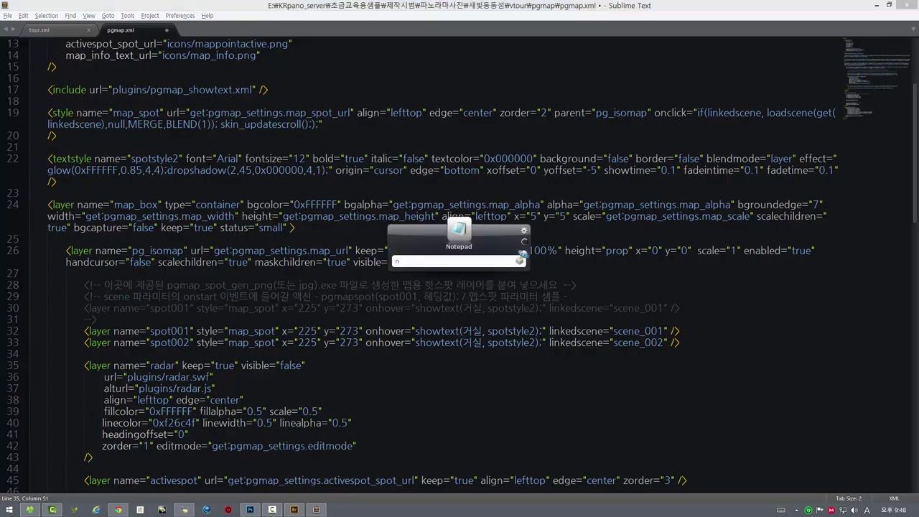
key("Return")
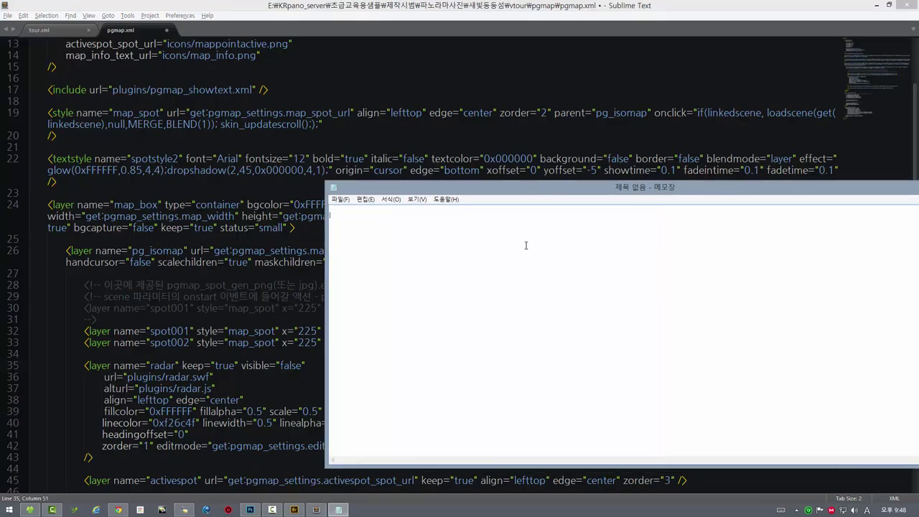
right_click(525, 246)
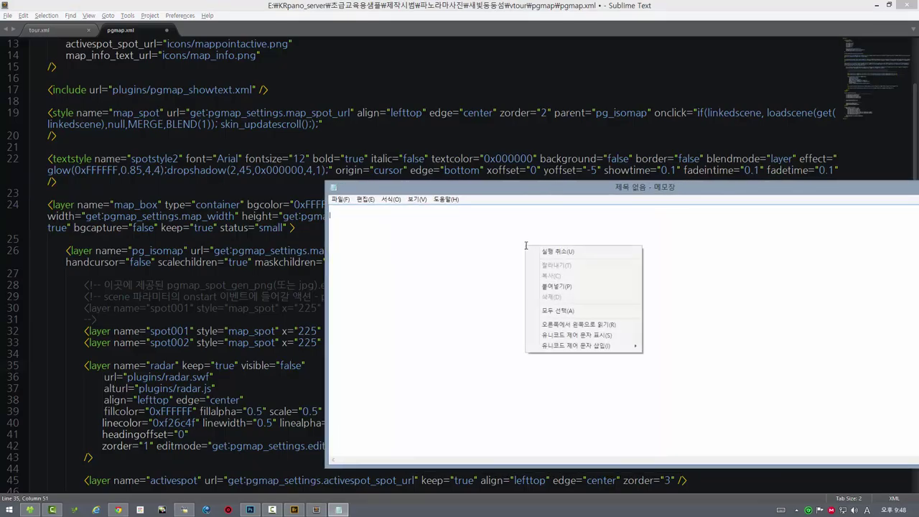
left_click(550, 286)
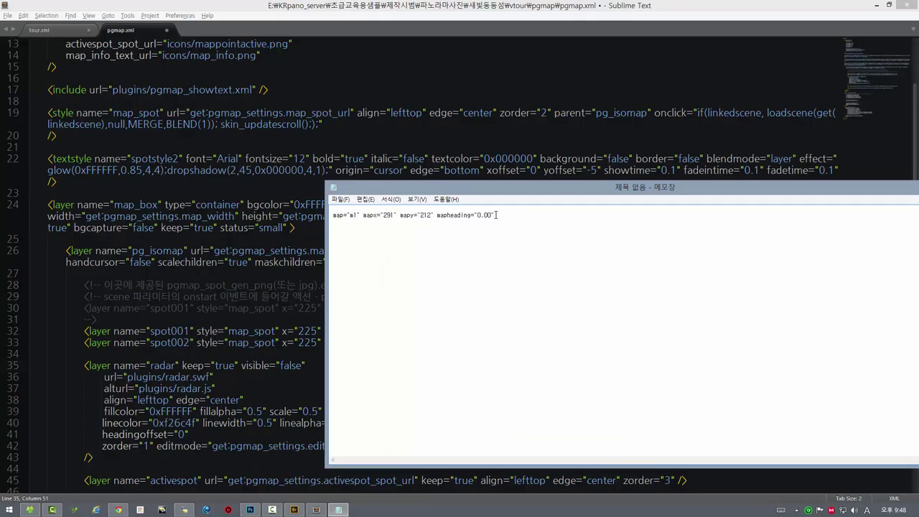
Select the mapx value 291 and place the note beside pgmap.xml
double_click(385, 215)
left_click(386, 215)
left_click_drag(395, 216, 383, 215)
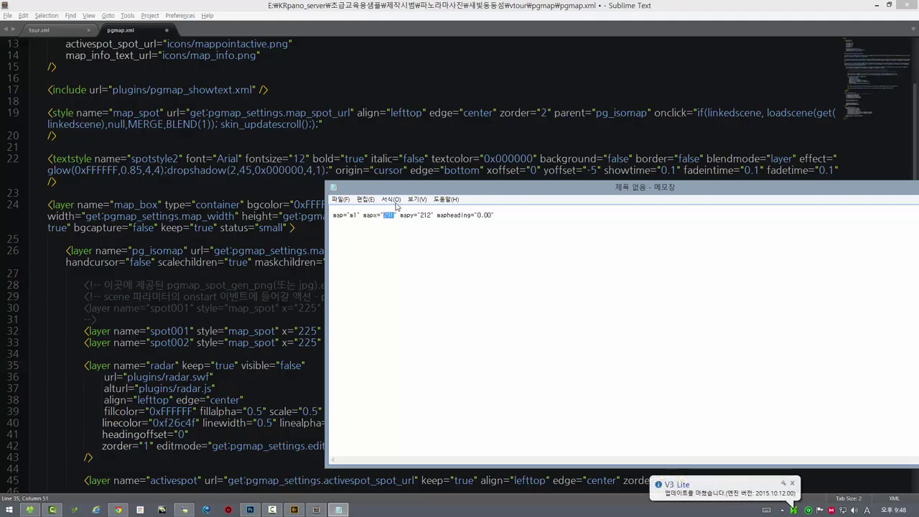
left_click_drag(410, 194, 364, 198)
left_click(368, 6)
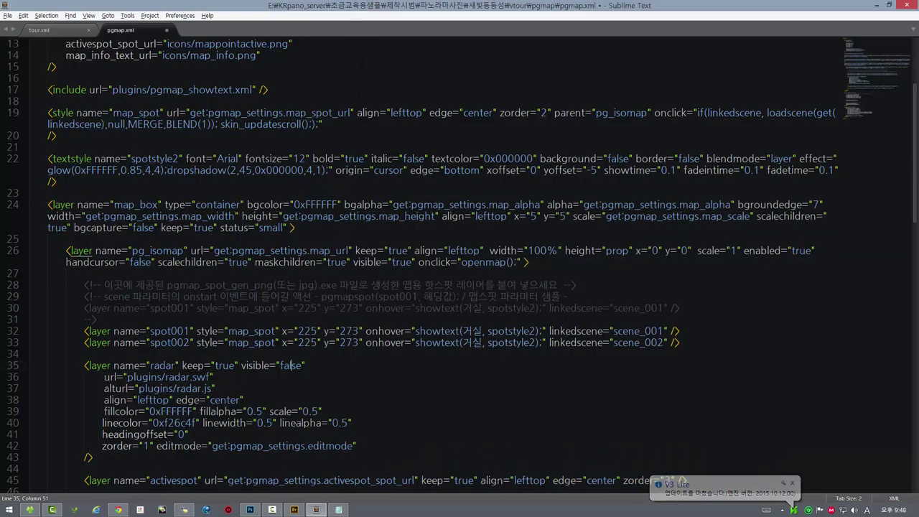
left_click(308, 330)
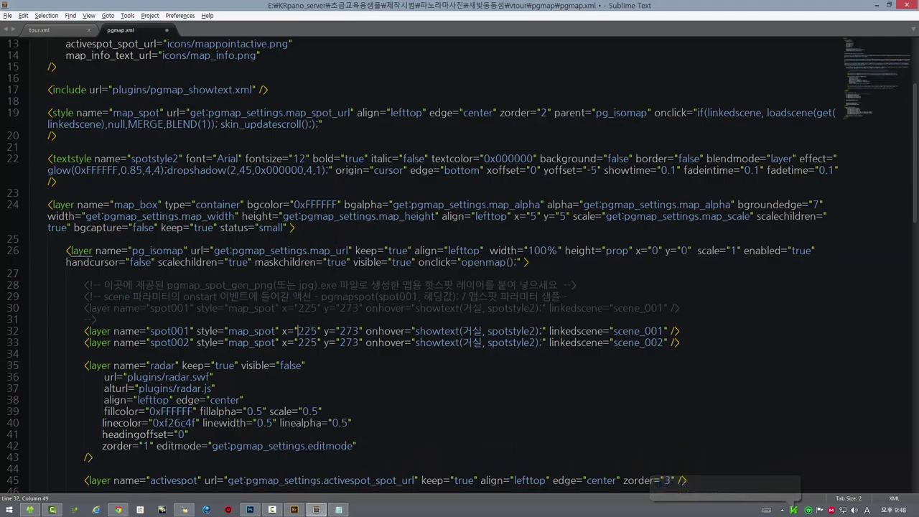
Set spot001 on line 32 to x 291, y 212, then select the pgmapspot call in the comment
double_click(305, 330)
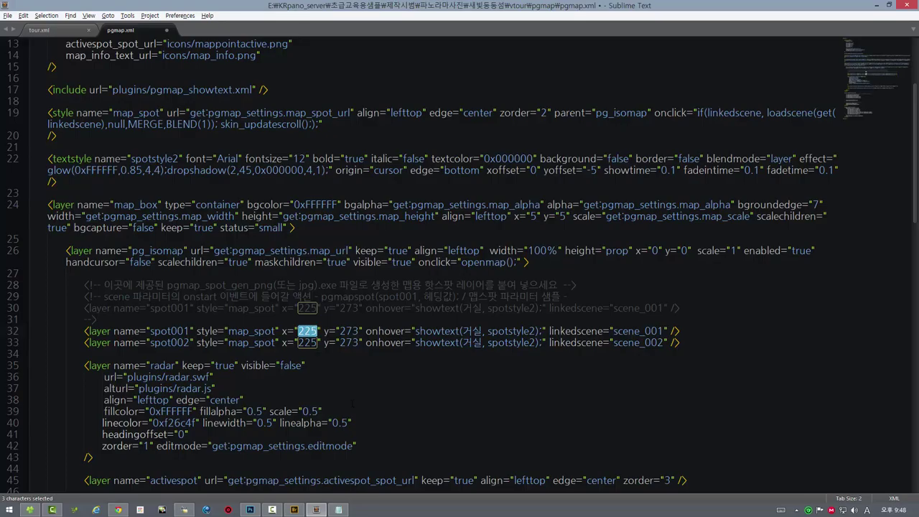
key("Right")
left_click(339, 510)
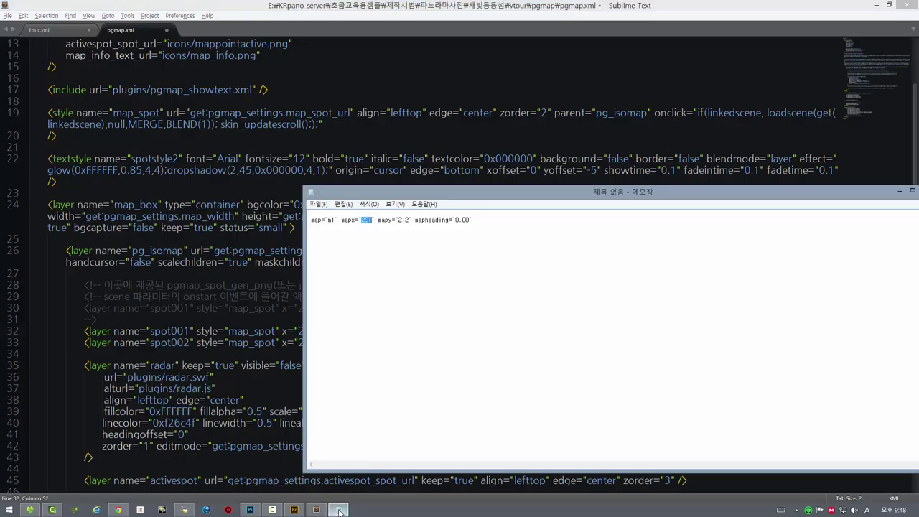
double_click(405, 223)
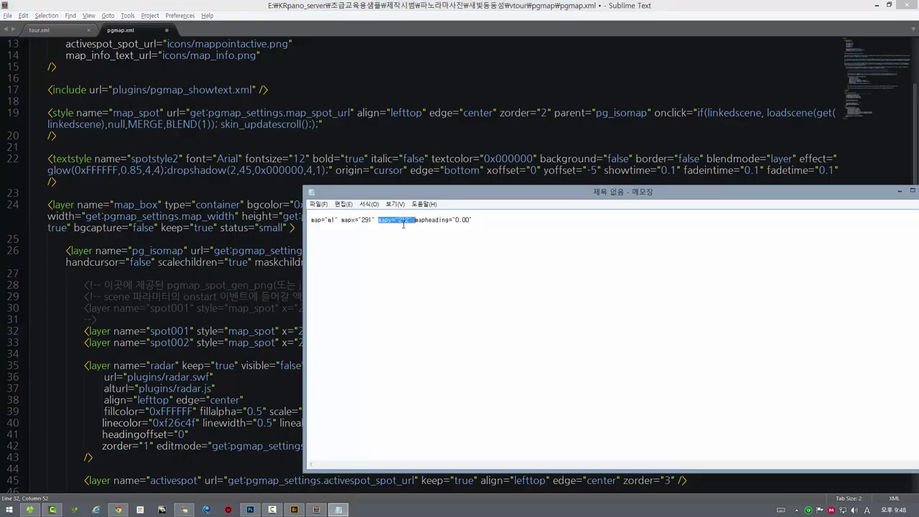
left_click_drag(409, 220, 401, 219)
key("ctrl+c")
key("alt+Tab")
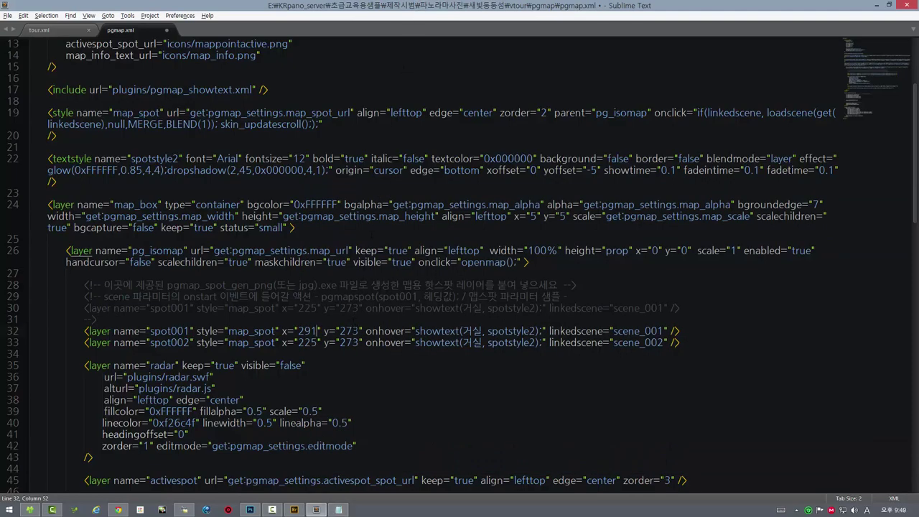
key("shift+Left")
key("shift+Left")
key("shift+Left")
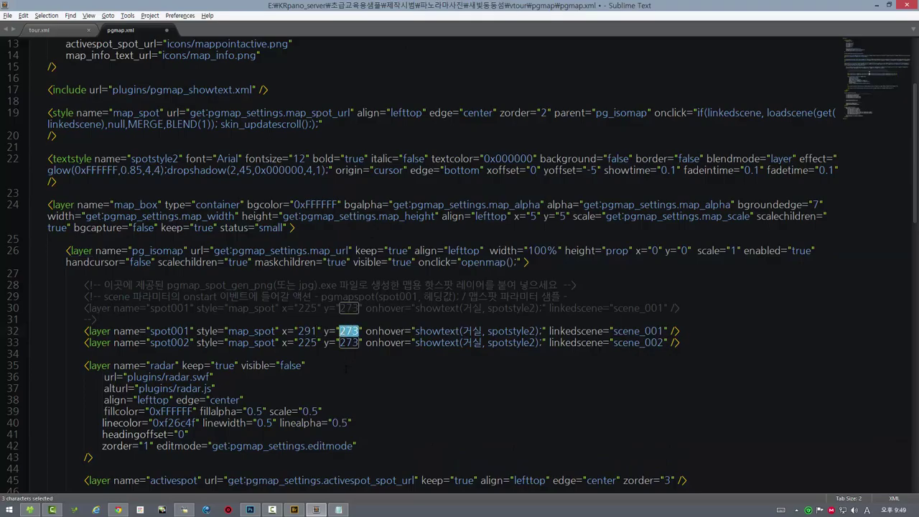
key("ctrl+v")
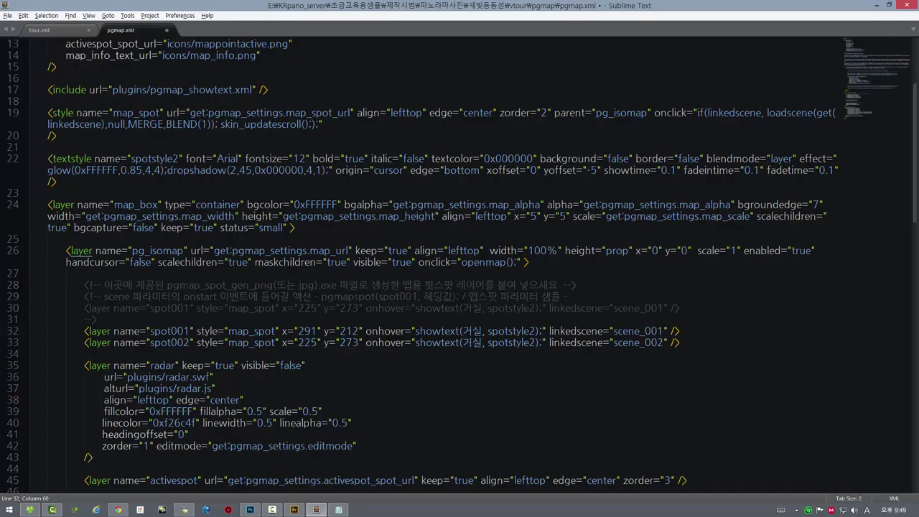
left_click_drag(459, 296, 321, 296)
right_click(332, 297)
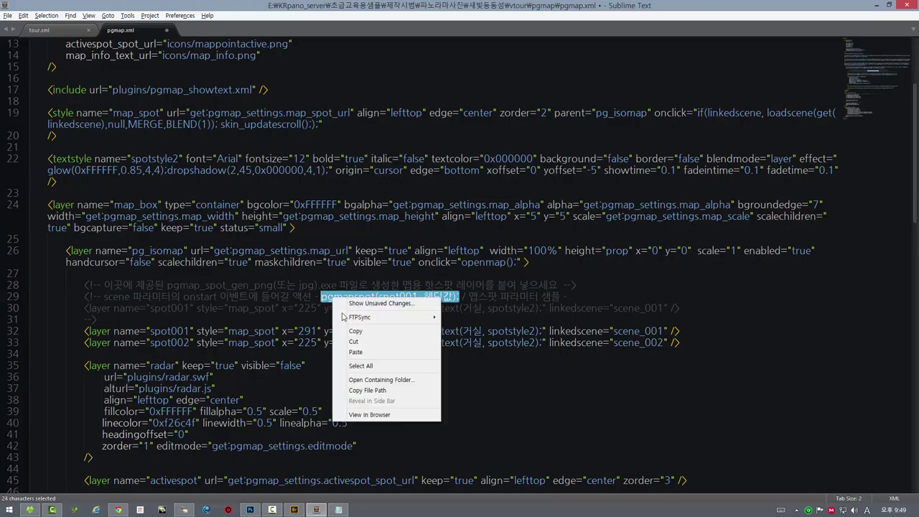
Put pgmapspot(spot001, 0); into scene_001's onstart in tour.xml
left_click(356, 331)
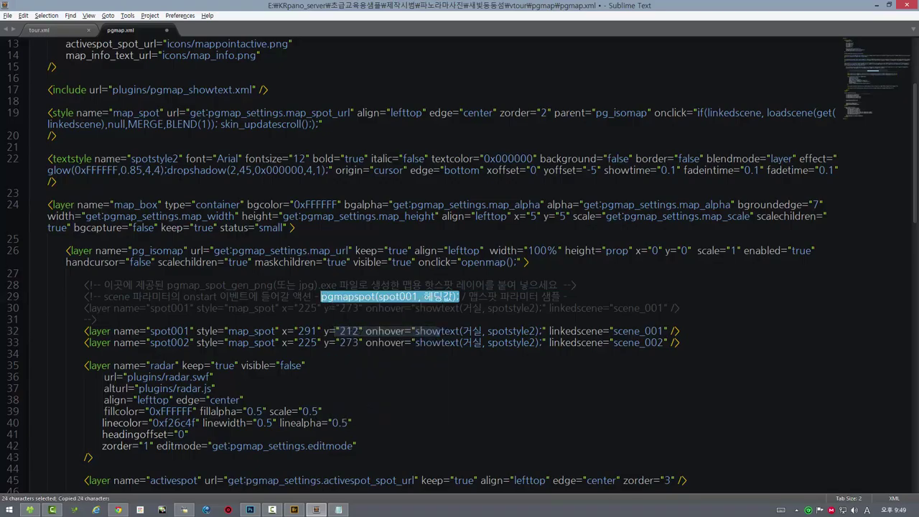
left_click(61, 31)
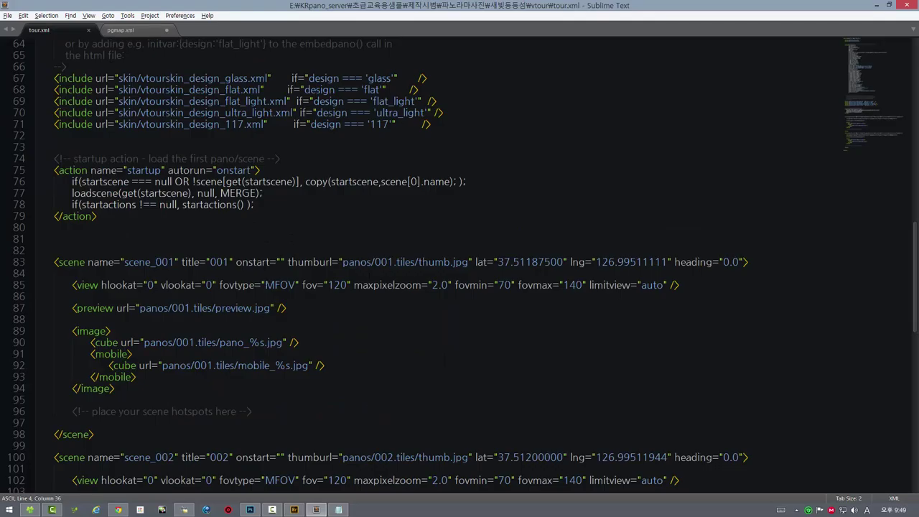
left_click(280, 262)
key("ctrl+v")
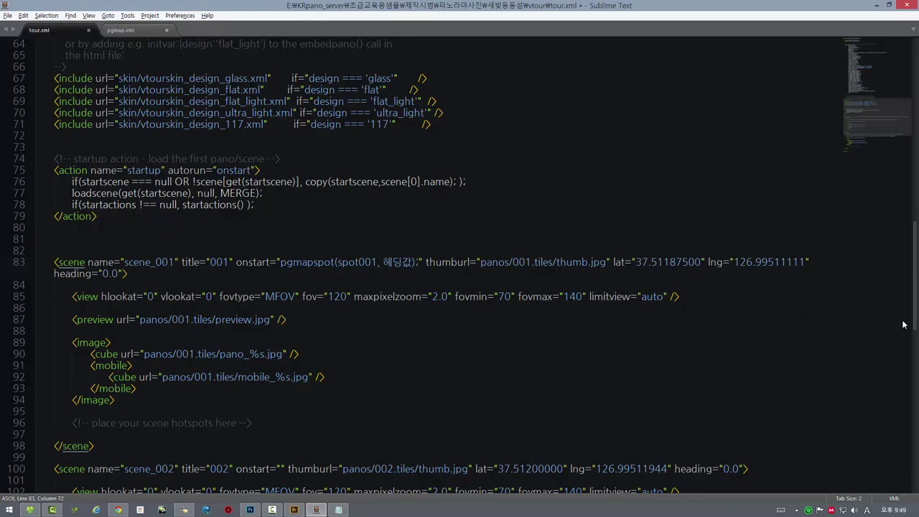
left_click(338, 510)
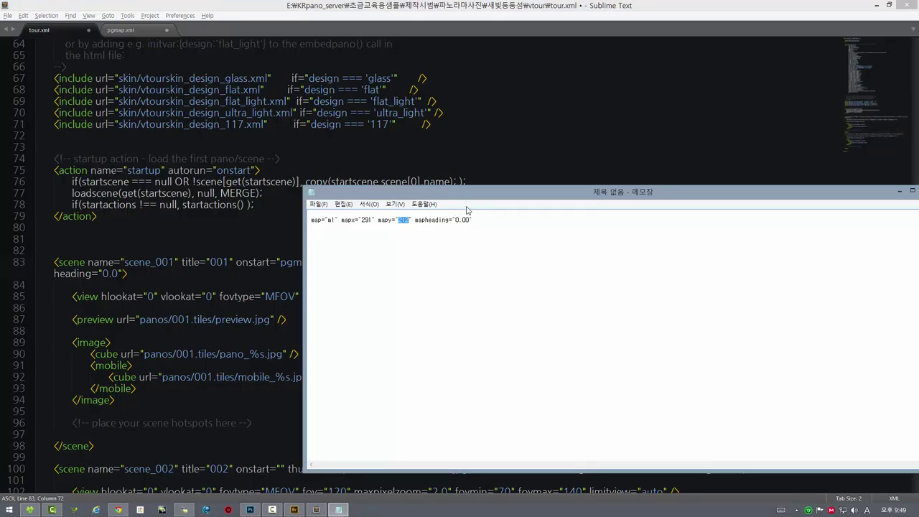
left_click(492, 4)
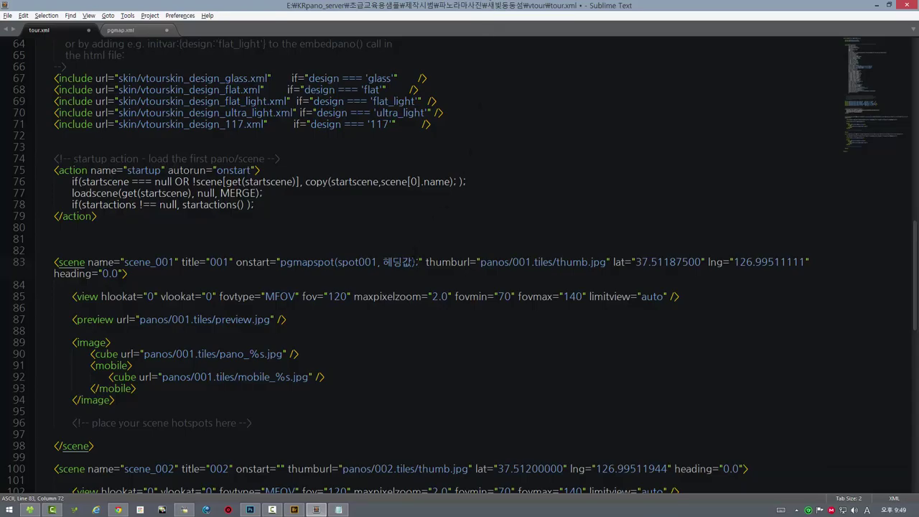
key("Left")
key("shift+Left")
key("shift+Left")
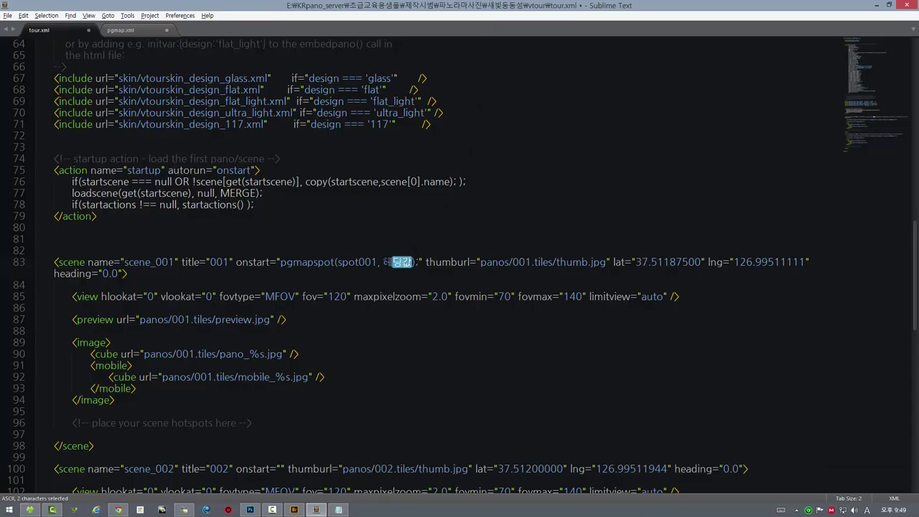
key("shift+Left")
type("0")
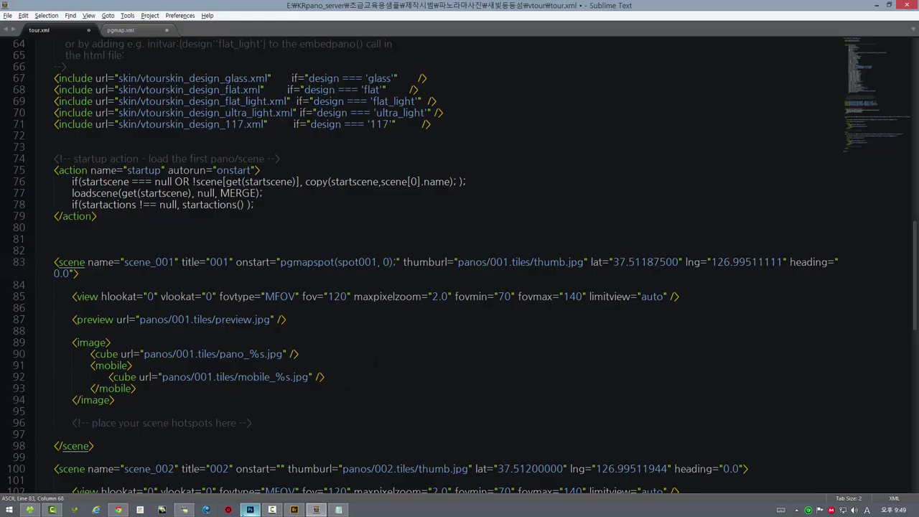
Set the minimap radar heading to 108.82 and copy the spot's map coordinates
left_click(249, 510)
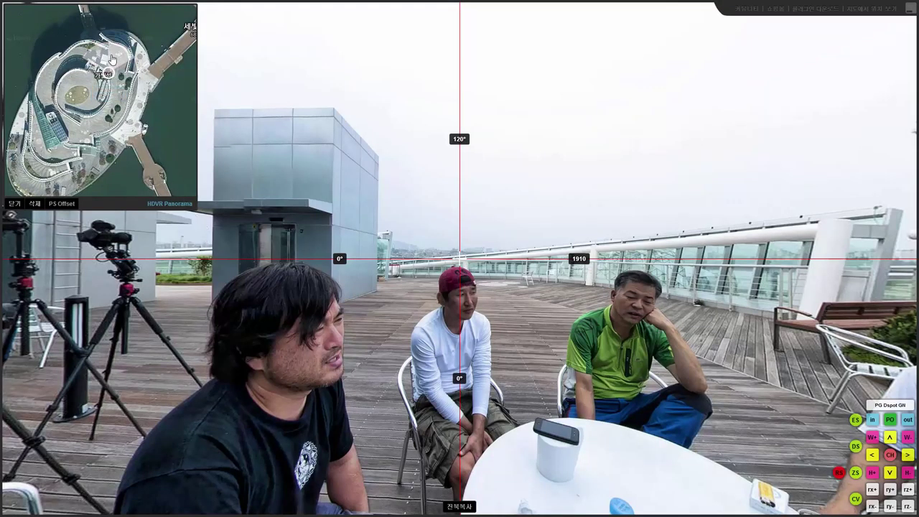
right_click(112, 55)
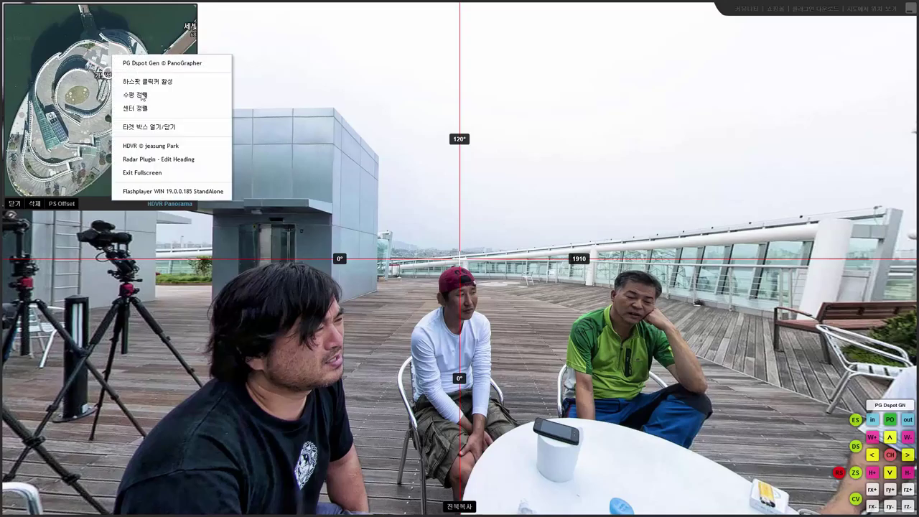
left_click(172, 159)
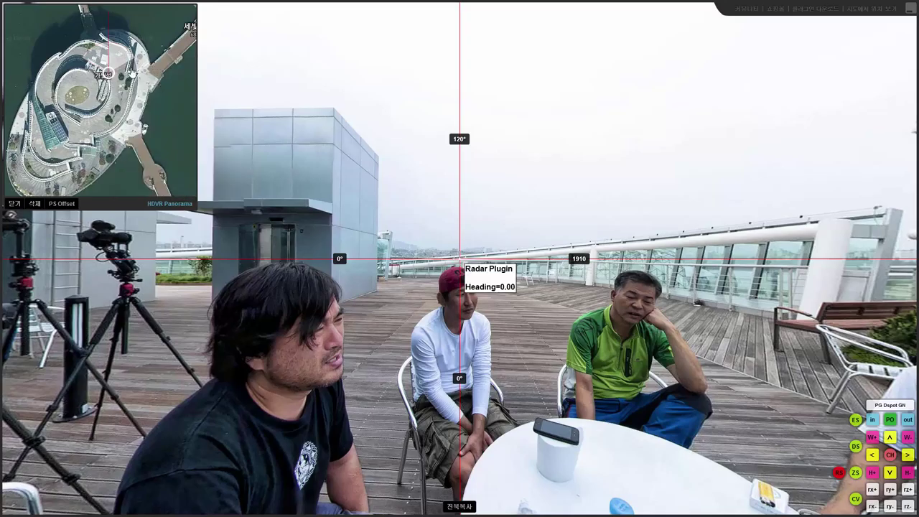
left_click(133, 81)
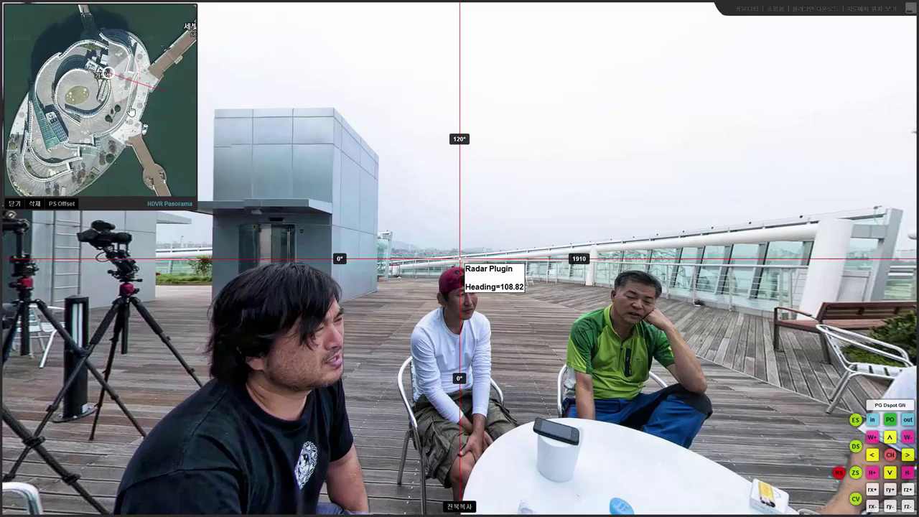
left_click(108, 78)
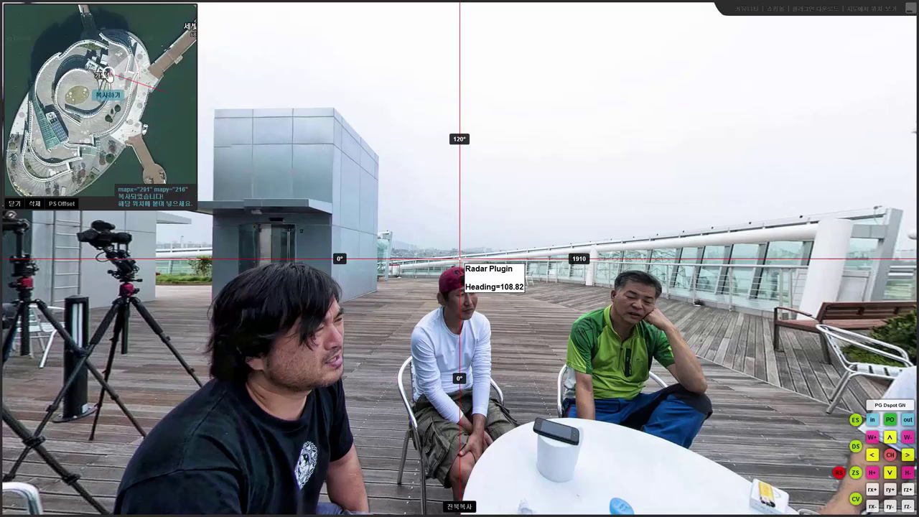
Log mapx 291, mapy 216 with heading 108.82 on a new Notepad line
key("alt+Tab")
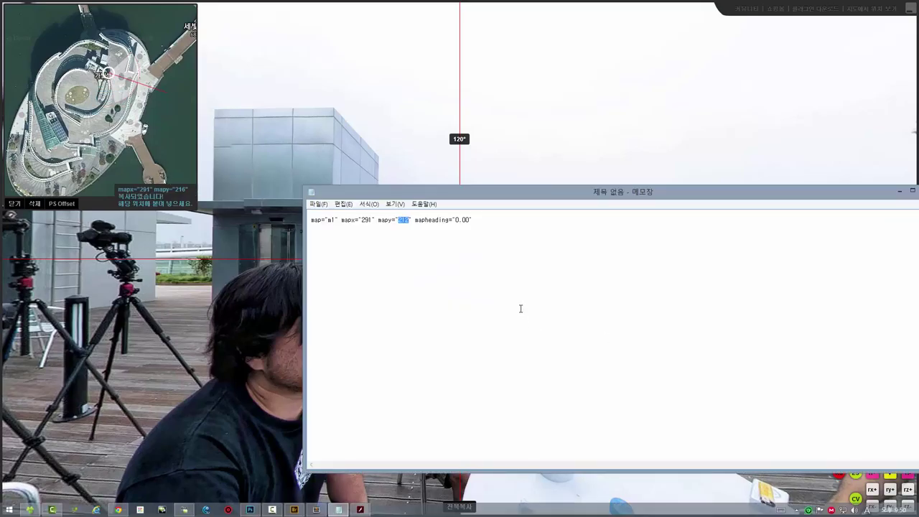
left_click(528, 231)
key("Return")
key("ctrl+v")
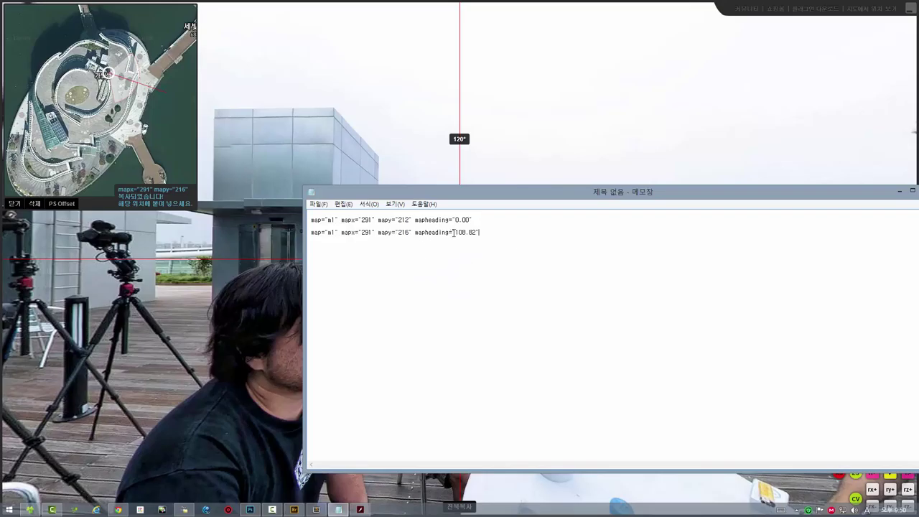
left_click_drag(453, 231, 471, 232)
left_click_drag(504, 199, 918, 177)
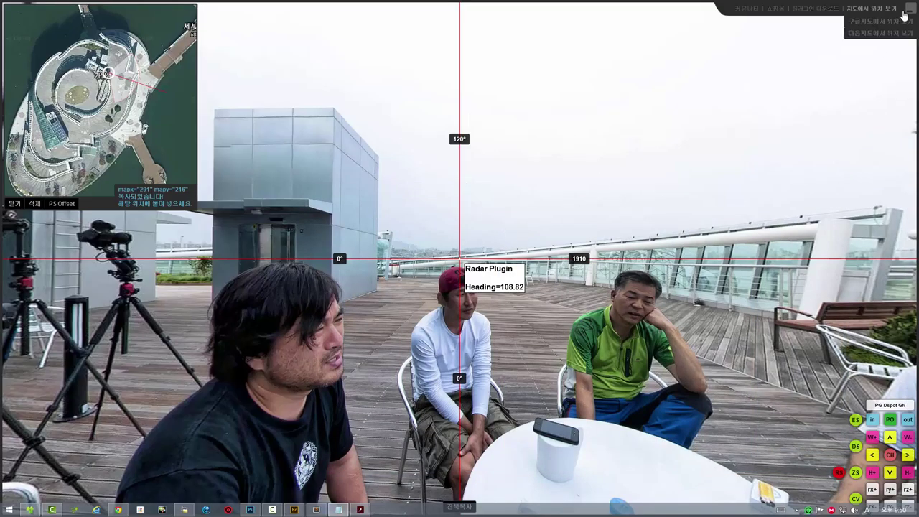
key("Escape")
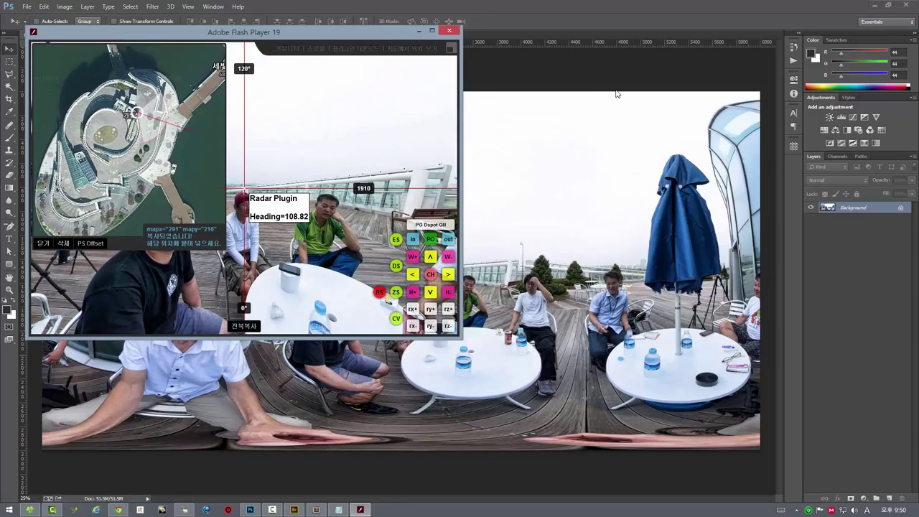
Close the Flash spot tool and save tour.xml in Sublime Text
left_click(449, 33)
left_click(316, 509)
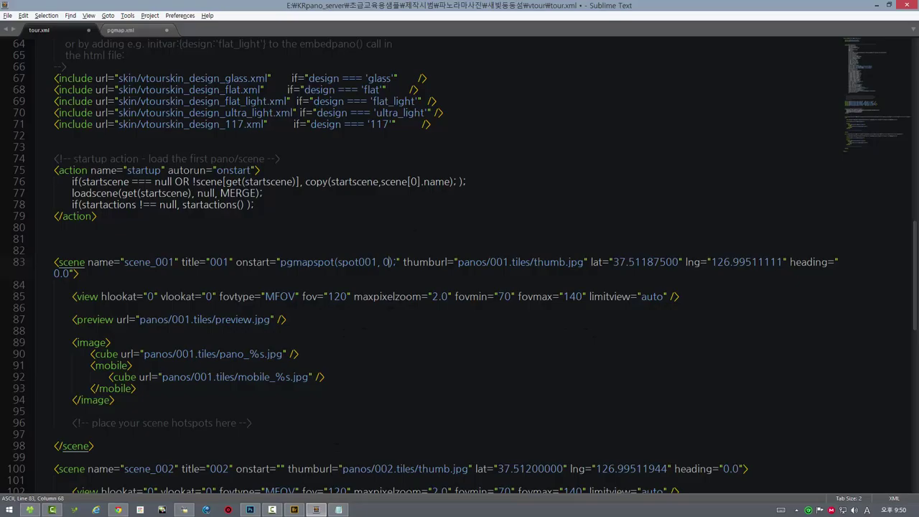
key("ctrl+s")
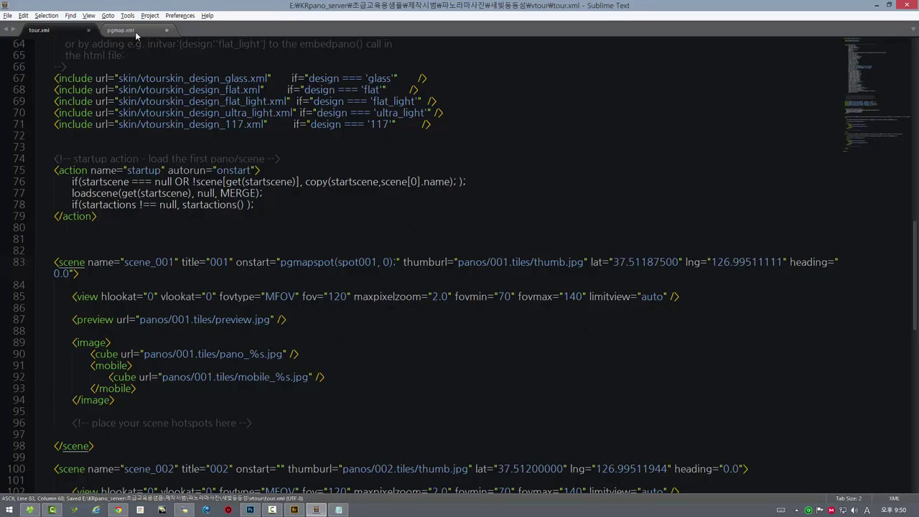
Save pgmap.xml through File > Save, then bring the krpano tour up in Chrome
left_click(136, 32)
left_click(10, 15)
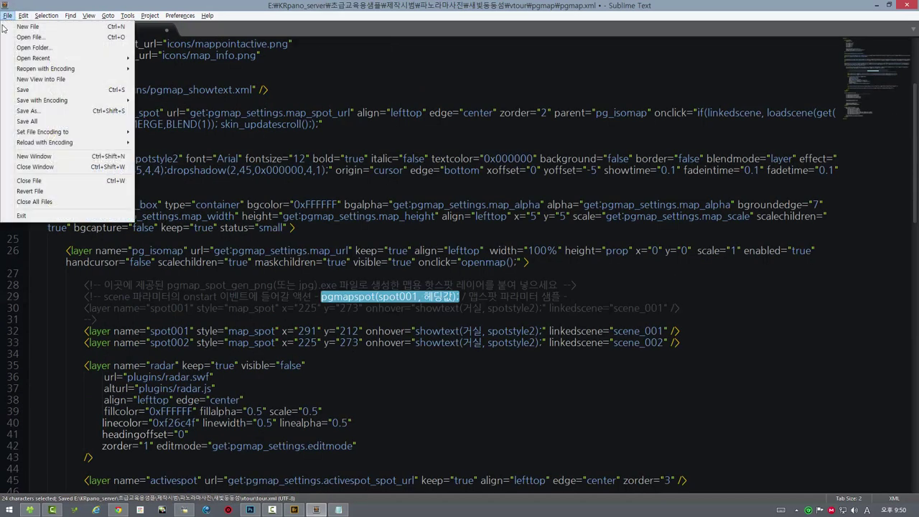
left_click(41, 92)
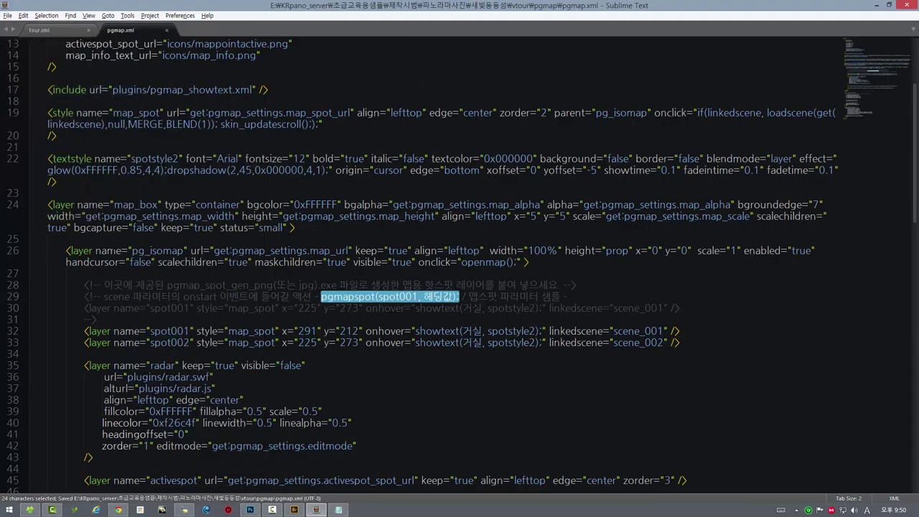
left_click(119, 509)
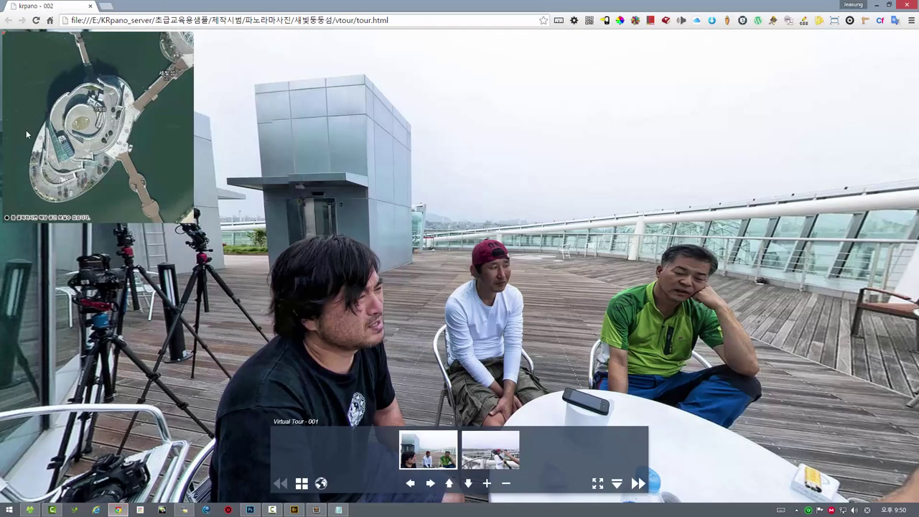
Reload the tour, enlarge the minimap and look around the rooftop past the umbrella table
left_click(37, 20)
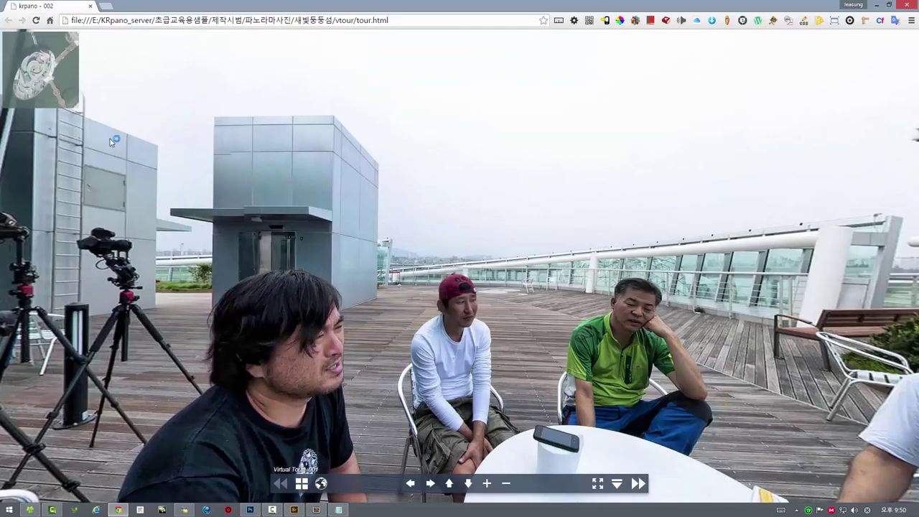
left_click(68, 87)
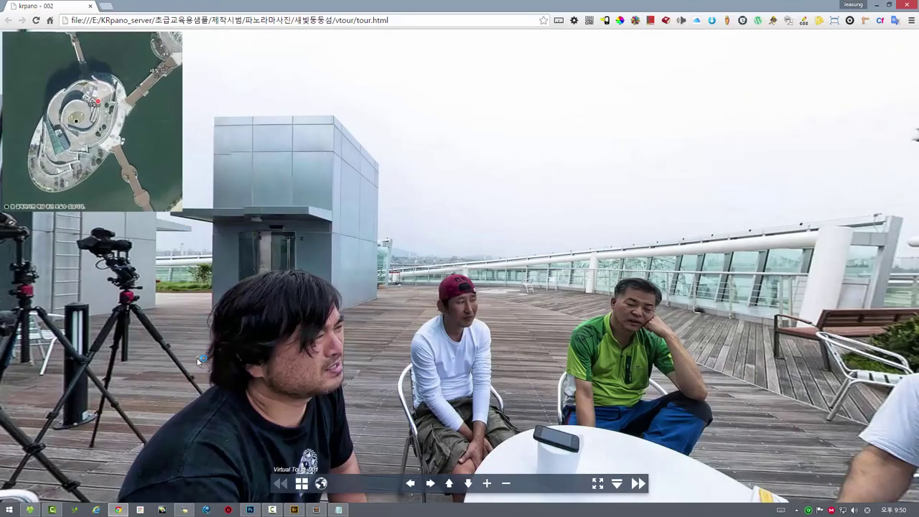
left_click_drag(197, 357, 172, 320)
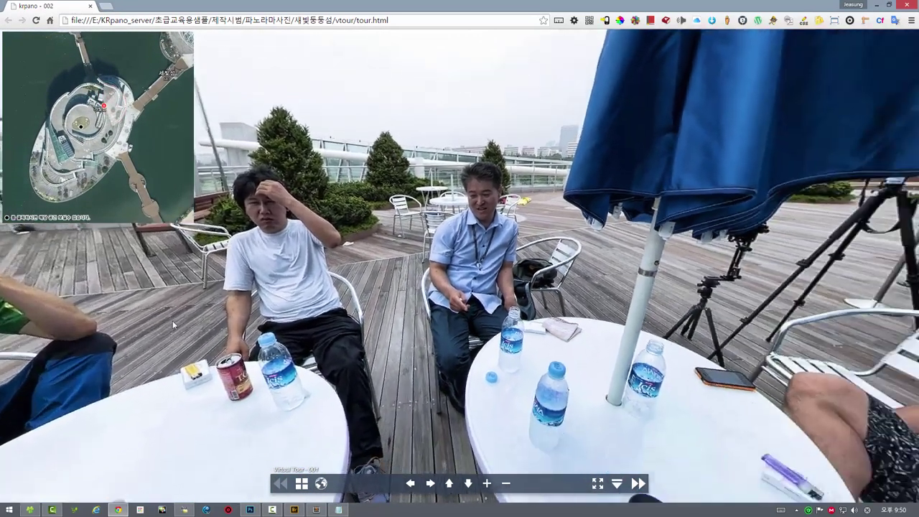
left_click_drag(272, 222, 305, 440)
Load the second scene, Virtual Tour - 002, and look toward the far deck and glass building
left_click(301, 486)
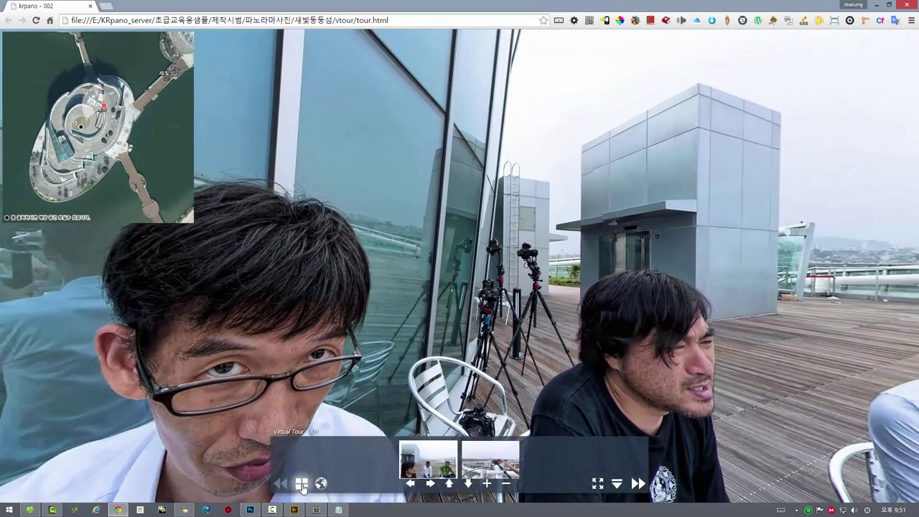
left_click(491, 447)
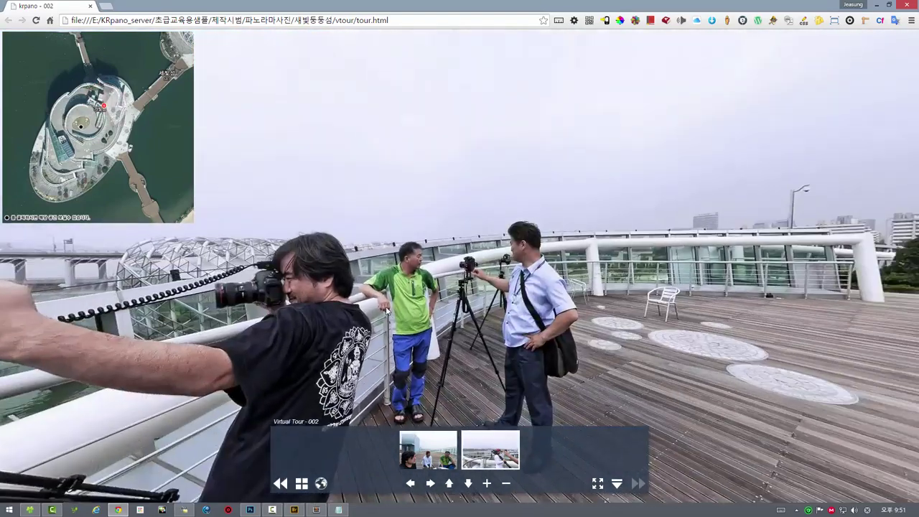
left_click_drag(386, 310, 172, 302)
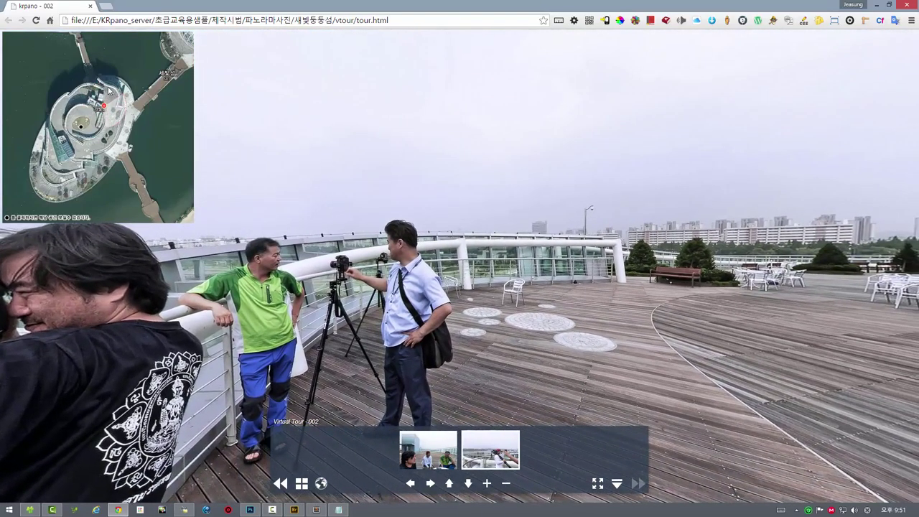
left_click_drag(398, 264, 176, 310)
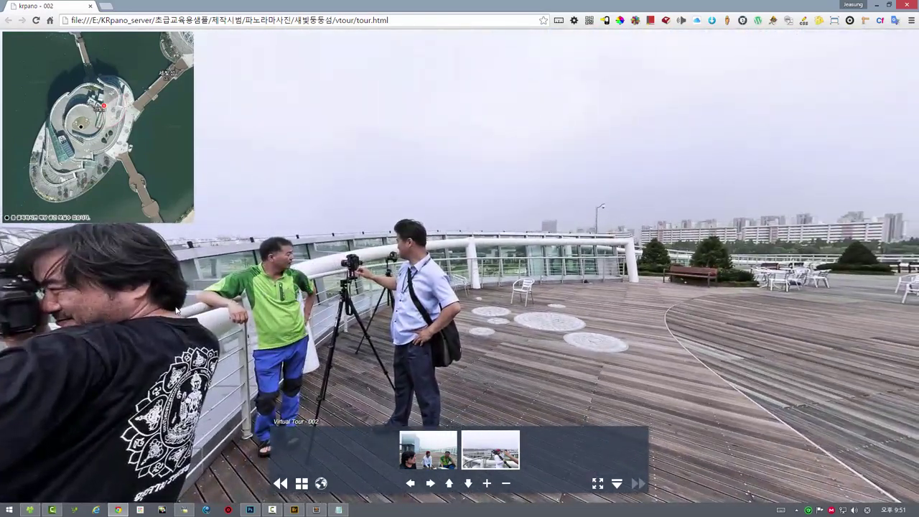
left_click(250, 510)
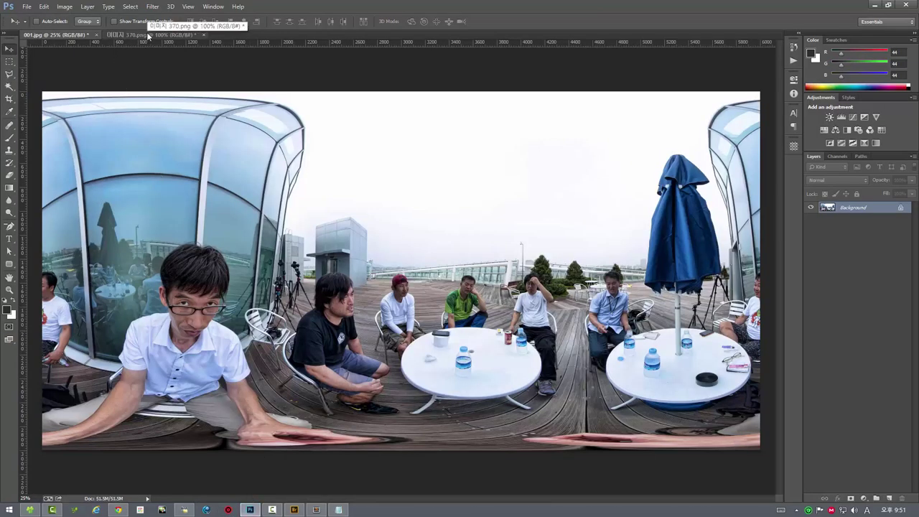
Close 이미지 370.png and 001.jpg without saving, then open 002.jpg from Adobe Bridge
left_click(147, 33)
left_click(203, 35)
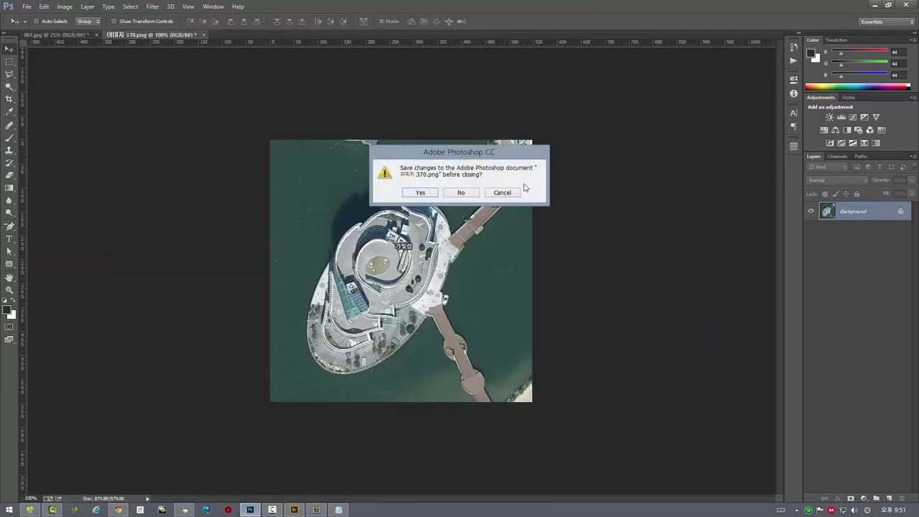
left_click(463, 192)
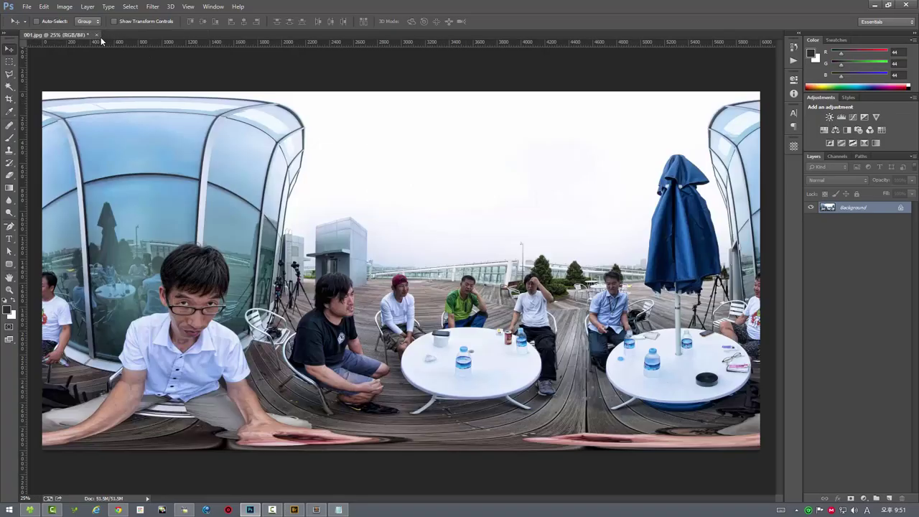
left_click(97, 36)
left_click(463, 192)
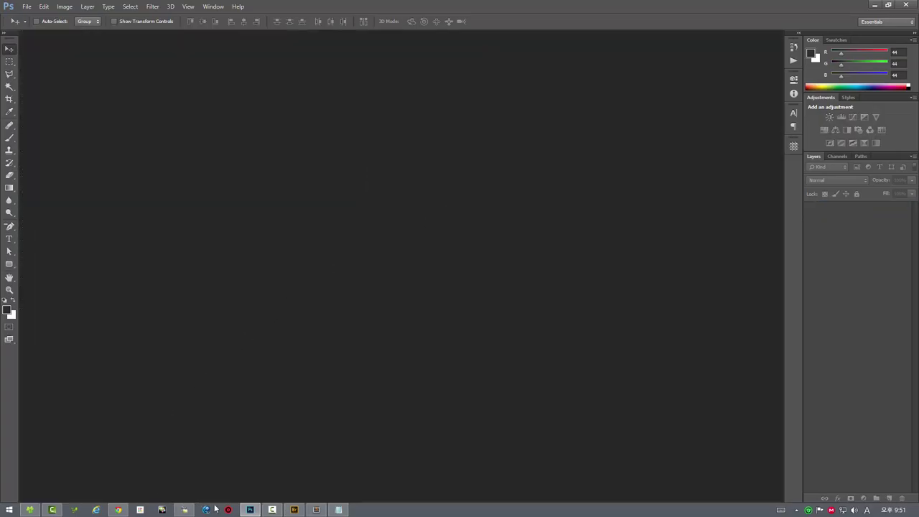
left_click(294, 509)
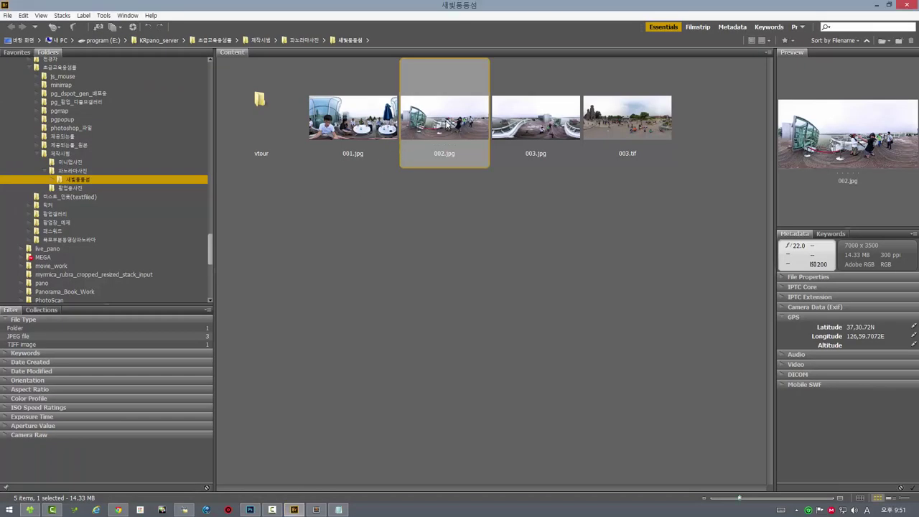
double_click(446, 122)
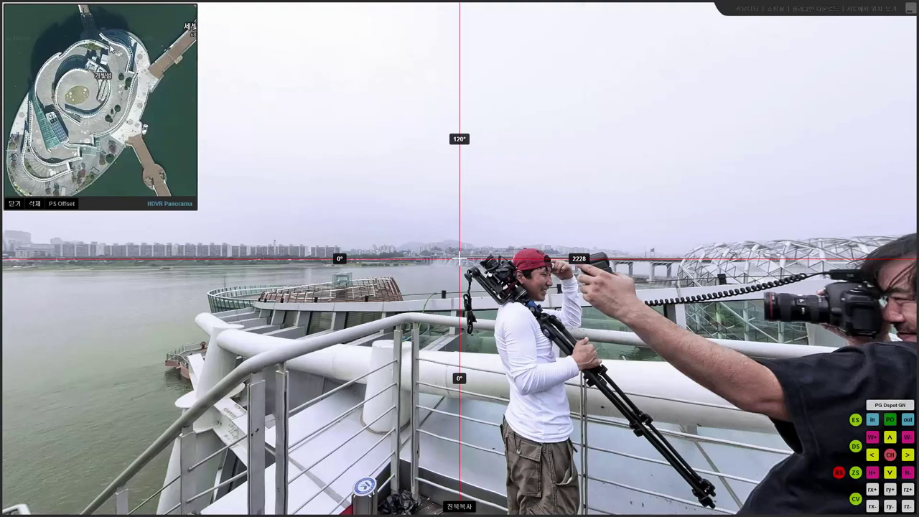
Add a spot marker on the minimap, drag it beside the pier, and exit fullscreen
left_click(112, 48)
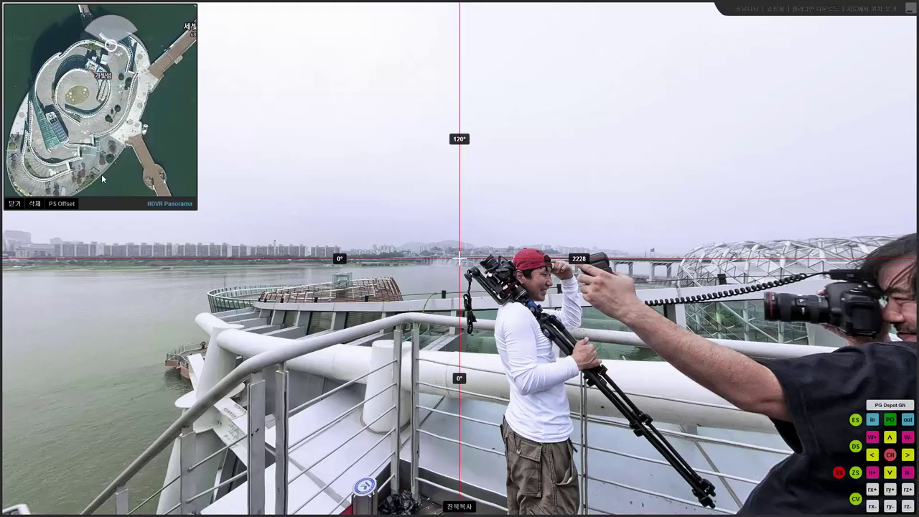
mouse_move(114, 74)
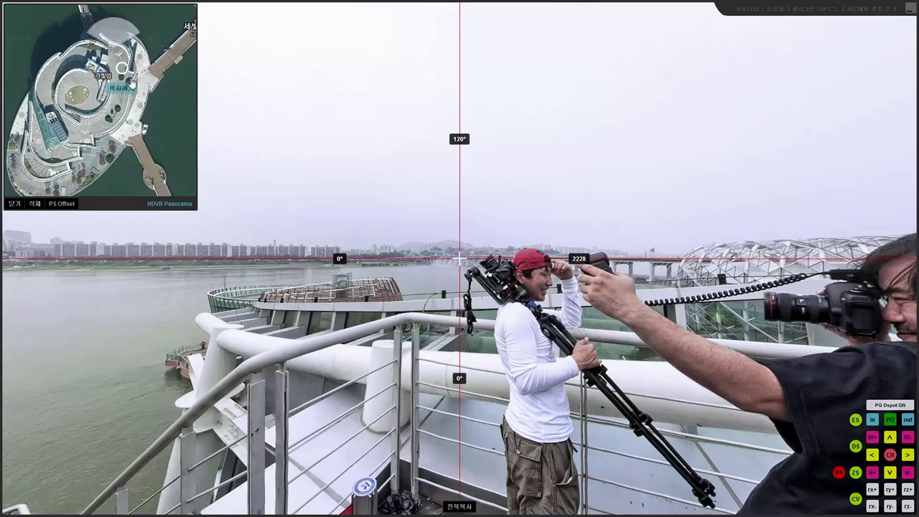
mouse_move(131, 83)
left_mouse_down()
mouse_move(172, 119)
mouse_move(171, 129)
left_mouse_up()
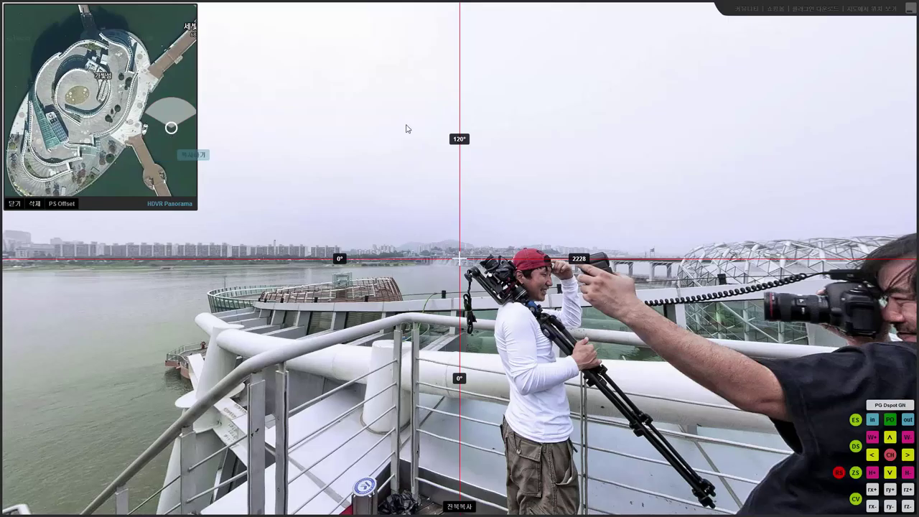
left_click(909, 12)
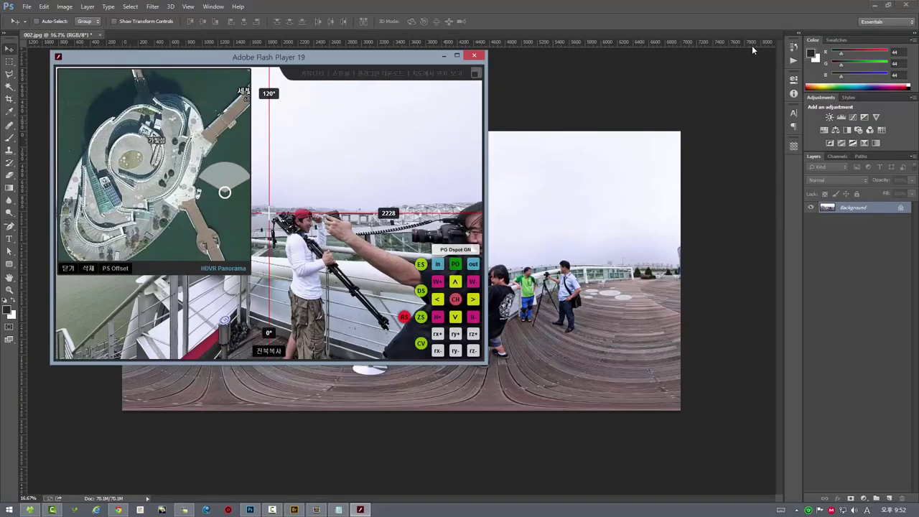
Close the Flash spot tool and create a new 10 × 10 px document in Photoshop
left_click(473, 55)
left_click(27, 7)
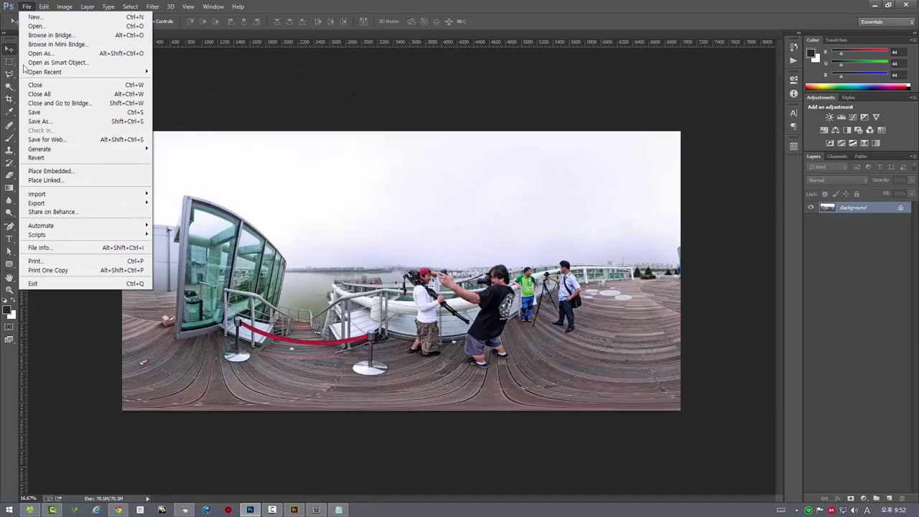
left_click(34, 16)
double_click(427, 173)
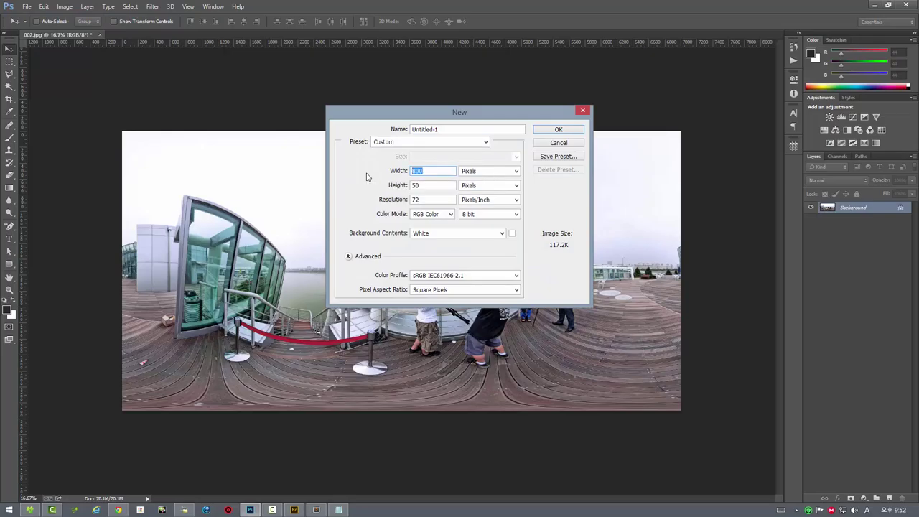
type("10")
double_click(426, 187)
type("10")
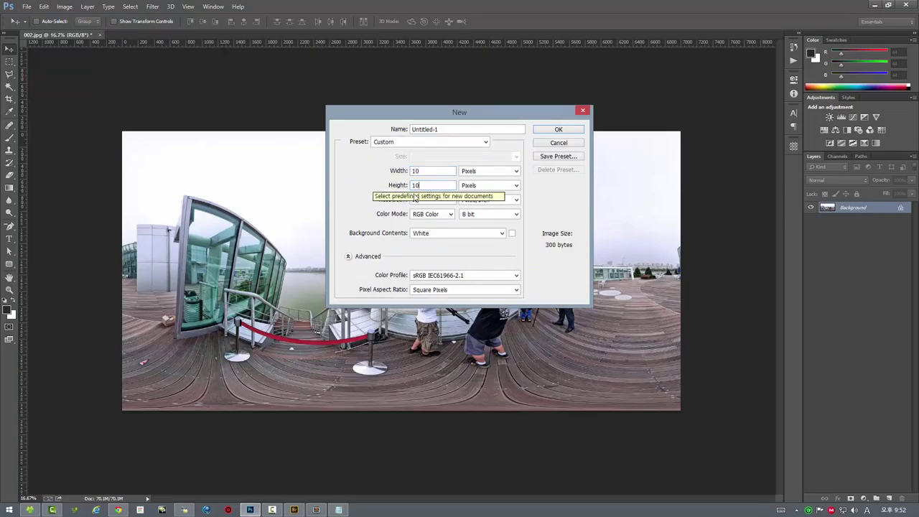
left_click(556, 130)
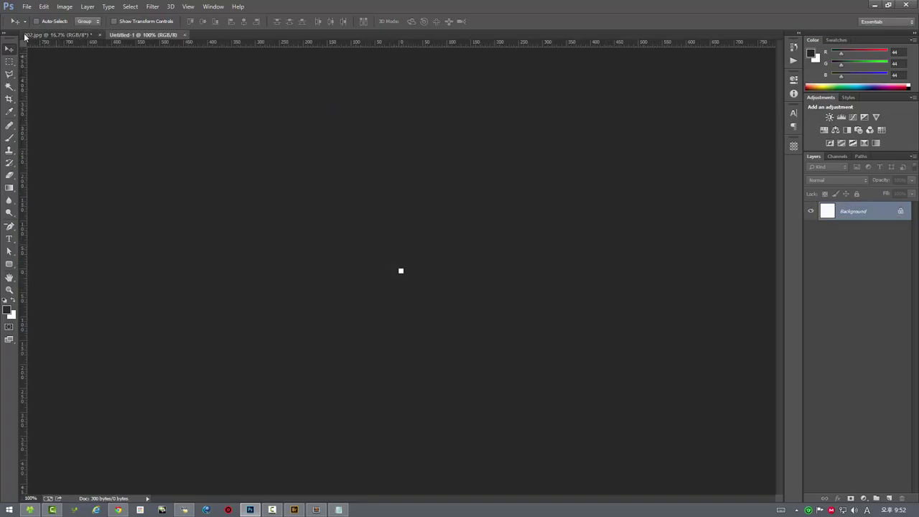
Run the 맵스팟 저장하기 script to save the spot size, then discard Untitled-1 unsaved
left_click(26, 6)
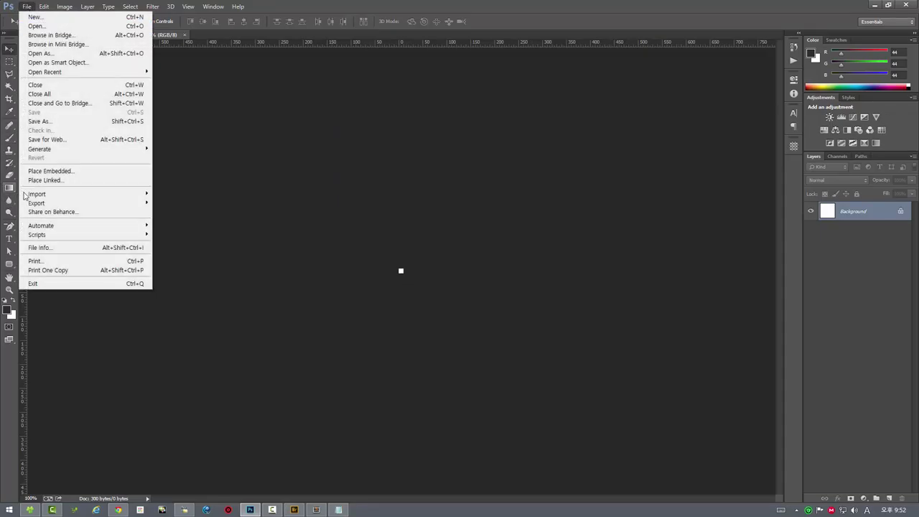
mouse_move(53, 238)
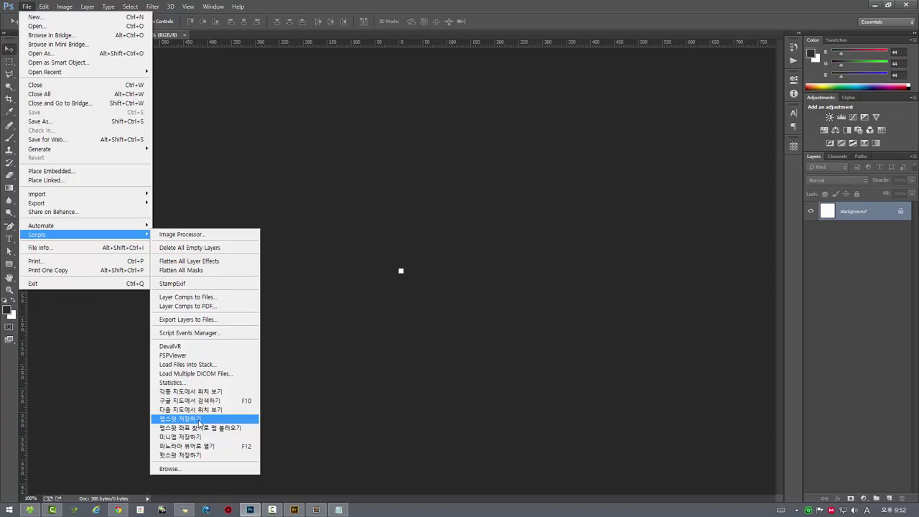
left_click(198, 419)
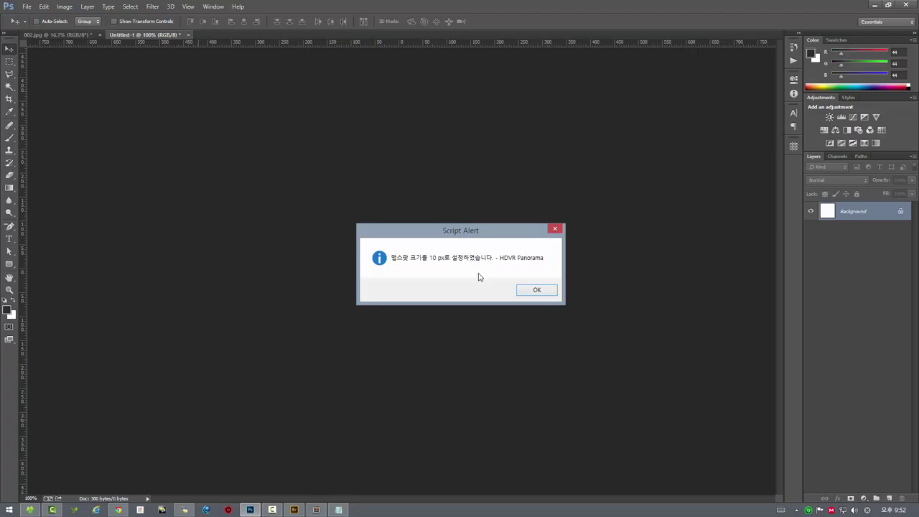
left_click(536, 290)
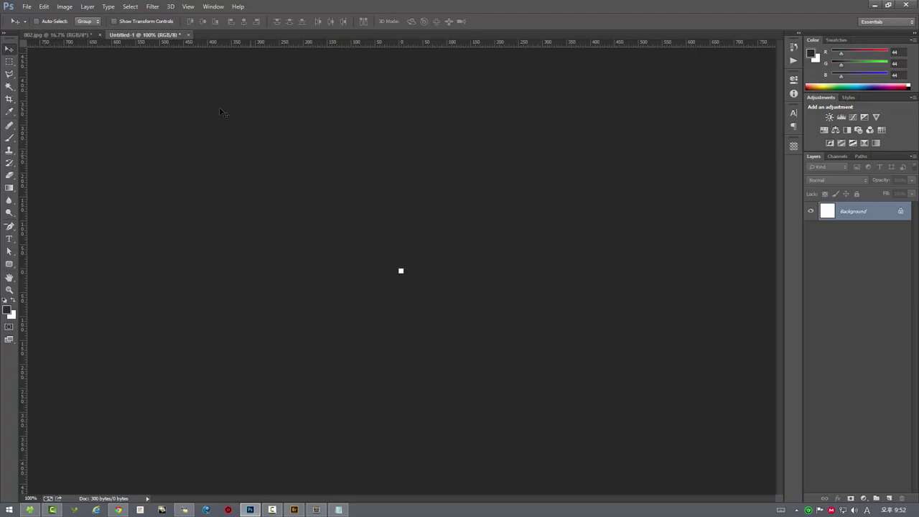
left_click(189, 34)
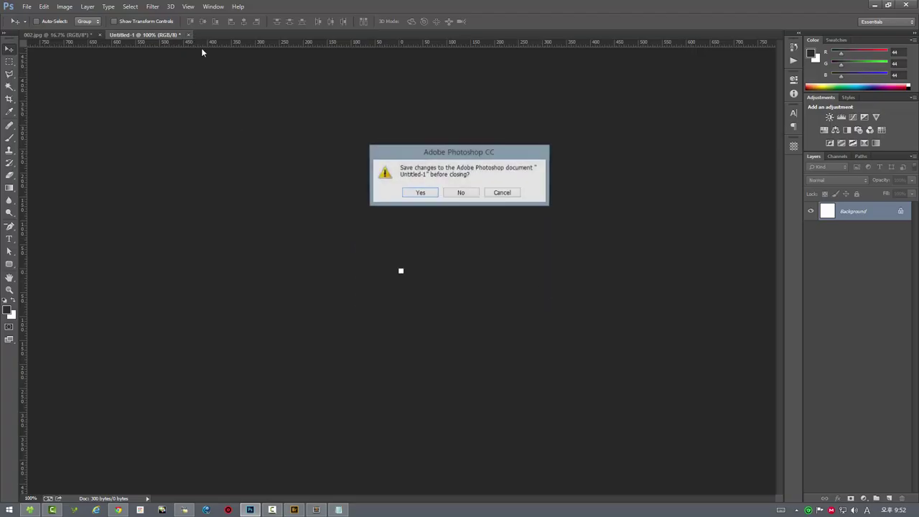
left_click(461, 194)
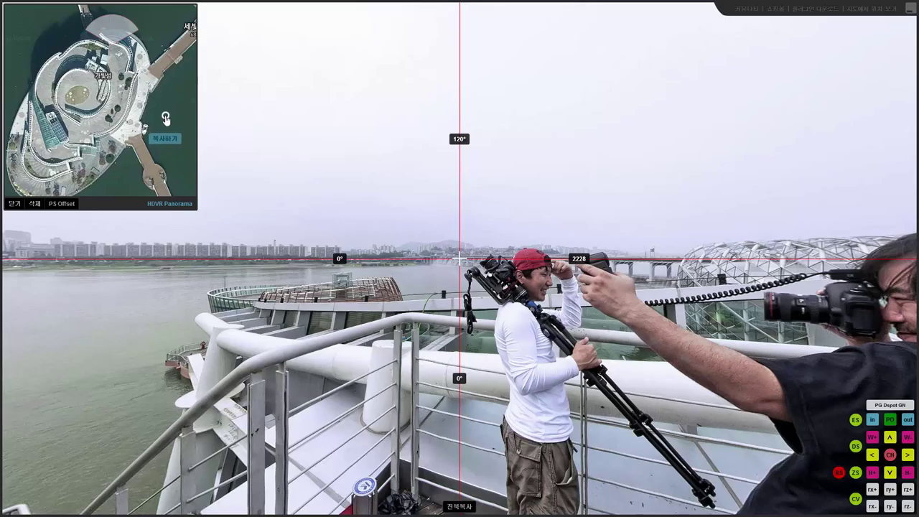
Place the second spot at the 가빛섬 position and copy its coordinates mapx 301, mapy 162
left_click(175, 132)
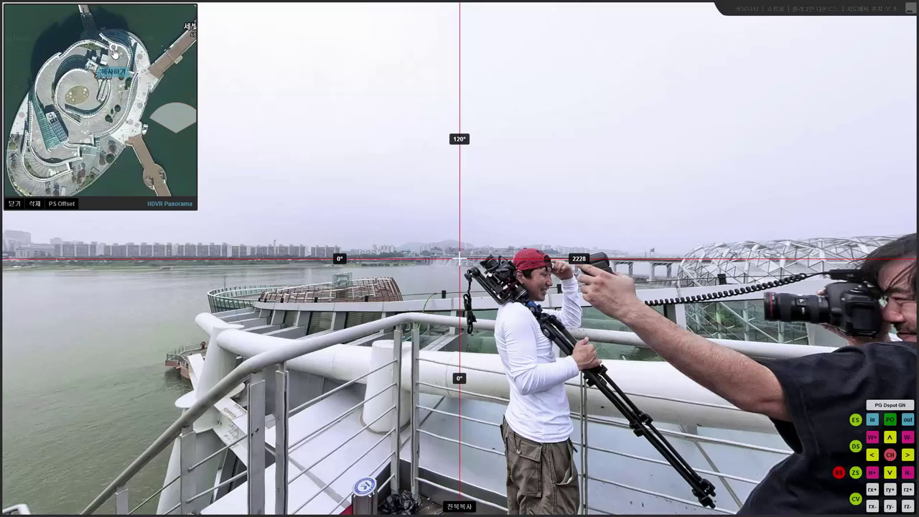
left_click(114, 52)
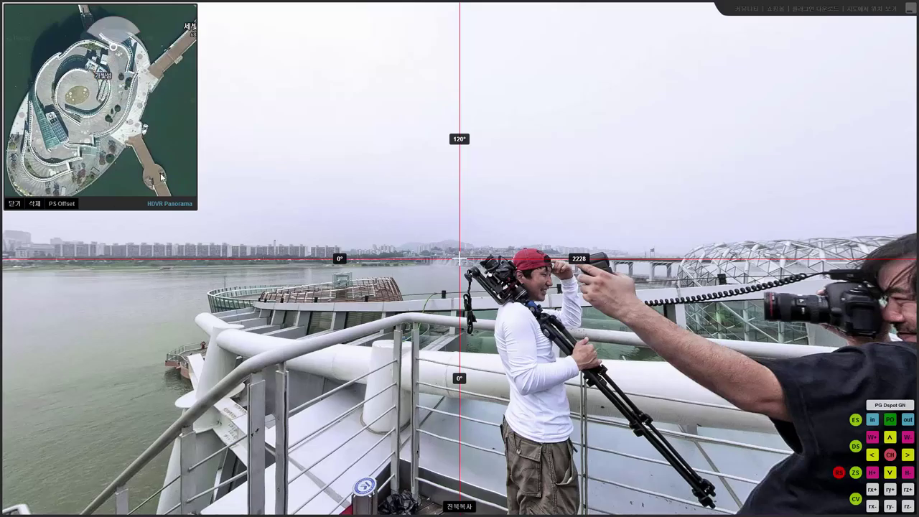
left_click(113, 48)
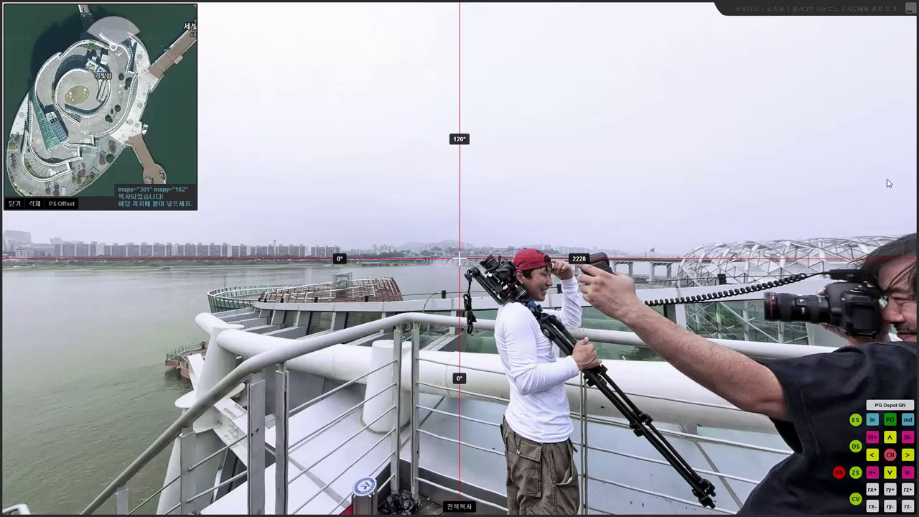
key("alt+Tab")
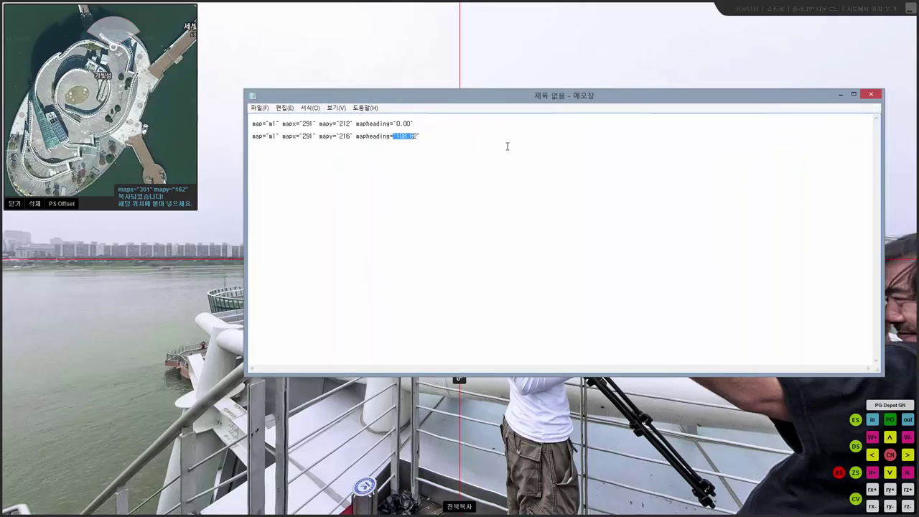
Close the Flash tool and paste mapx 301, mapy 162, mapheading 0.00 as Notepad's third line
left_click(912, 7)
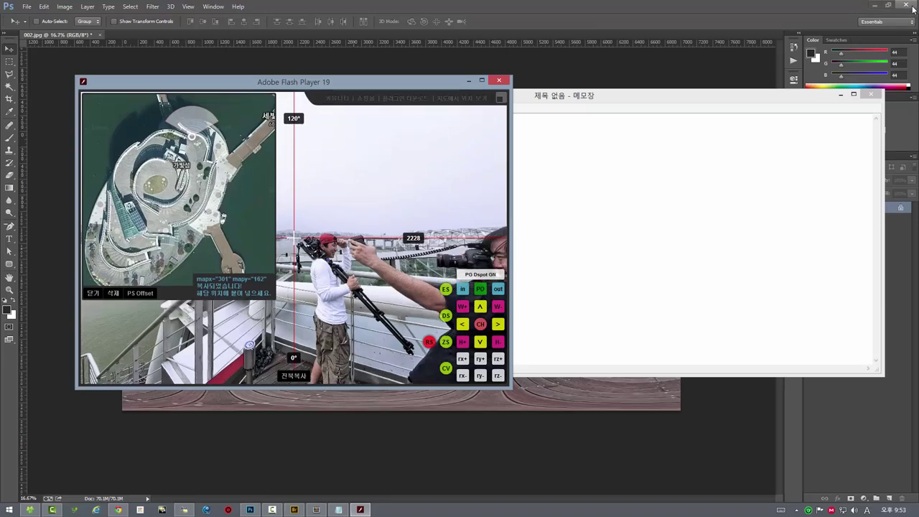
left_click(503, 86)
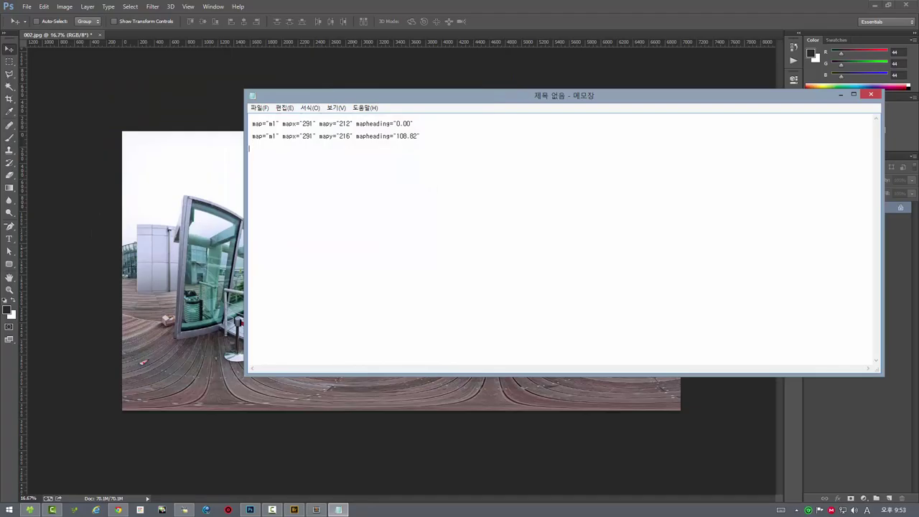
type("map=\"m1\" mapx=\"301\" mapy=\"162\" mapheading=\"0.00\"")
mouse_move(459, 96)
left_mouse_down()
mouse_move(506, 93)
mouse_move(453, 122)
mouse_move(475, 106)
left_mouse_up()
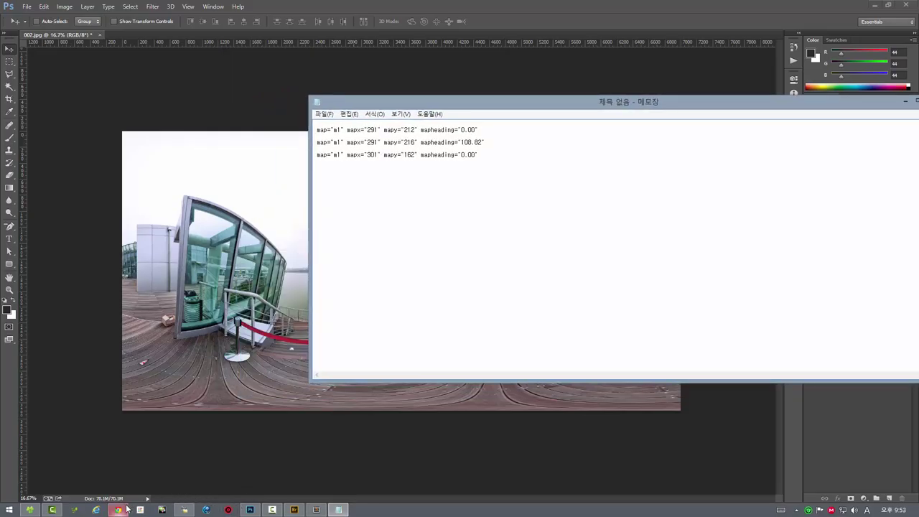
mouse_move(118, 512)
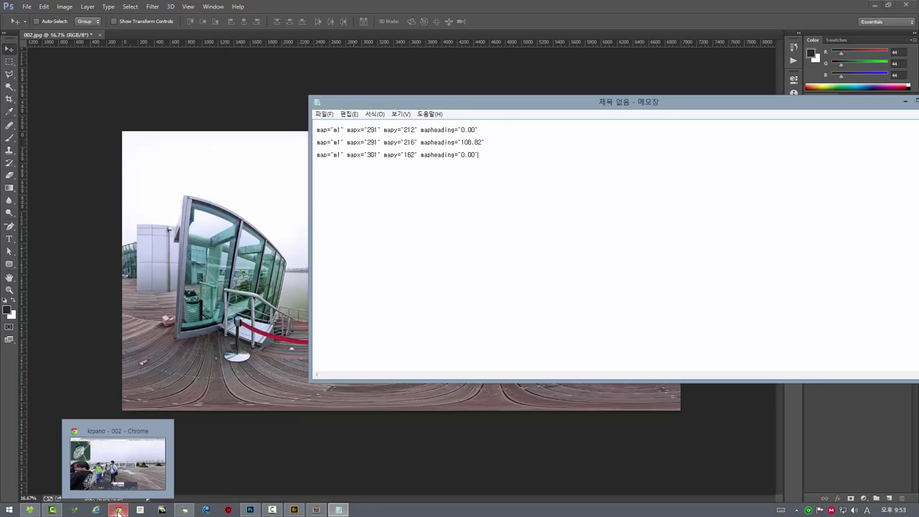
Change spot002's position in pgmap.xml from x 225, y 273 to x 301, y 162
left_click(315, 510)
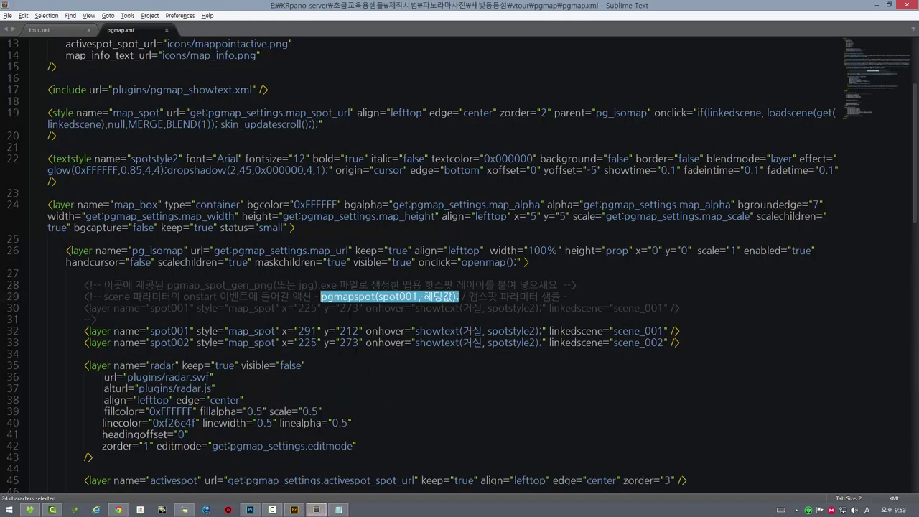
double_click(307, 342)
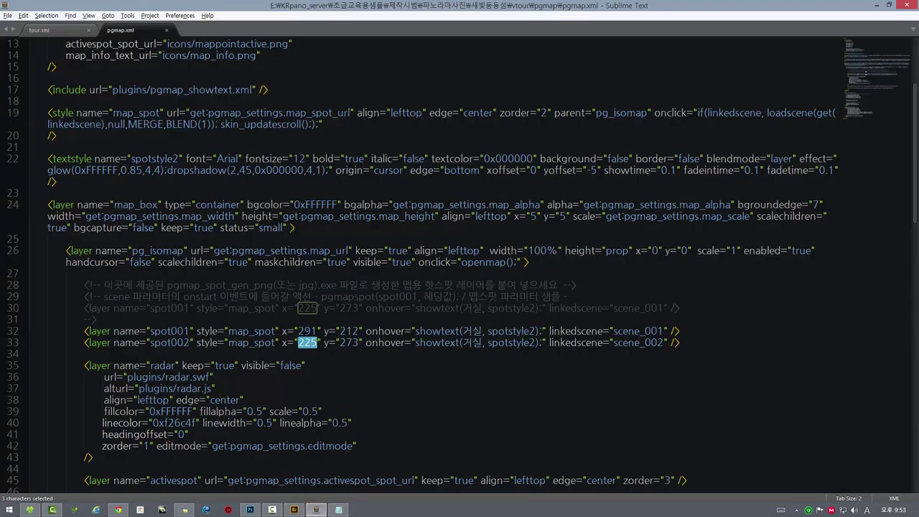
left_click(338, 510)
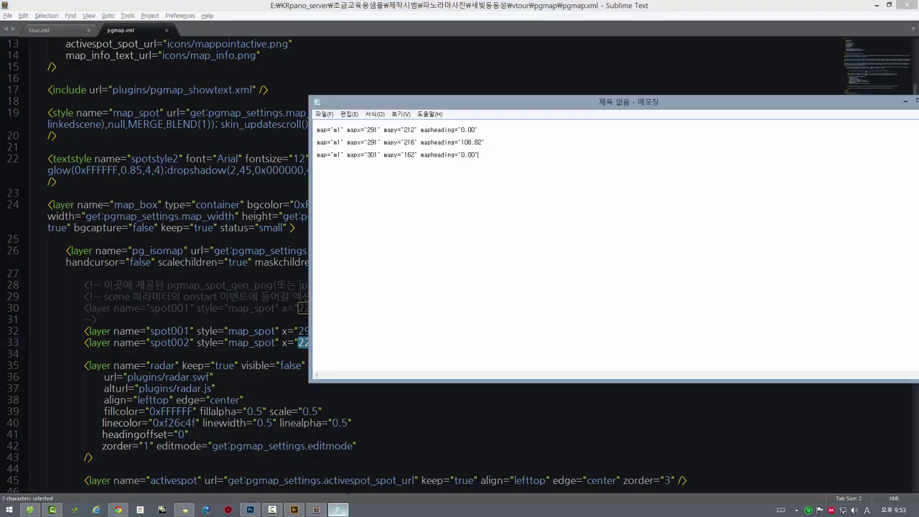
double_click(367, 154)
key("ctrl+c")
left_click(289, 8)
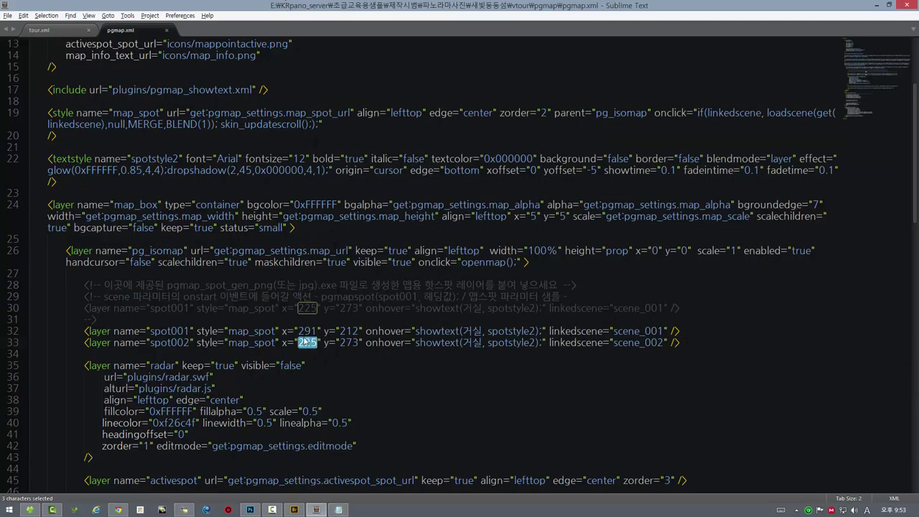
double_click(307, 343)
key("ctrl+v")
left_click(330, 410)
double_click(349, 343)
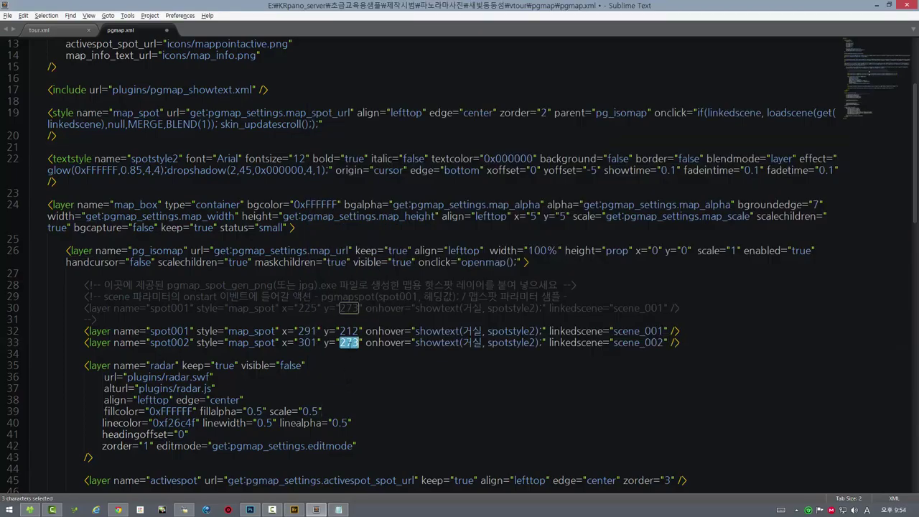
type("162")
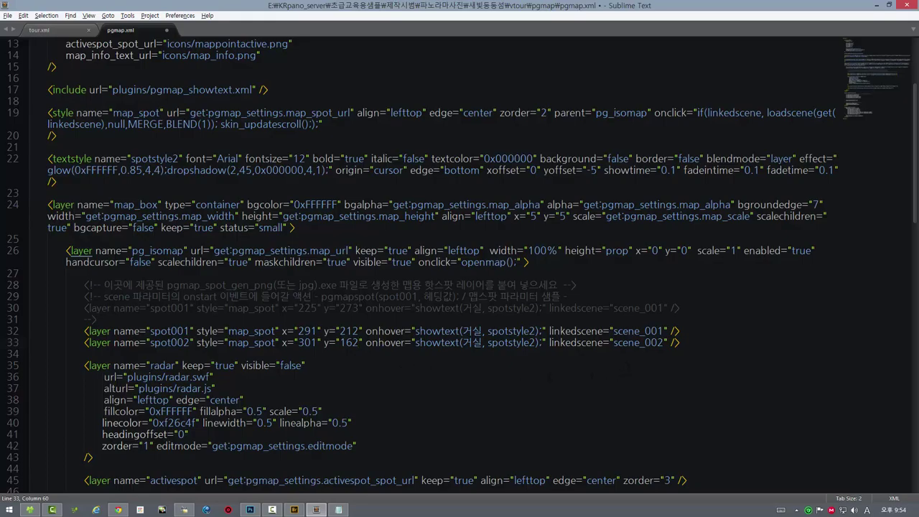
double_click(480, 331)
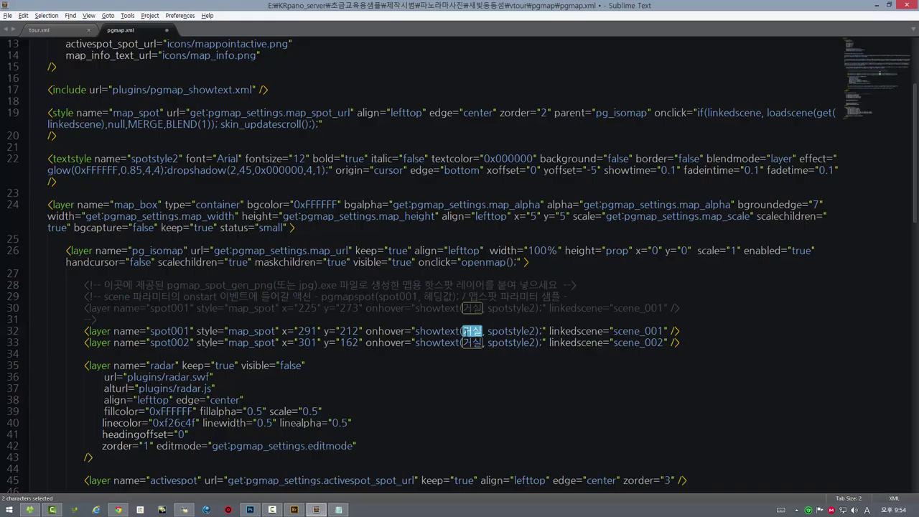
Replace the 거실 labels with 장소1 on spot001 and 장소2 on spot002
type("장소1")
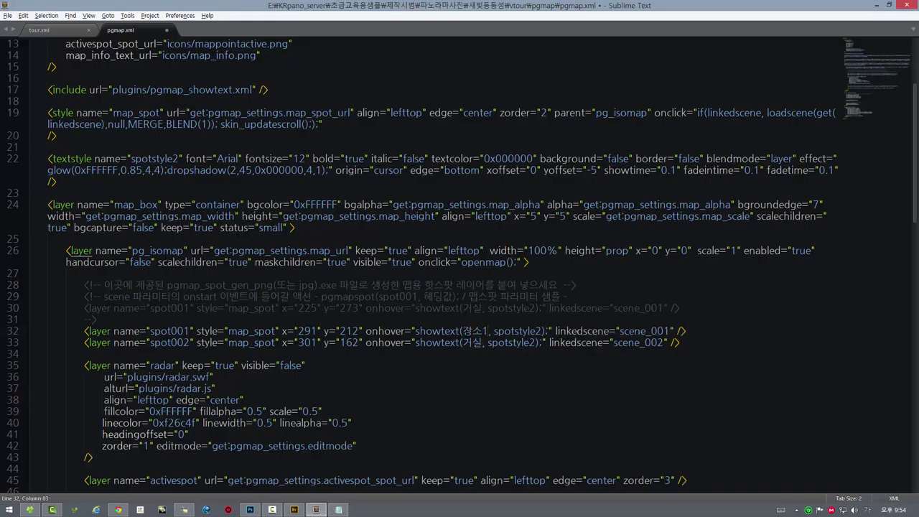
double_click(472, 343)
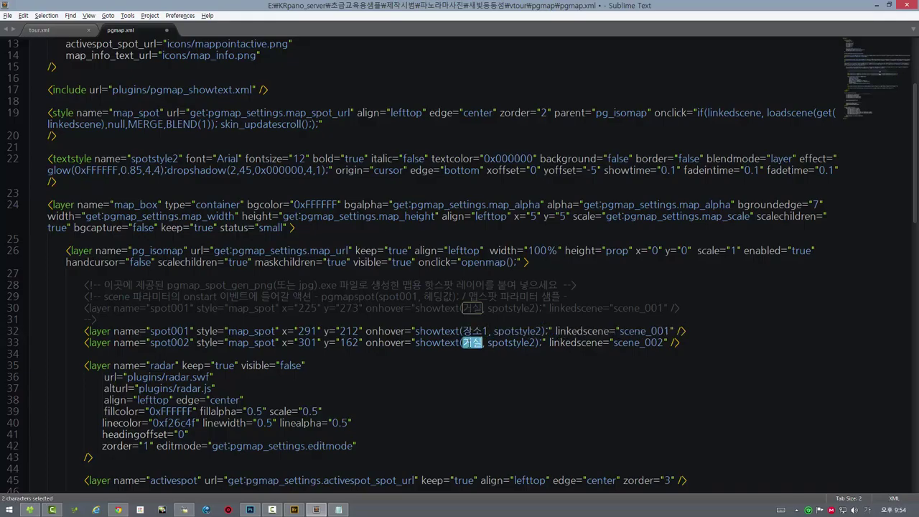
type("장소2")
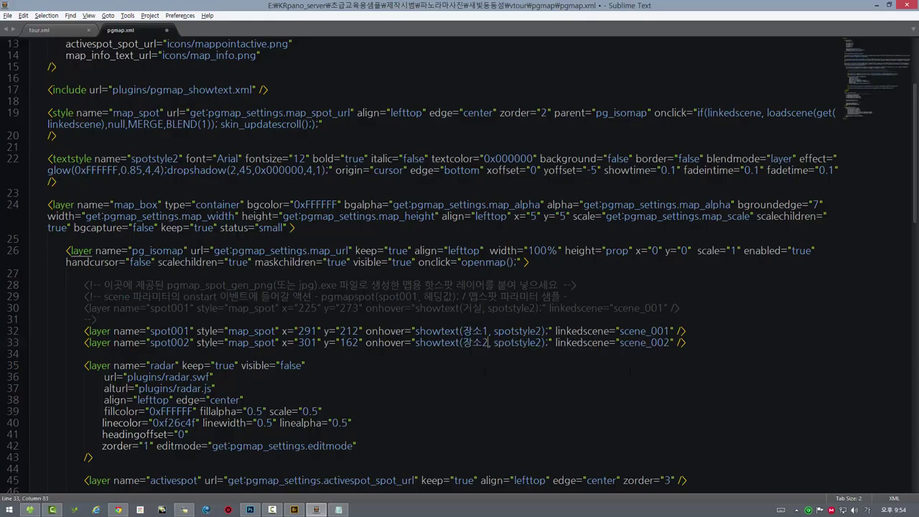
left_click(702, 343)
Save pgmap.xml and copy scene_001's pgmapspot(spot001, 0) call into scene_002's onstart
key("ctrl+s")
key("ctrl+Tab")
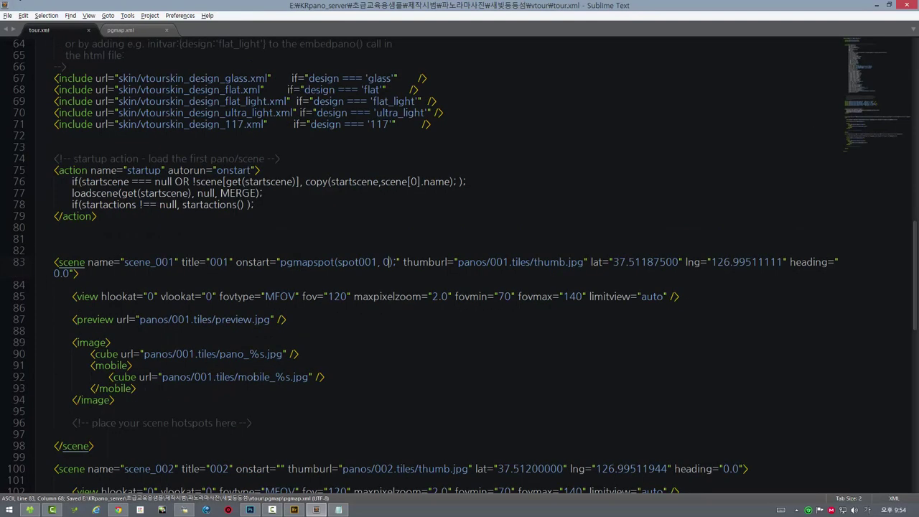
left_click_drag(397, 262, 280, 262)
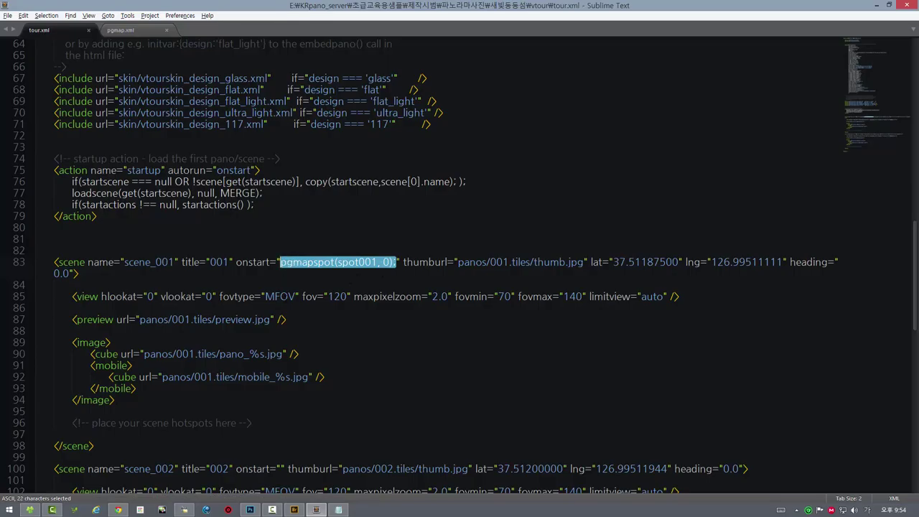
key("ctrl+c")
scroll(460, 265, "down", 5)
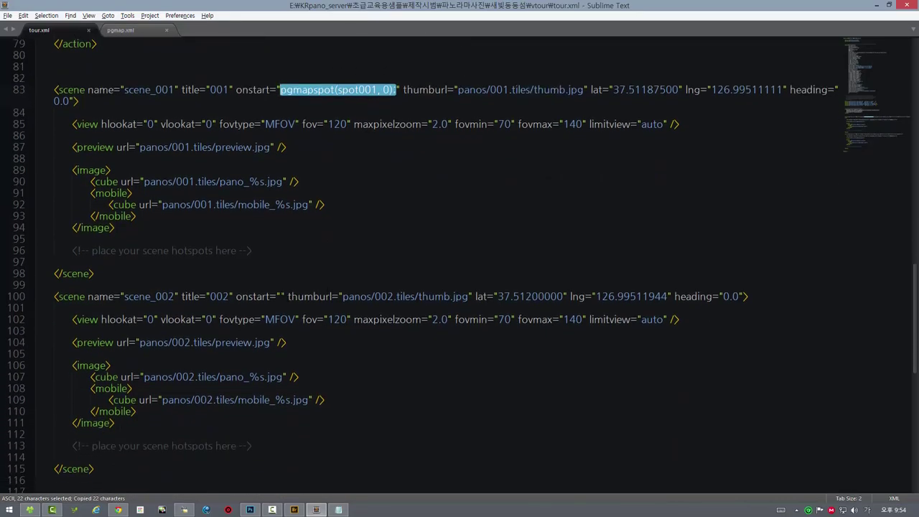
left_click(281, 296)
key("ctrl+v")
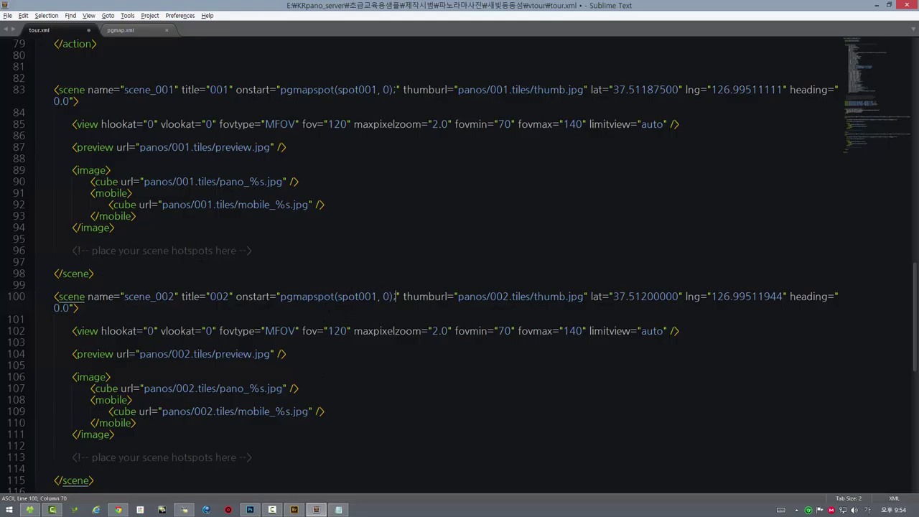
Check the spot names in pgmap.xml and change scene_002's call to pgmapspot(spot002, 0)
left_click(140, 31)
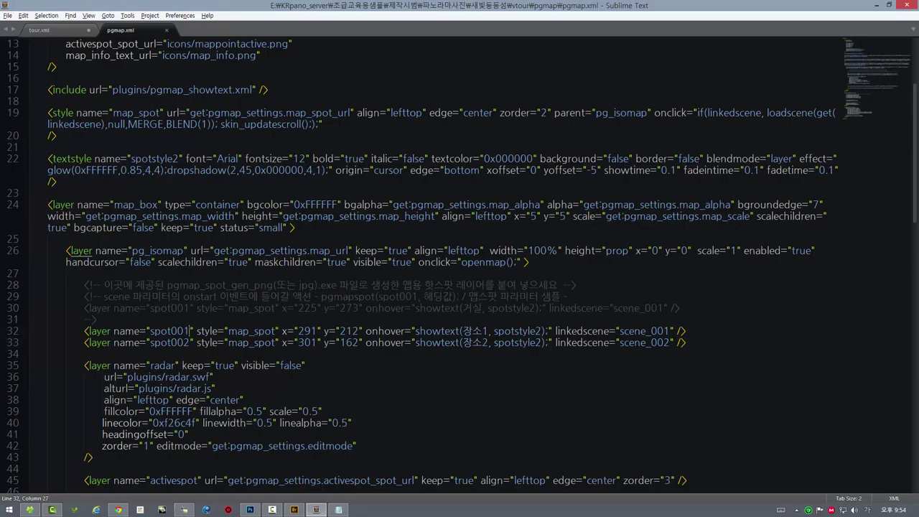
left_click_drag(190, 331, 152, 332)
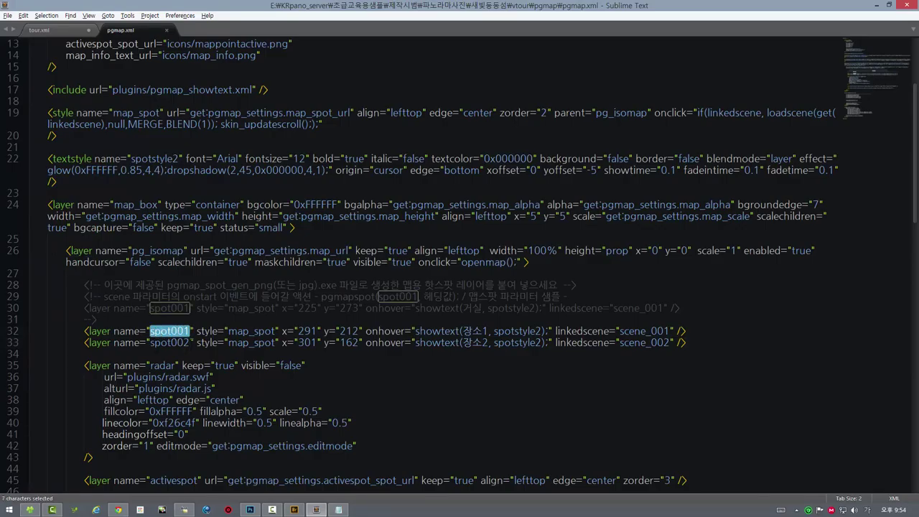
left_click_drag(190, 342, 150, 342)
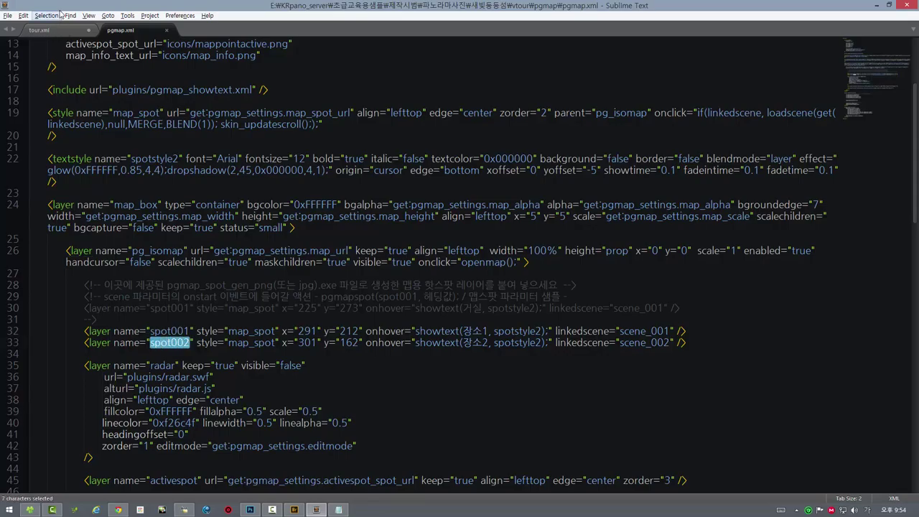
left_click(59, 32)
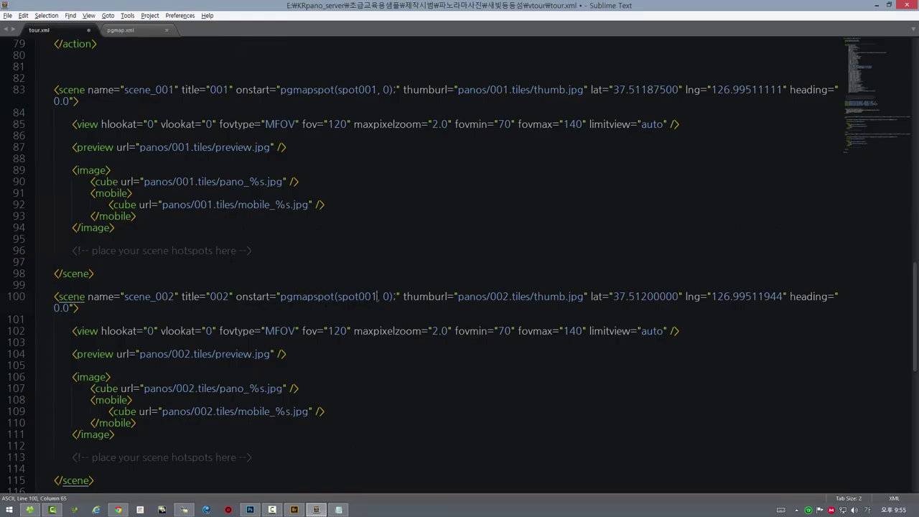
left_click(378, 295)
key("BackSpace")
type("2")
scroll(378, 296, "up", 2)
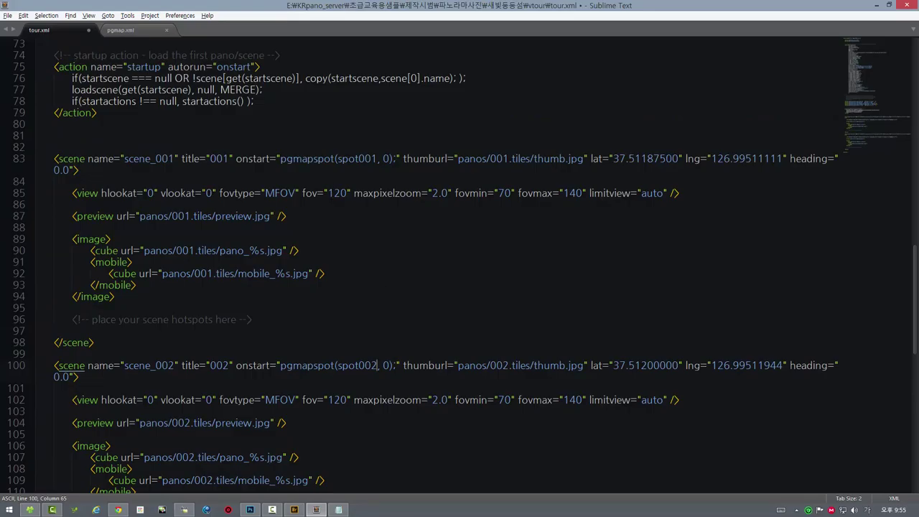
left_click_drag(280, 159, 394, 159)
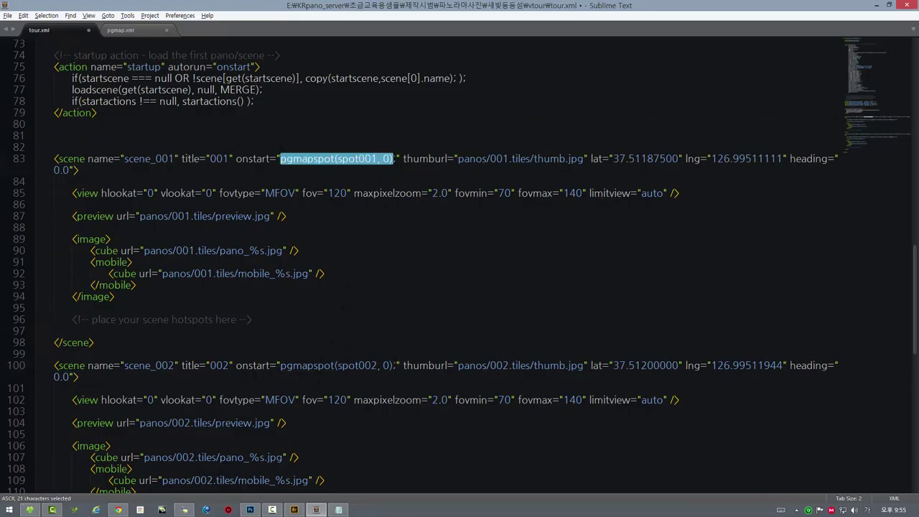
left_click_drag(337, 365, 378, 365)
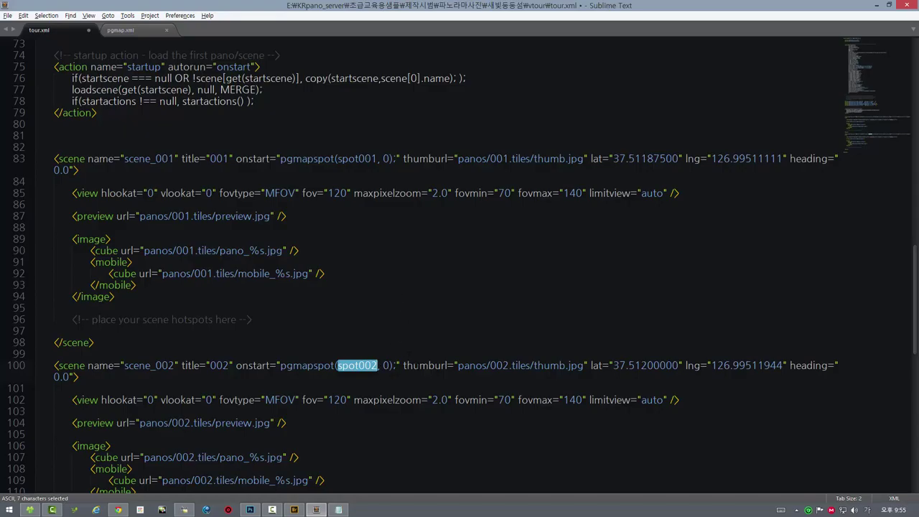
Save tour.xml and reload the krpano tour in Chrome to load the edits
key("ctrl+s")
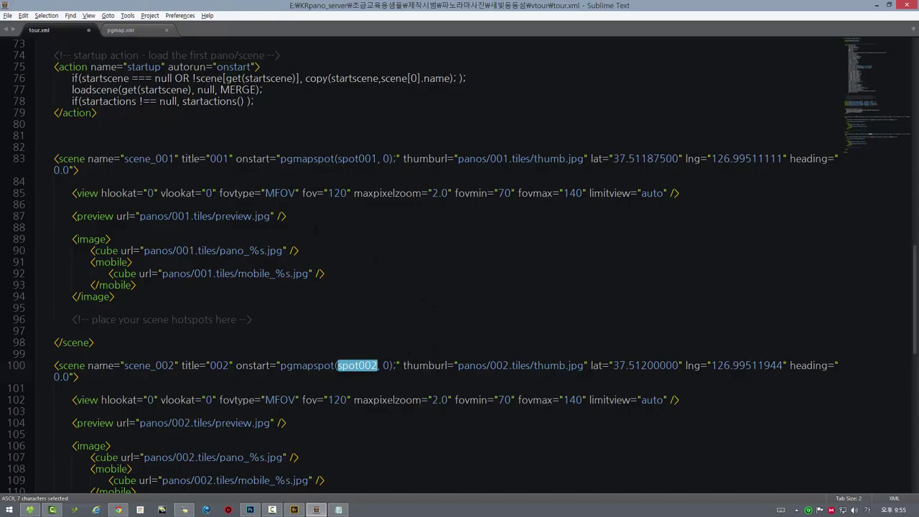
left_click(119, 510)
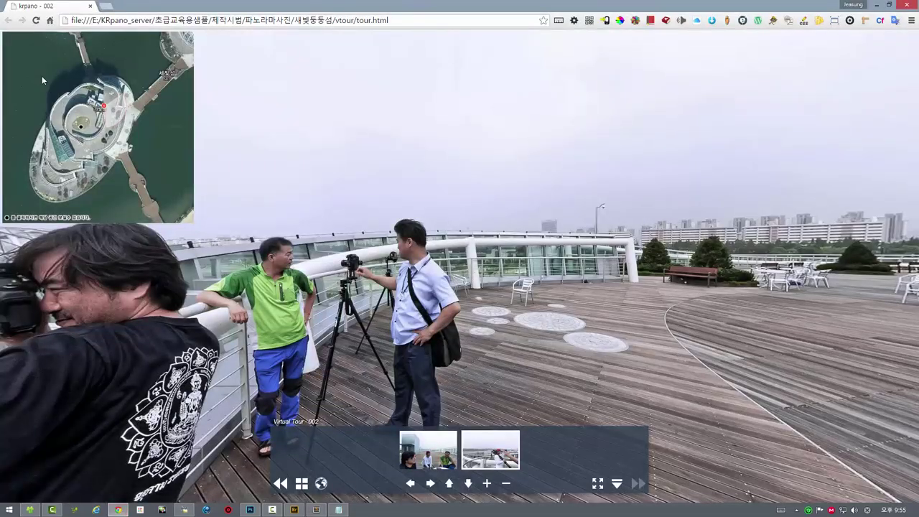
left_click(36, 20)
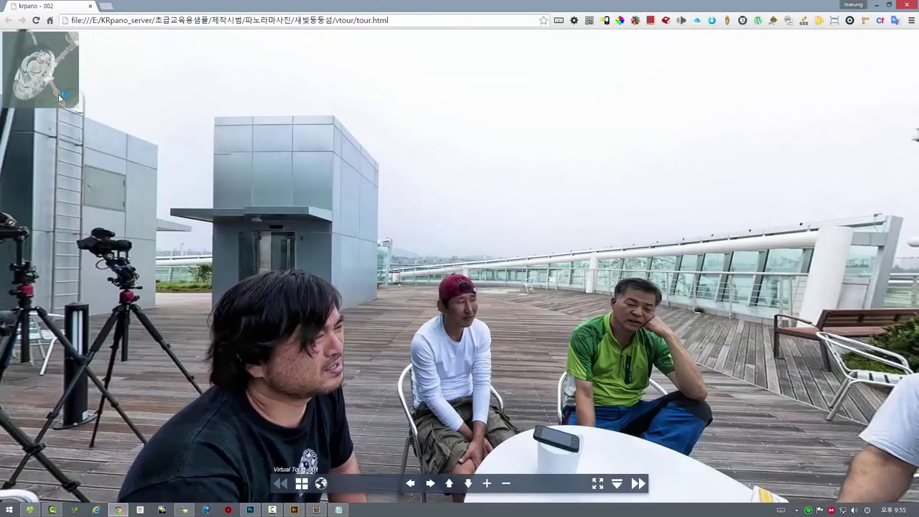
Enlarge the minimap, switch between scenes 001 and 002 via map spot and thumbnail, then close Chrome
left_click(58, 93)
left_click_drag(161, 325, 194, 172)
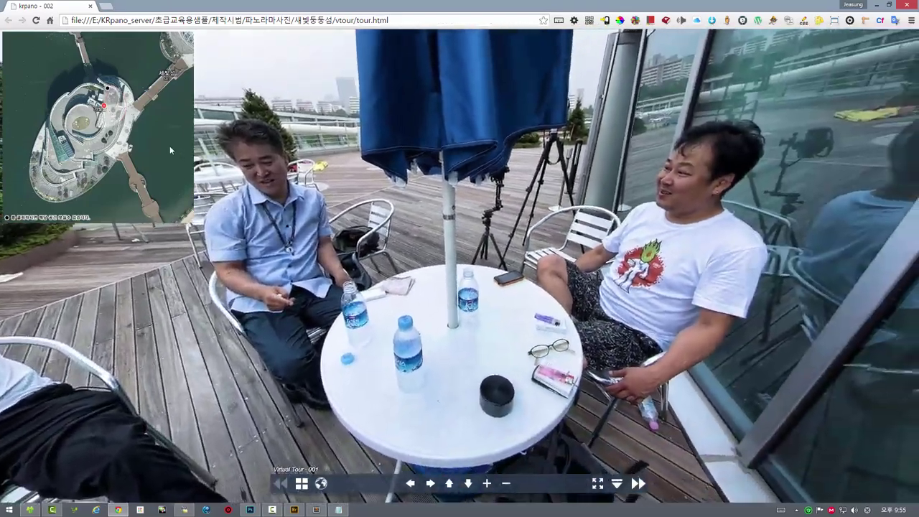
left_click(108, 90)
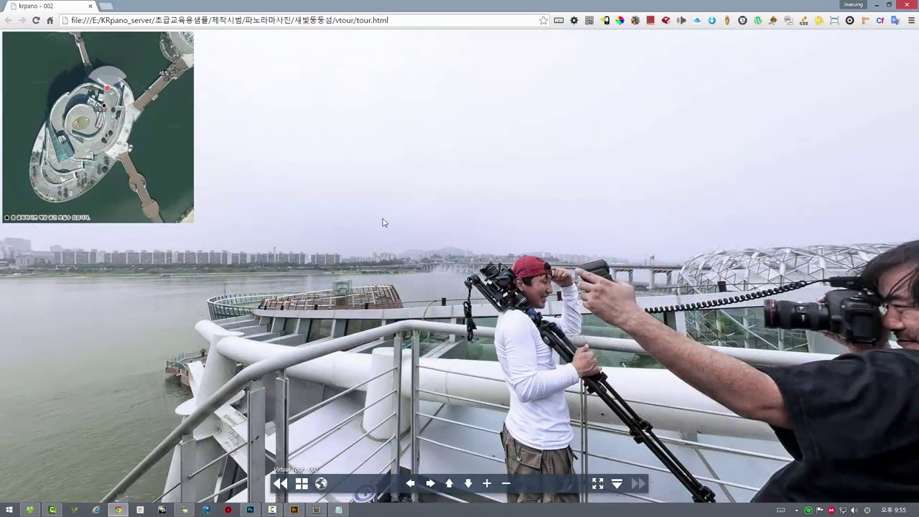
left_click_drag(364, 221, 443, 342)
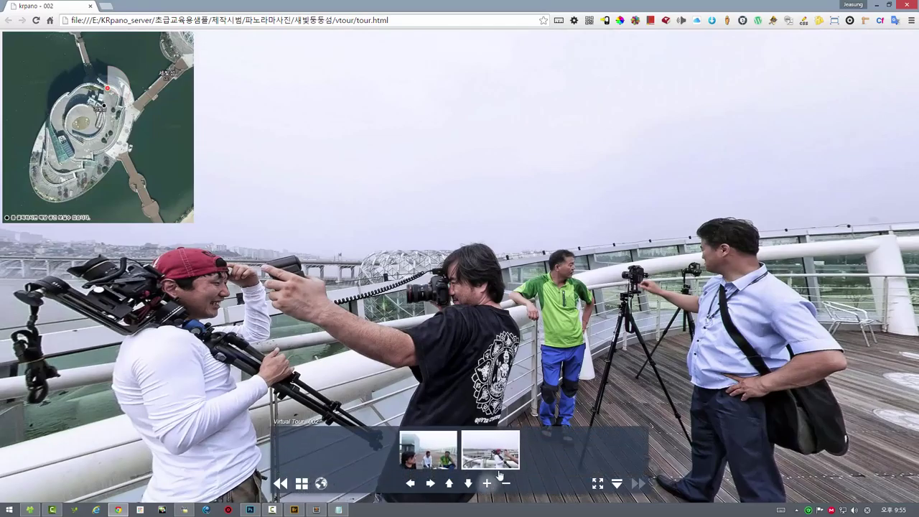
left_click(489, 460)
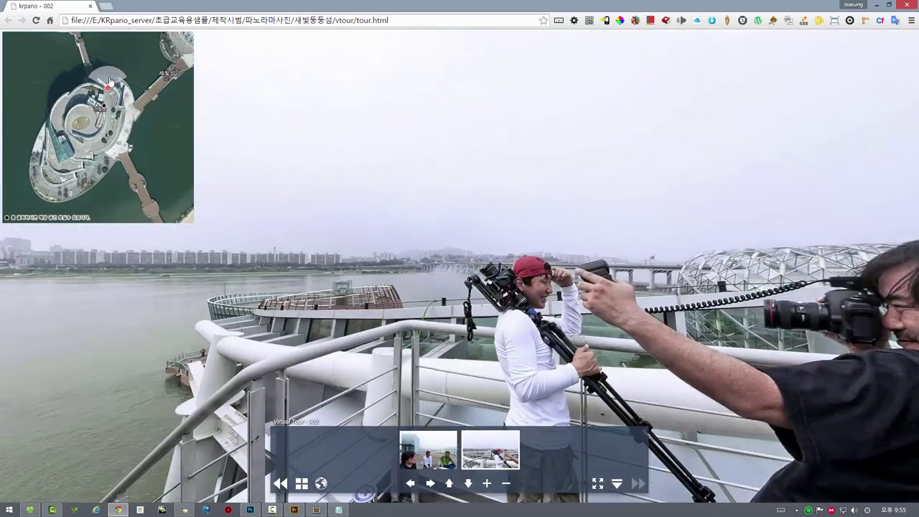
mouse_move(109, 81)
left_mouse_down()
mouse_move(126, 84)
mouse_move(121, 76)
left_mouse_up()
left_click_drag(427, 250, 514, 269)
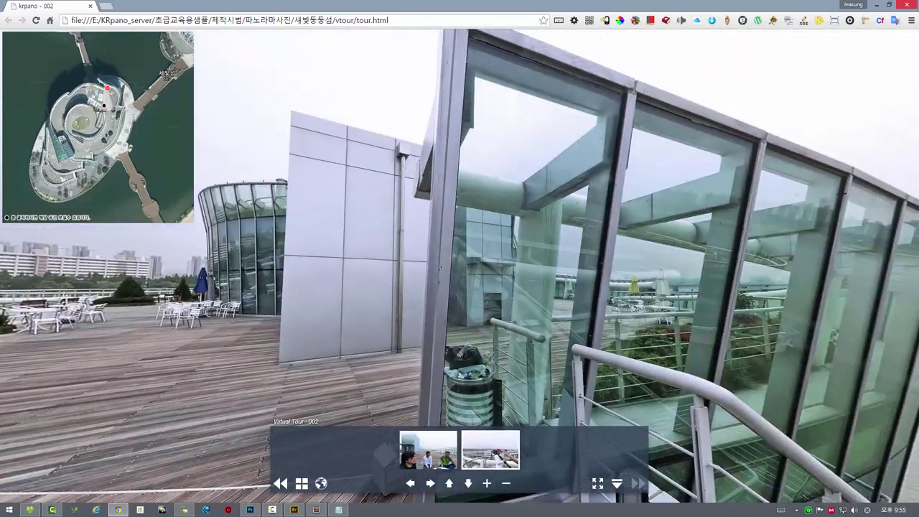
left_click(906, 5)
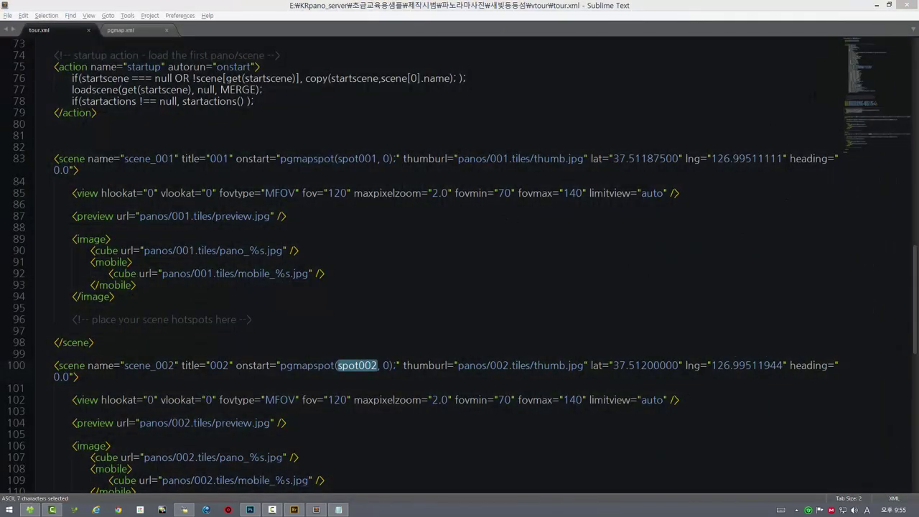
Close the pgmap.xml and tour.xml files and quit Sublime Text
left_click(142, 29)
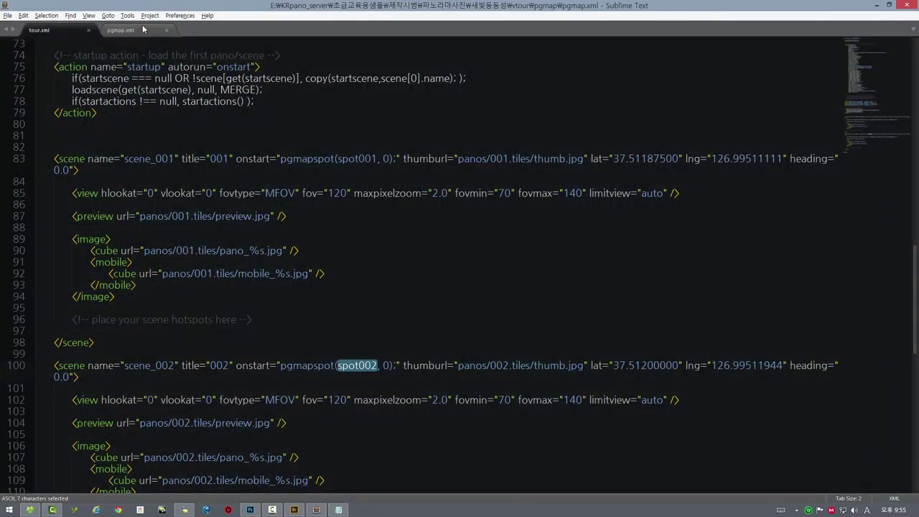
left_click(167, 30)
left_click(87, 30)
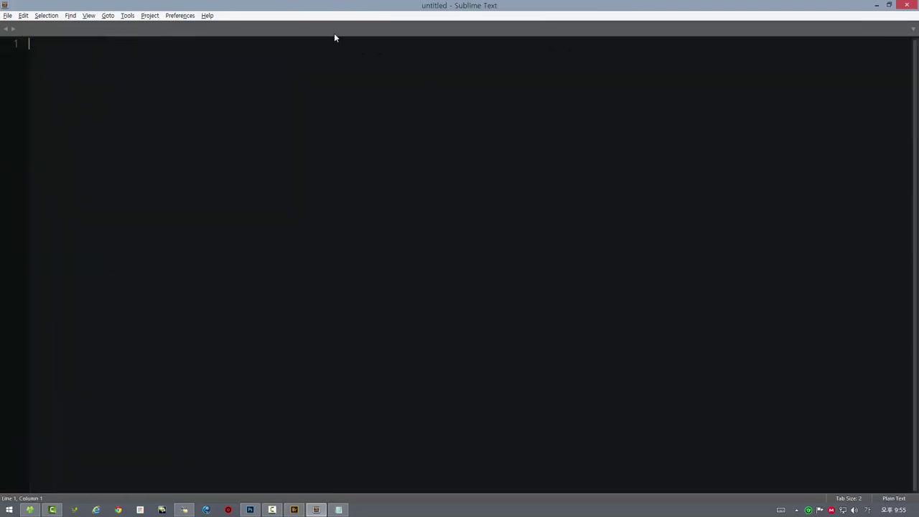
left_click(910, 7)
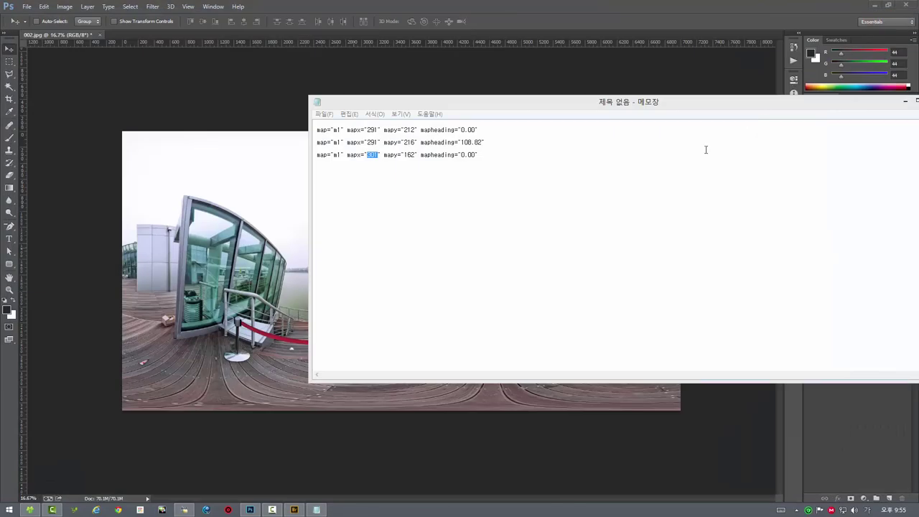
Close the Notepad coordinates note without saving it
left_click_drag(773, 102, 617, 110)
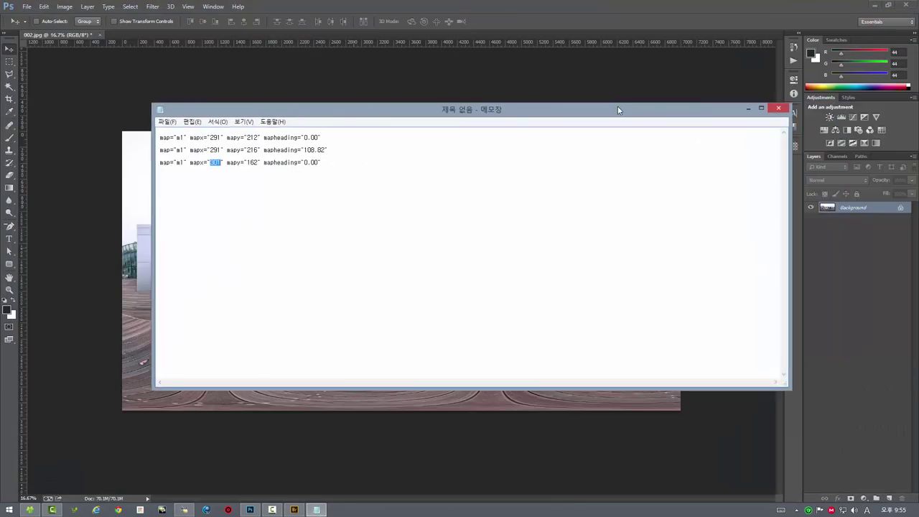
left_click(779, 108)
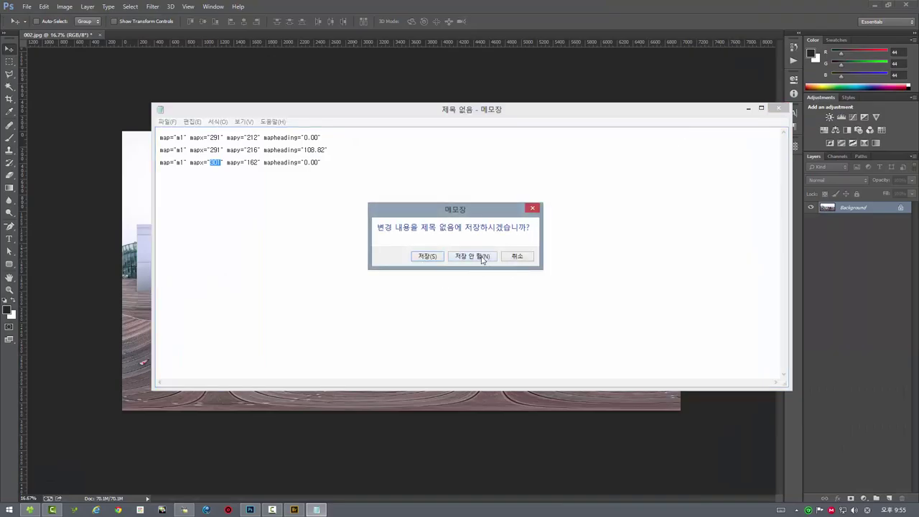
left_click(481, 258)
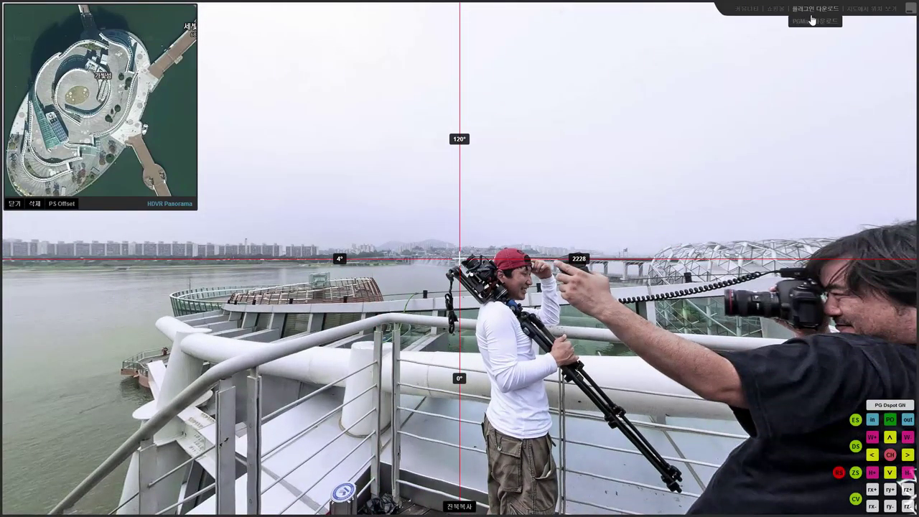
Pan the satellite minimap around the island and move the PG Dspot GN panel up into the sky
mouse_move(750, 14)
mouse_move(871, 8)
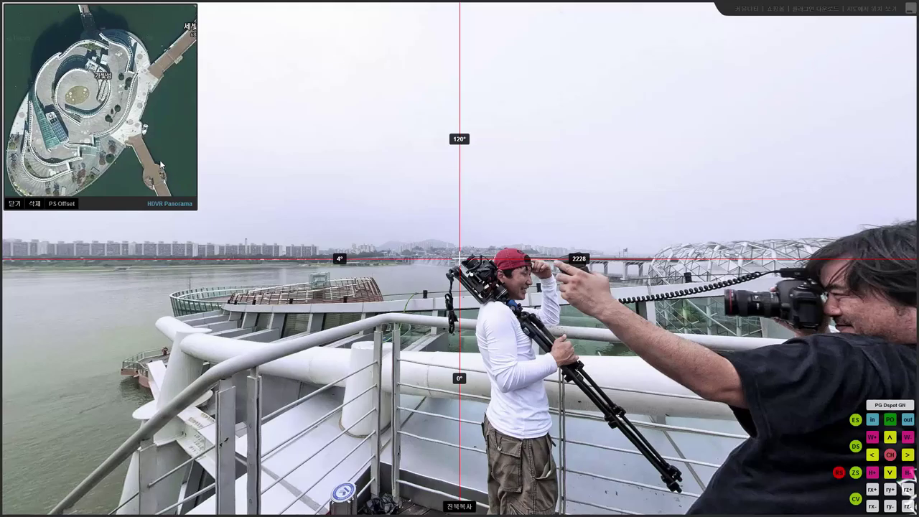
scroll(156, 152, "down", 2)
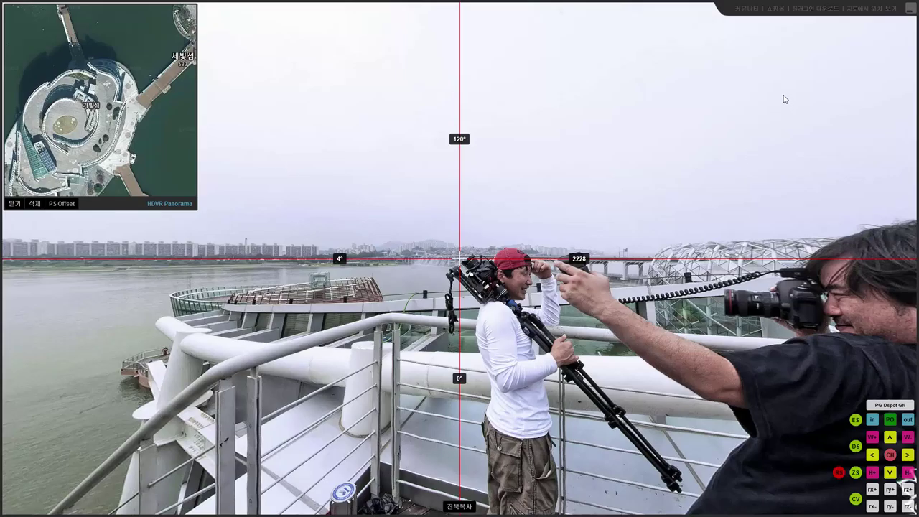
left_click_drag(181, 155, 137, 144)
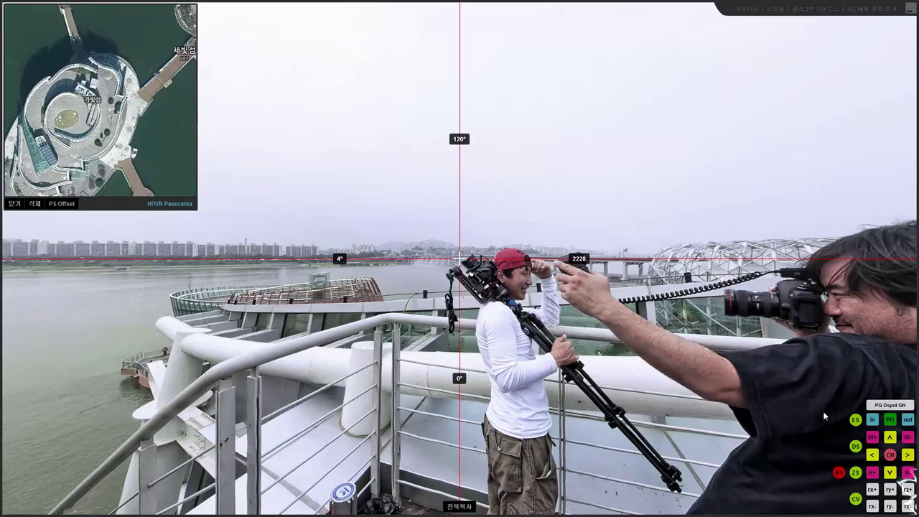
left_click_drag(884, 431, 645, 176)
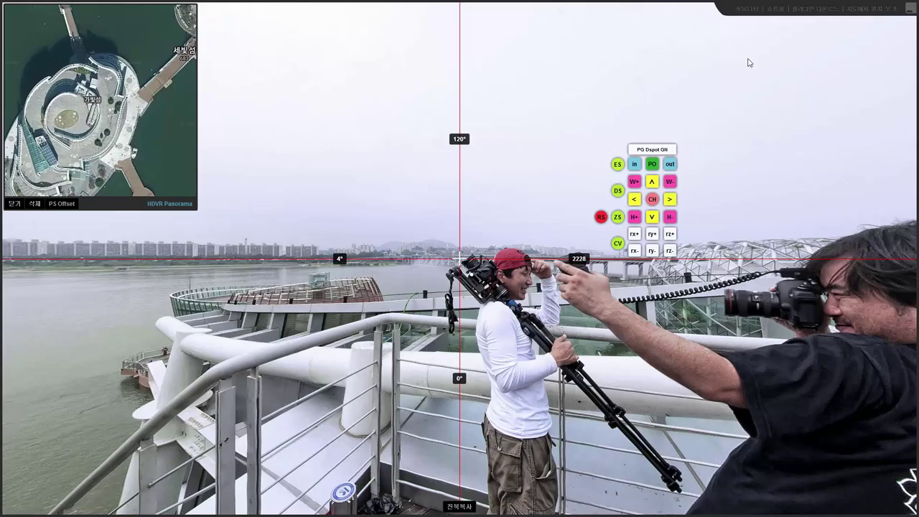
Exit full screen, close the panorama spot viewer, and close 002.jpg without saving
mouse_move(793, 11)
left_click(909, 10)
left_click(514, 105)
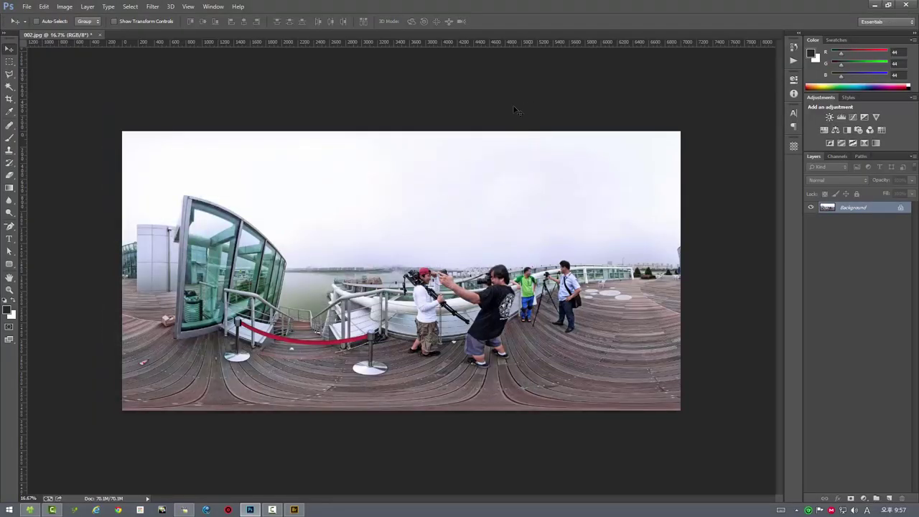
left_click(100, 35)
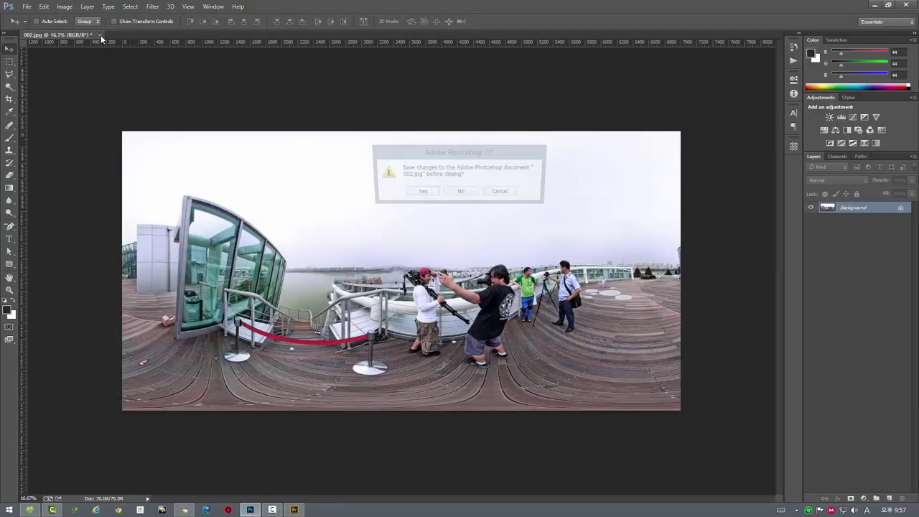
left_click(464, 192)
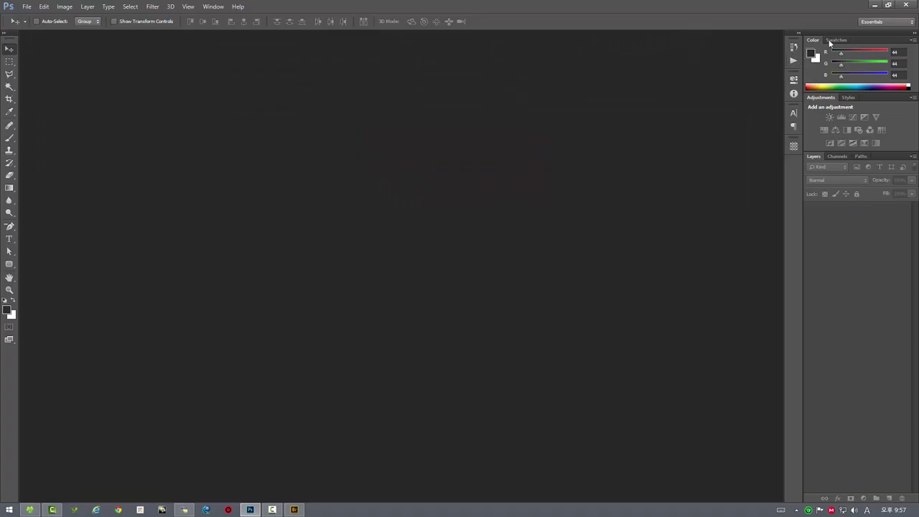